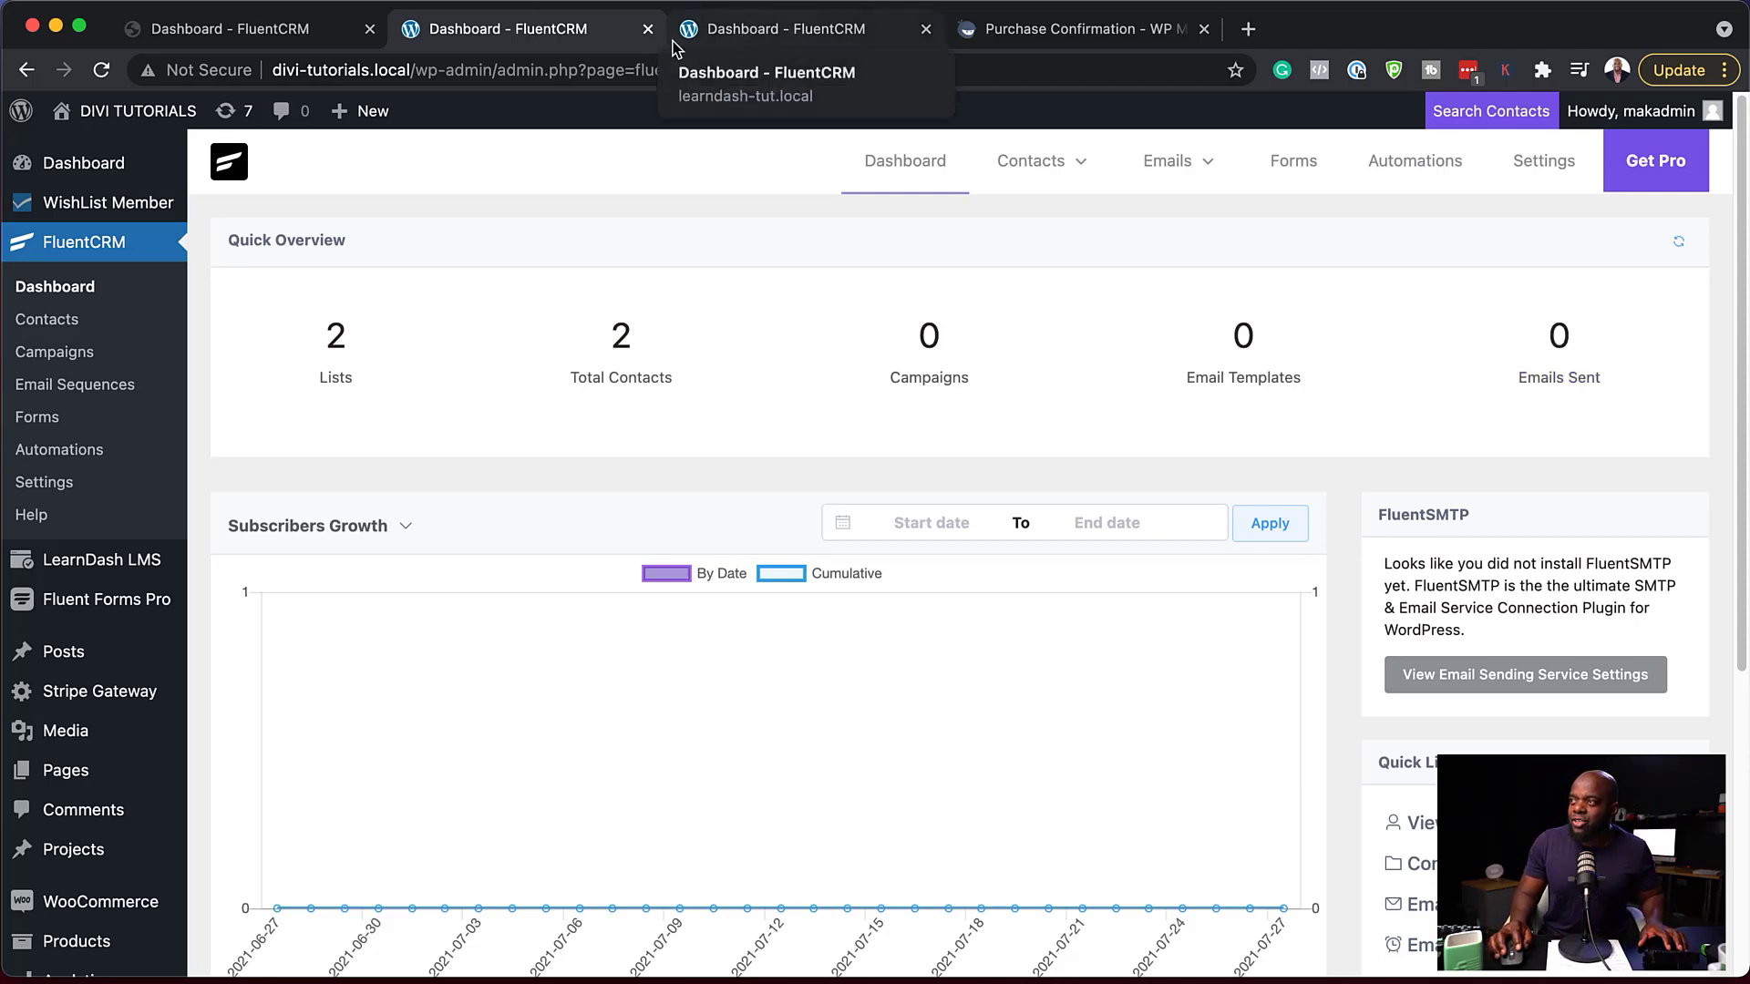
- Review the FluentCRM dashboard of funnelstoincome.com and that of learndash-tut.local, including the available Emails sections
{"action": "left_click", "coordinate": [263, 37]}
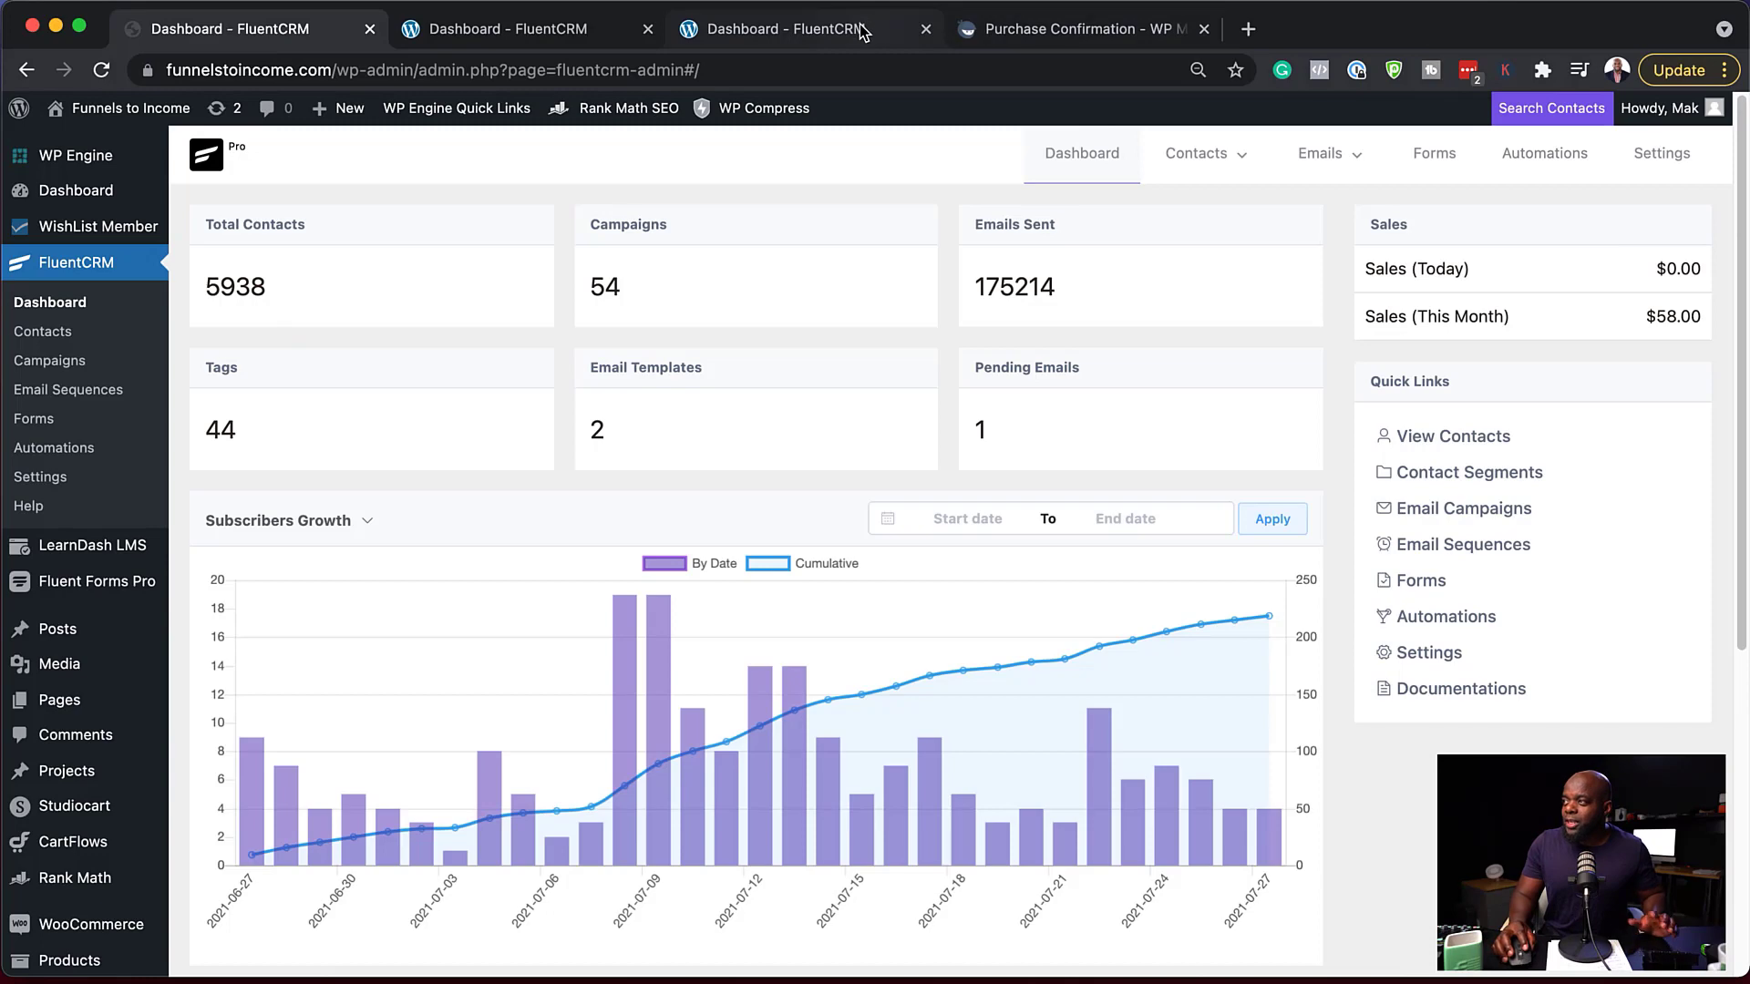
{"action": "left_click", "coordinate": [861, 30]}
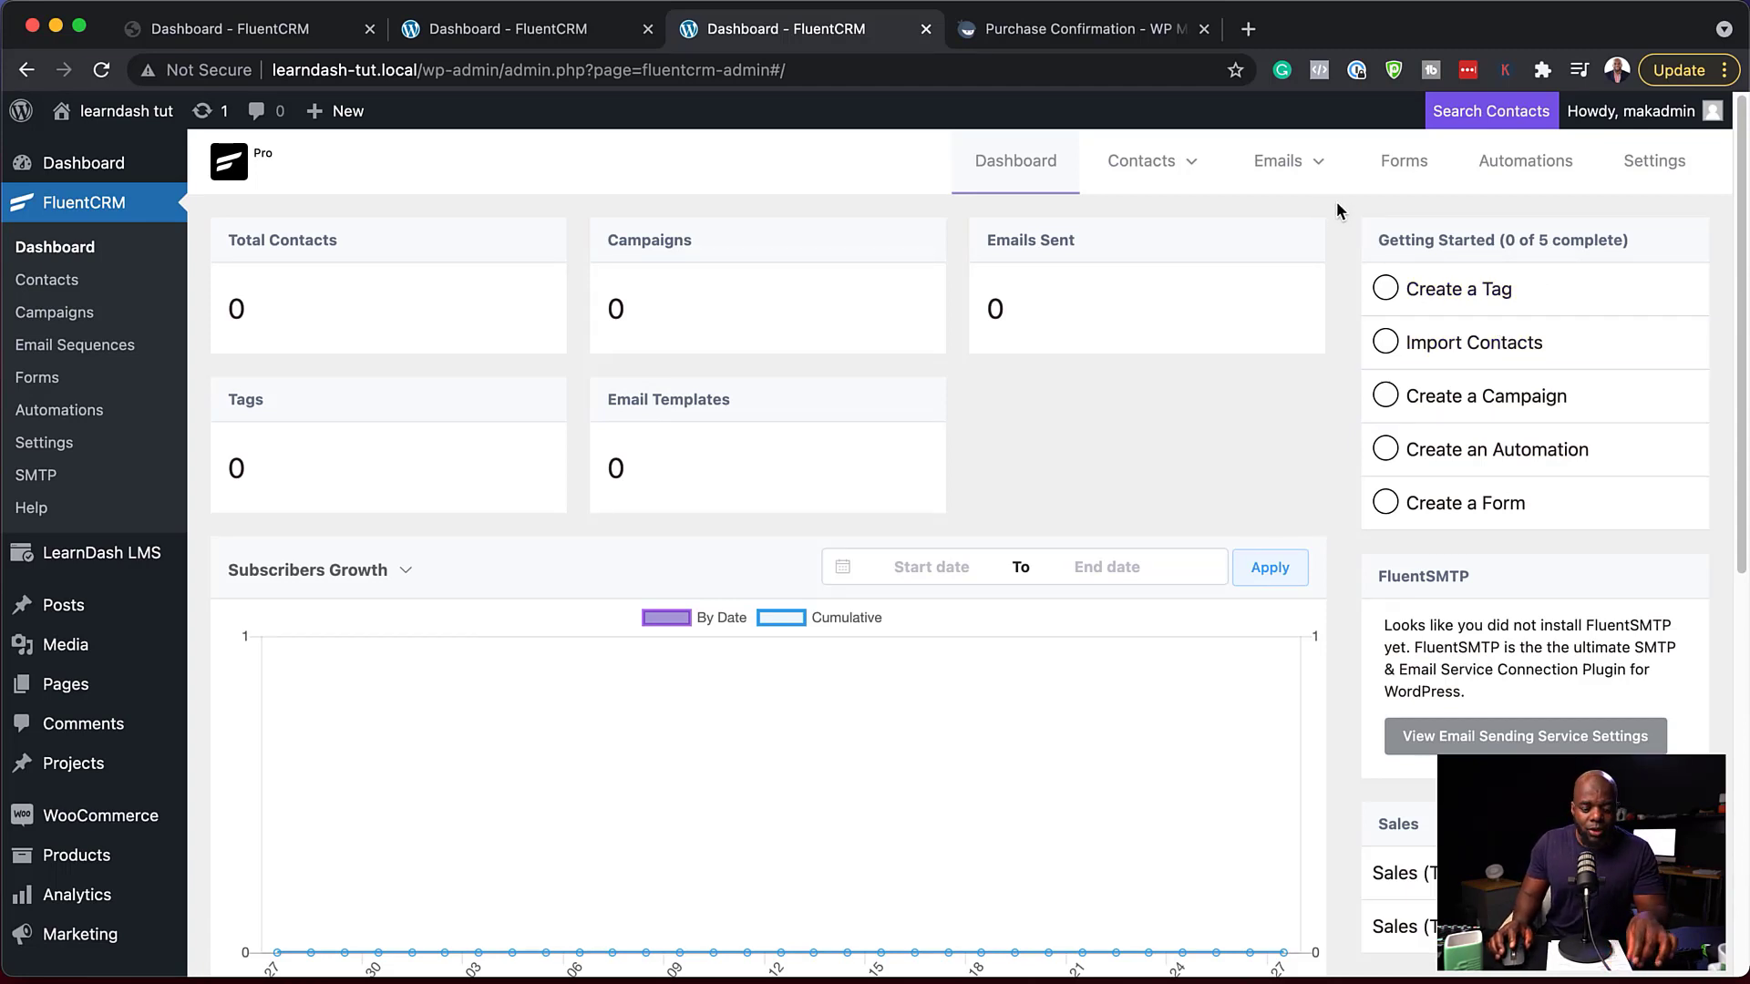
{"action": "mouse_move", "coordinate": [1292, 148]}
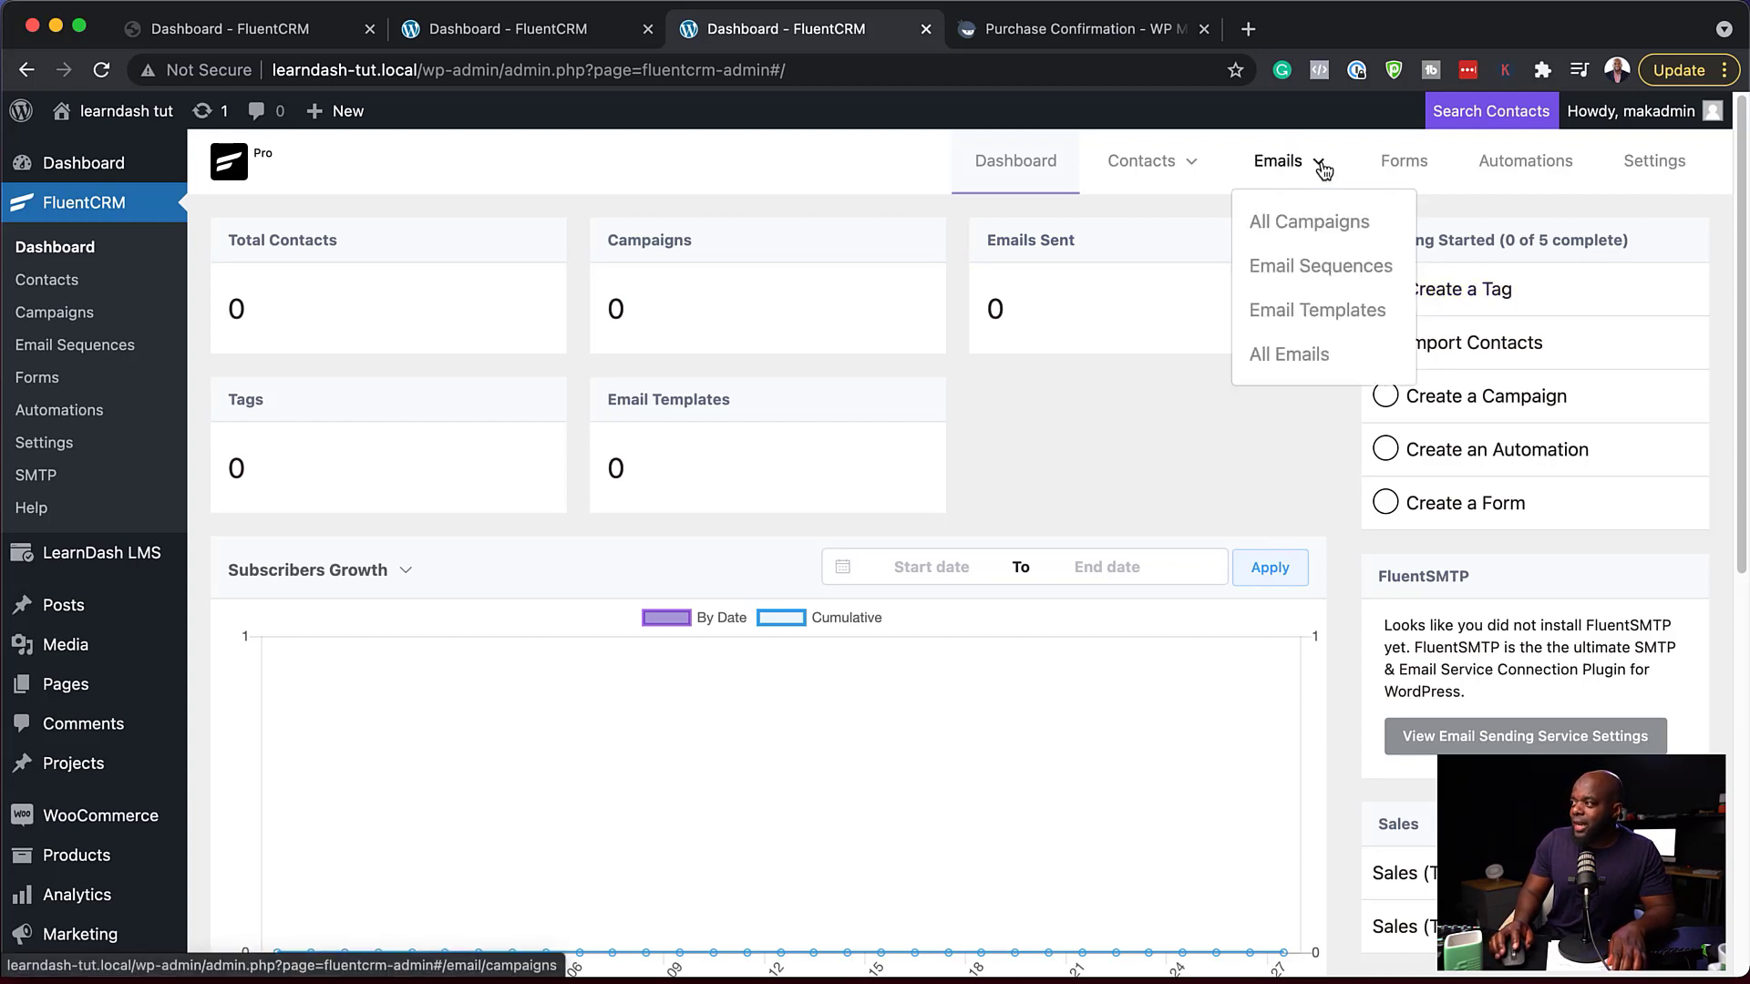
- Create a contact tag titled "New Customer" on the learndash-tut.local site
{"action": "mouse_move", "coordinate": [1186, 162]}
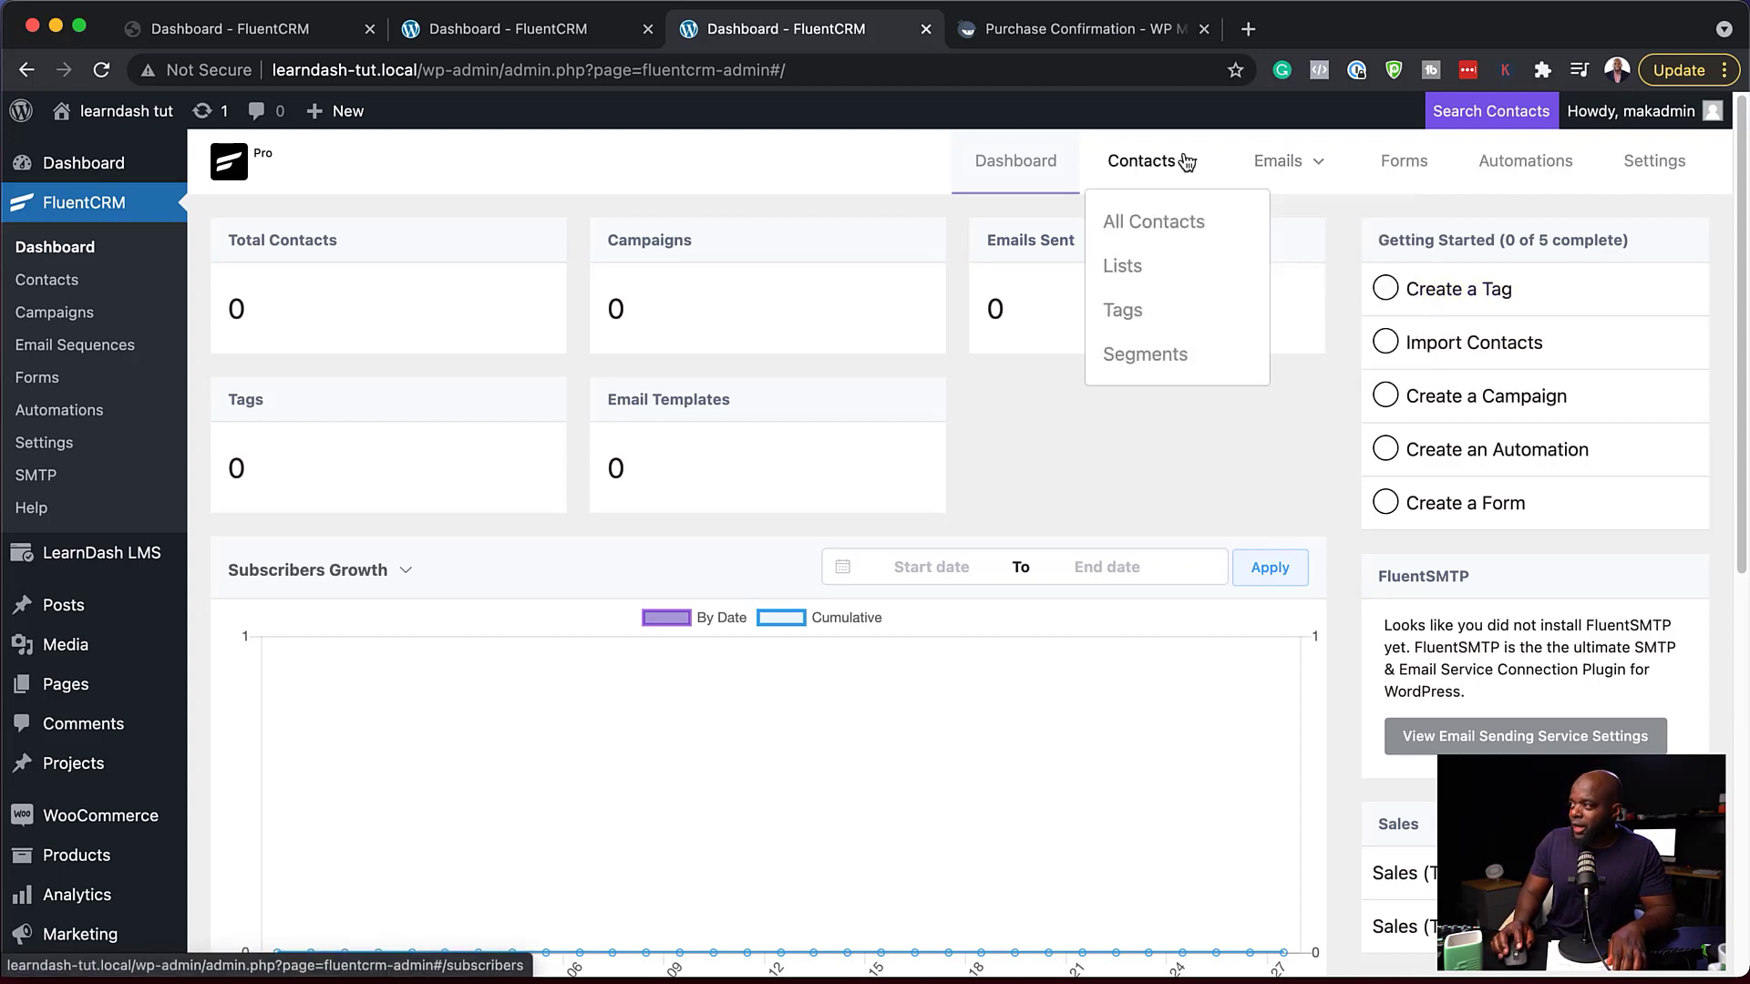
{"action": "left_click", "coordinate": [1135, 313]}
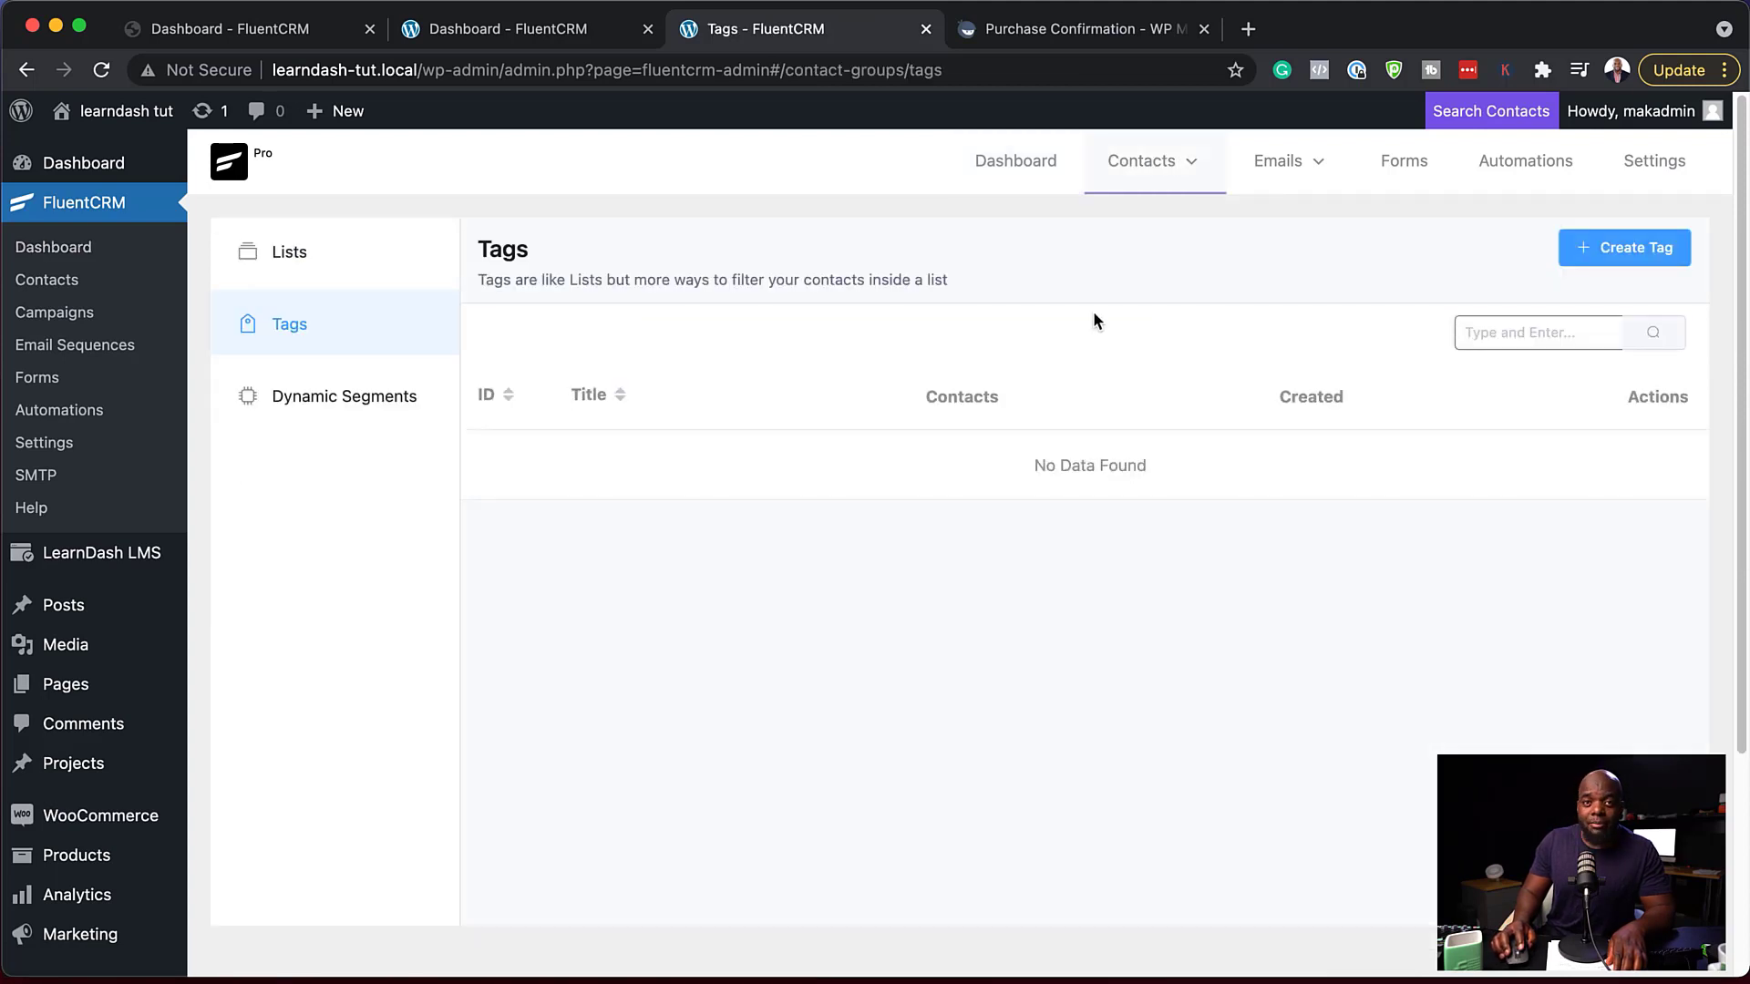
{"action": "left_click", "coordinate": [1595, 255]}
{"action": "left_click", "coordinate": [660, 268]}
{"action": "type", "text": "New Customer"}
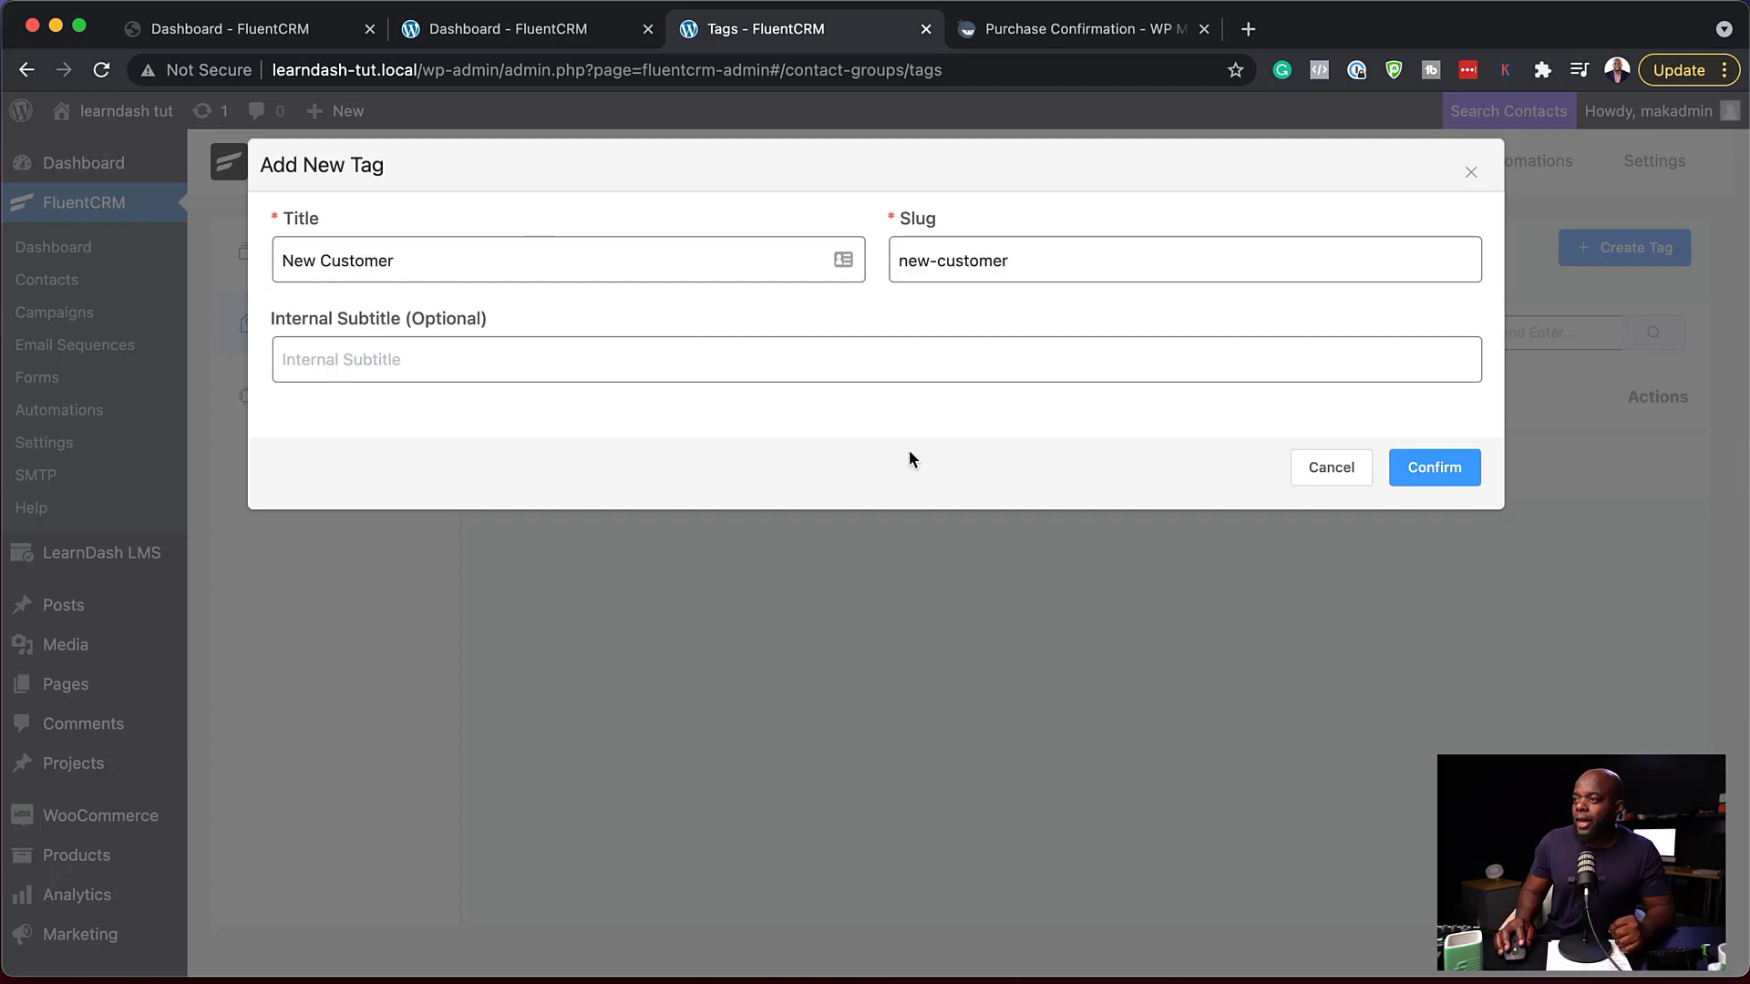
{"action": "left_click", "coordinate": [1423, 474]}
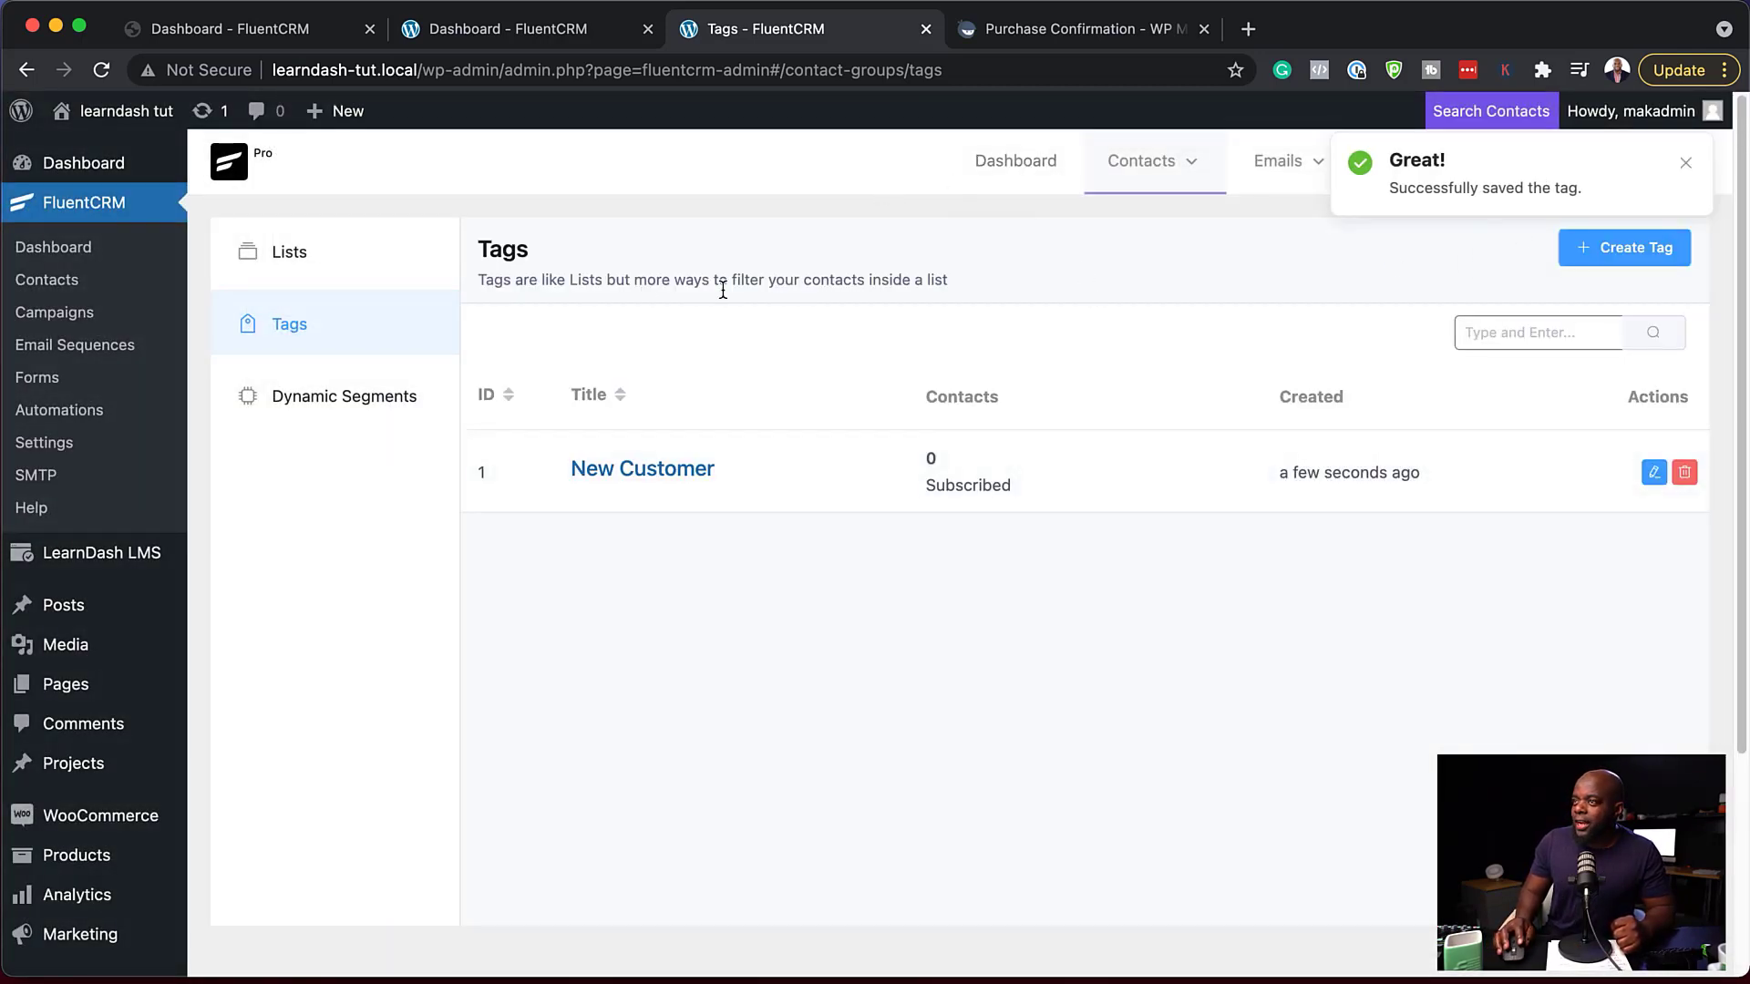
- Return to the FluentCRM dashboard and start a new automation from the Automations section
{"action": "left_click", "coordinate": [129, 212]}
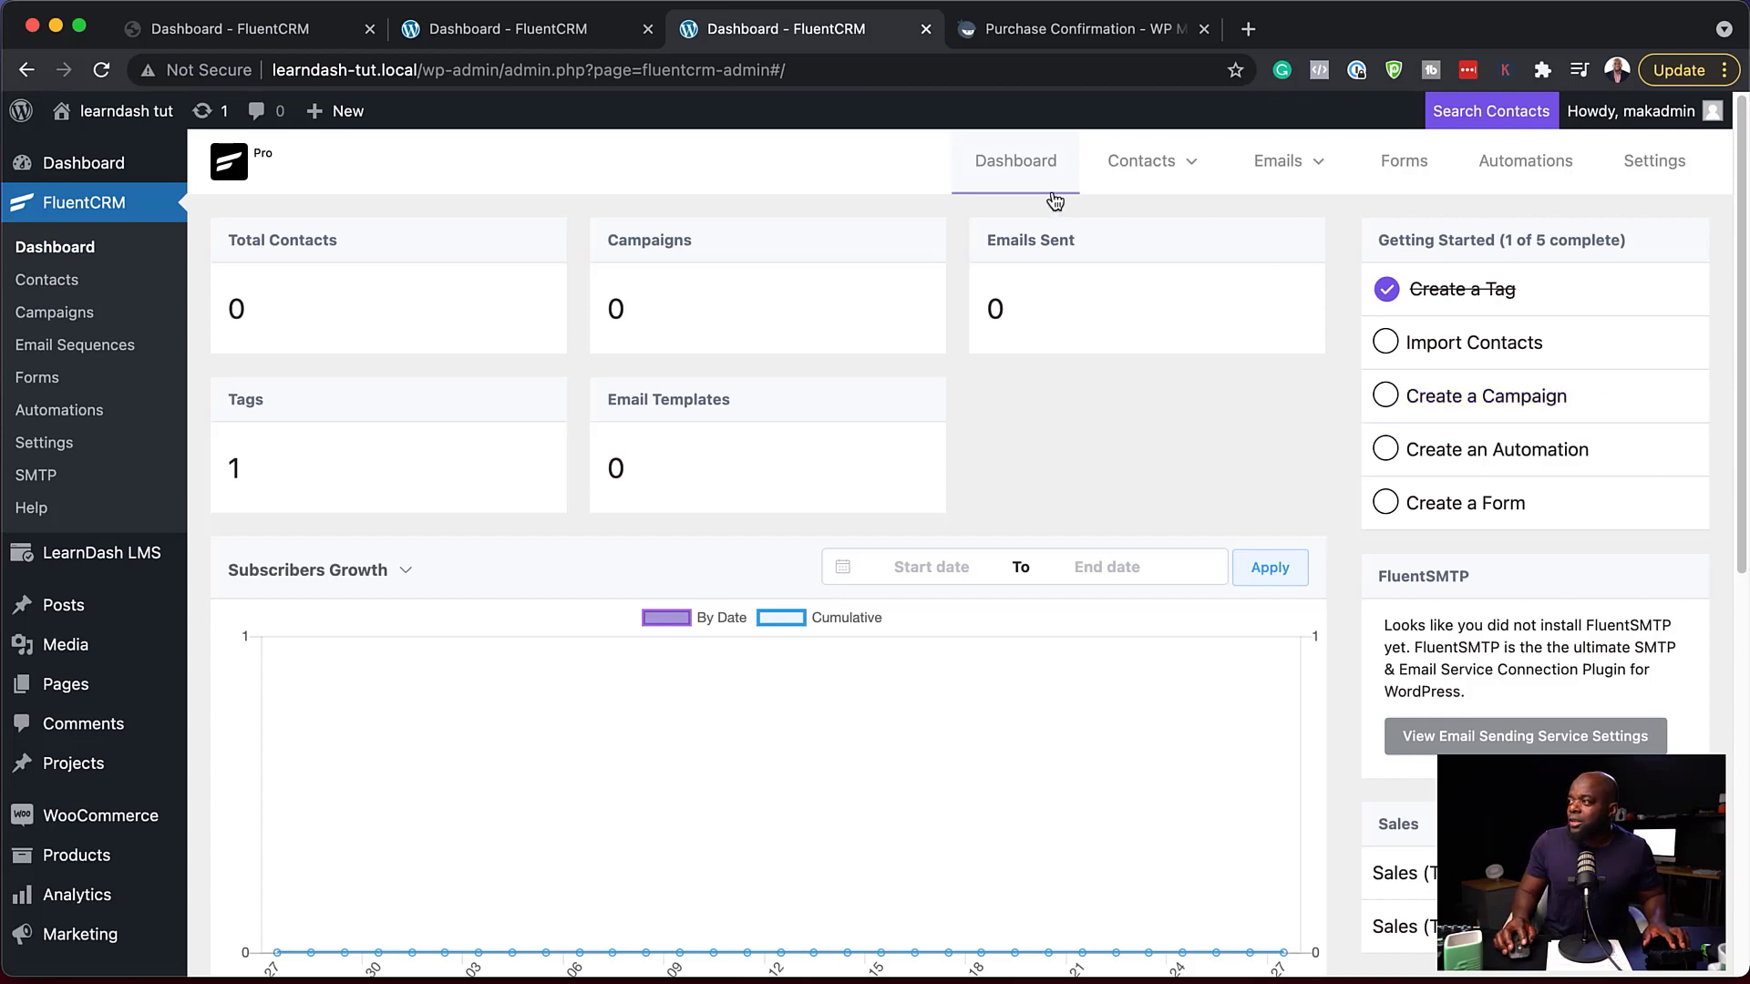
{"action": "mouse_move", "coordinate": [1280, 161]}
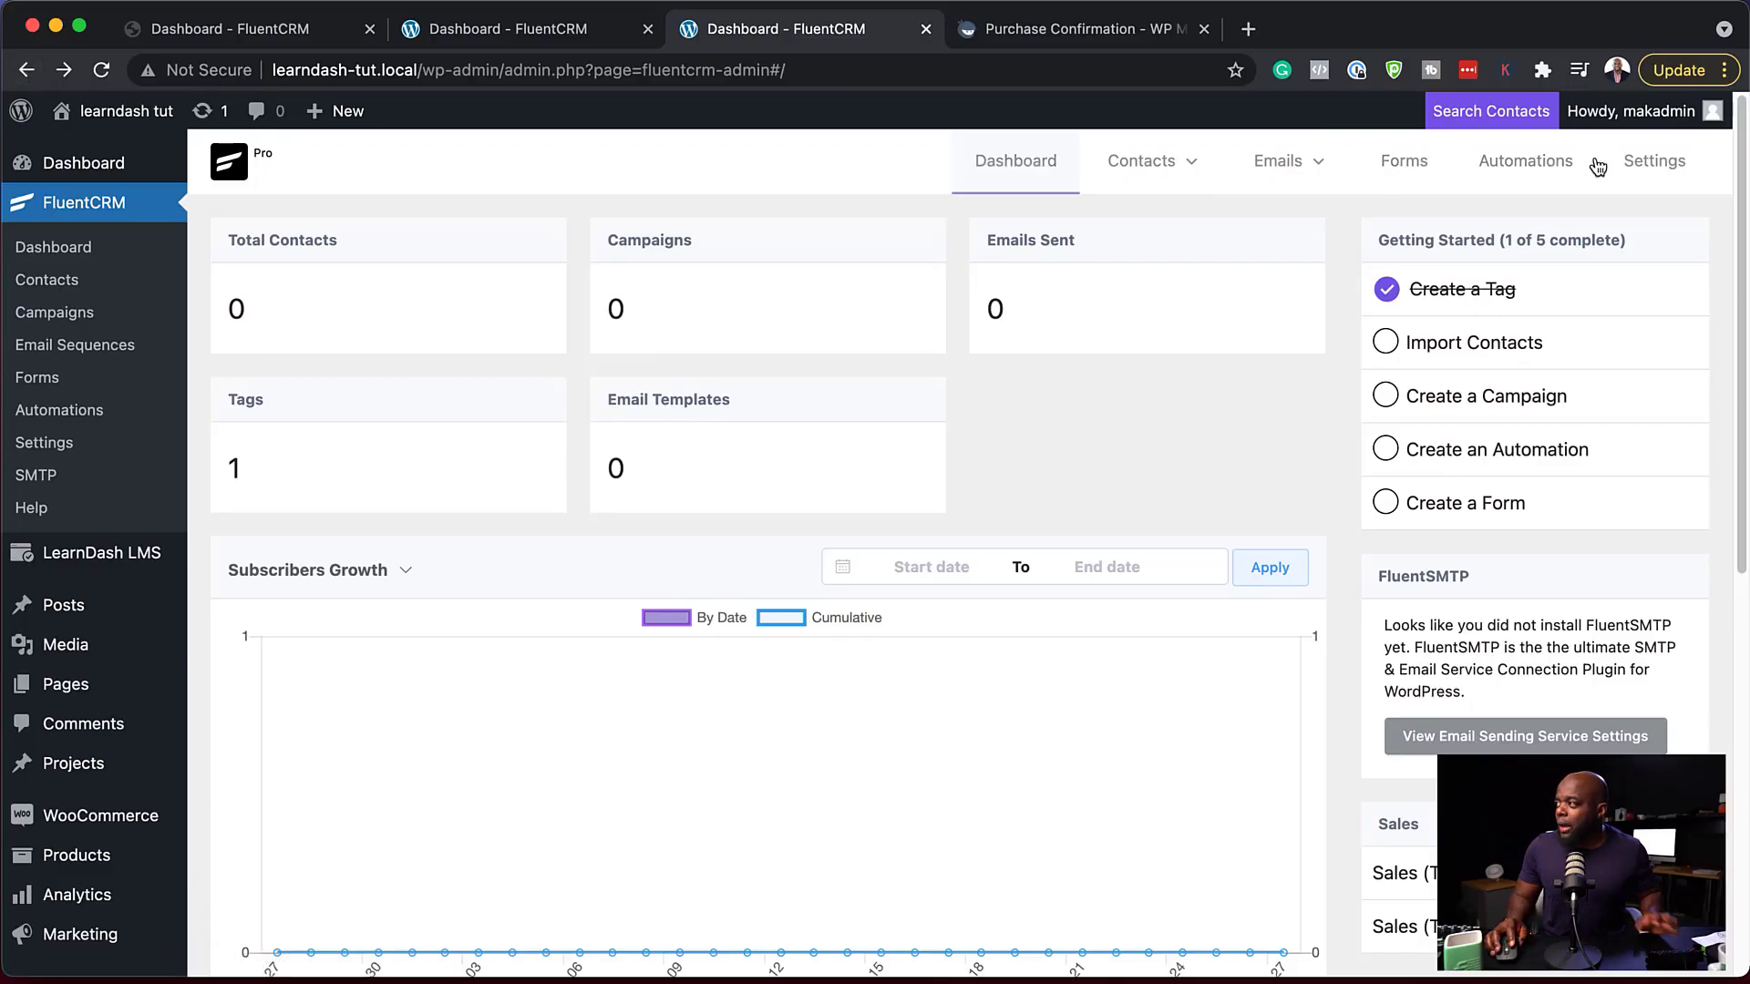
{"action": "left_click", "coordinate": [1519, 162]}
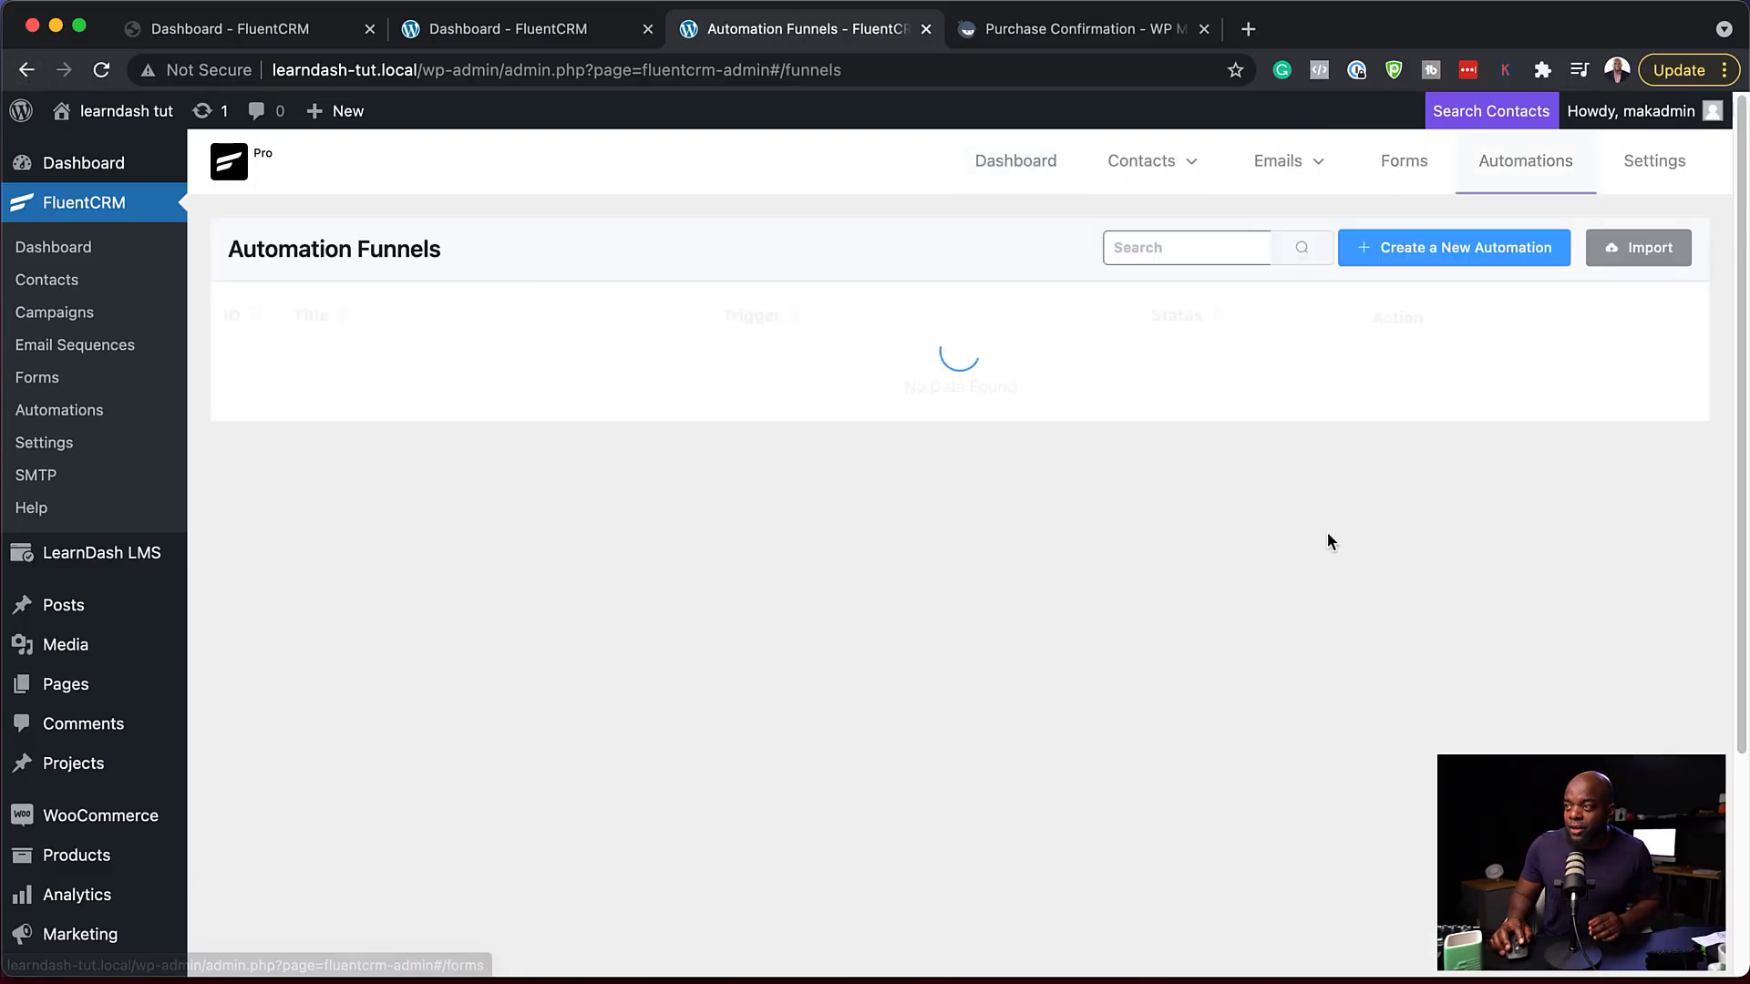
{"action": "left_click", "coordinate": [1422, 257]}
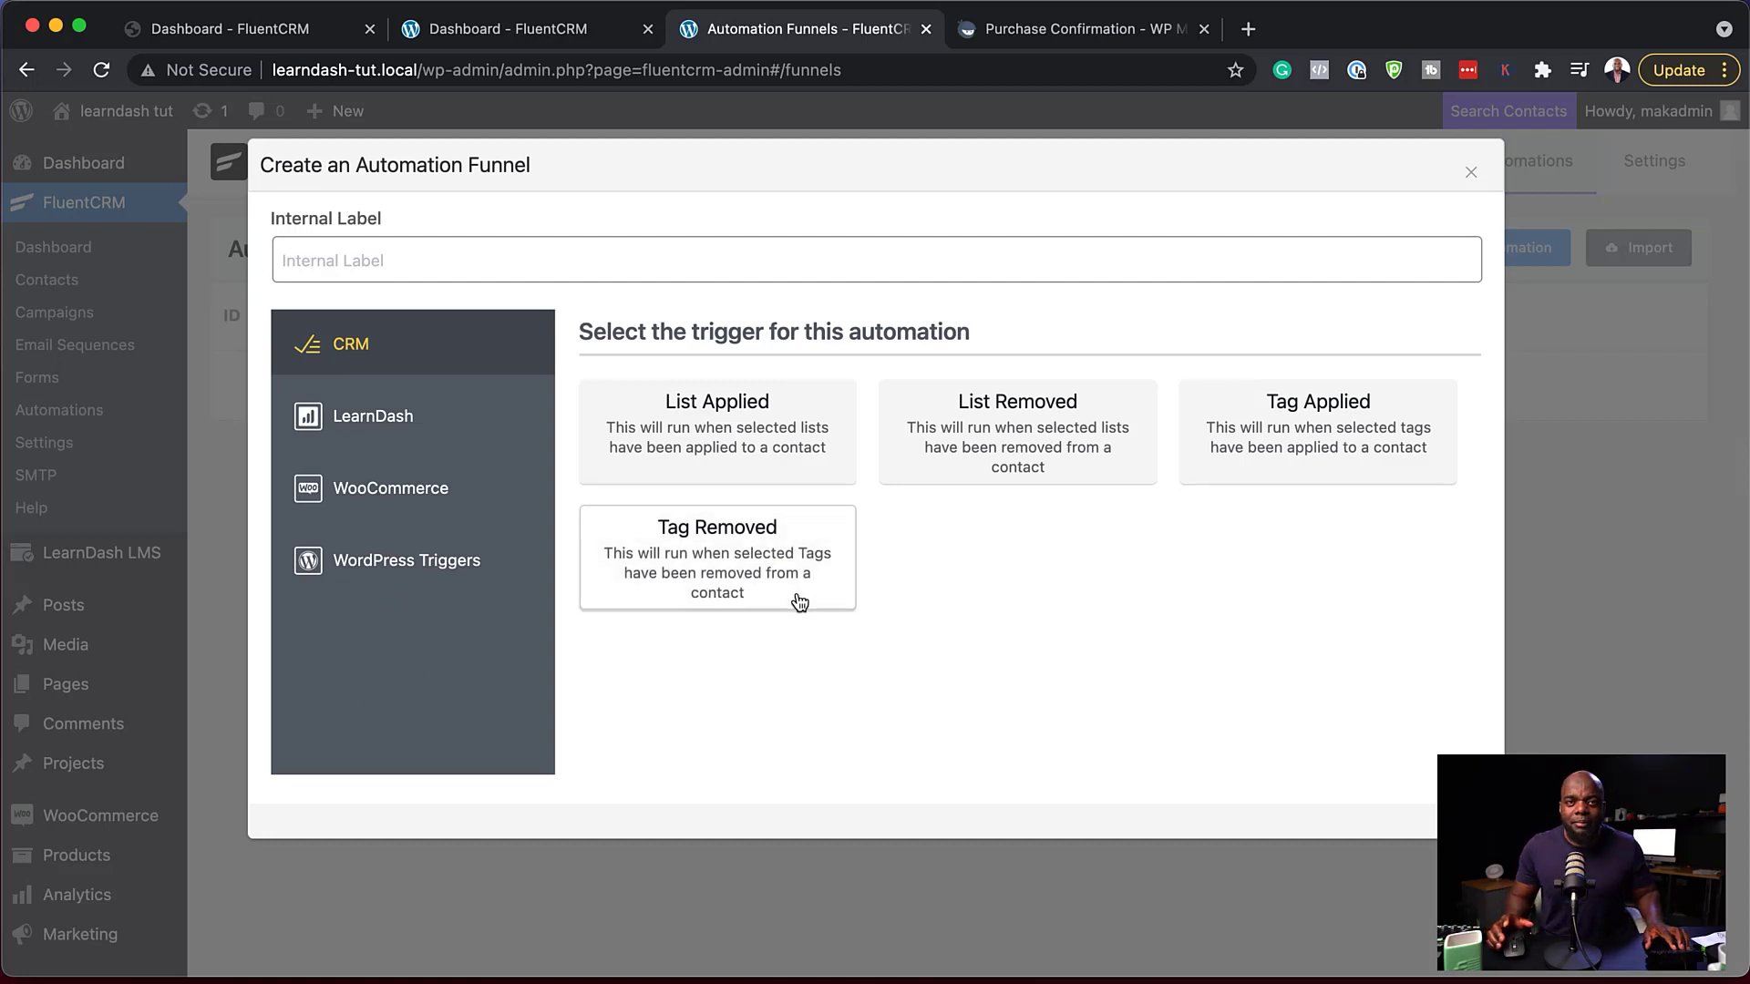
- Examine the automation triggers offered for LearnDash, WooCommerce and WordPress
{"action": "left_click", "coordinate": [483, 419]}
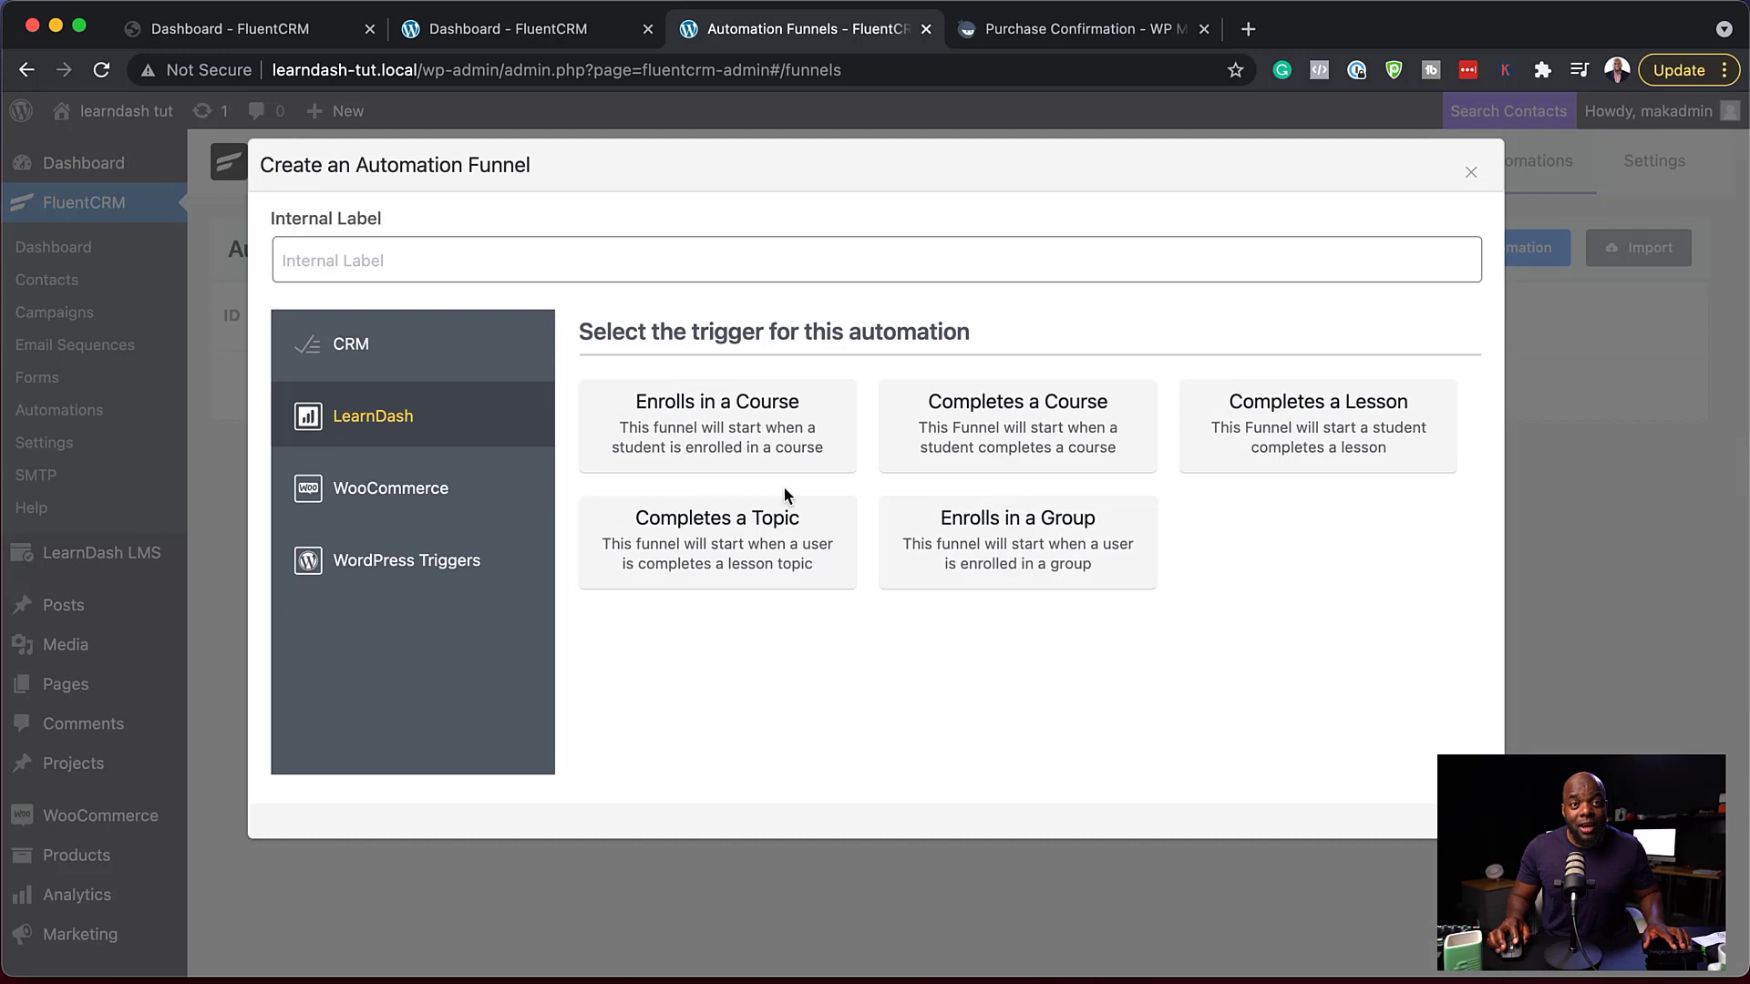
{"action": "left_click", "coordinate": [398, 488]}
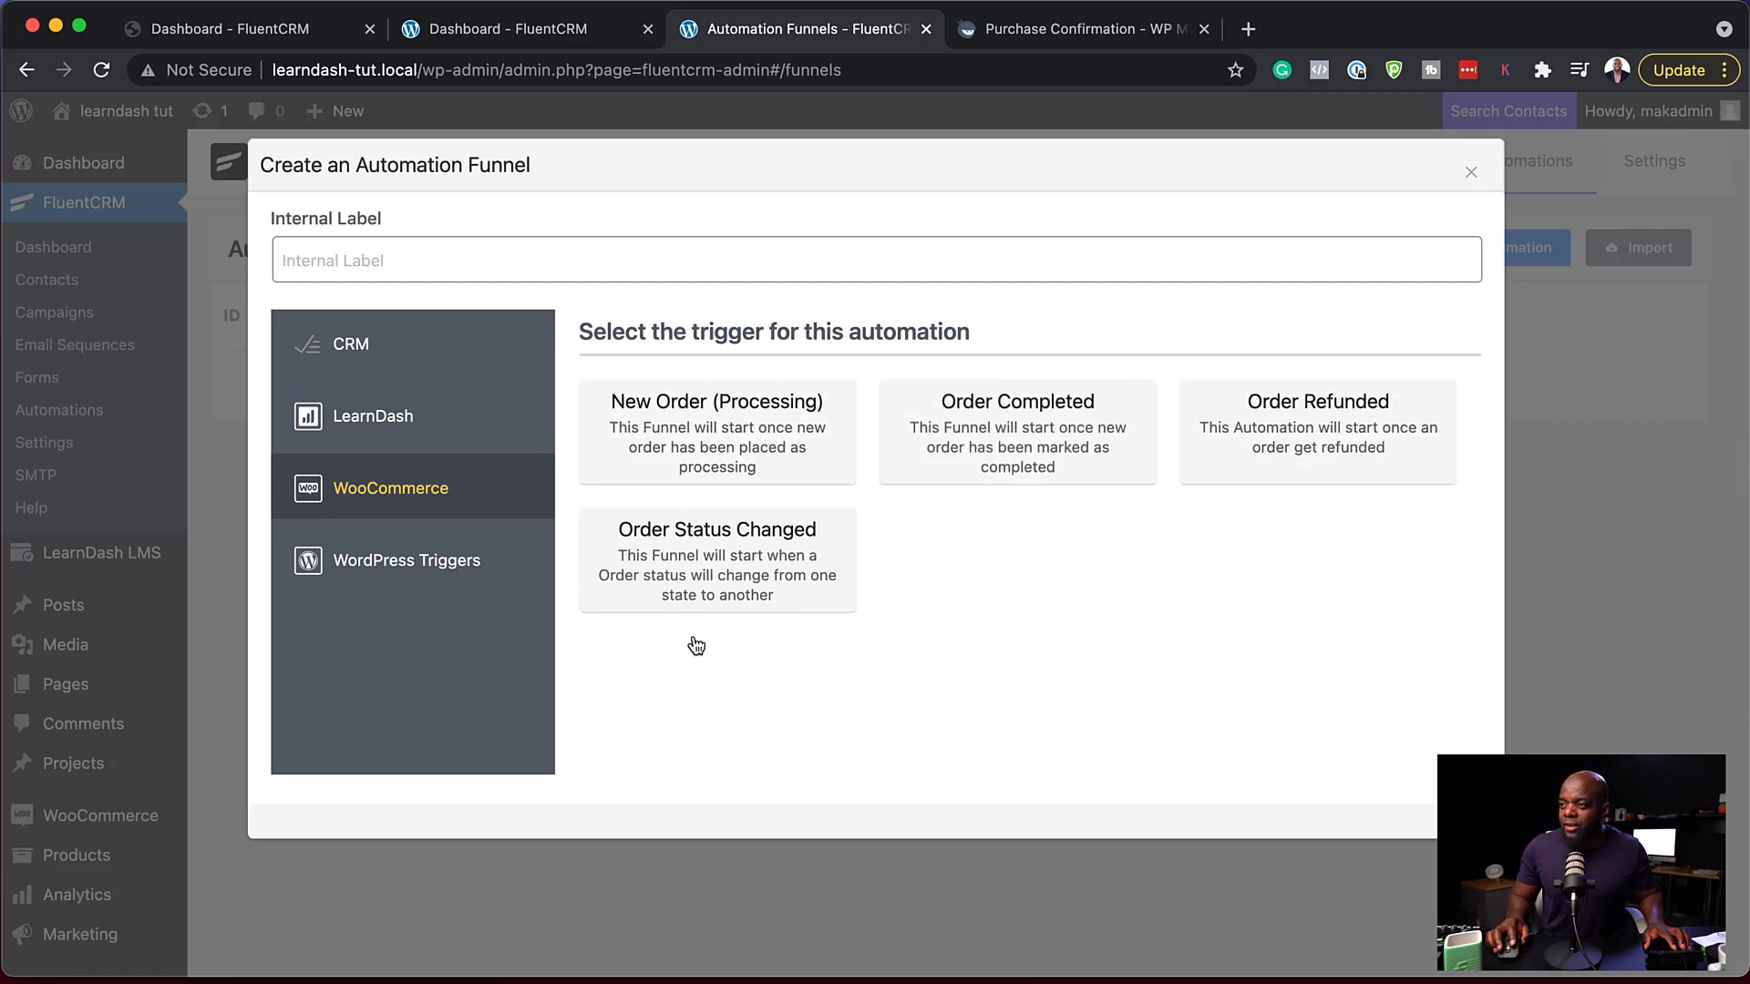
{"action": "left_click", "coordinate": [473, 567]}
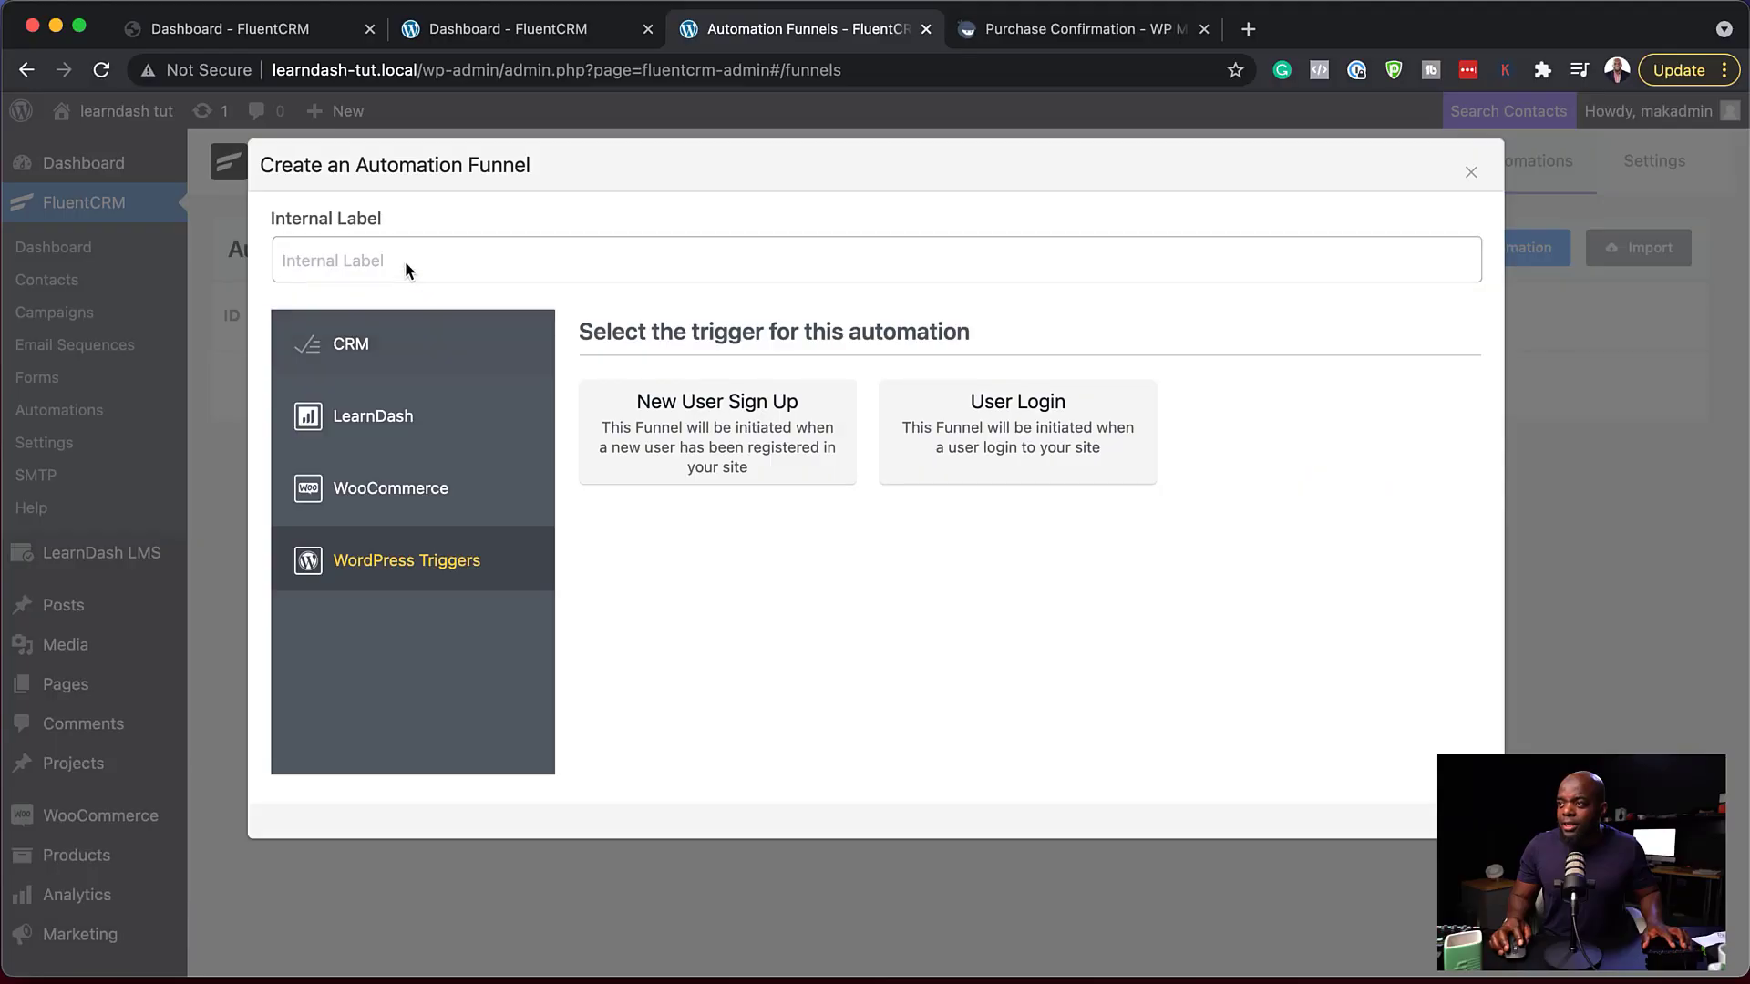
- Create the automation funnel with the internal label "Test" and the CRM trigger Tag Applied
{"action": "left_click", "coordinate": [405, 262]}
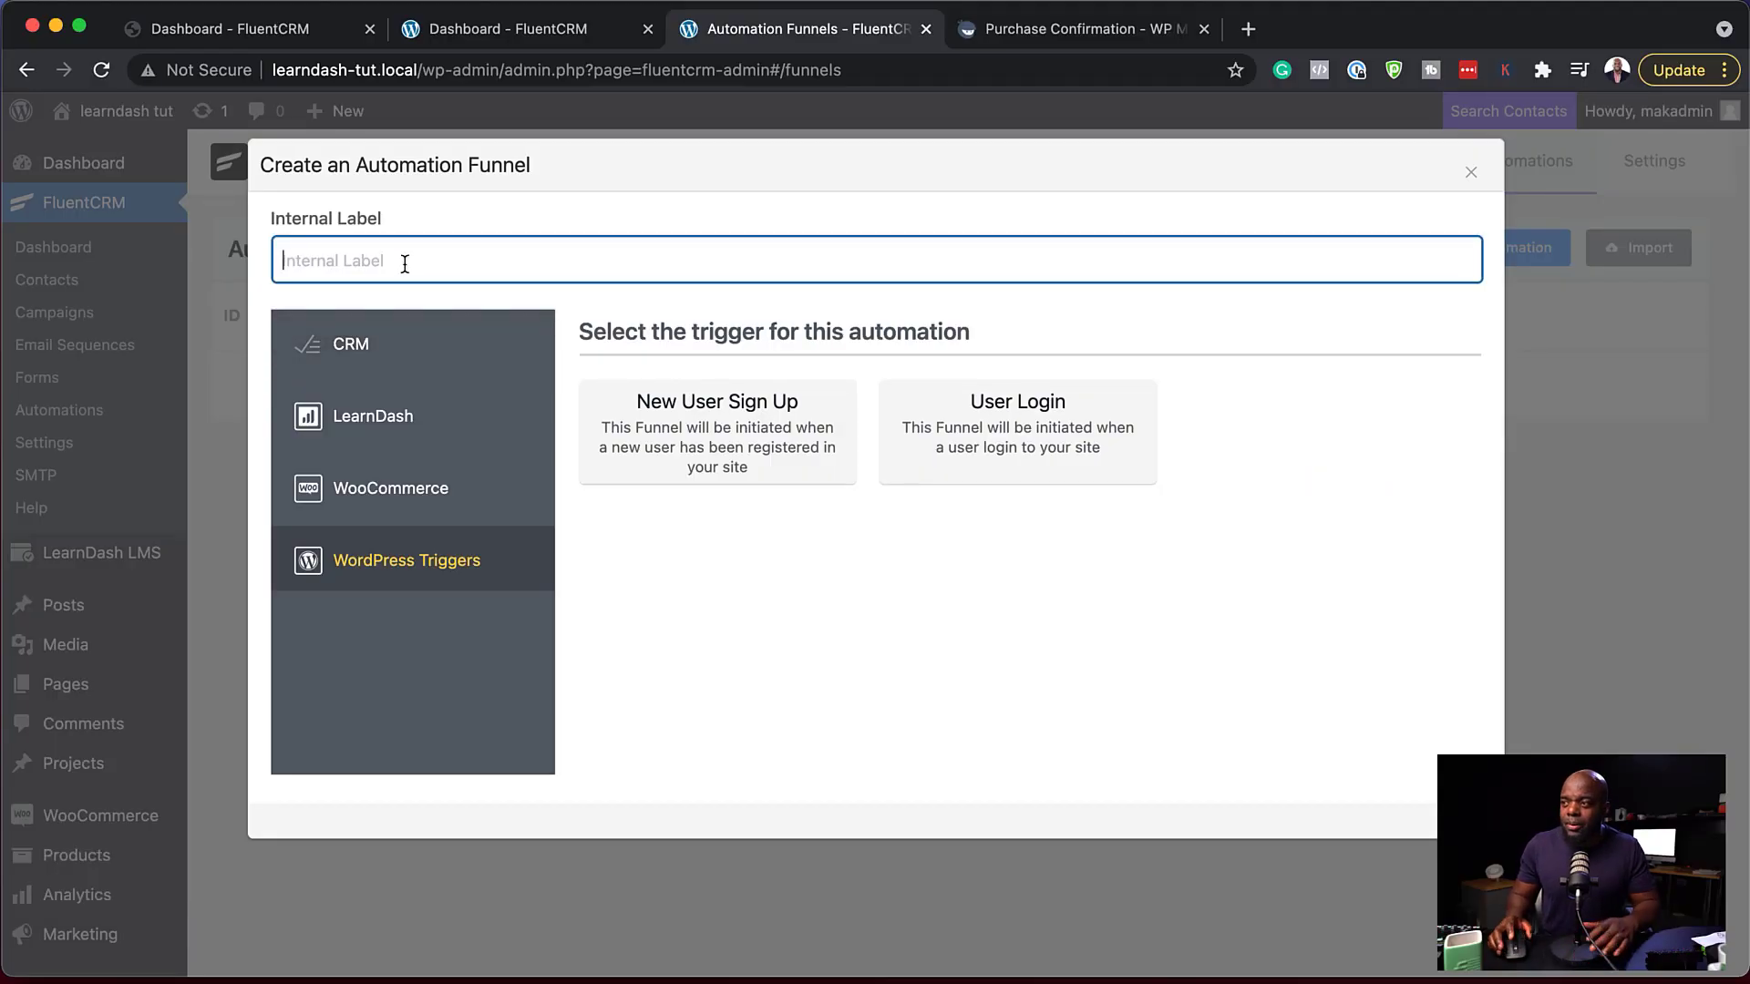
{"action": "type", "text": "Test"}
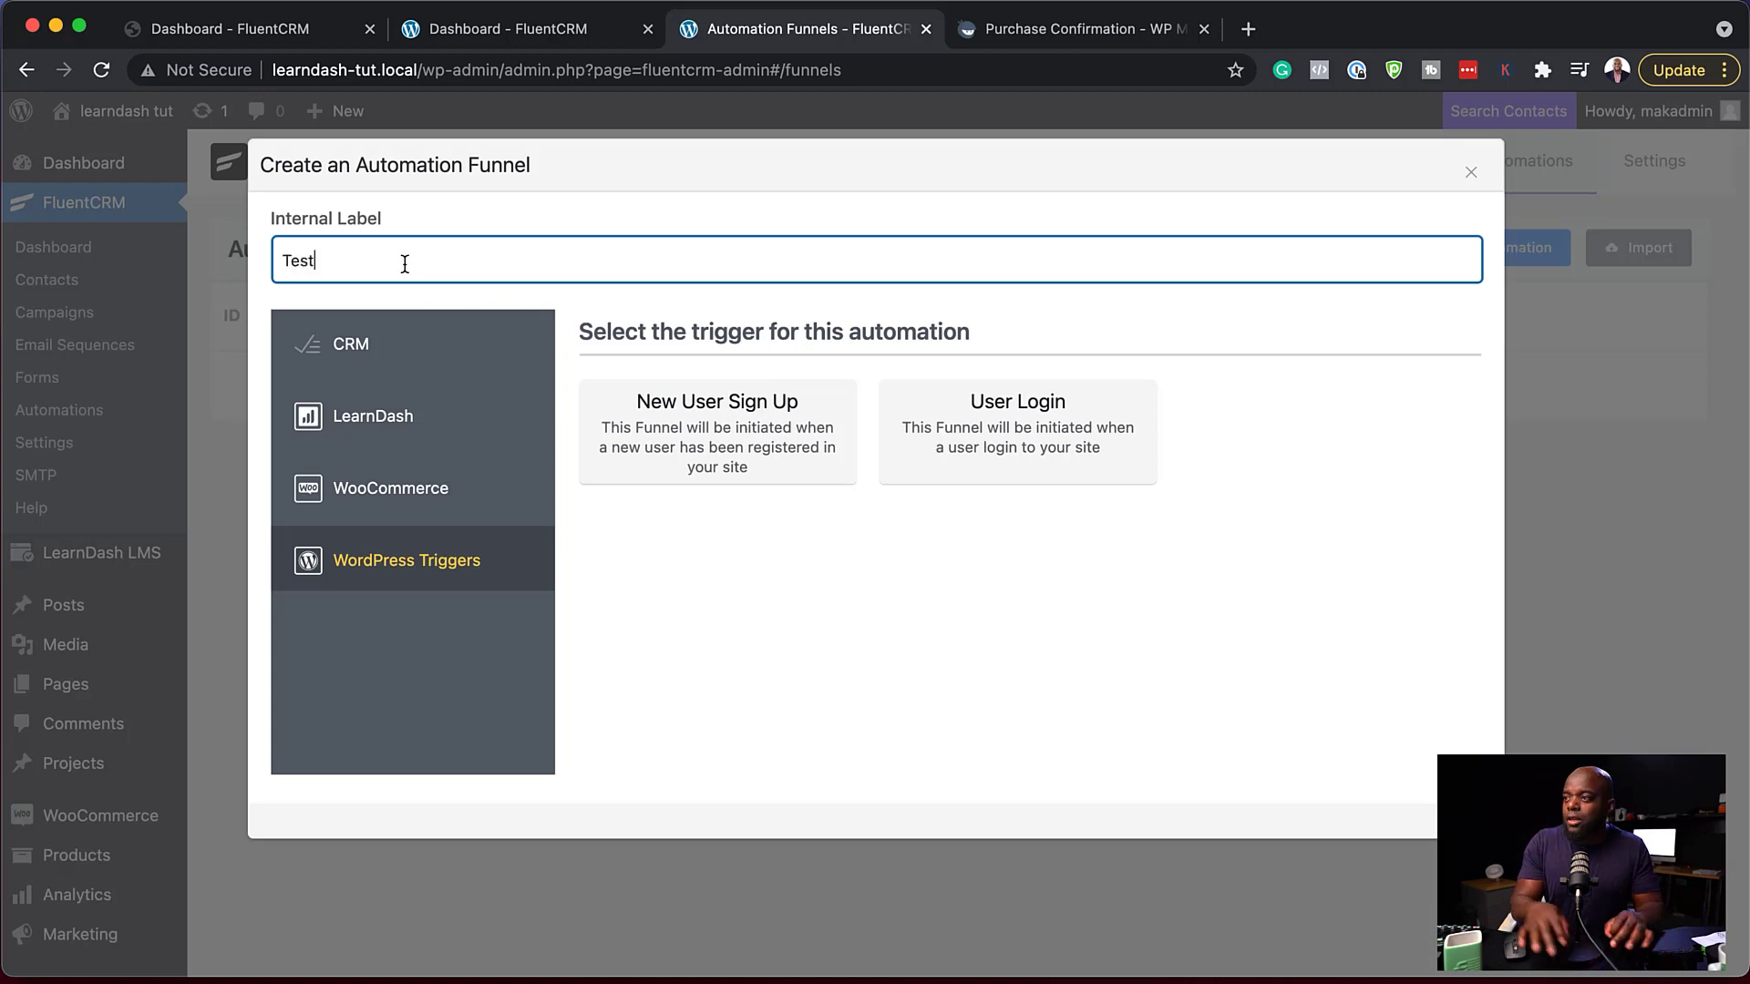
{"action": "left_click", "coordinate": [442, 354]}
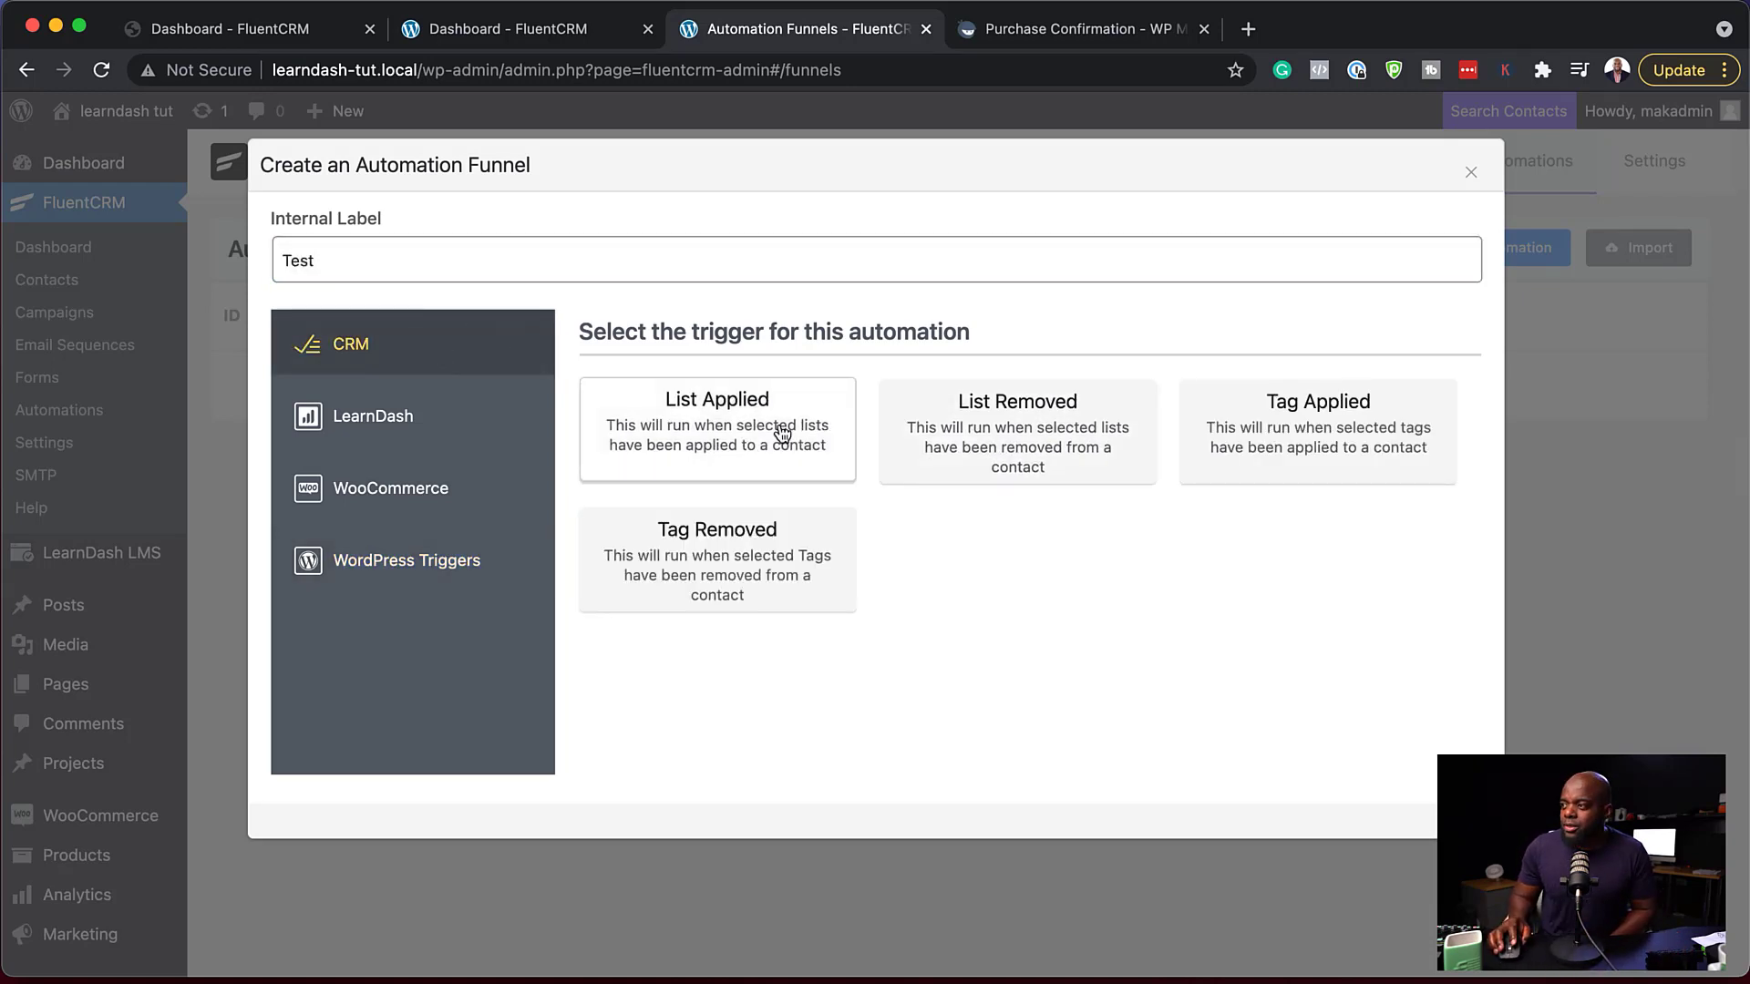
{"action": "left_click", "coordinate": [1315, 432]}
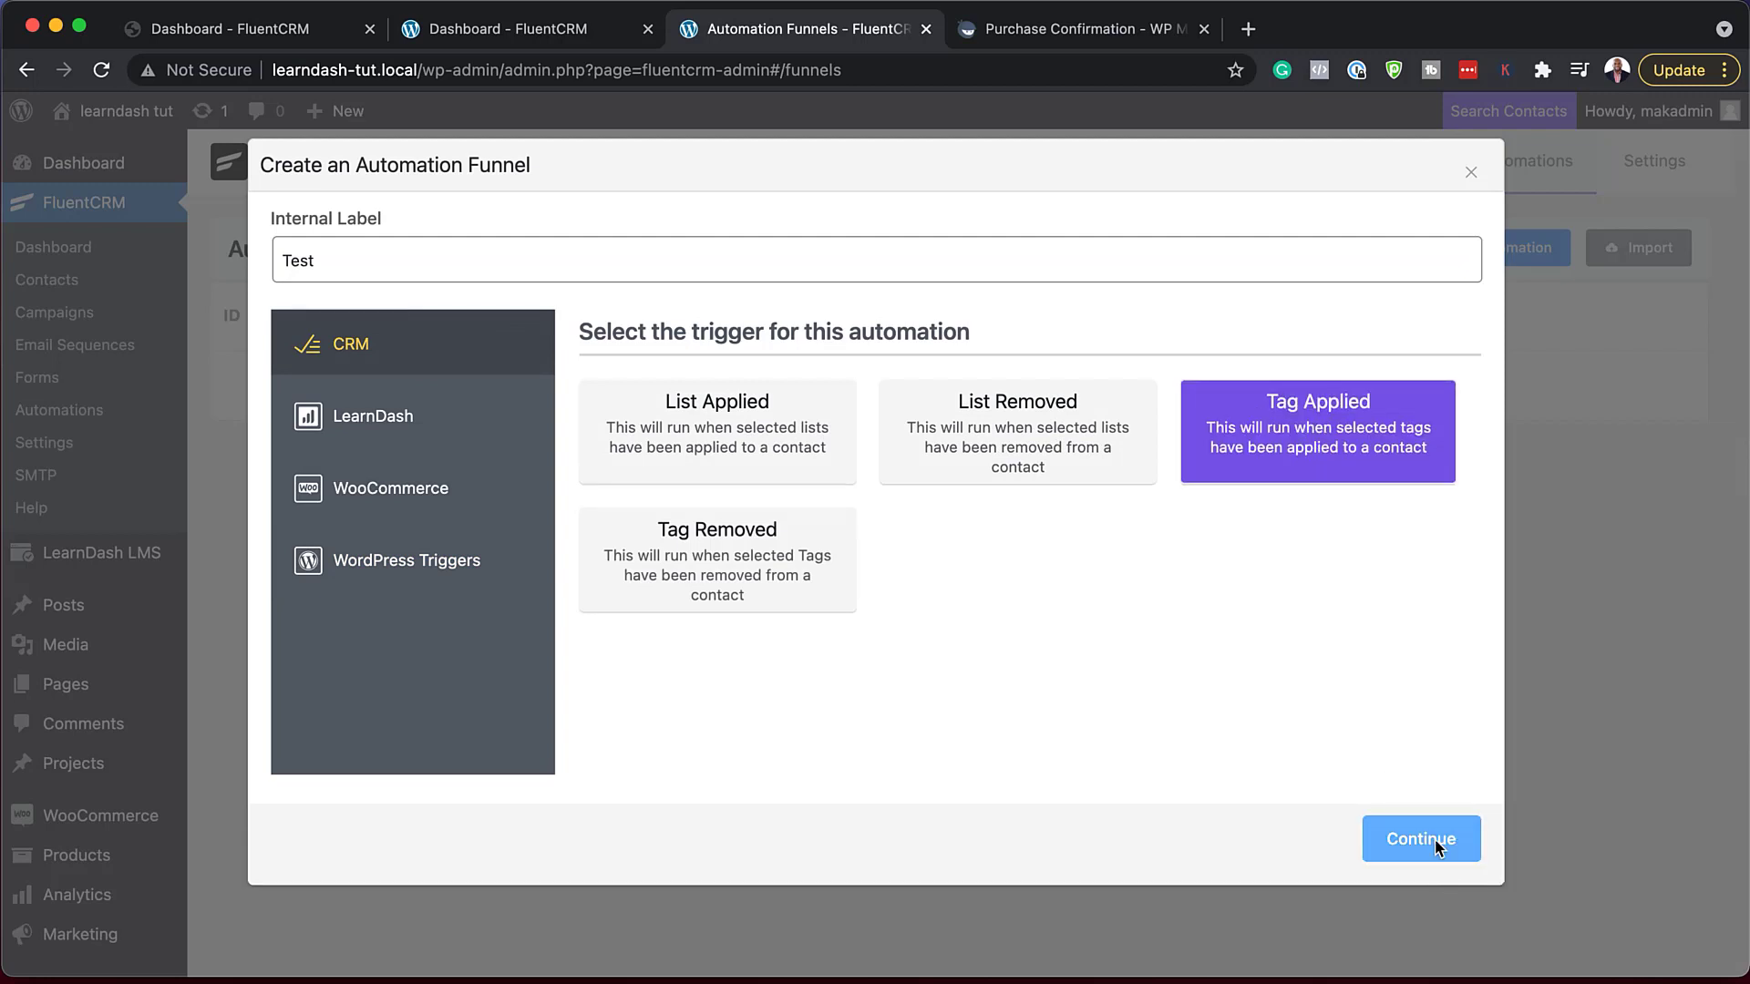
{"action": "left_click", "coordinate": [1433, 845]}
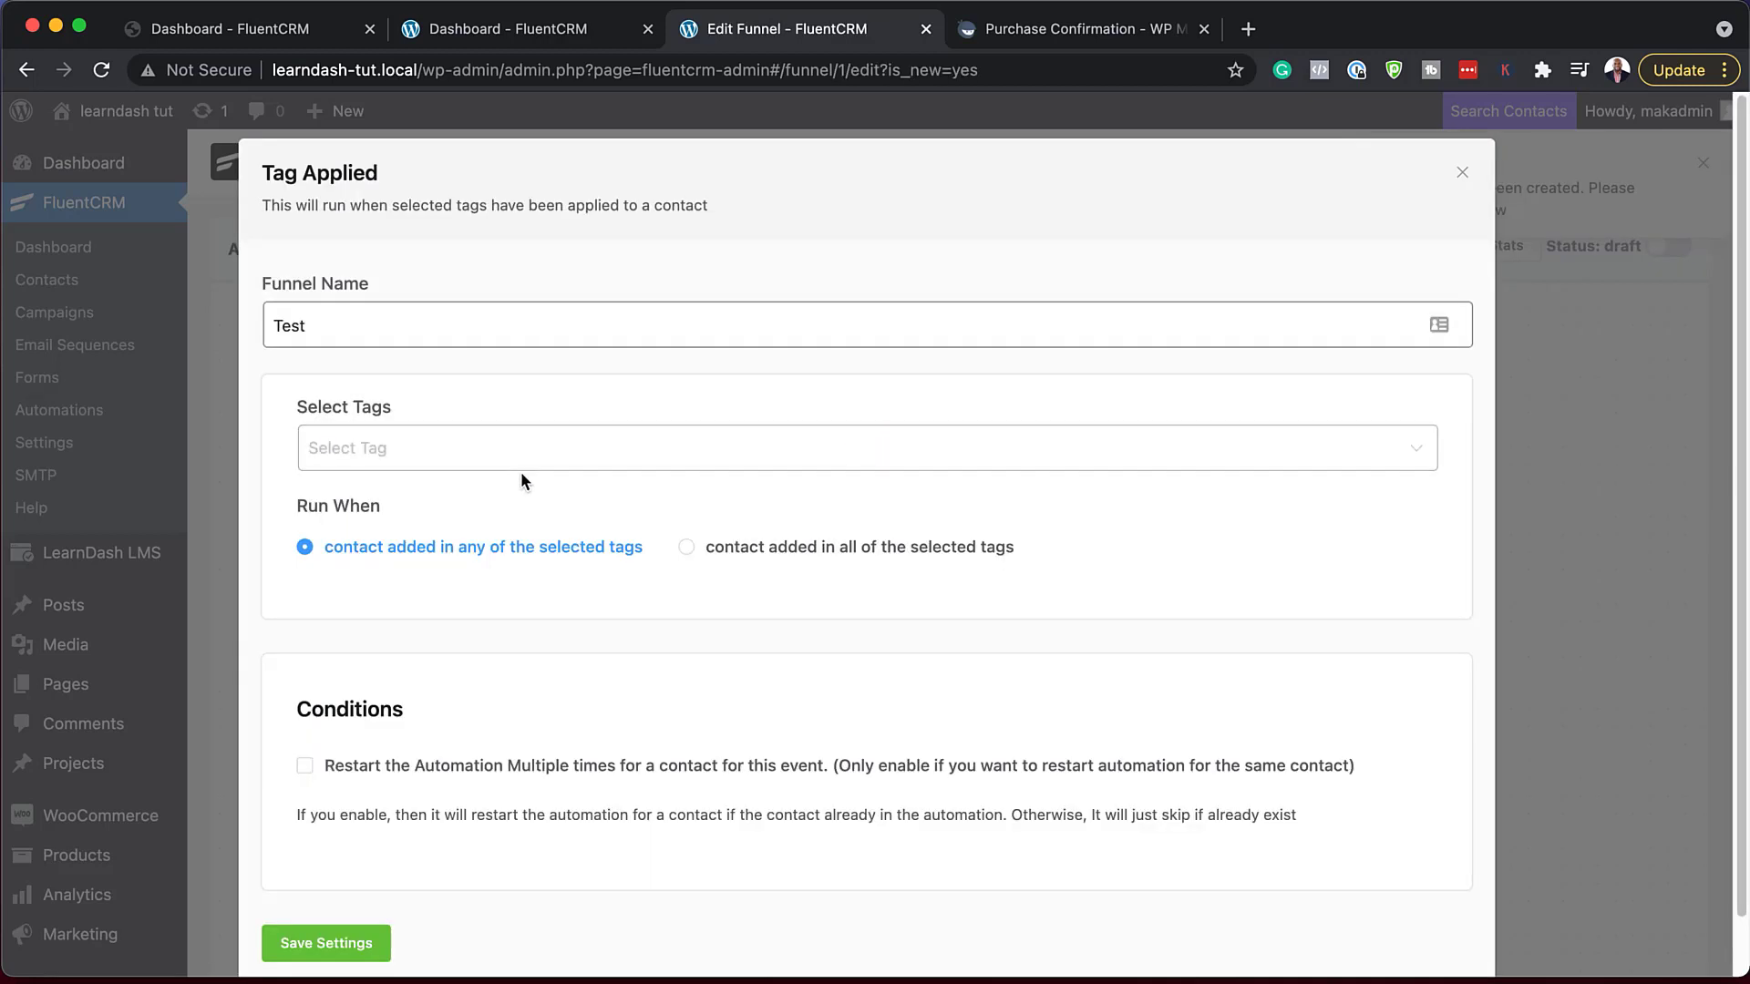
- Save the Test funnel's trigger settings with the New Customer tag and publish the funnel
{"action": "left_click", "coordinate": [354, 444]}
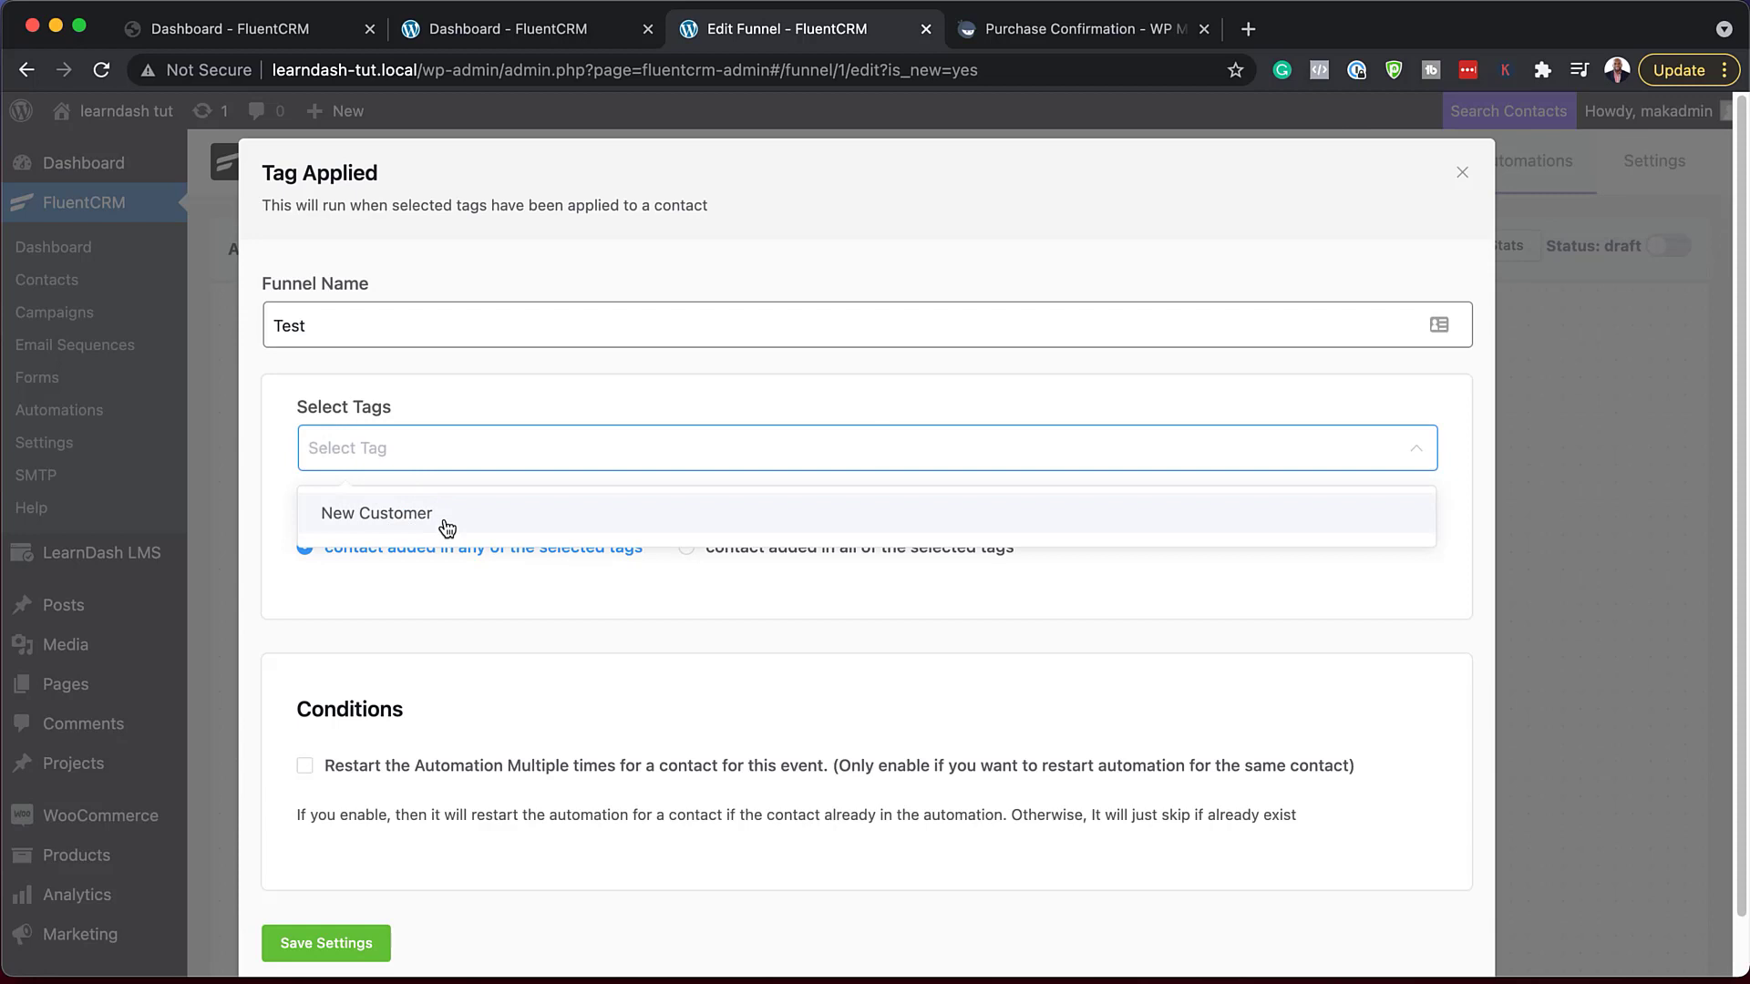
{"action": "left_click", "coordinate": [445, 526]}
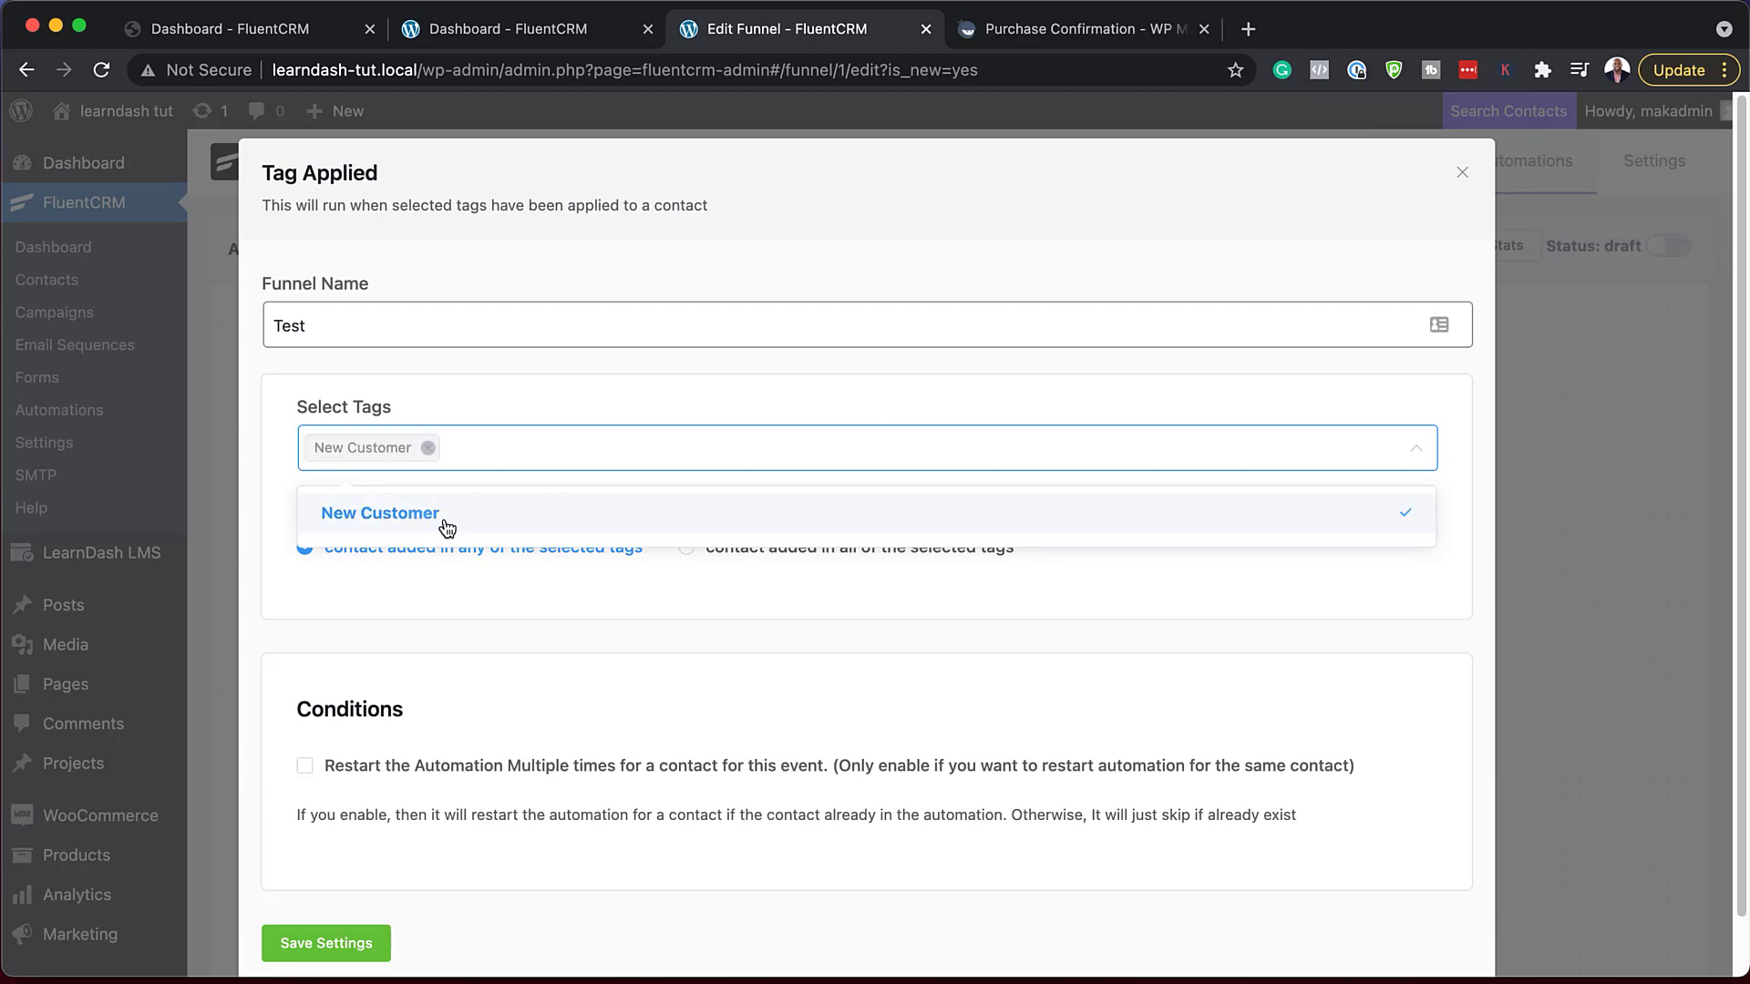
{"action": "left_click", "coordinate": [622, 827]}
{"action": "scroll", "coordinate": [621, 828], "scroll_direction": "down", "scroll_amount": 2}
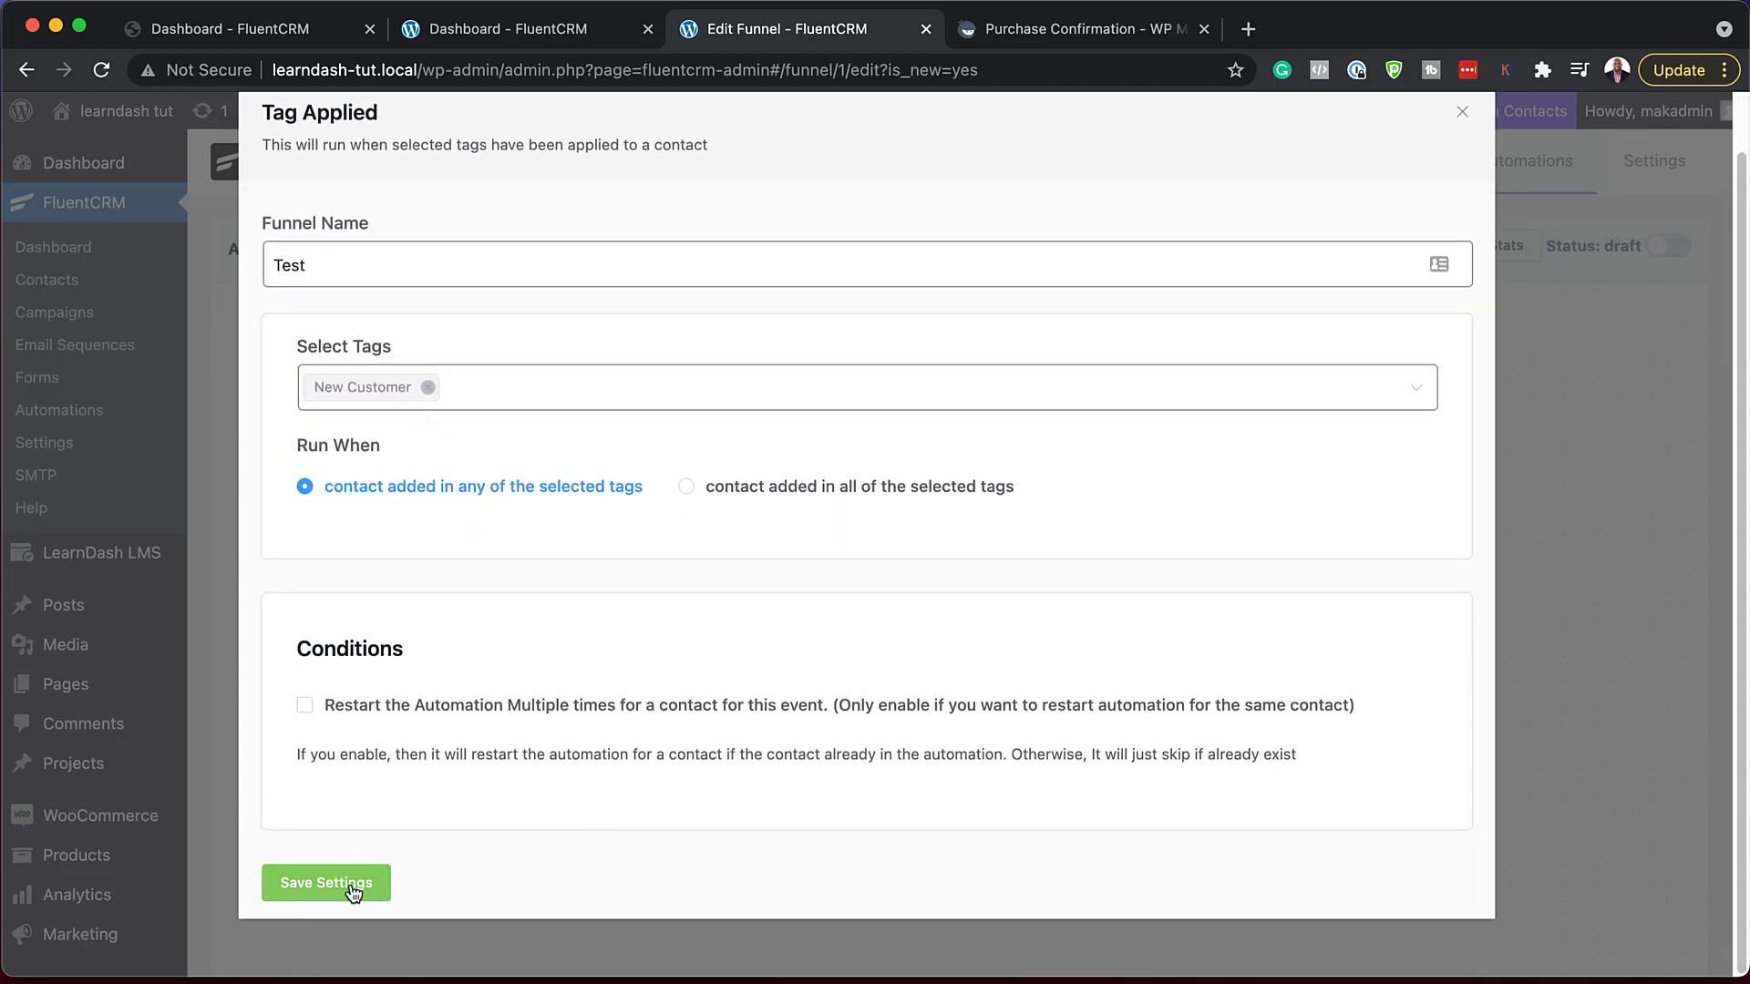
{"action": "left_click", "coordinate": [493, 884]}
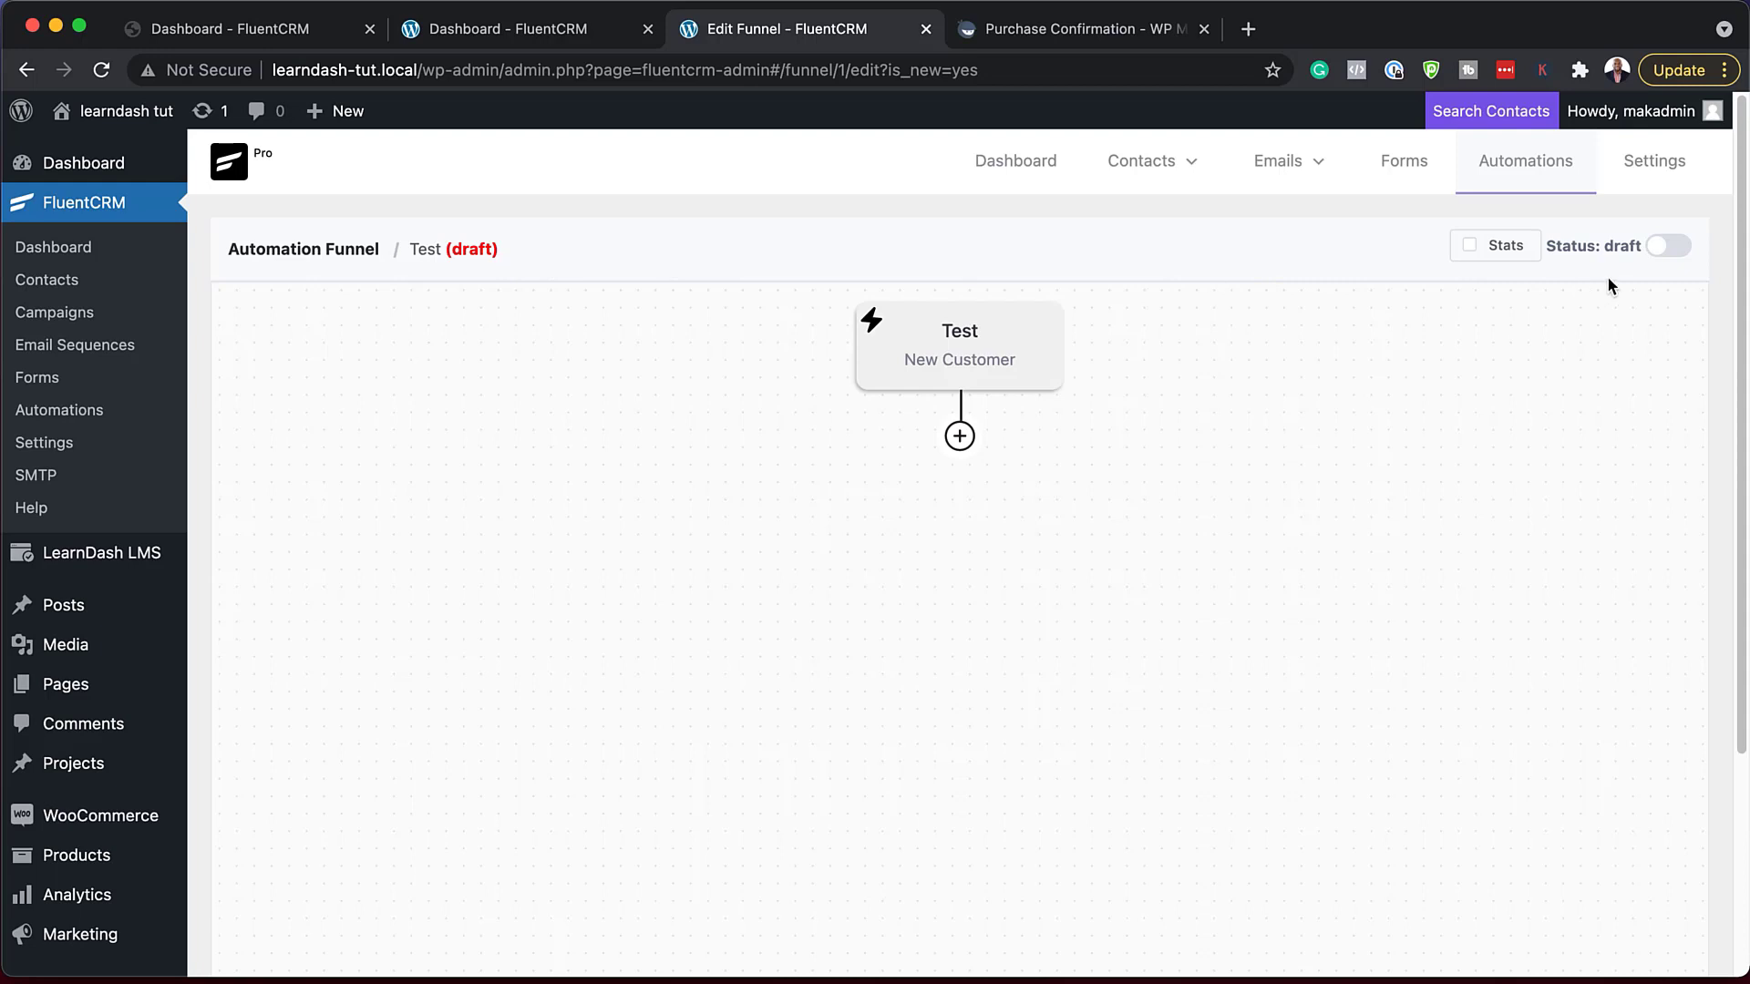
{"action": "left_click", "coordinate": [1681, 250]}
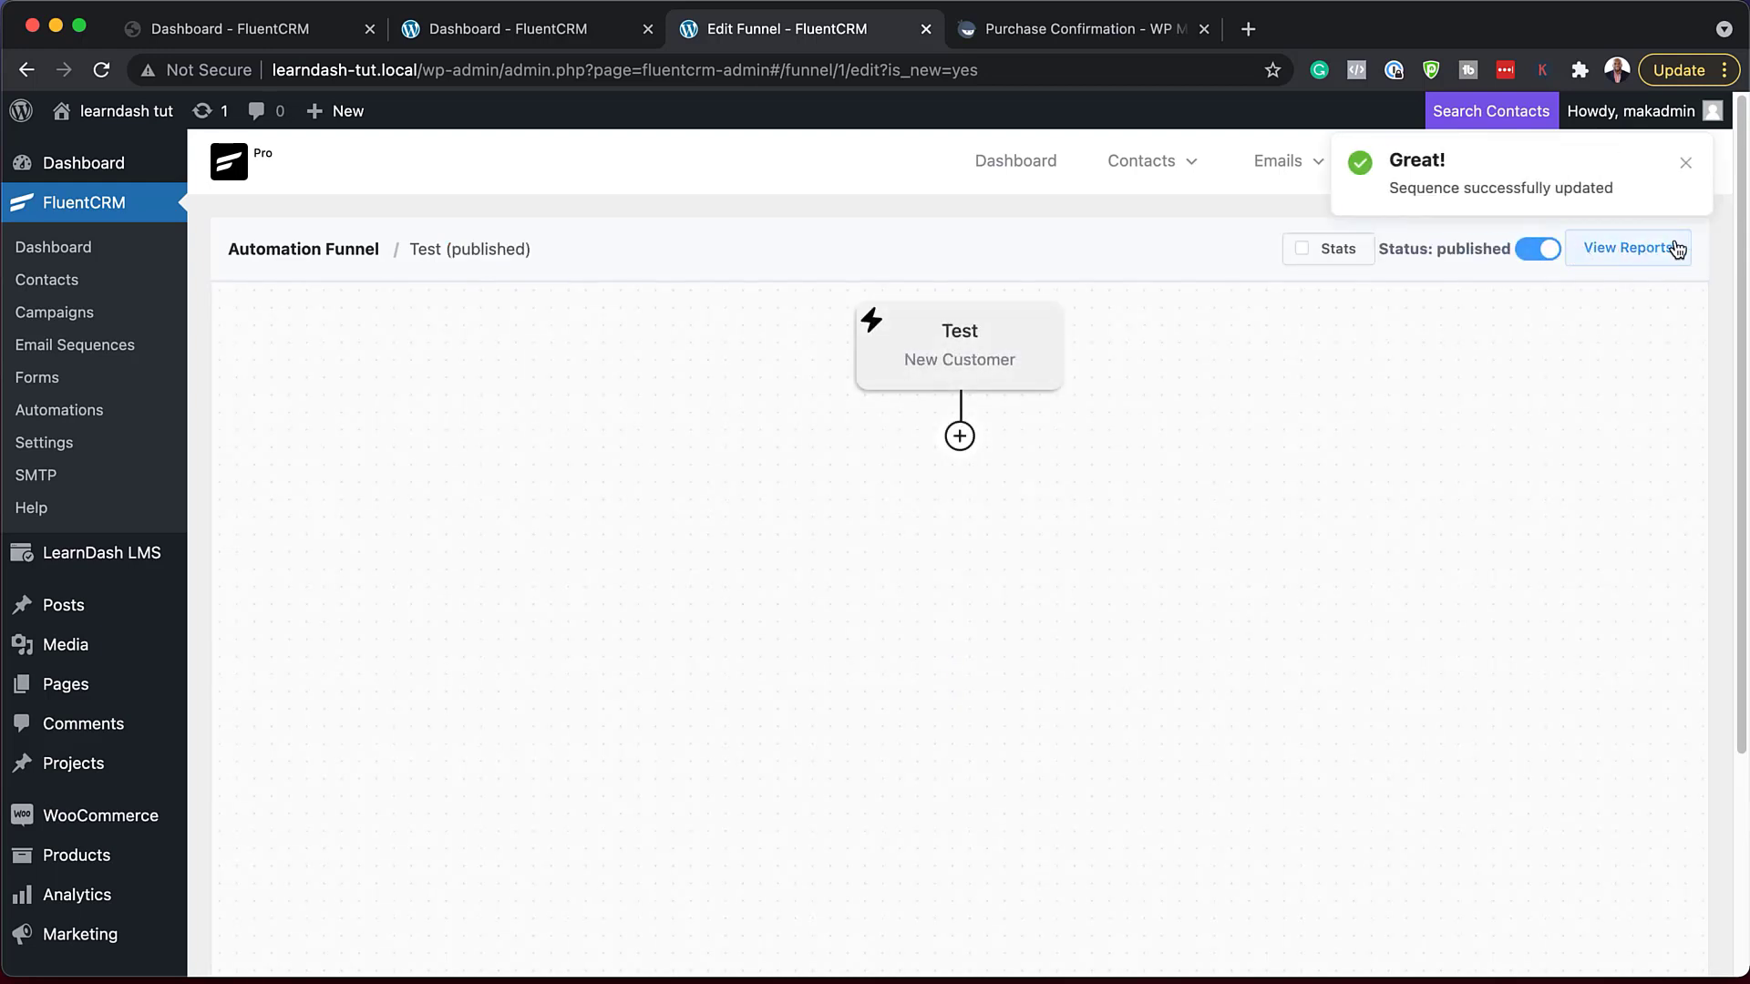
{"action": "left_click", "coordinate": [1686, 165]}
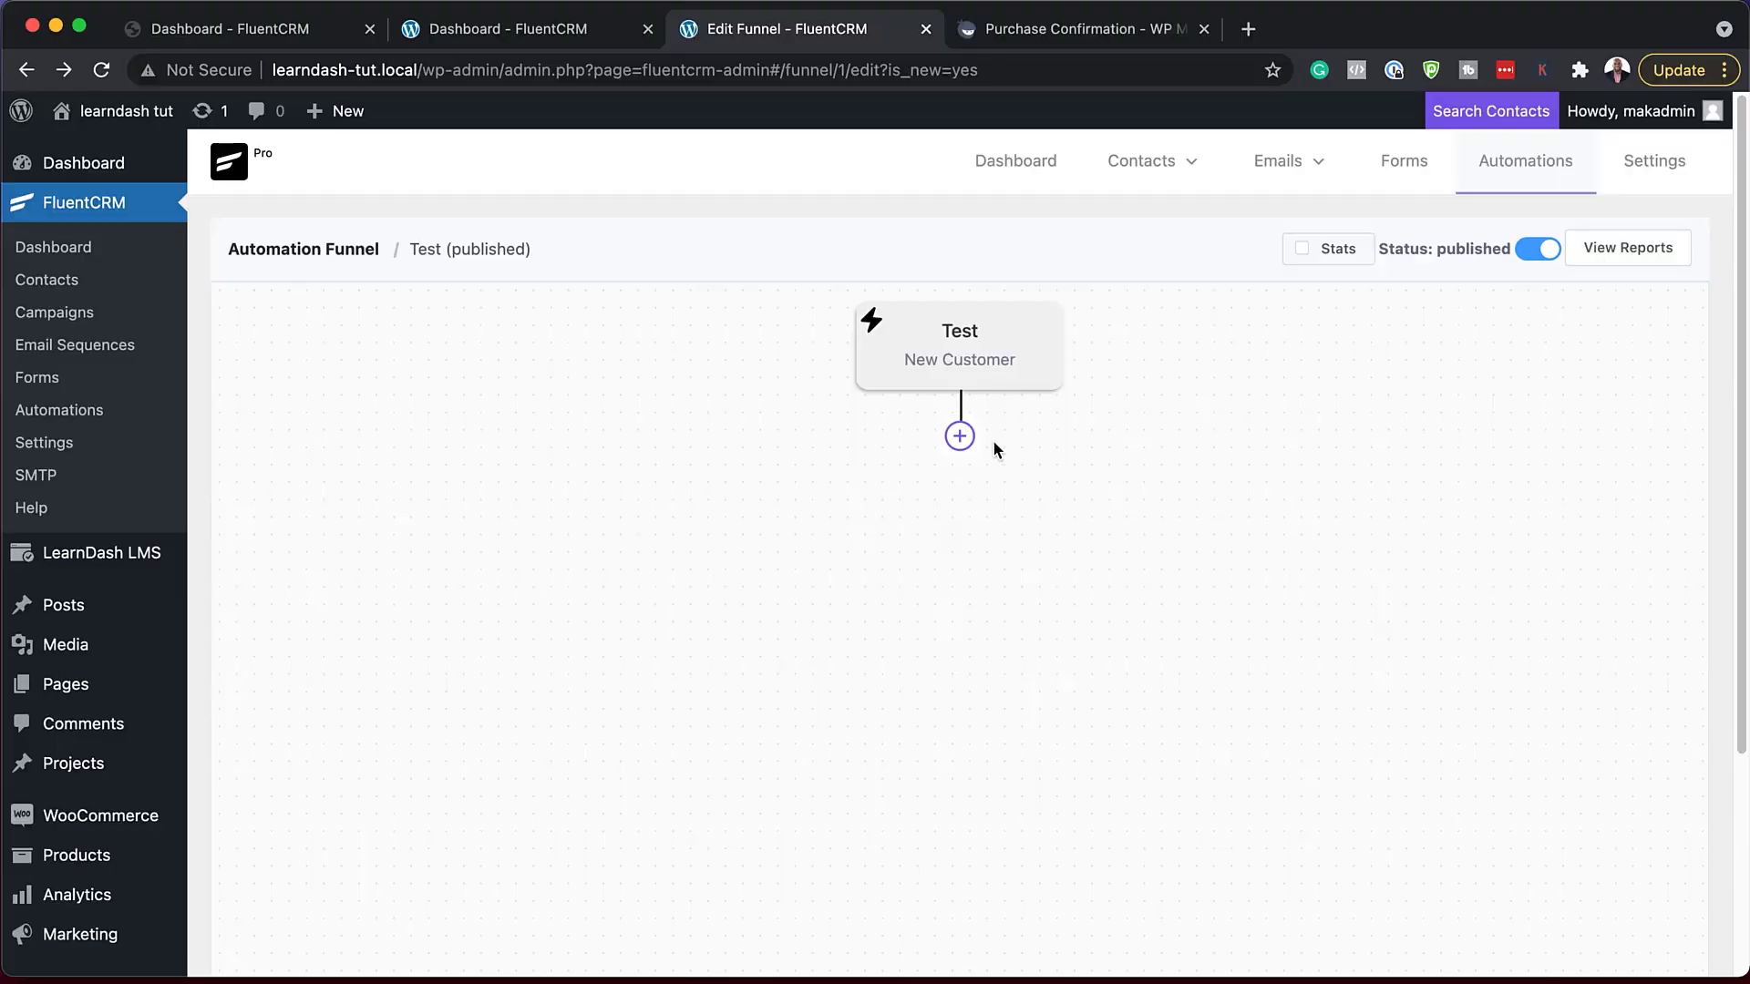
- Open the block chooser below the Test trigger and examine the CRM, Email and WordPress action blocks
{"action": "left_click", "coordinate": [960, 436]}
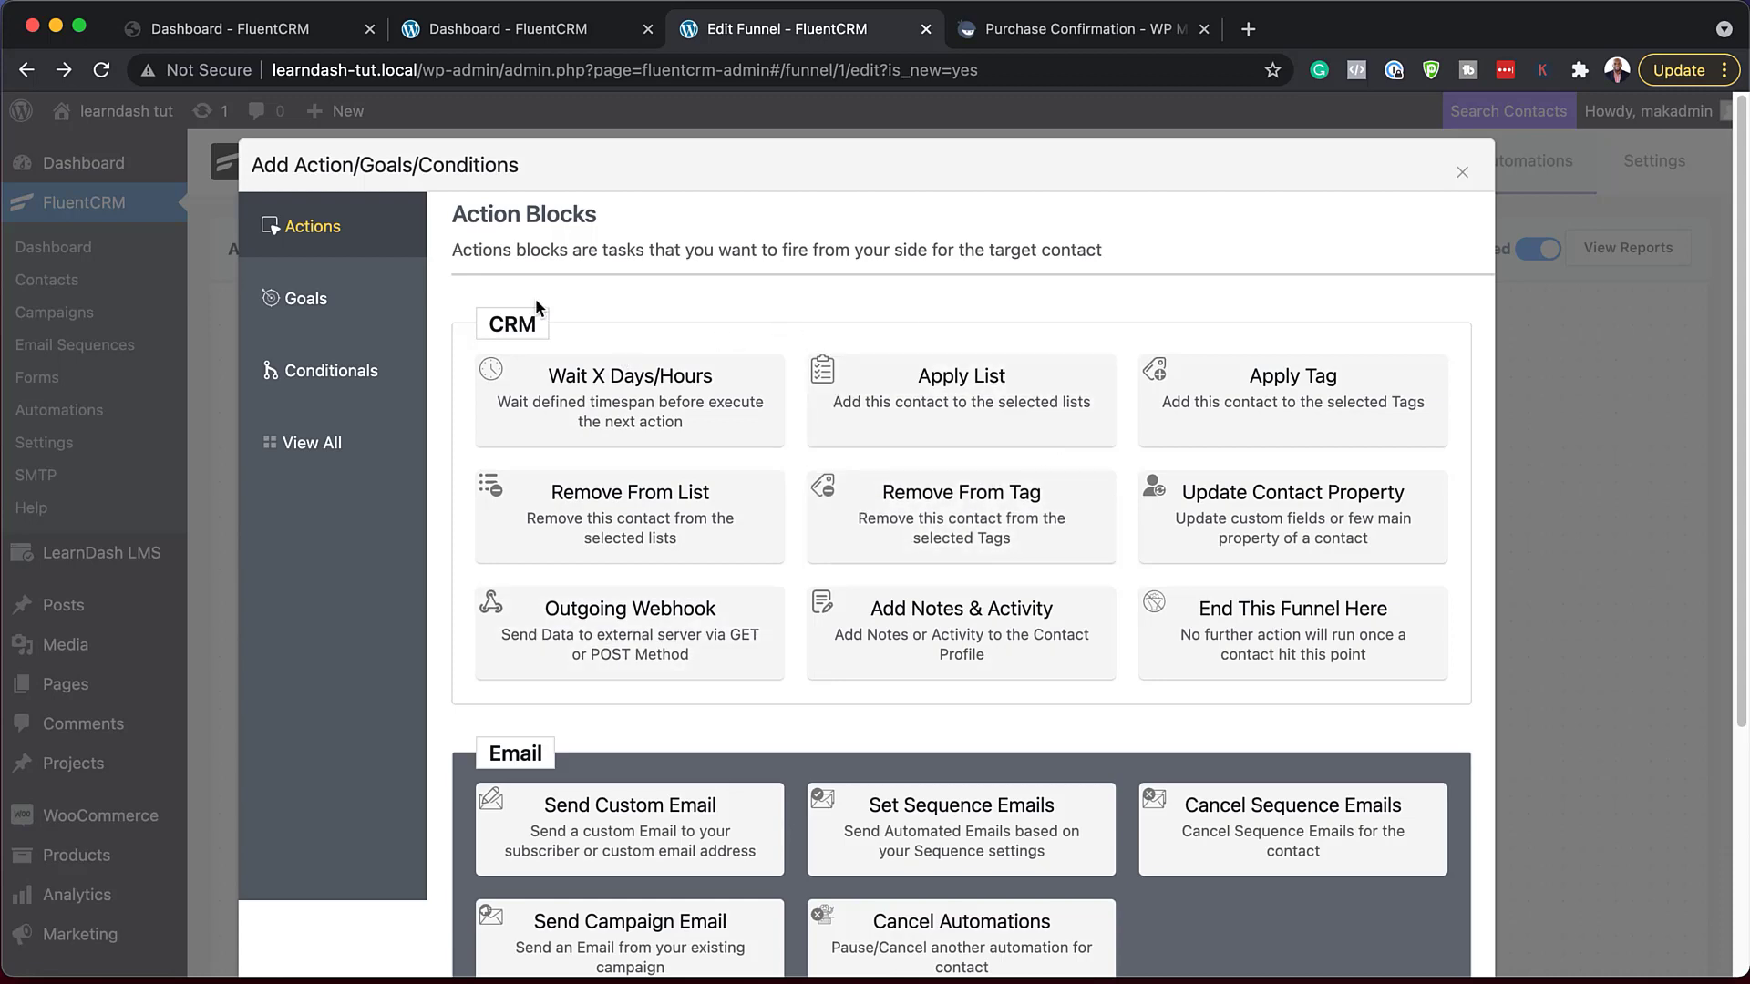
{"action": "scroll", "coordinate": [916, 617], "scroll_direction": "down", "scroll_amount": 1}
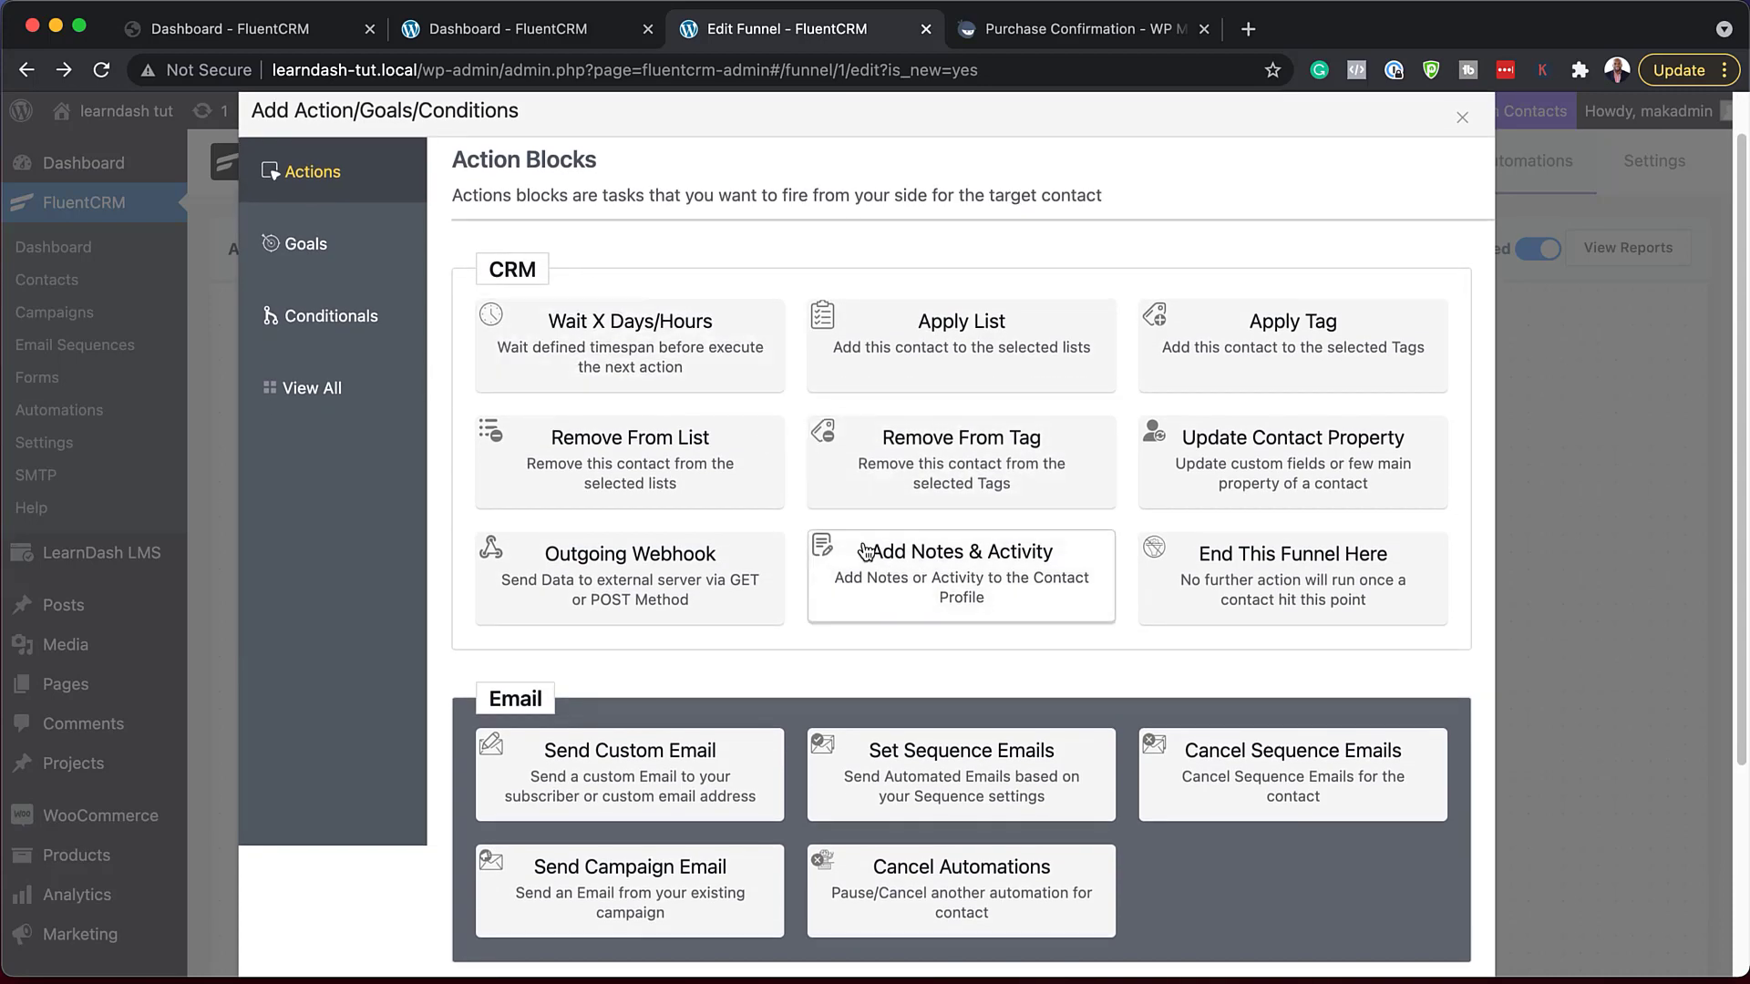
{"action": "scroll", "coordinate": [861, 588], "scroll_direction": "down", "scroll_amount": 1}
{"action": "scroll", "coordinate": [867, 550], "scroll_direction": "down", "scroll_amount": 2}
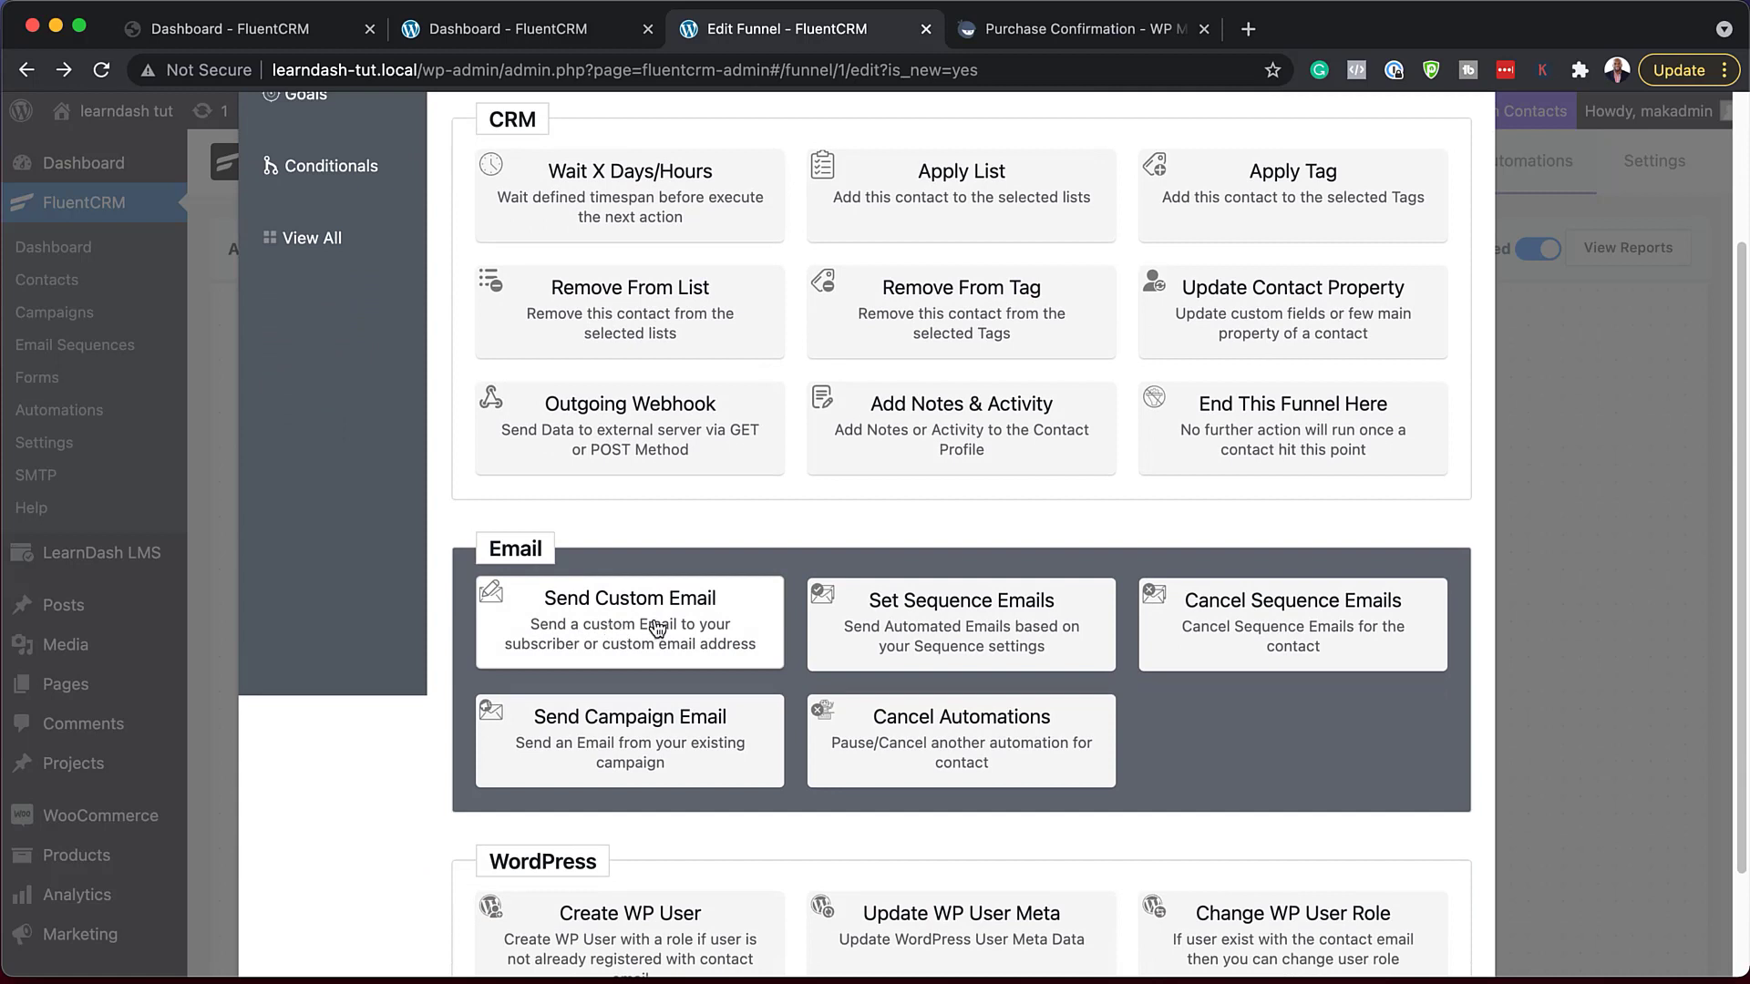
{"action": "scroll", "coordinate": [619, 628], "scroll_direction": "down", "scroll_amount": 3}
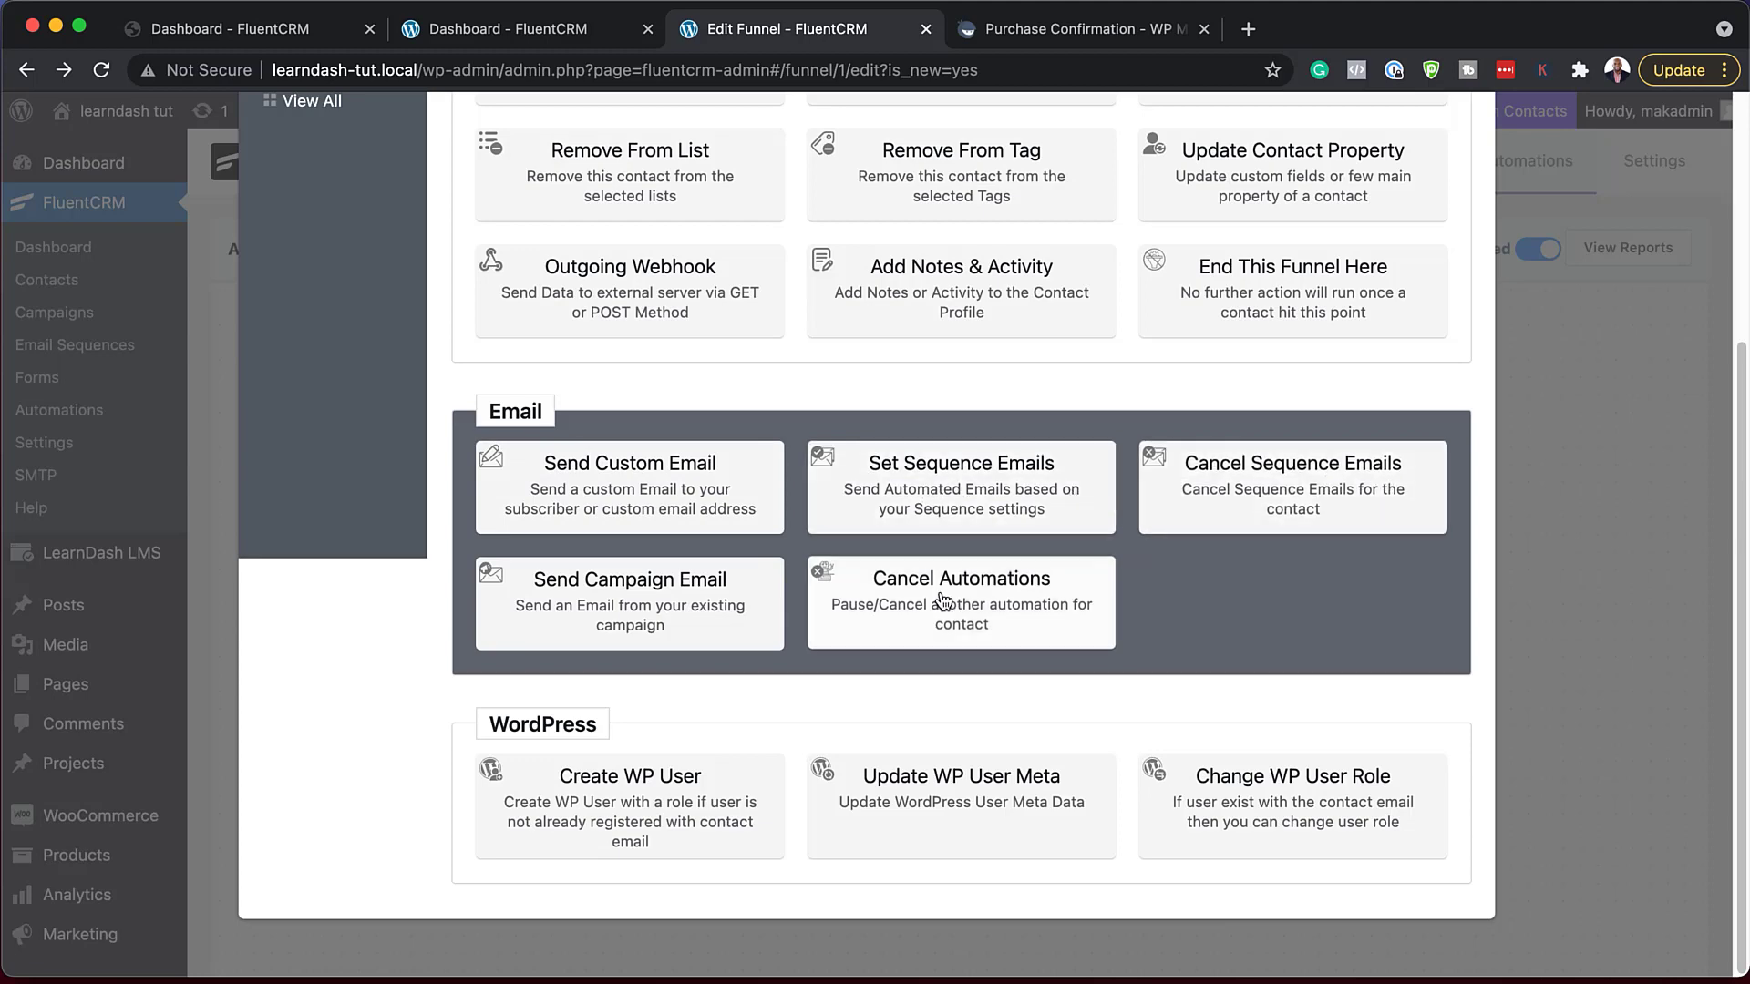
{"action": "scroll", "coordinate": [939, 572], "scroll_direction": "up", "scroll_amount": 4}
{"action": "scroll", "coordinate": [938, 573], "scroll_direction": "up", "scroll_amount": 1}
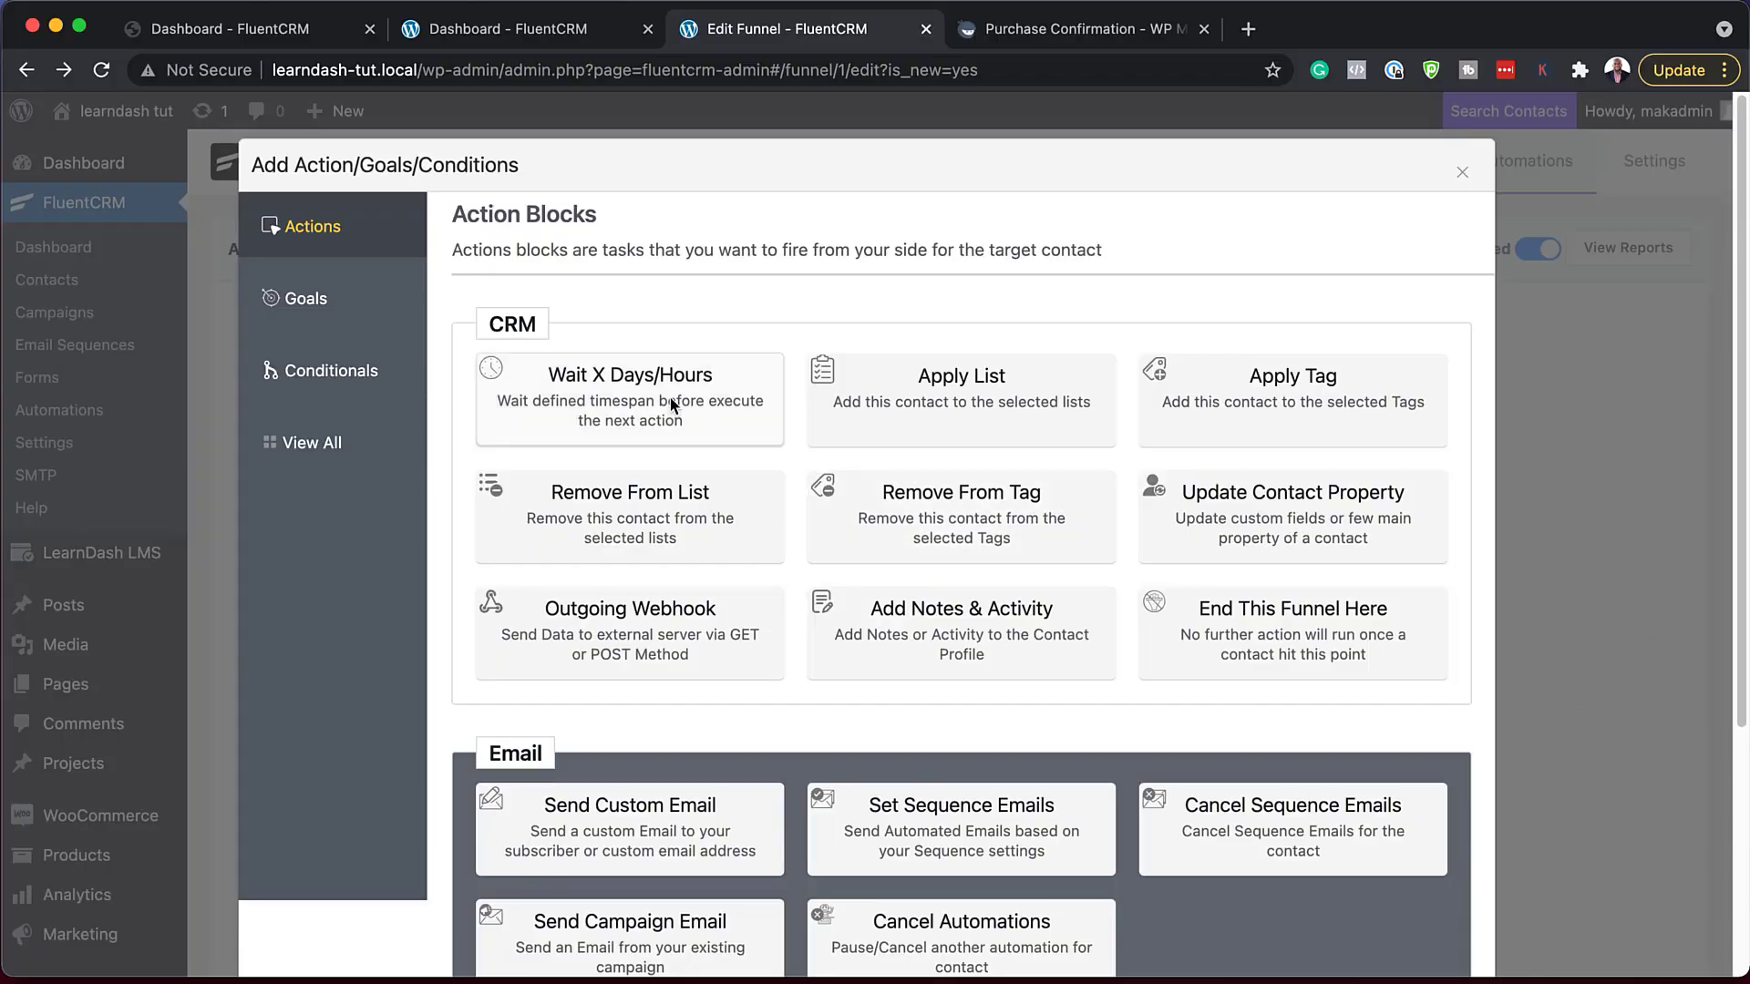
- Examine the goal blocks, the conditional blocks and the complete list of all available blocks
{"action": "left_click", "coordinate": [375, 314]}
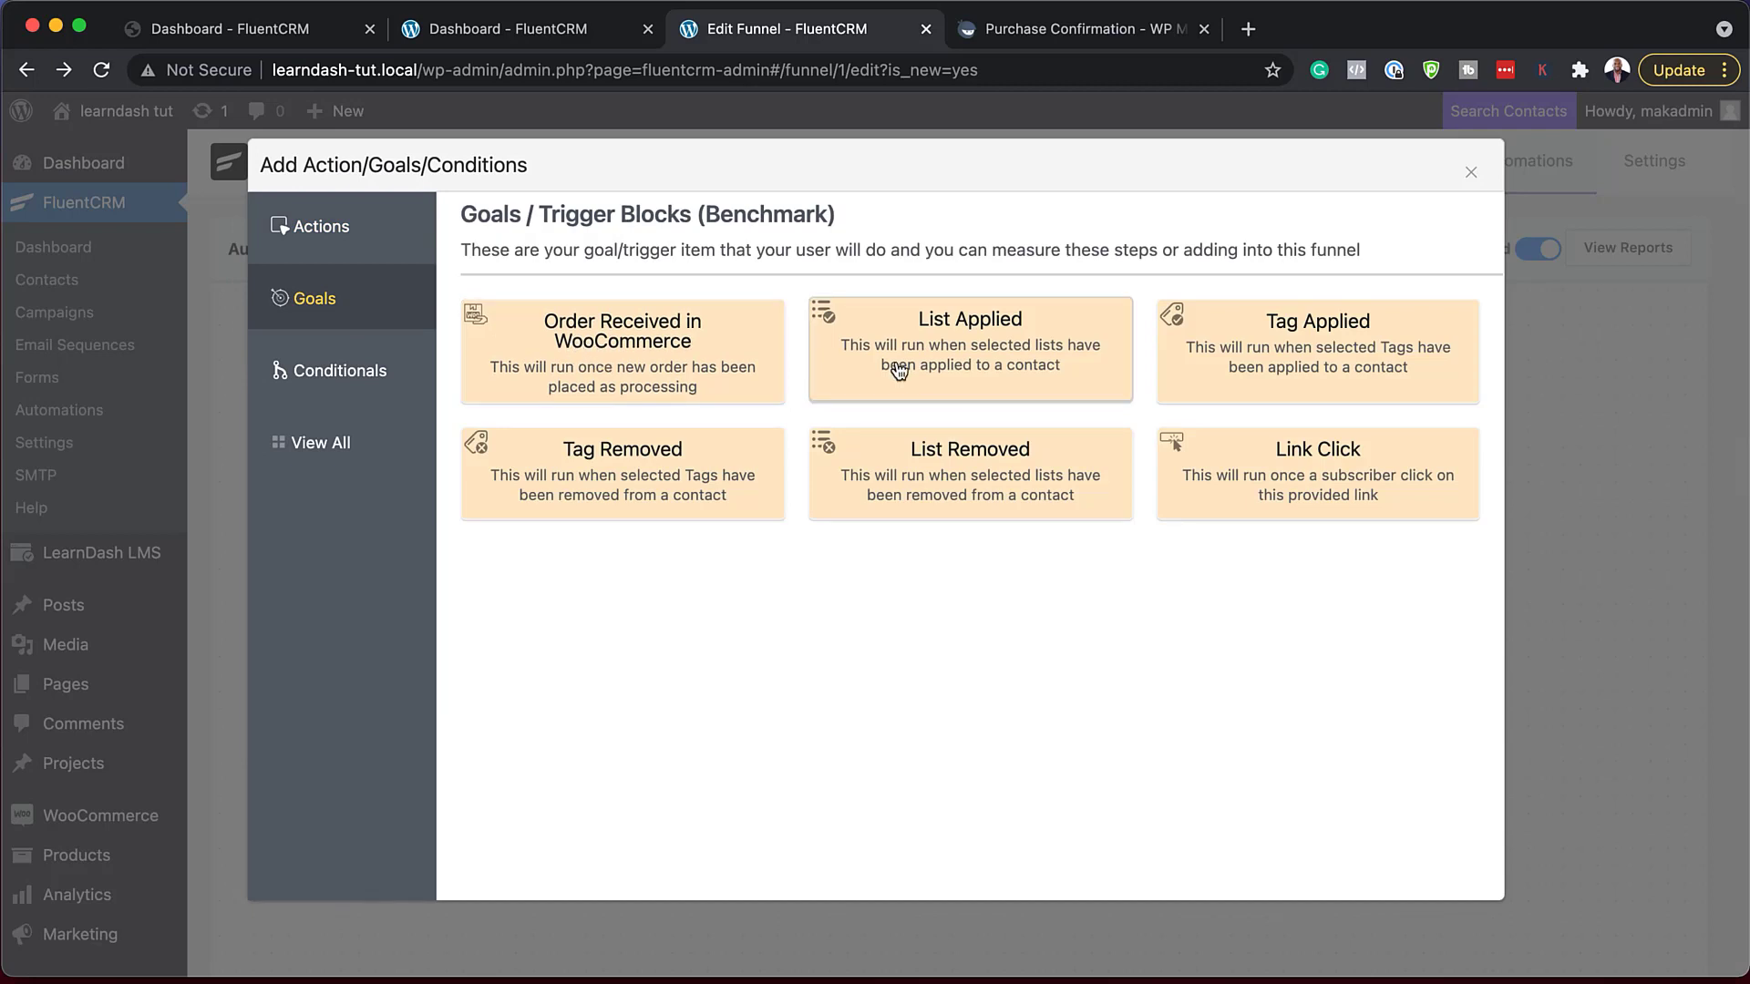
{"action": "left_click", "coordinate": [394, 383]}
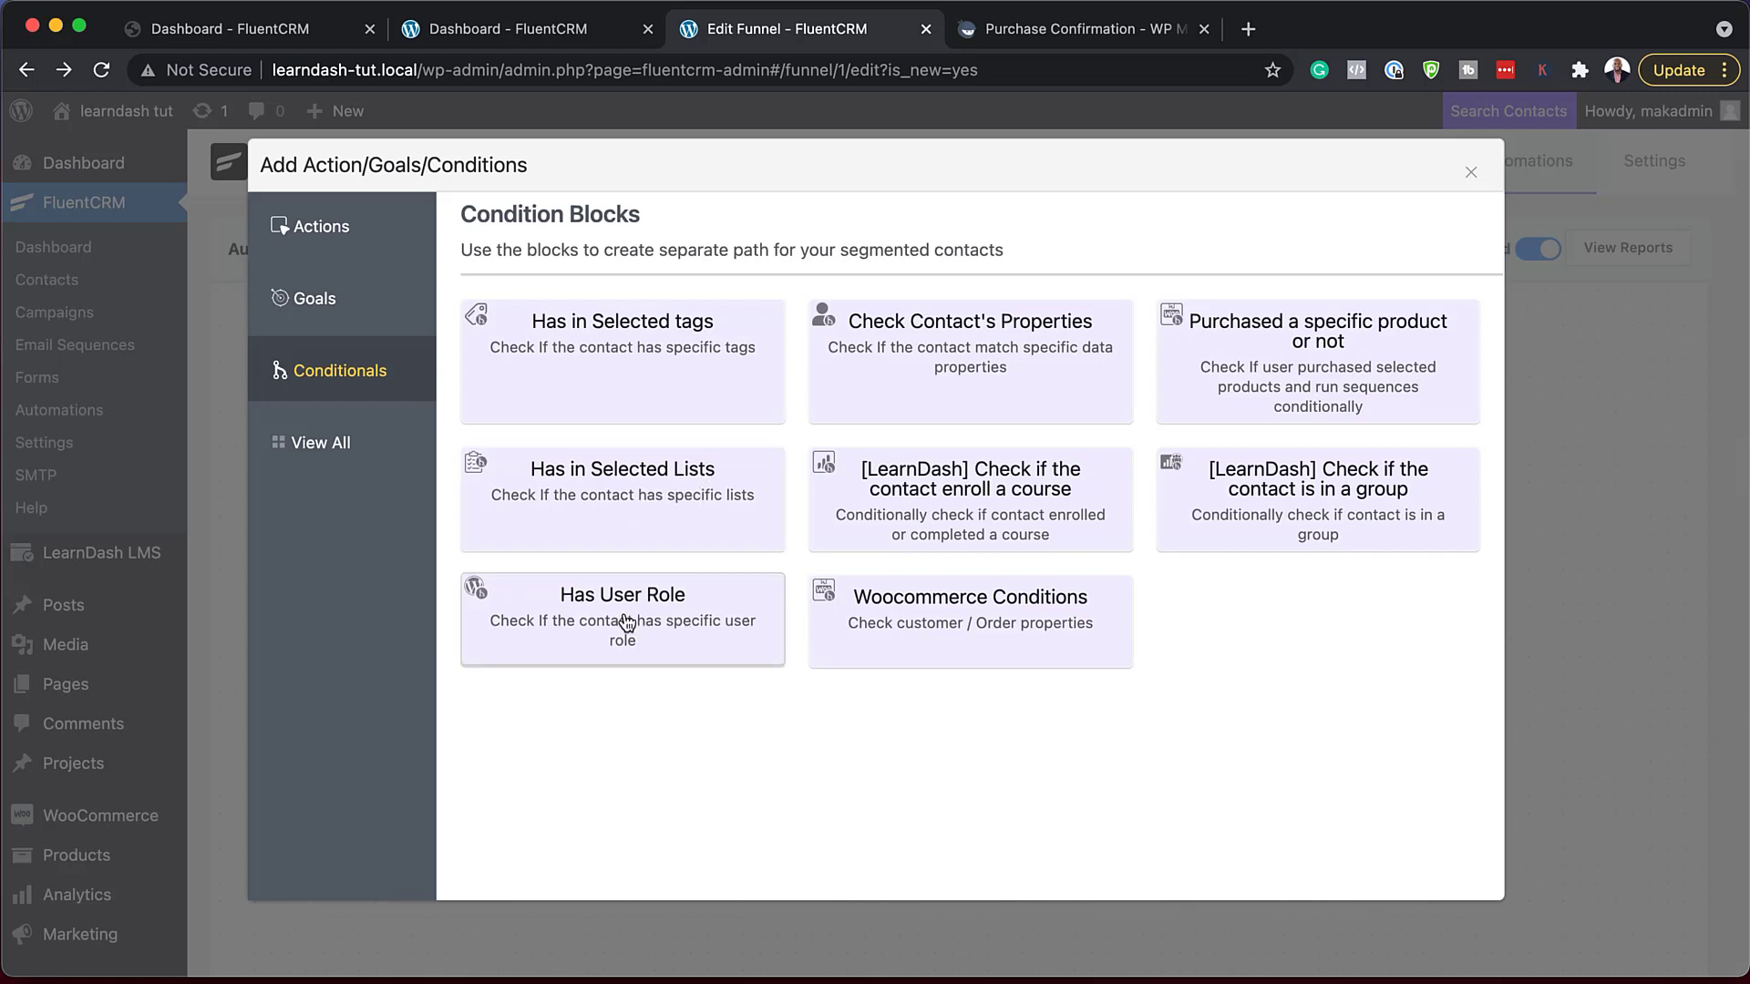
{"action": "left_click", "coordinate": [357, 455]}
{"action": "scroll", "coordinate": [965, 644], "scroll_direction": "down", "scroll_amount": 5}
{"action": "scroll", "coordinate": [1016, 802], "scroll_direction": "down", "scroll_amount": 4}
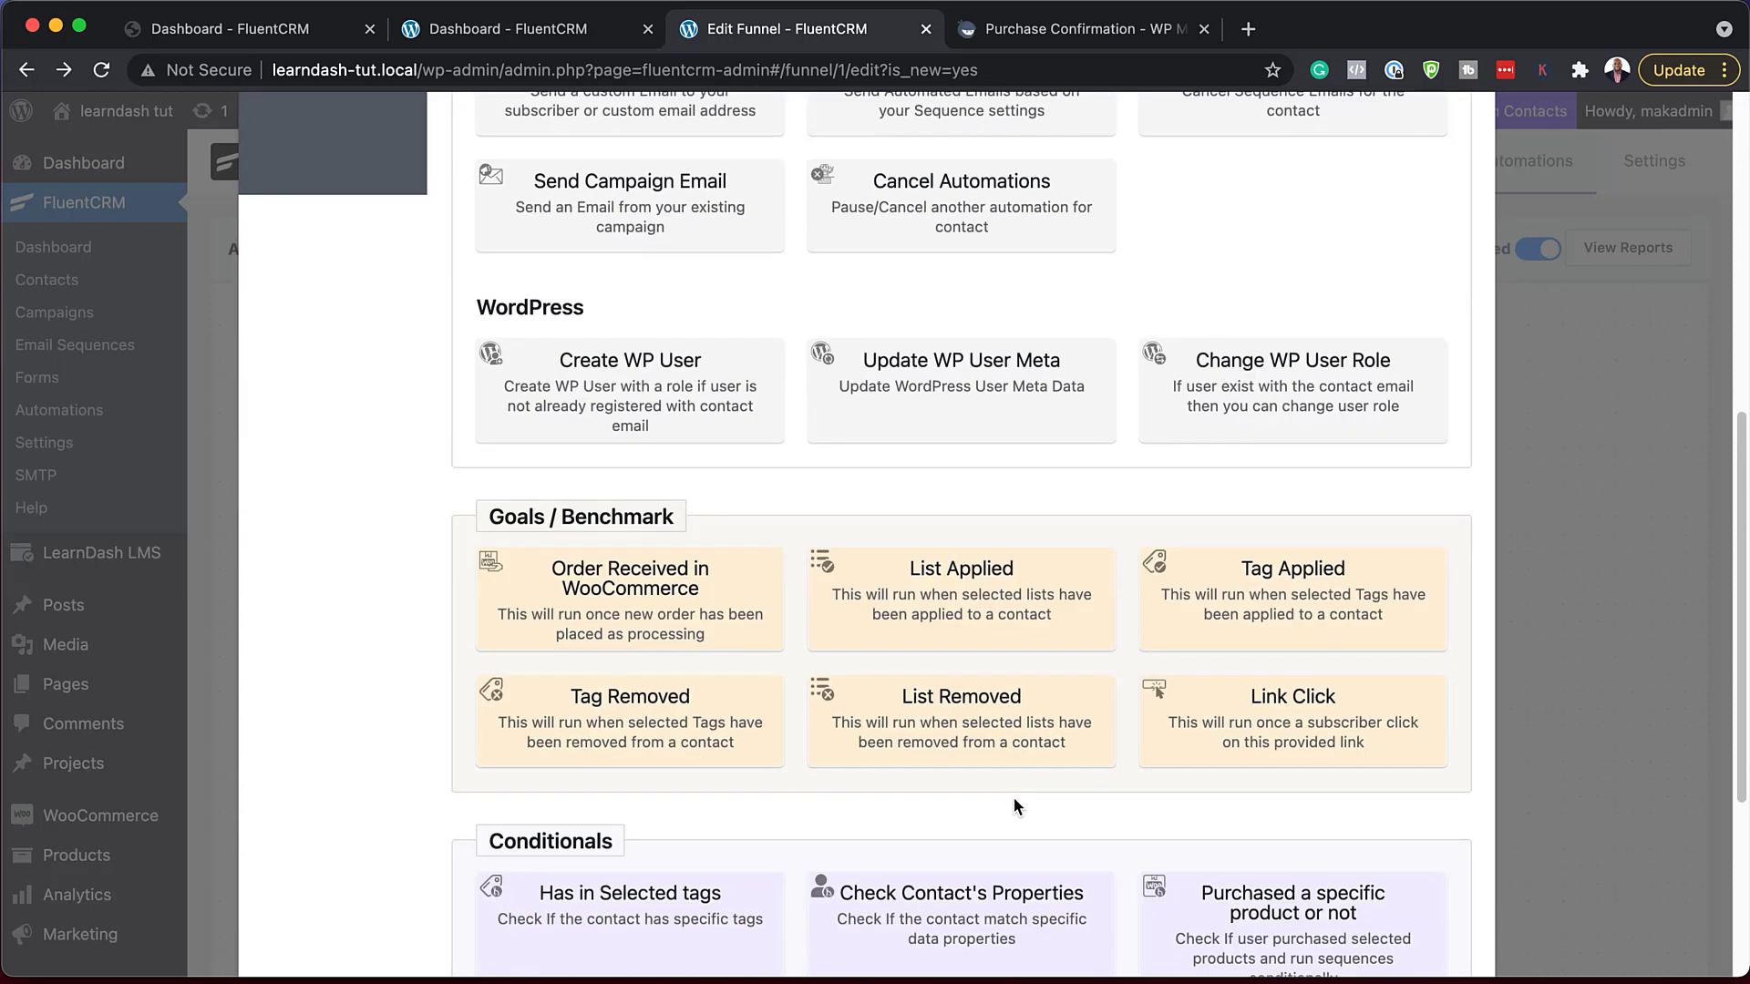
{"action": "scroll", "coordinate": [931, 825], "scroll_direction": "down", "scroll_amount": 4}
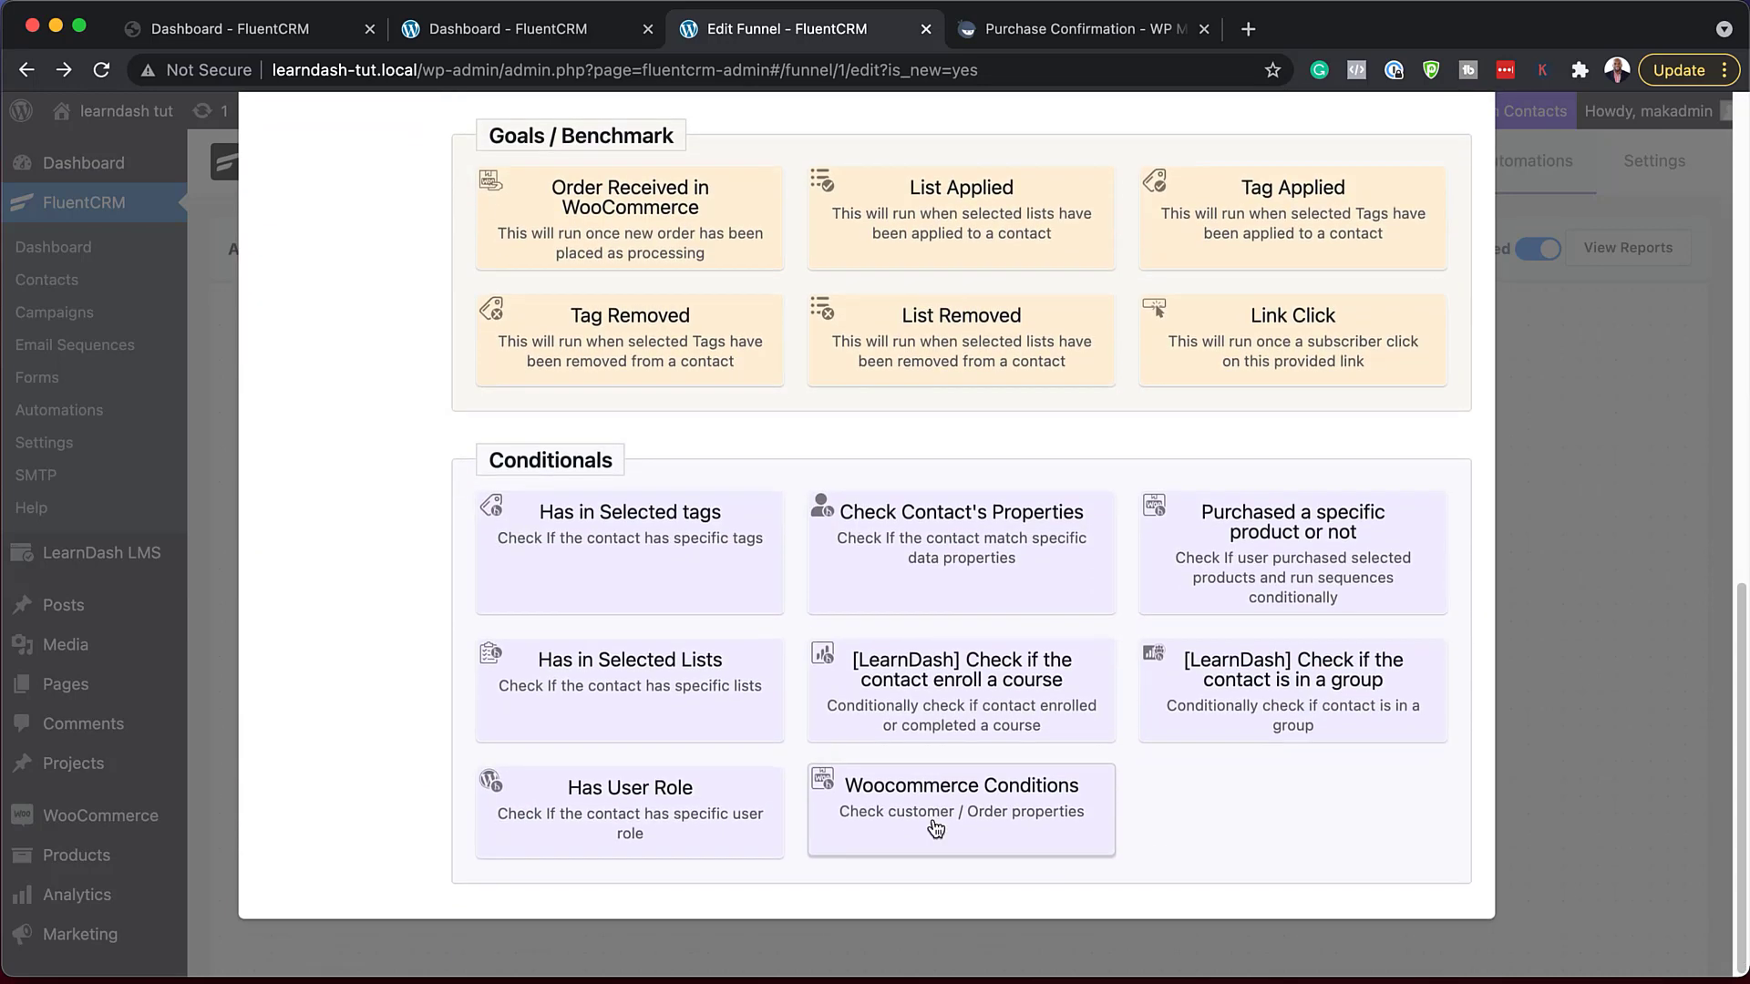
{"action": "scroll", "coordinate": [933, 820], "scroll_direction": "up", "scroll_amount": 15}
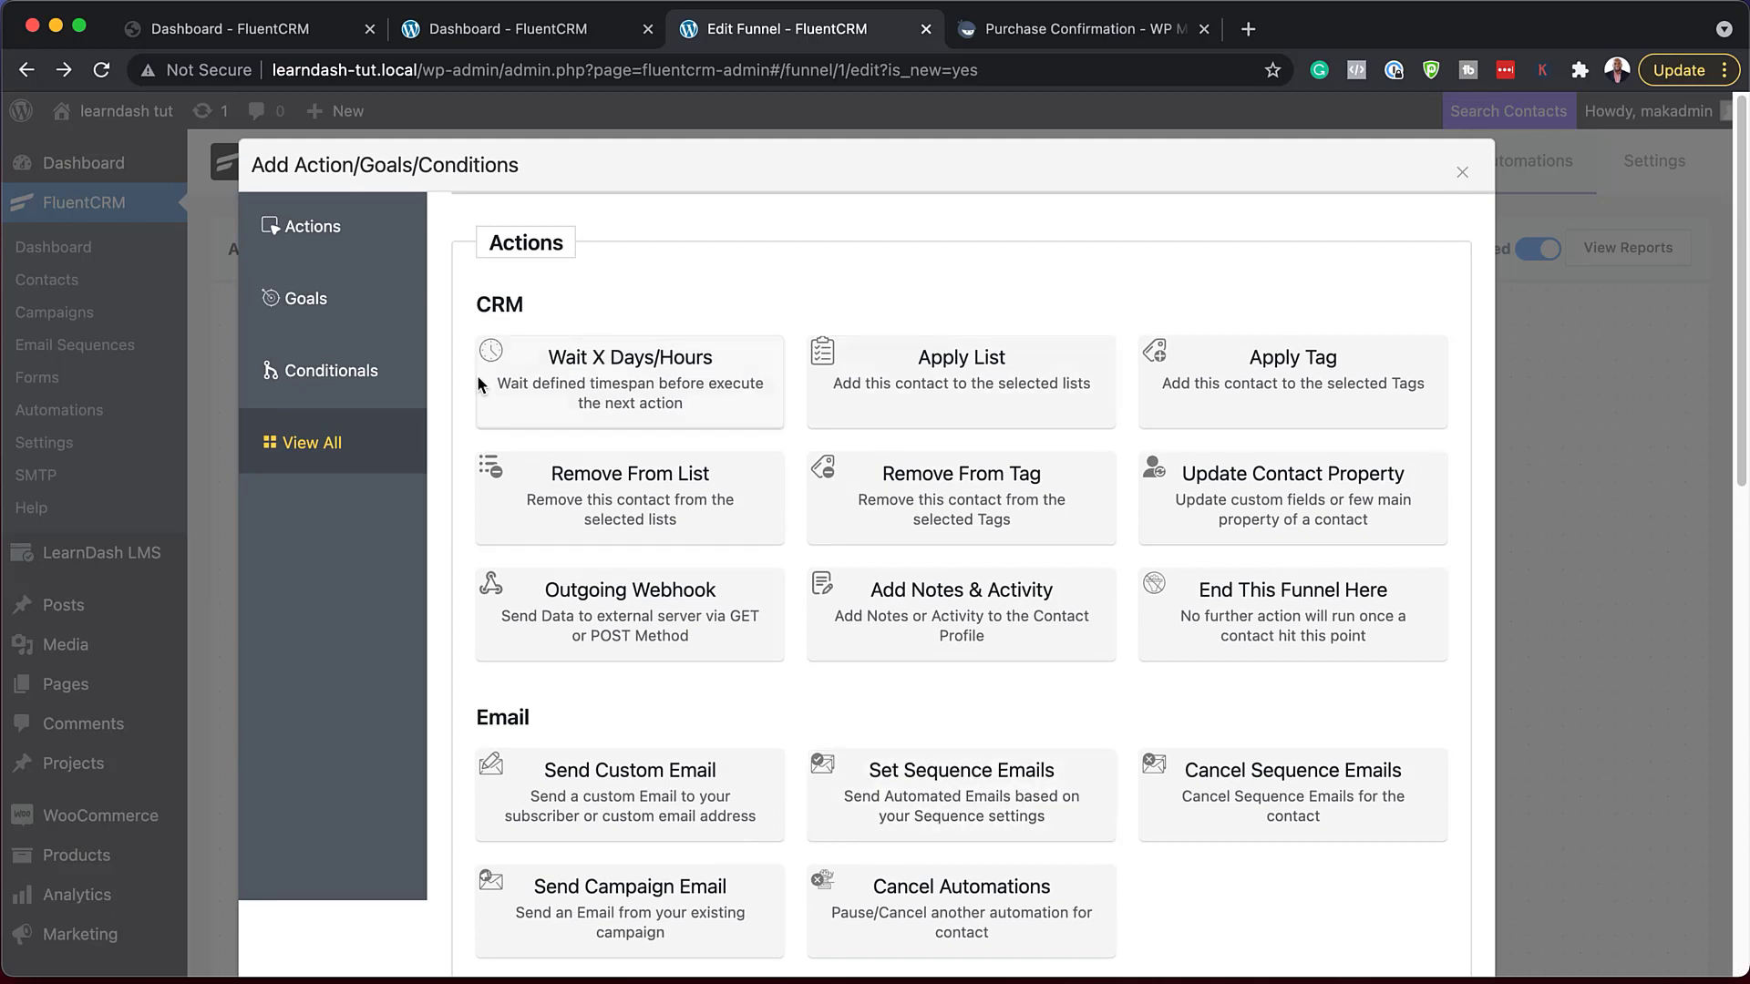
- Add a Send Custom Email action block below the Test trigger
{"action": "left_click", "coordinate": [328, 229]}
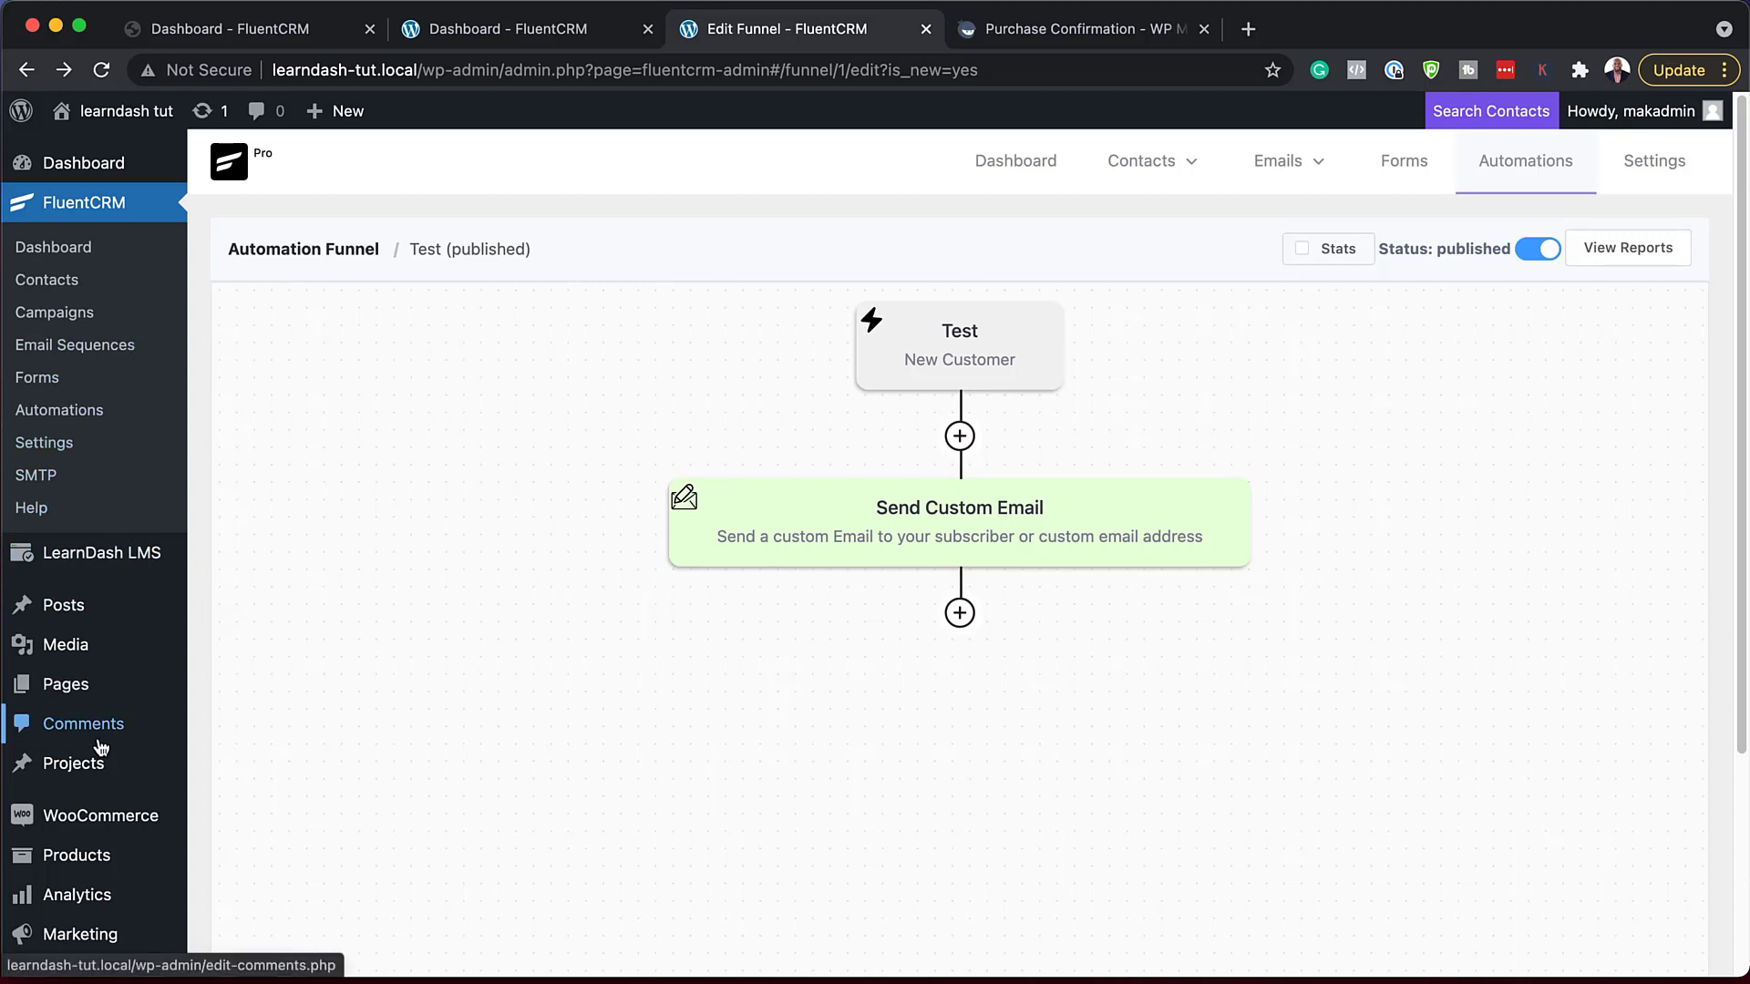
- Start a new WooCommerce product titled "Mak Product" and fill its main description with a Lorem ipsum paragraph
{"action": "mouse_move", "coordinate": [123, 839]}
{"action": "scroll", "coordinate": [123, 838], "scroll_direction": "down", "scroll_amount": 1}
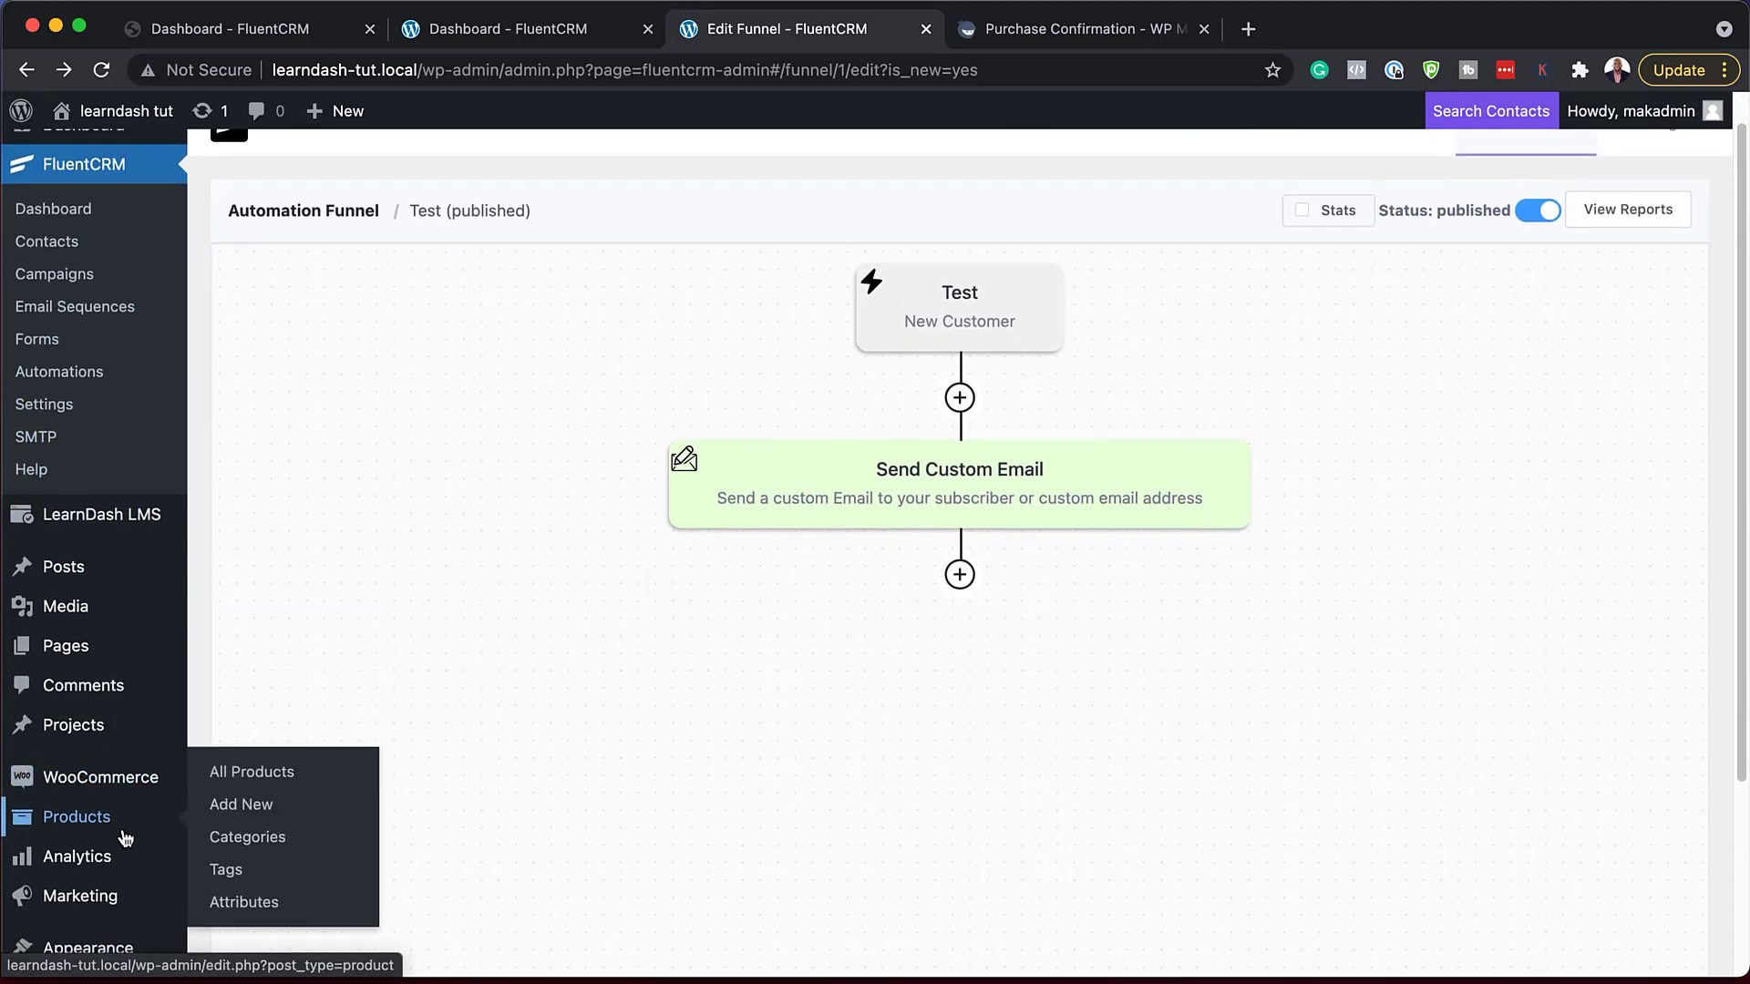
{"action": "left_click", "coordinate": [276, 810]}
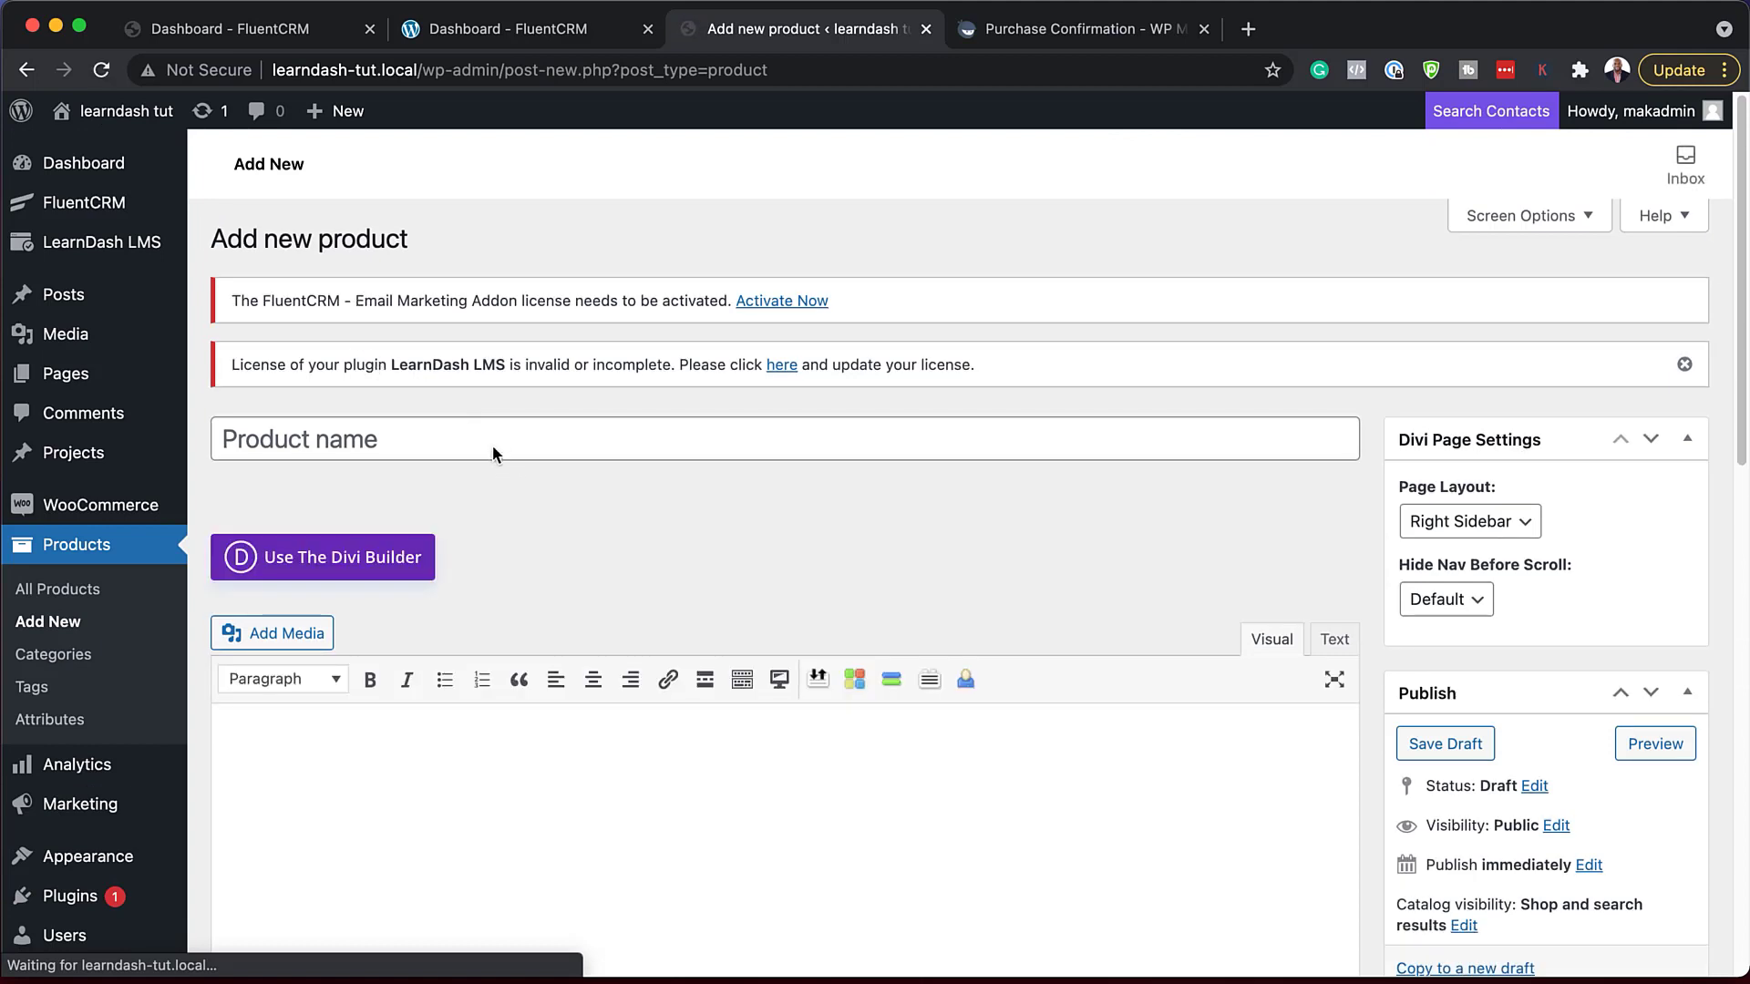
{"action": "left_click", "coordinate": [492, 445]}
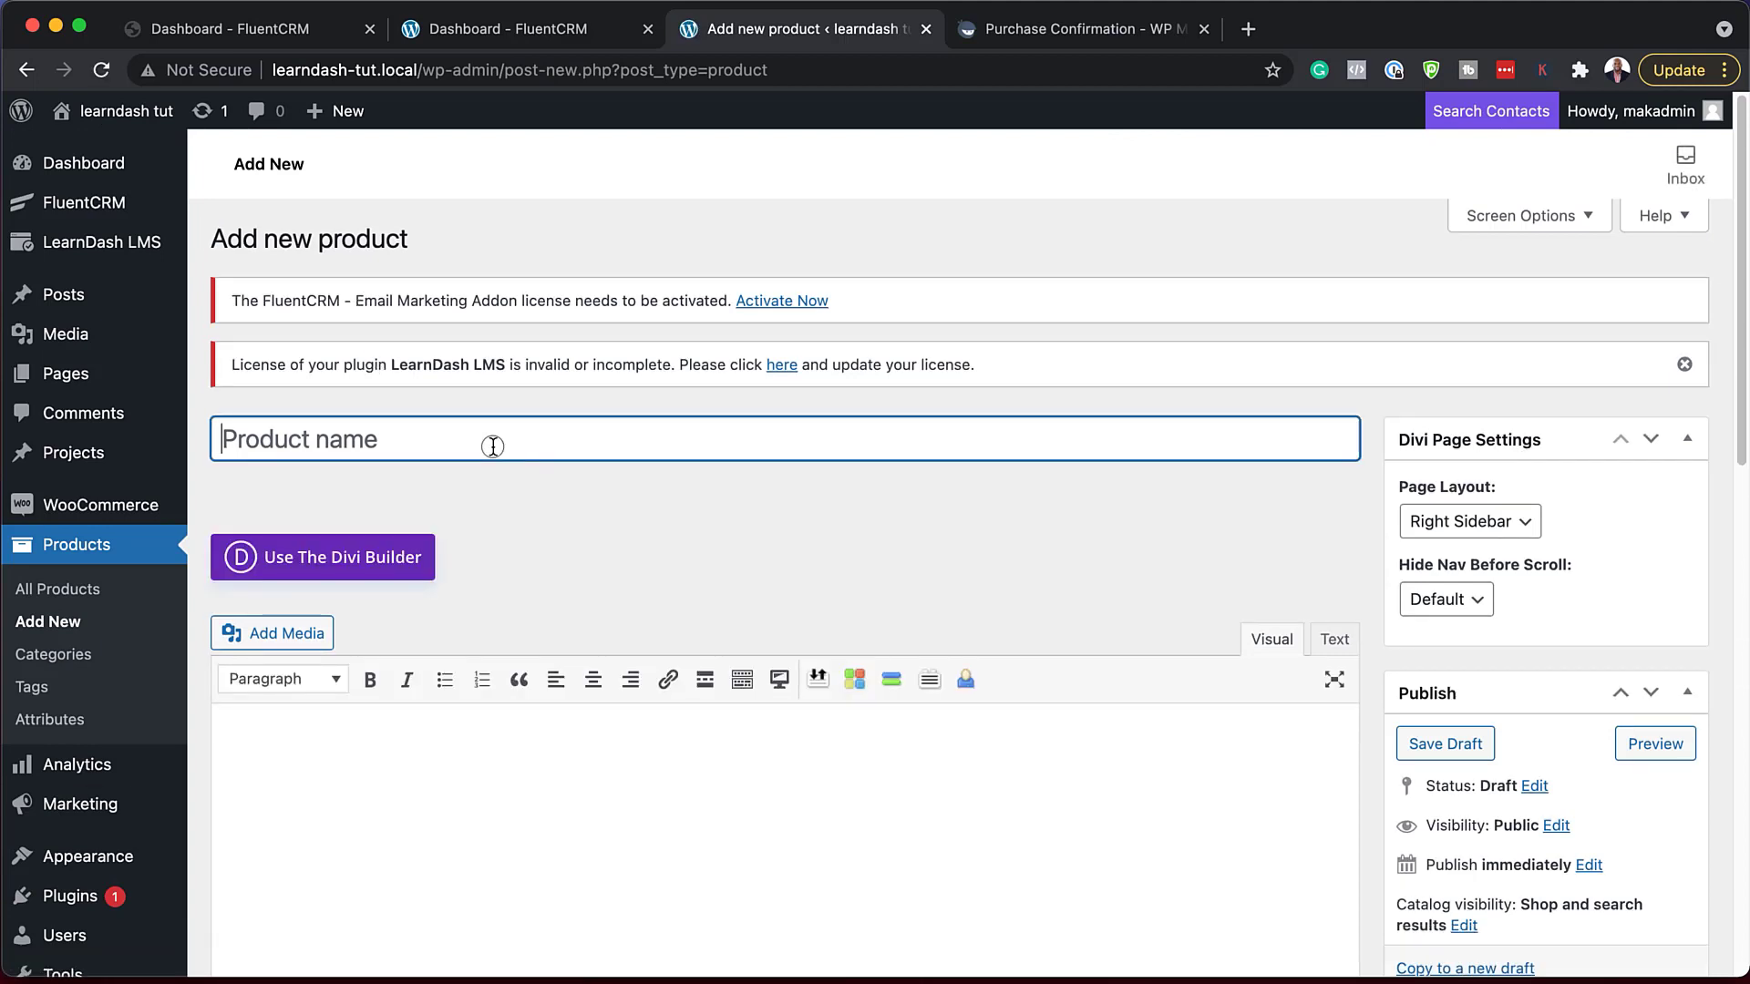
{"action": "type", "text": "New Product"}
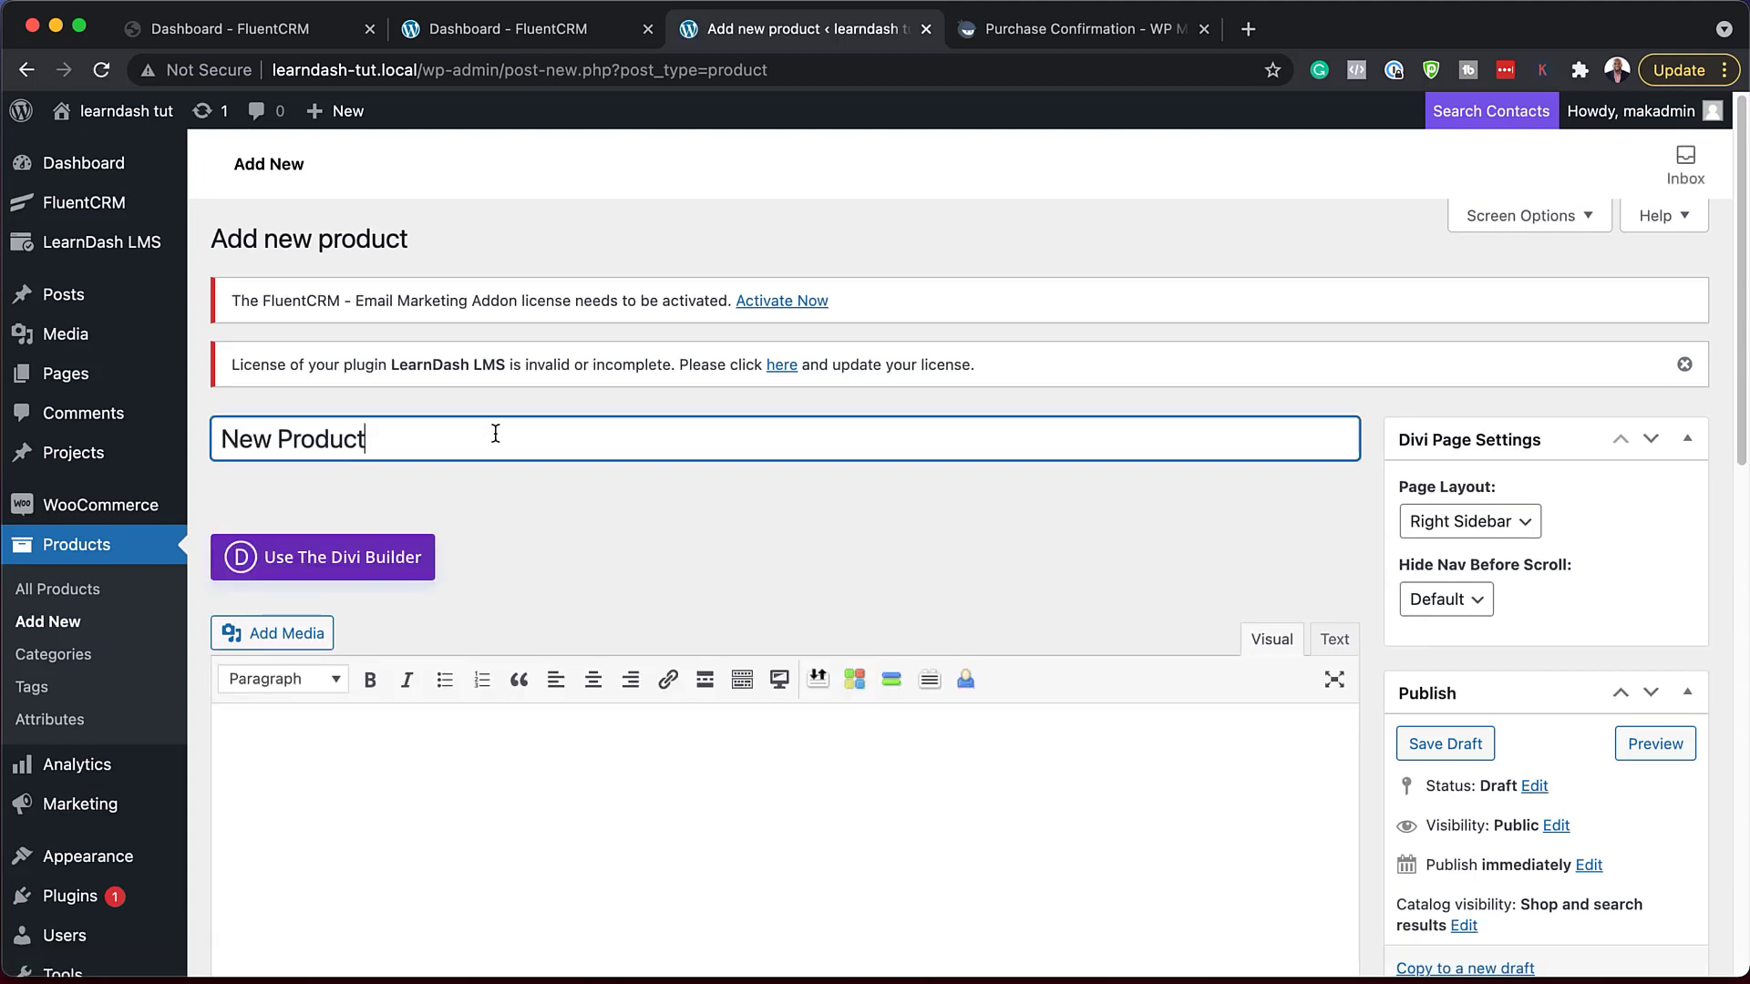
{"action": "double_click", "coordinate": [273, 439]}
{"action": "type", "text": "Mak"}
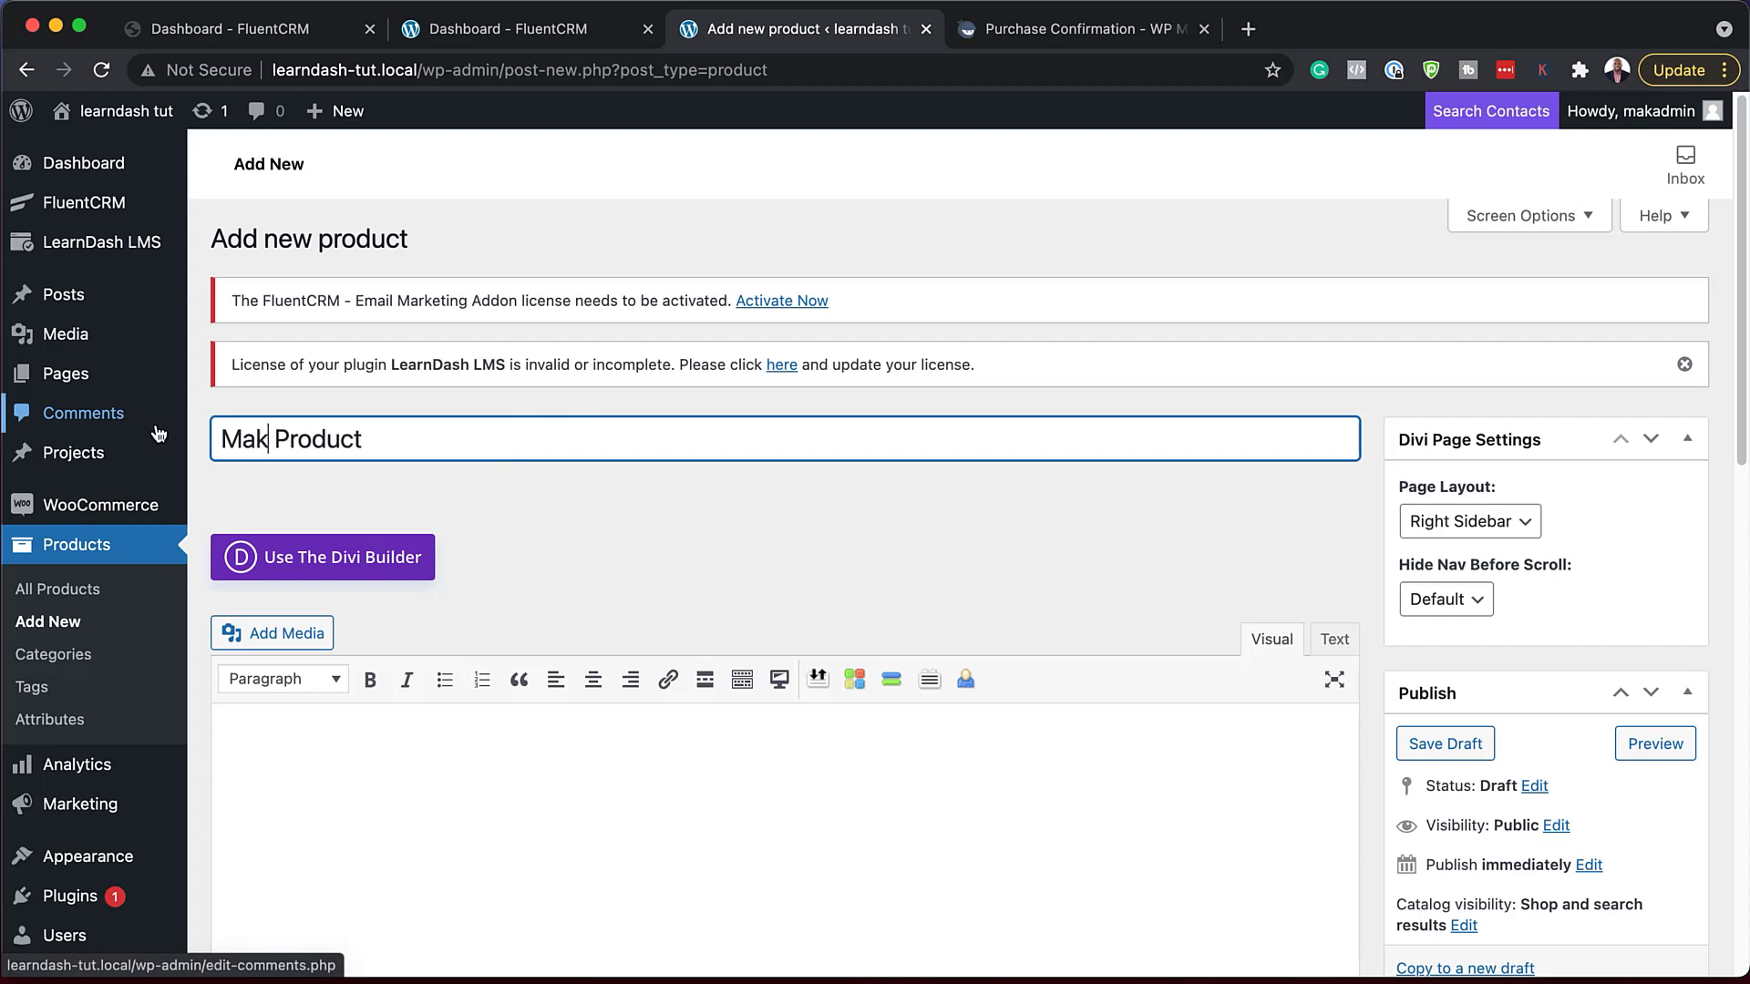
{"action": "left_click", "coordinate": [321, 736]}
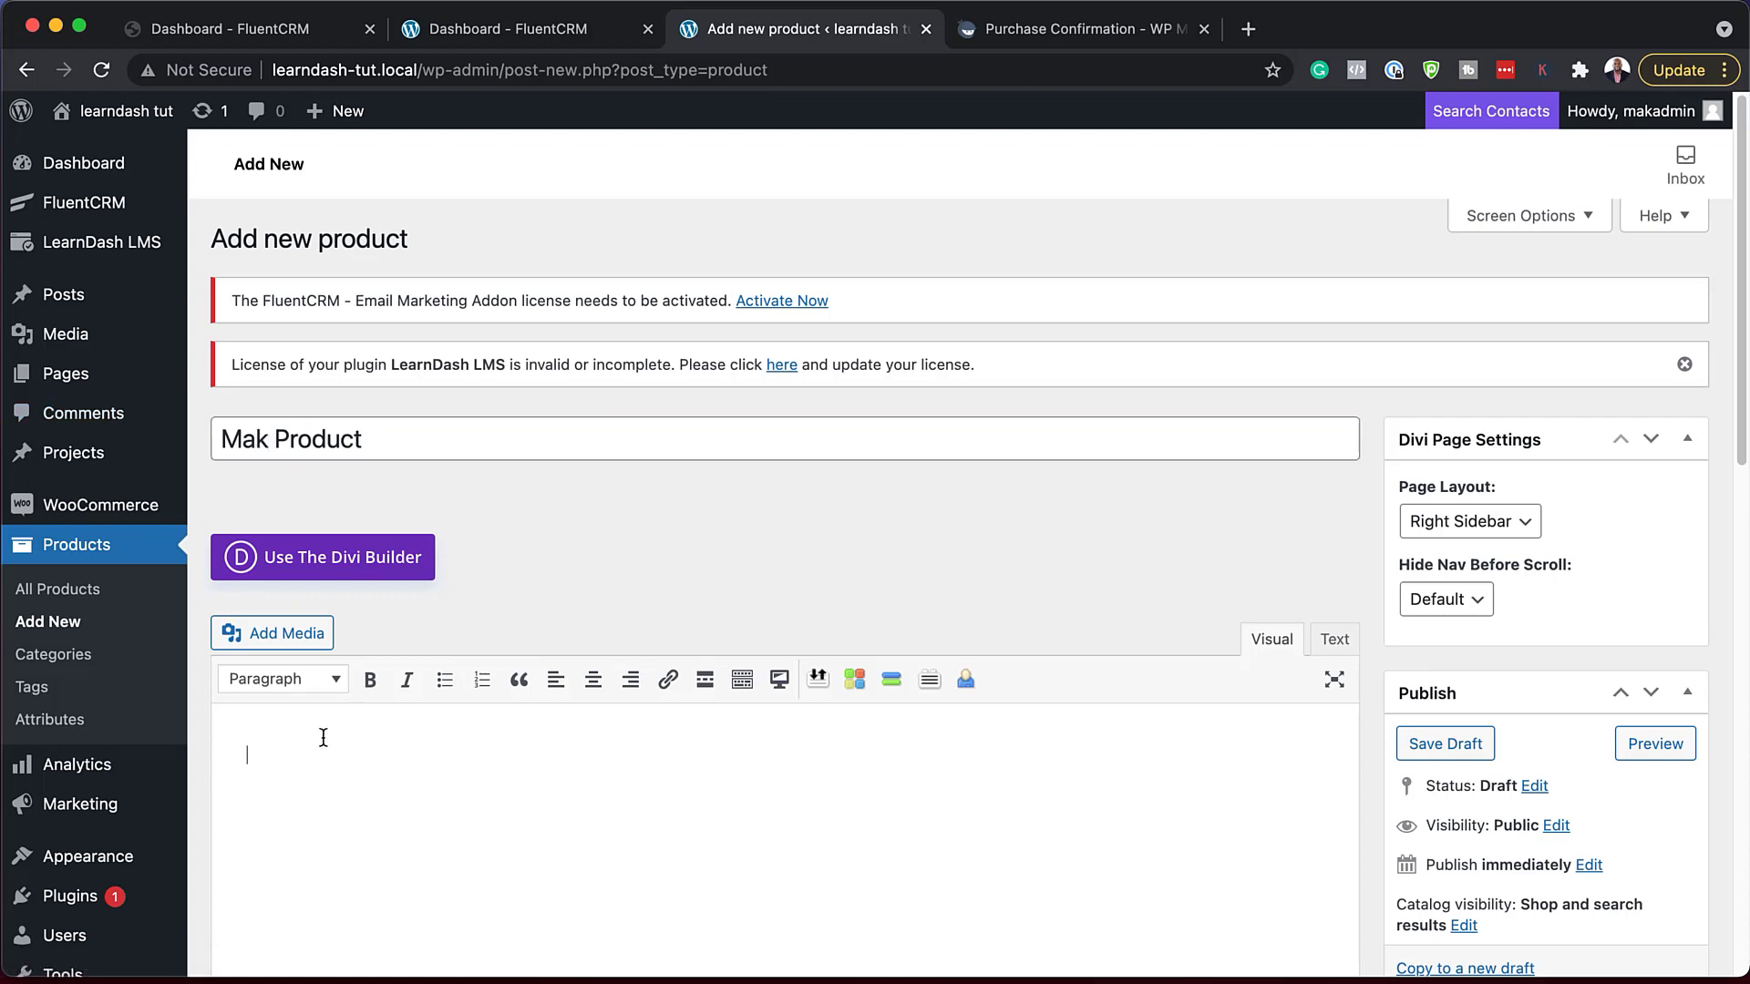
{"action": "type", "text": "Lorem ipsum dolor sit amet, consectetuer adipiscing elit. Donec odio. Quisque volutpat mattis eros. Nullam malesuada erat ut turpis. Suspendisse urna nibh, viverra non, semper suscipit, posuere a, pede."}
- Set the product's regular price to £997 and its sale price to £697
{"action": "scroll", "coordinate": [673, 764], "scroll_direction": "down", "scroll_amount": 5}
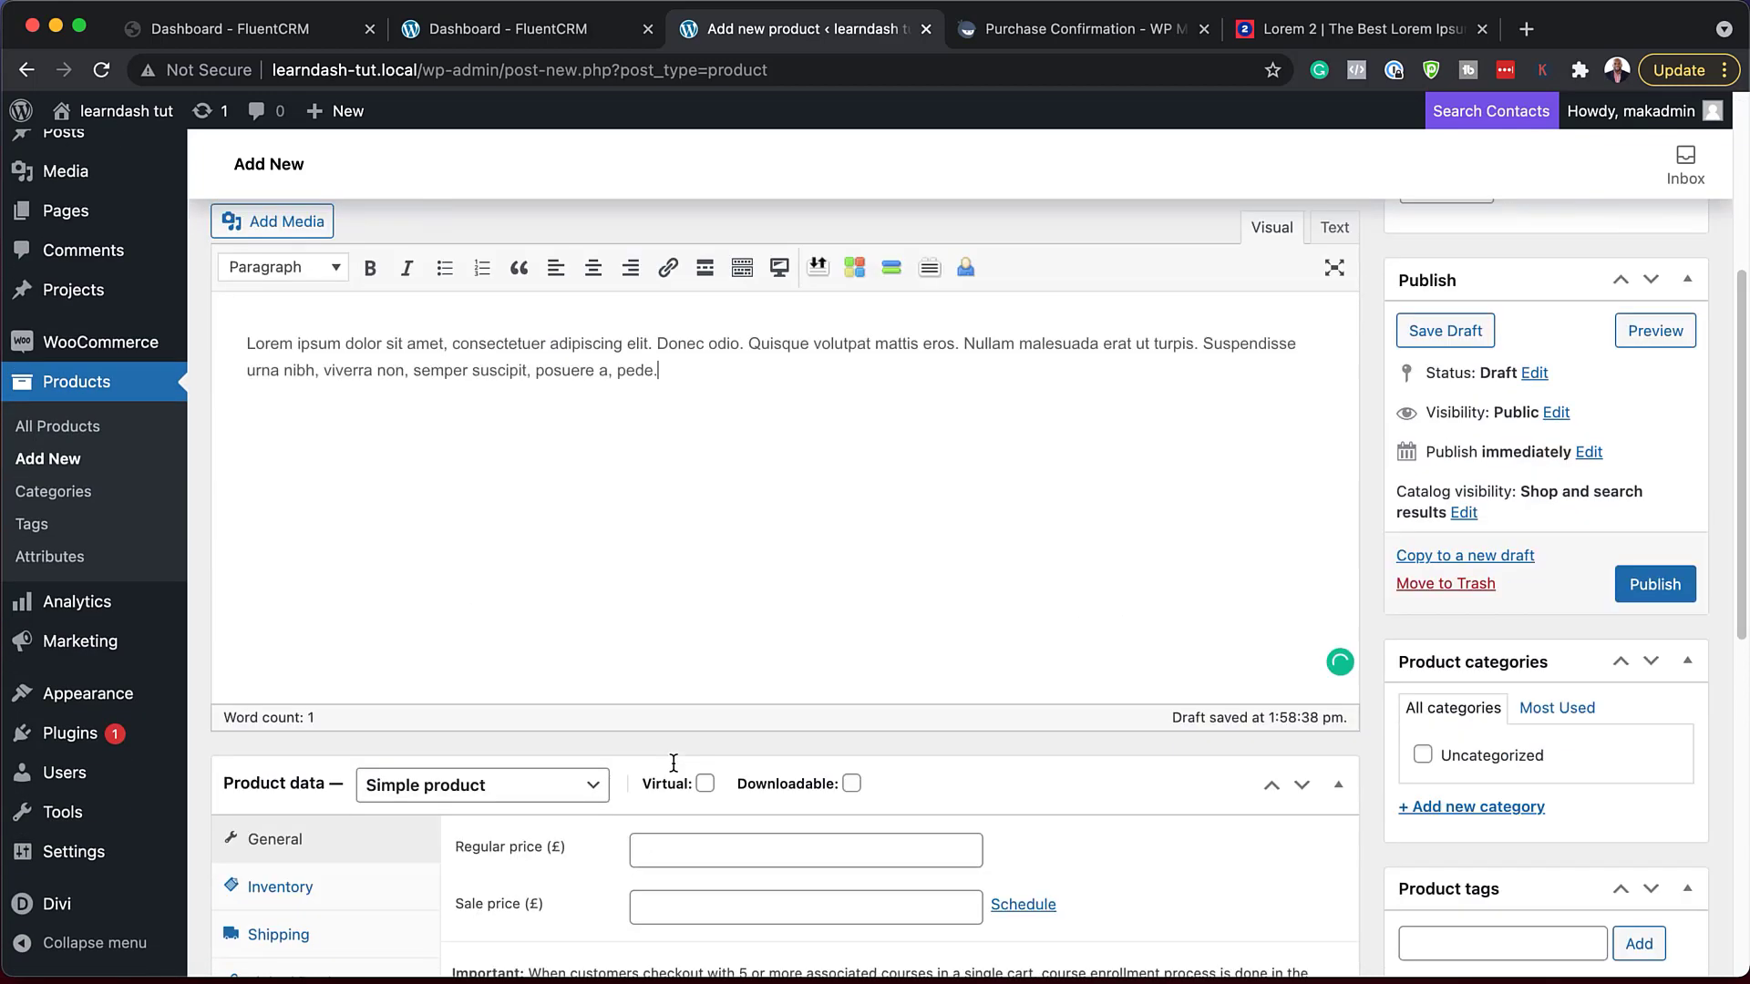
{"action": "left_click", "coordinate": [678, 721]}
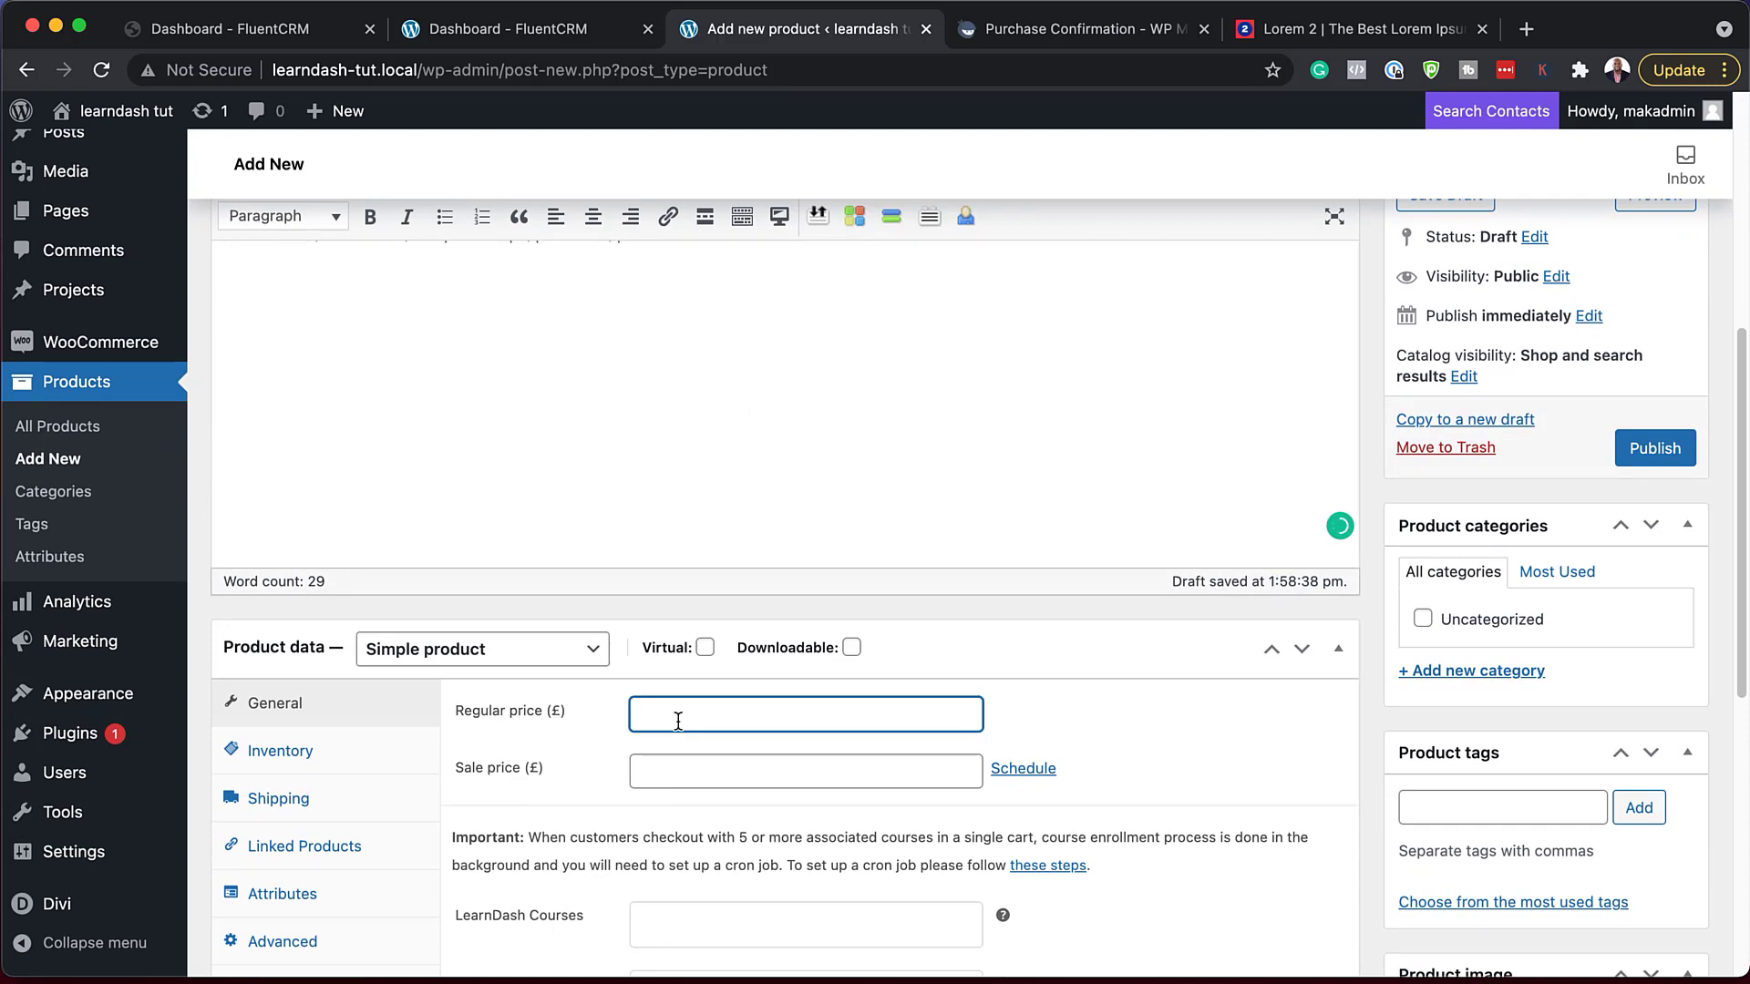
{"action": "type", "text": "997"}
{"action": "left_click", "coordinate": [681, 774]}
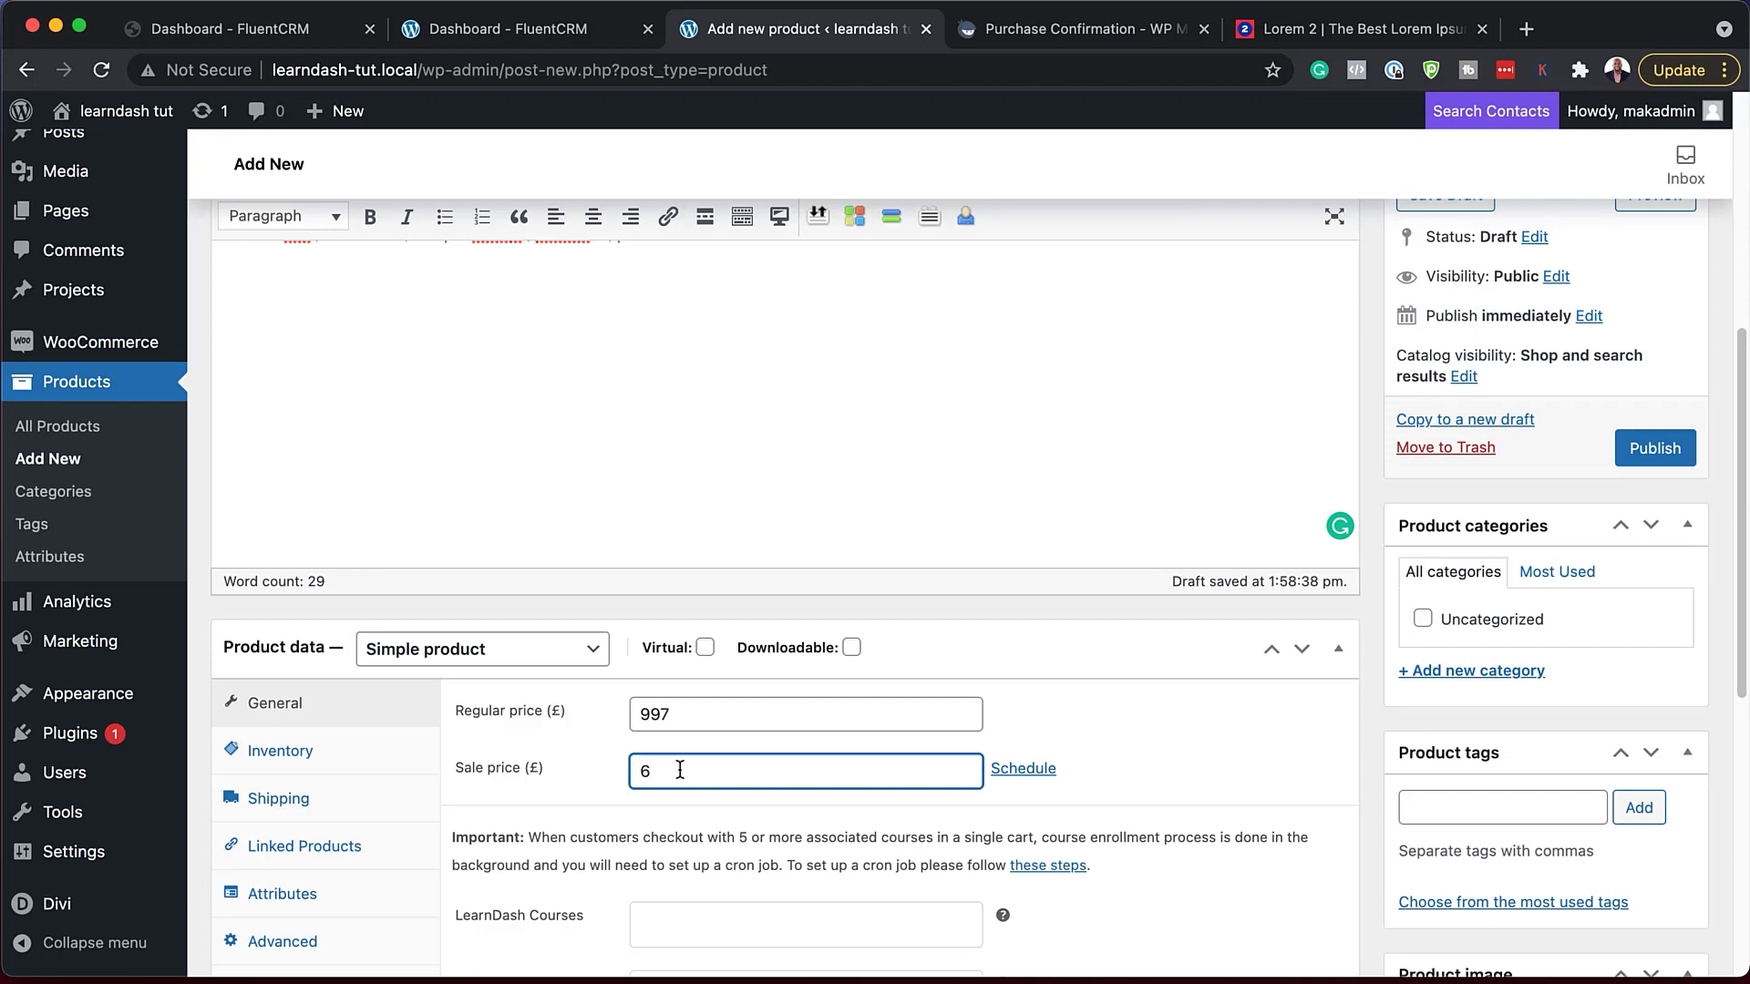
- Fill the product short description with the Lorem ipsum paragraph
{"action": "scroll", "coordinate": [469, 668], "scroll_direction": "down", "scroll_amount": 7}
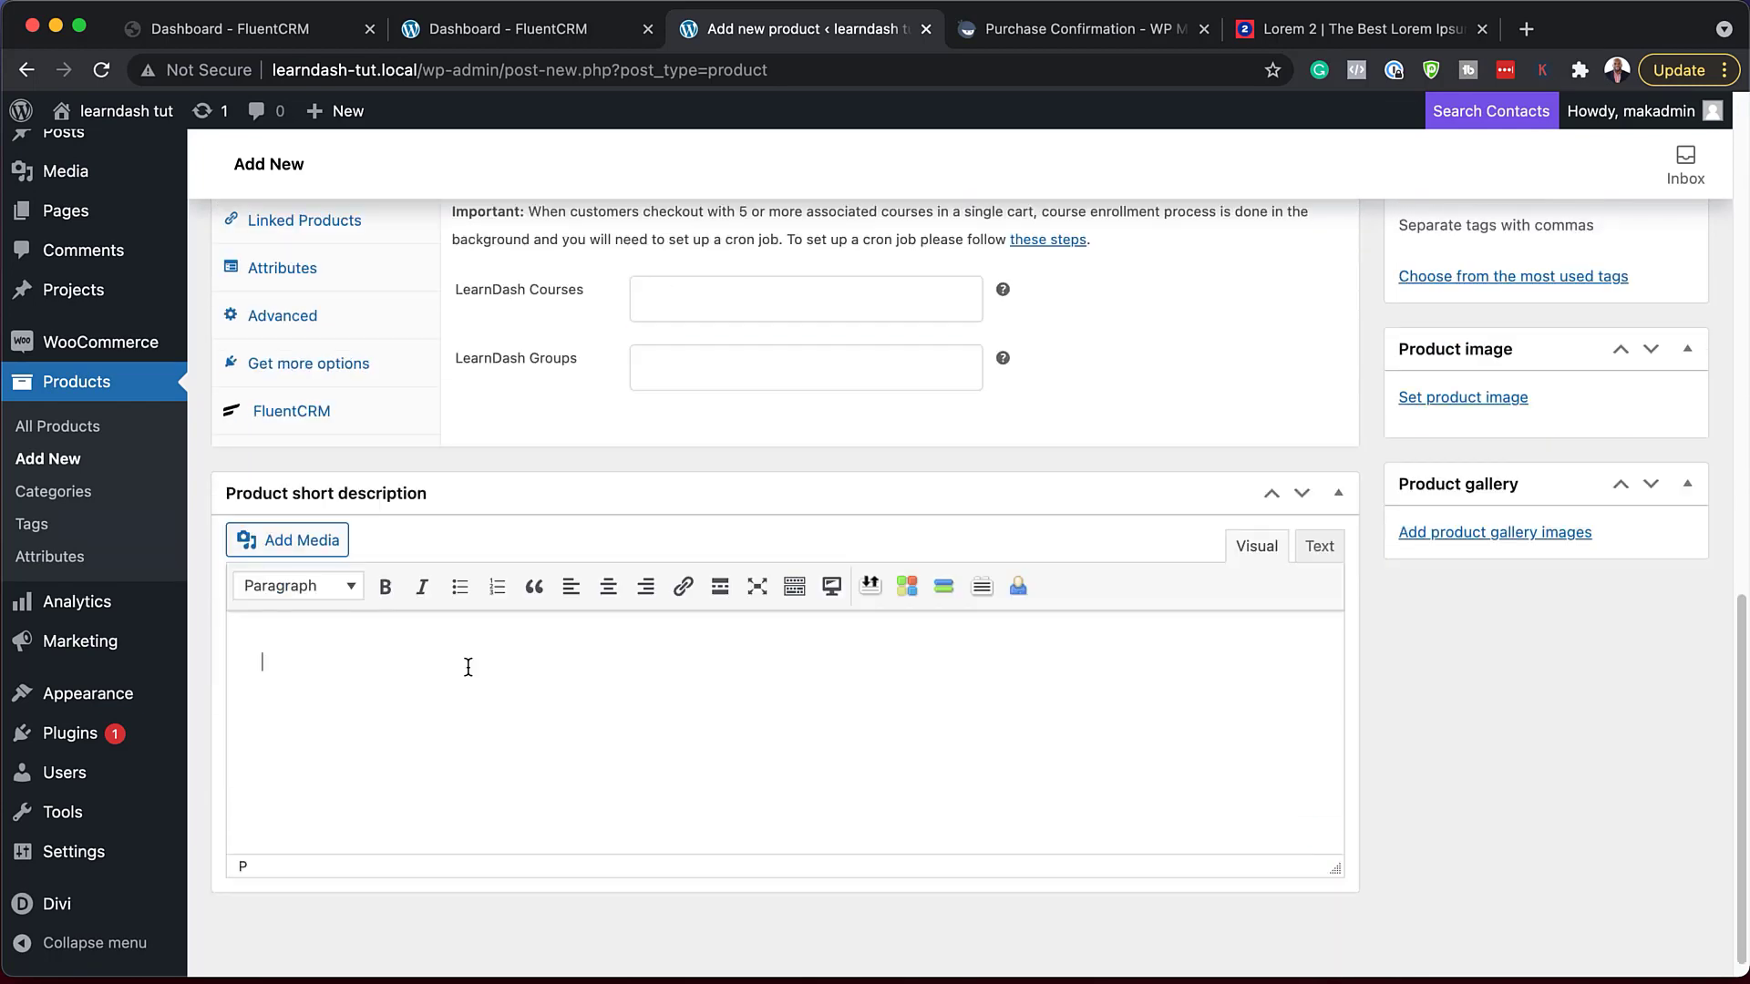
{"action": "left_click", "coordinate": [462, 656]}
{"action": "type", "text": "Lorem ipsum dolor sit amet, consectetuer adipiscing elit. Donec odio. Quisque volutpat mattis eros. Nullam malesuada erat ut turpis. Suspendisse urna nibh, viverra non, semper suscipit, posuere a, pede."}
- Set the goulash soup picture from the media library as the product image and publish the product
{"action": "scroll", "coordinate": [1259, 719], "scroll_direction": "up", "scroll_amount": 1}
{"action": "left_click", "coordinate": [1476, 473]}
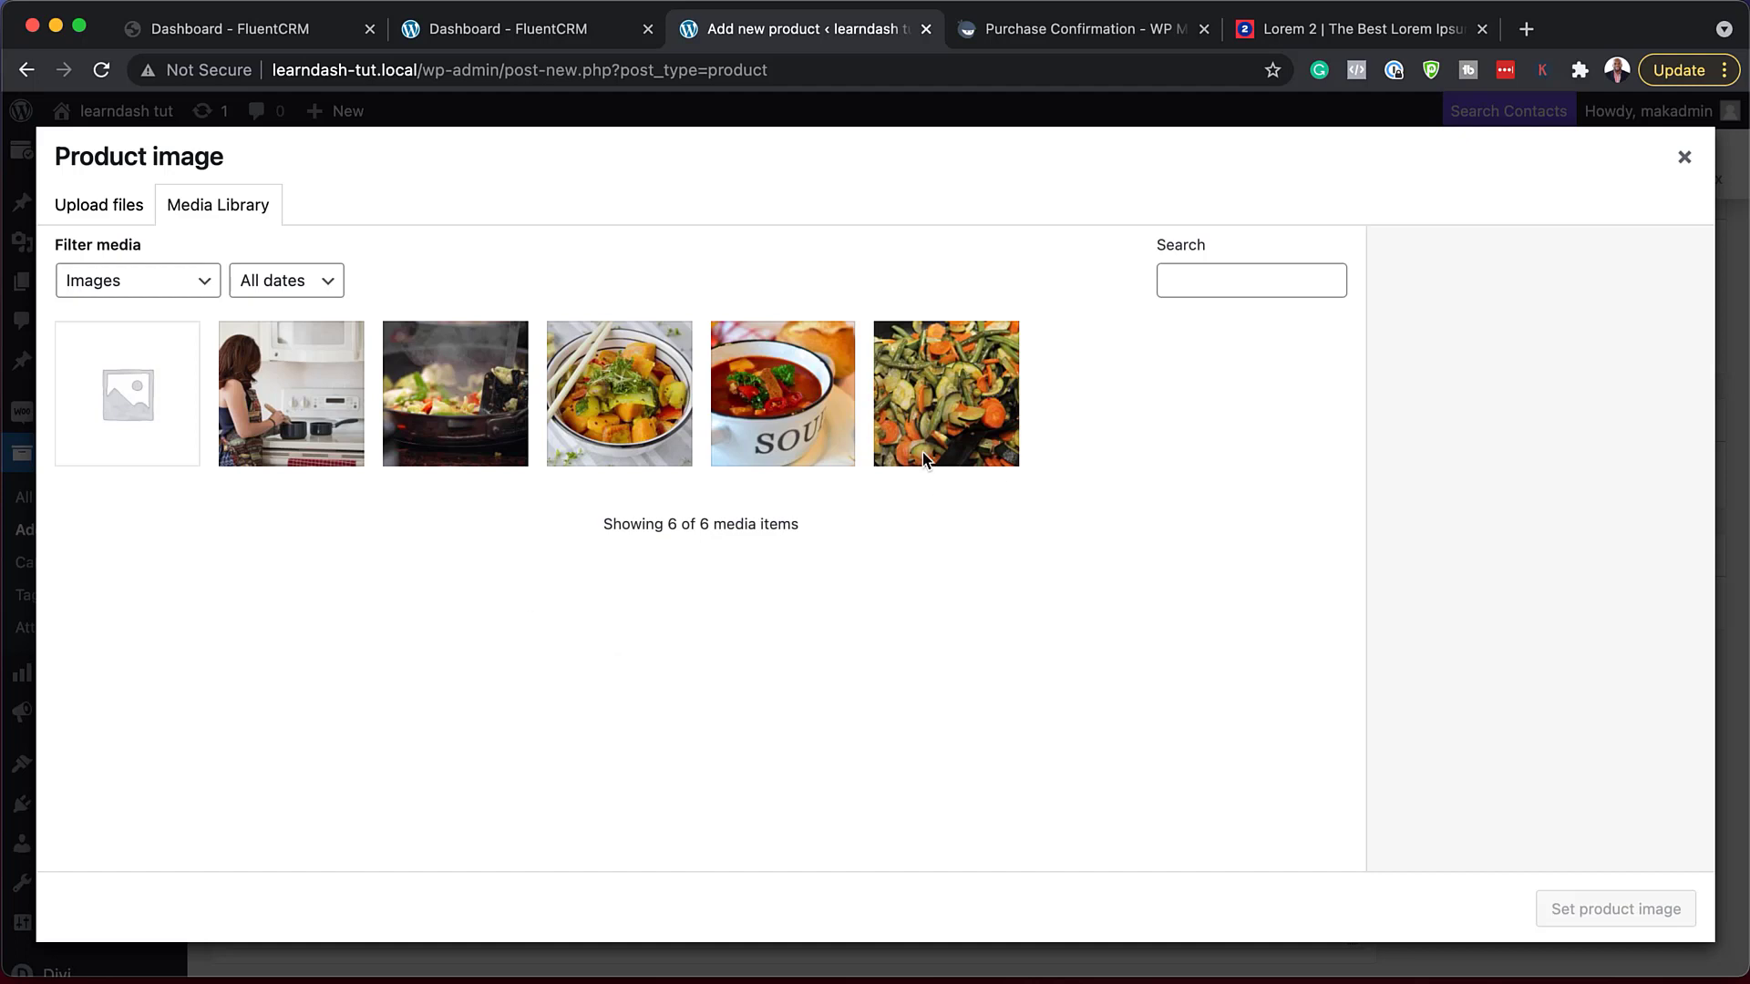
{"action": "left_click", "coordinate": [808, 434]}
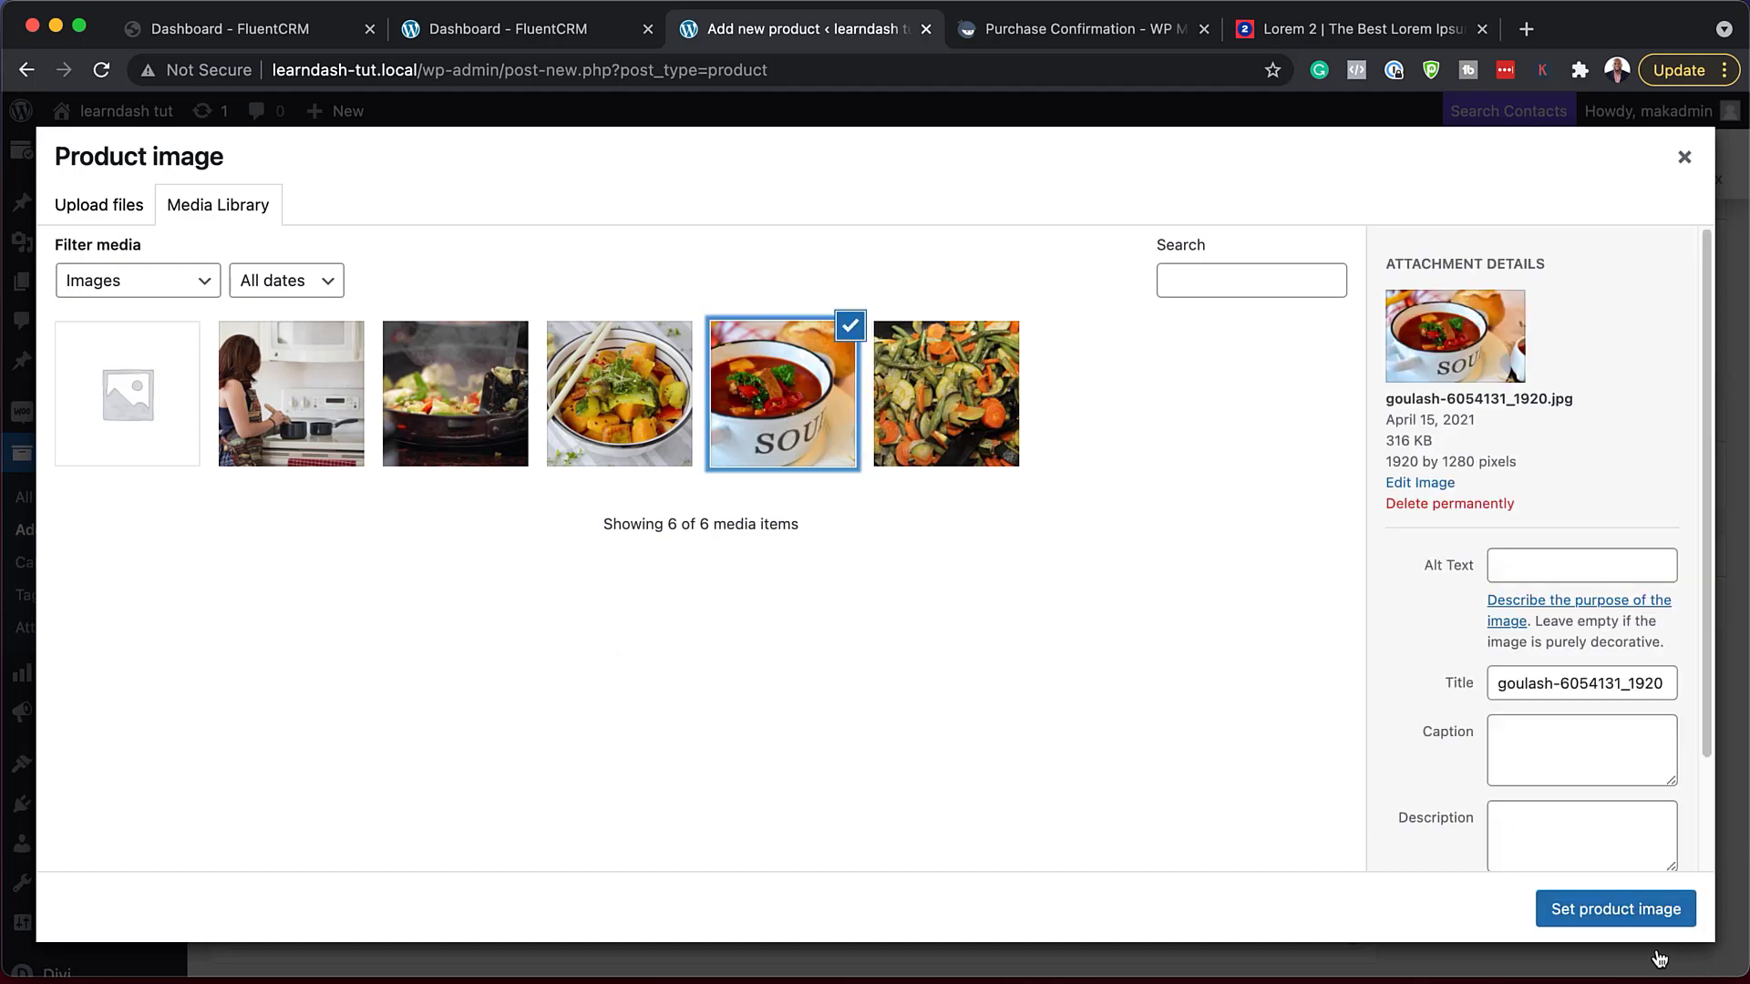
{"action": "left_click", "coordinate": [1637, 911]}
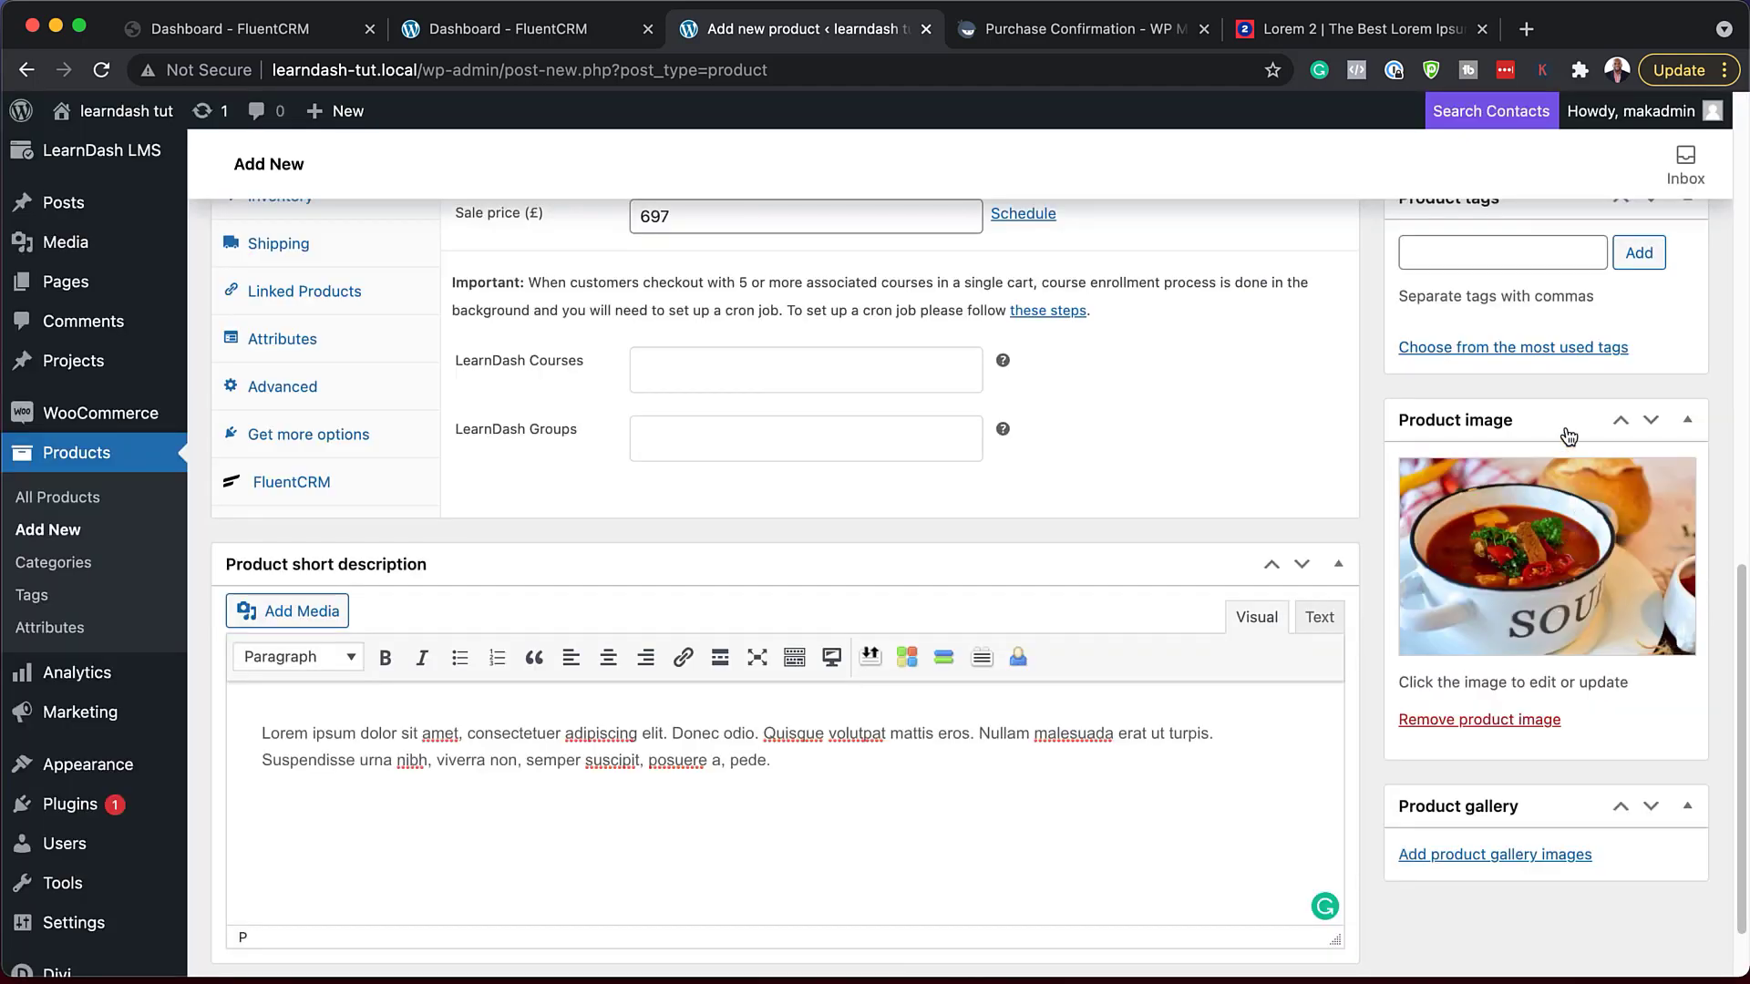
{"action": "scroll", "coordinate": [1567, 437], "scroll_direction": "up", "scroll_amount": 5}
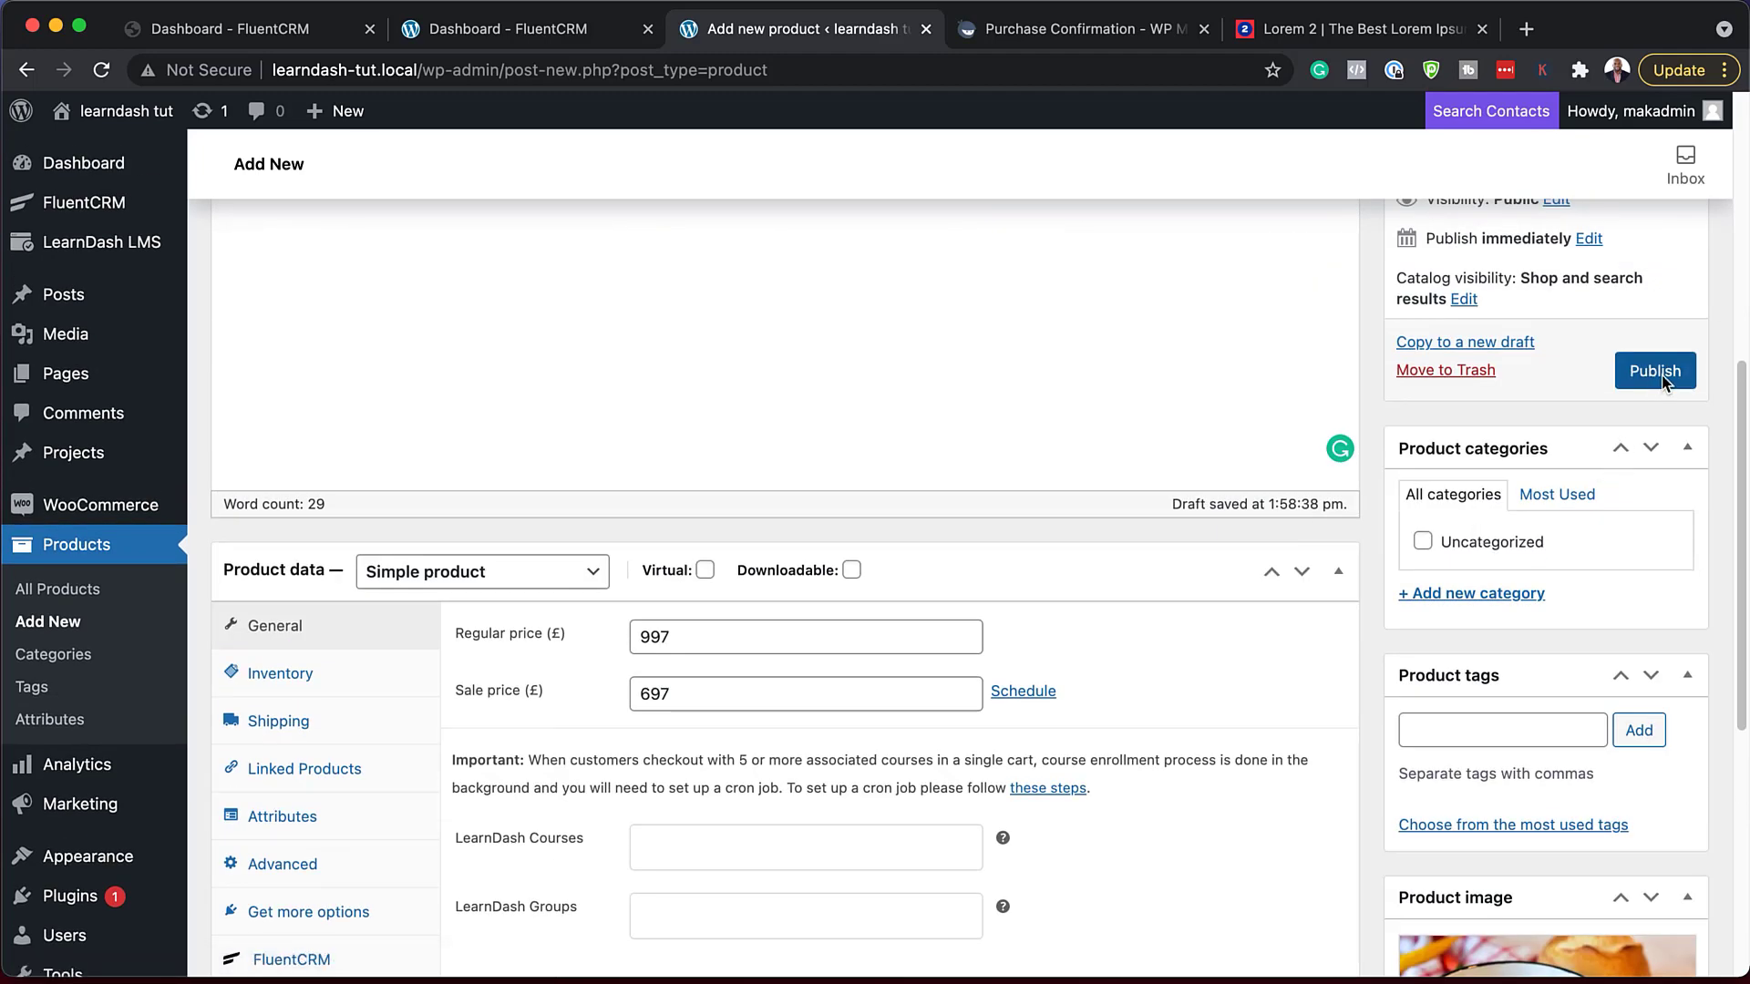
{"action": "left_click", "coordinate": [1655, 371]}
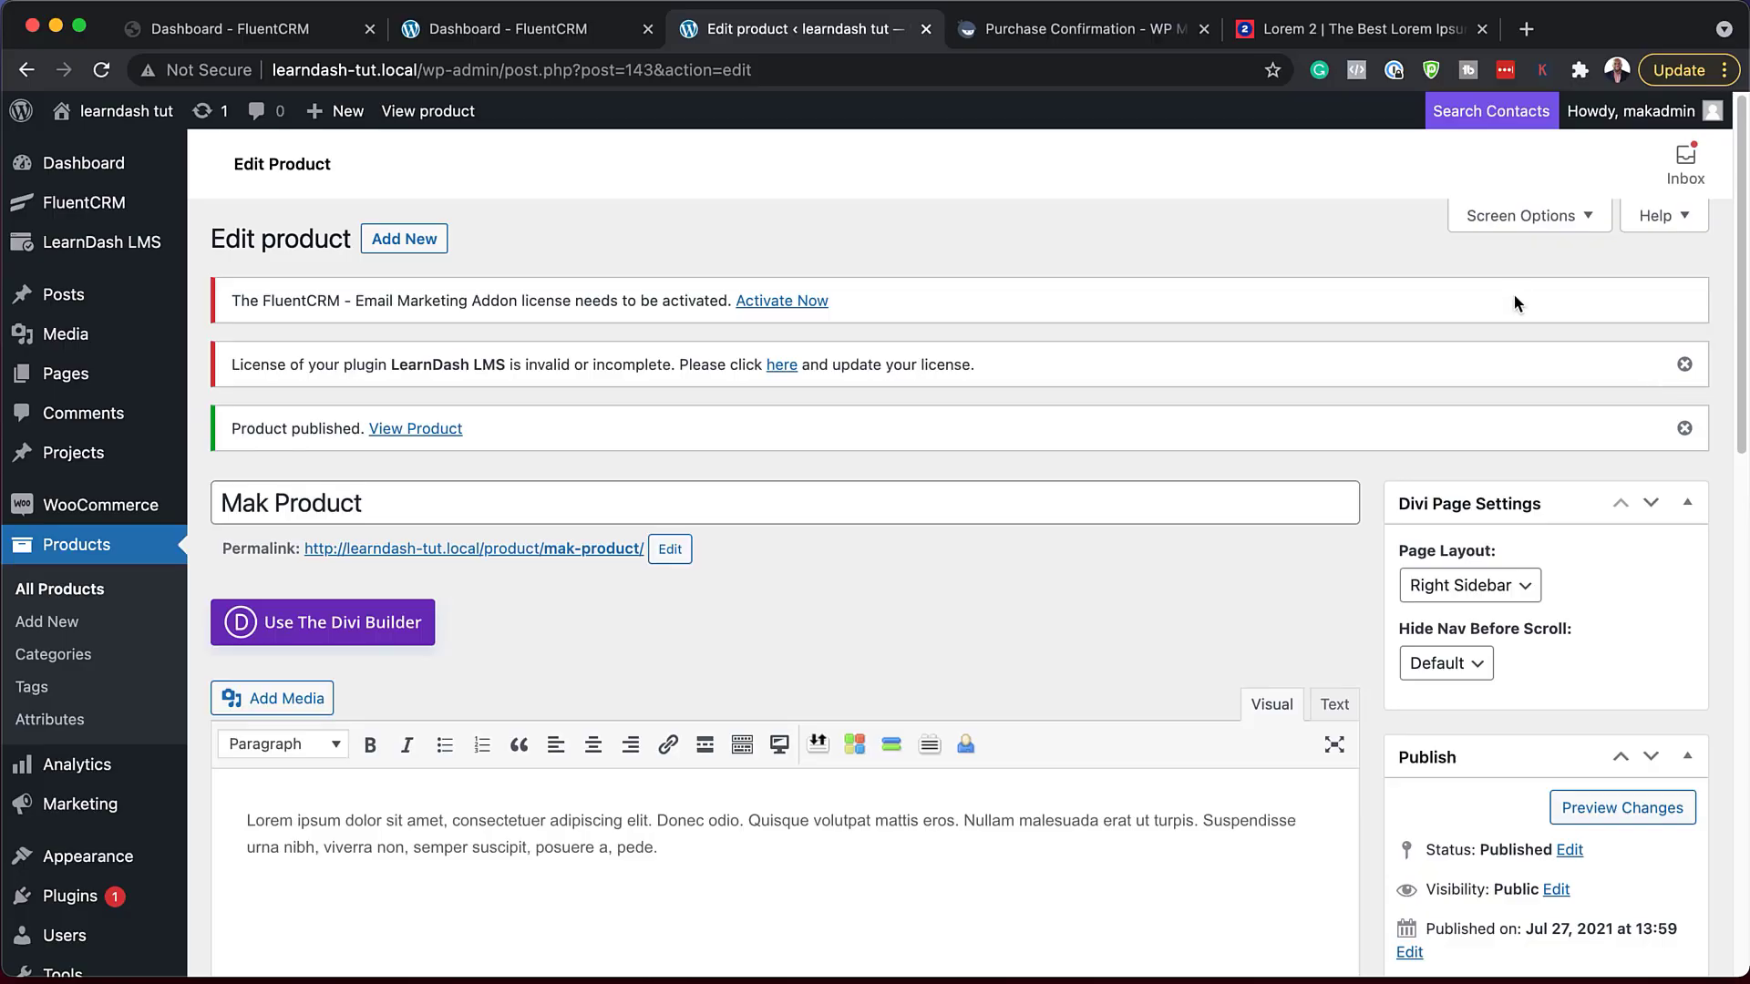
- In the product's FluentCRM integration, set the New Customer tag to be added after a successful purchase
{"action": "scroll", "coordinate": [724, 625], "scroll_direction": "down", "scroll_amount": 5}
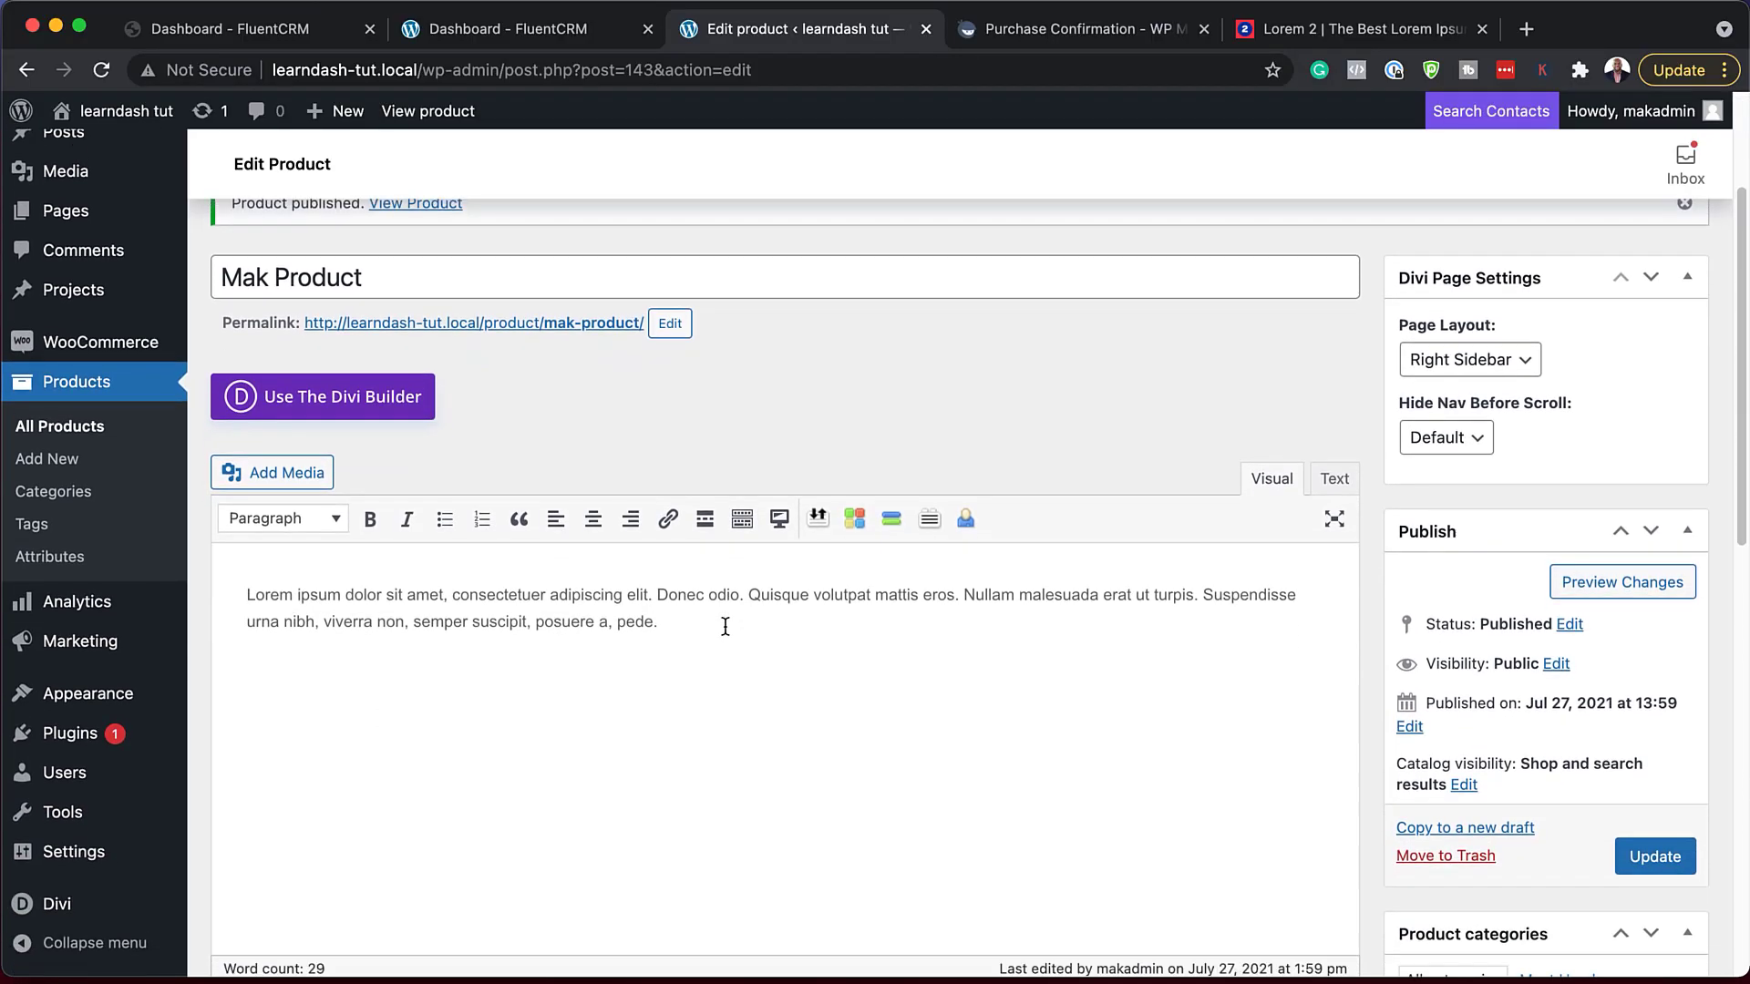
{"action": "scroll", "coordinate": [730, 623], "scroll_direction": "down", "scroll_amount": 12}
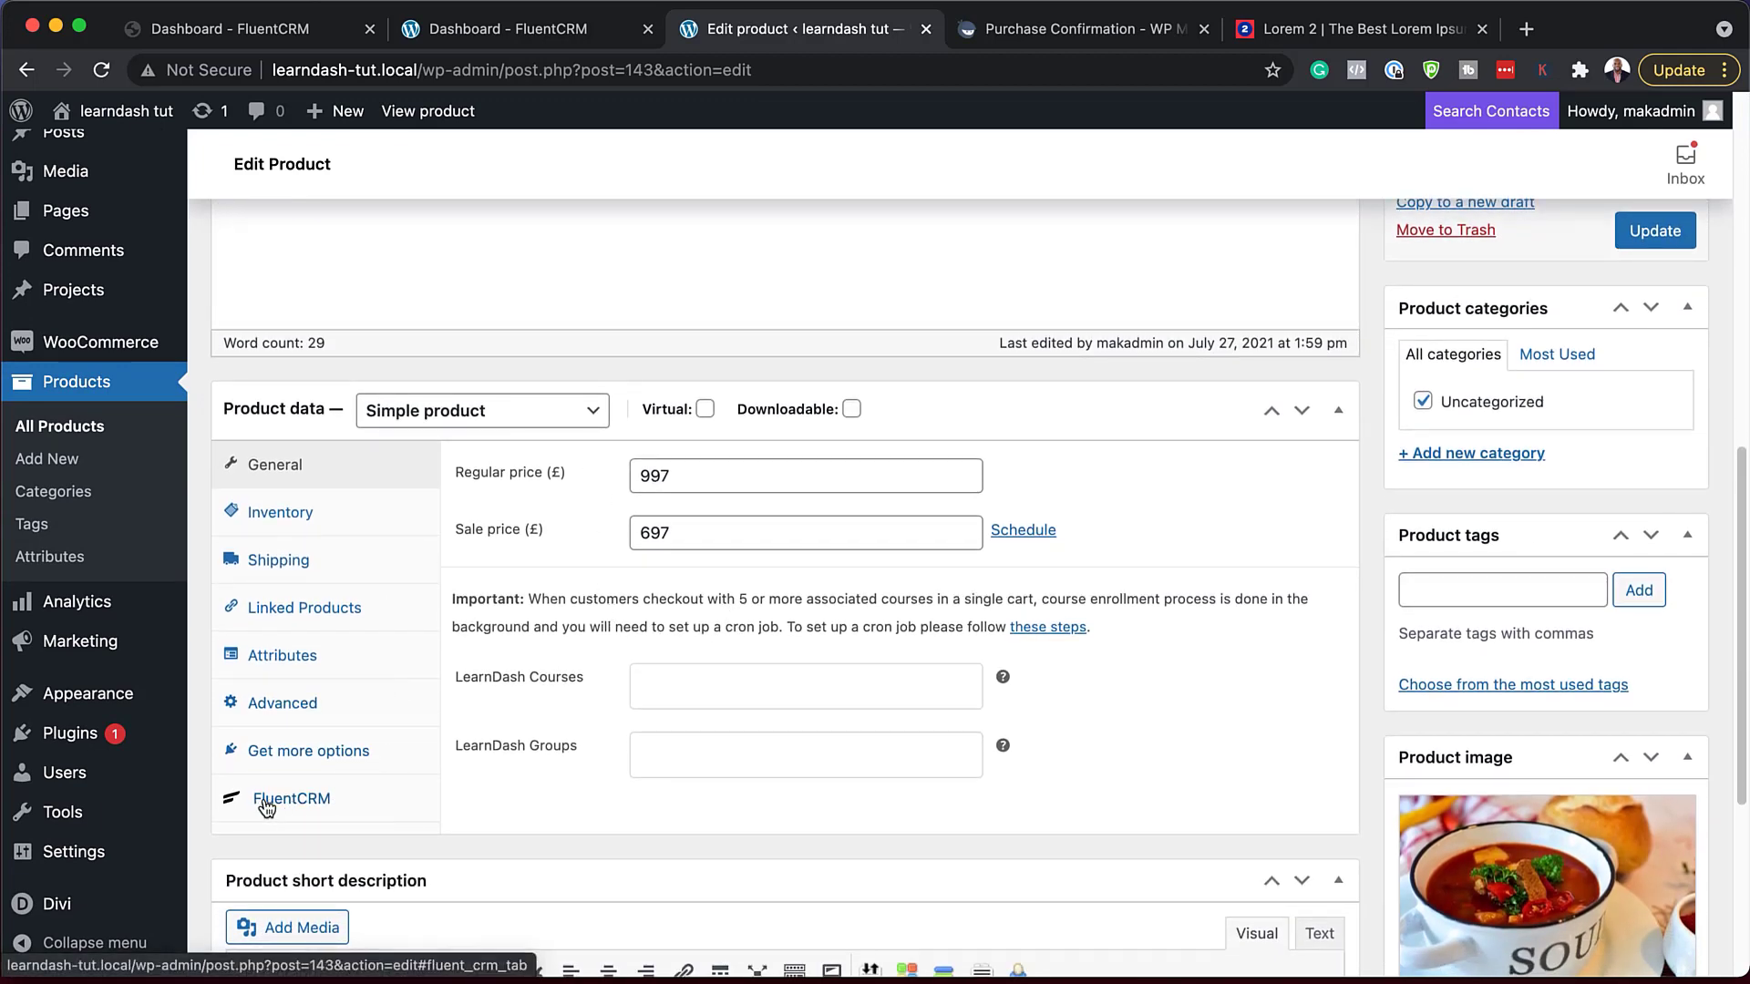
{"action": "left_click", "coordinate": [319, 805]}
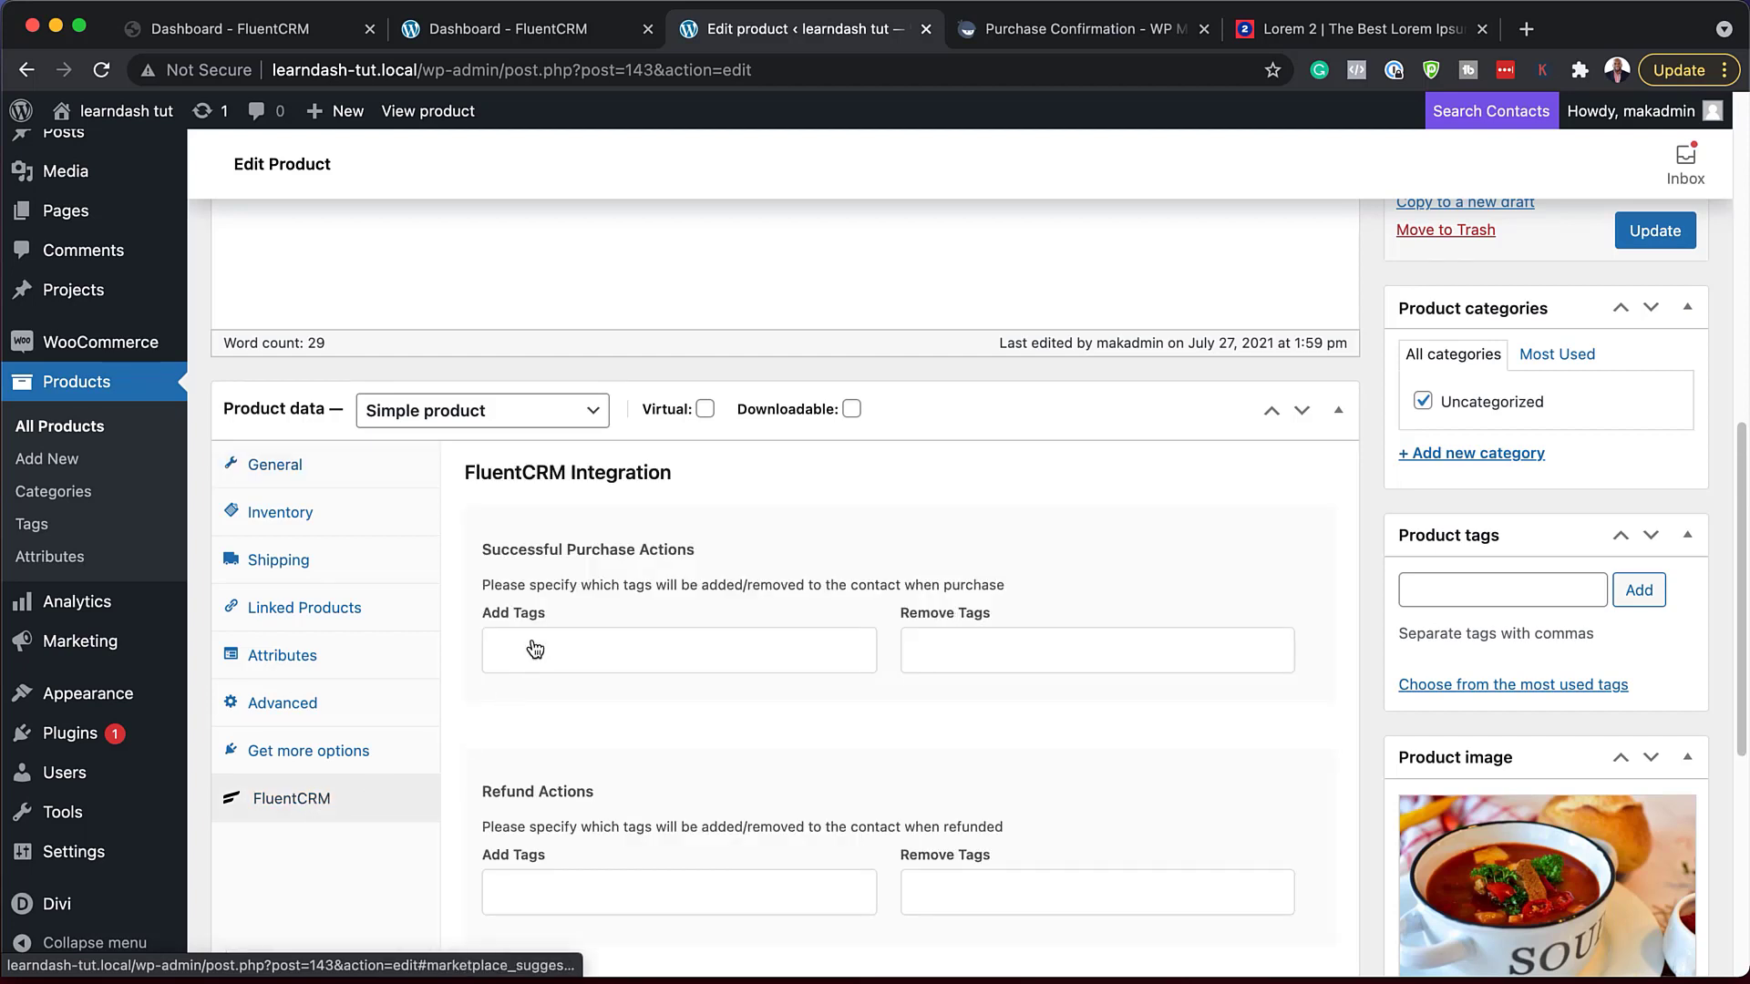
{"action": "left_click", "coordinate": [685, 659]}
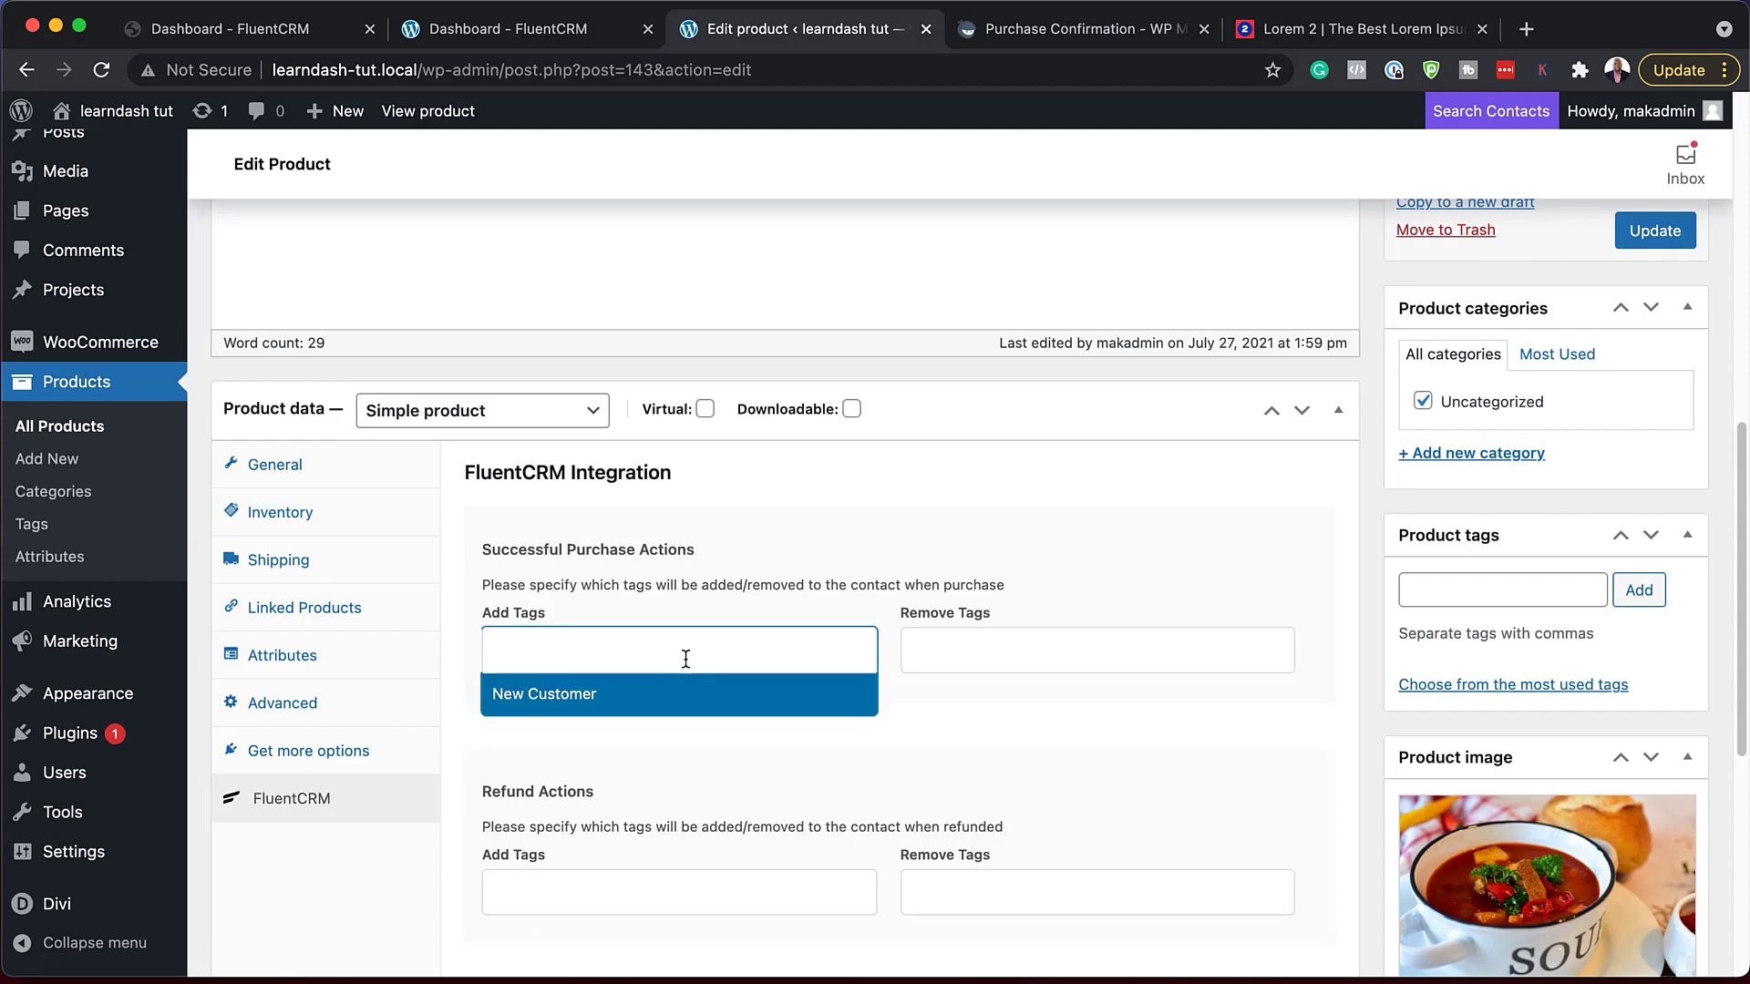
{"action": "left_click", "coordinate": [560, 704]}
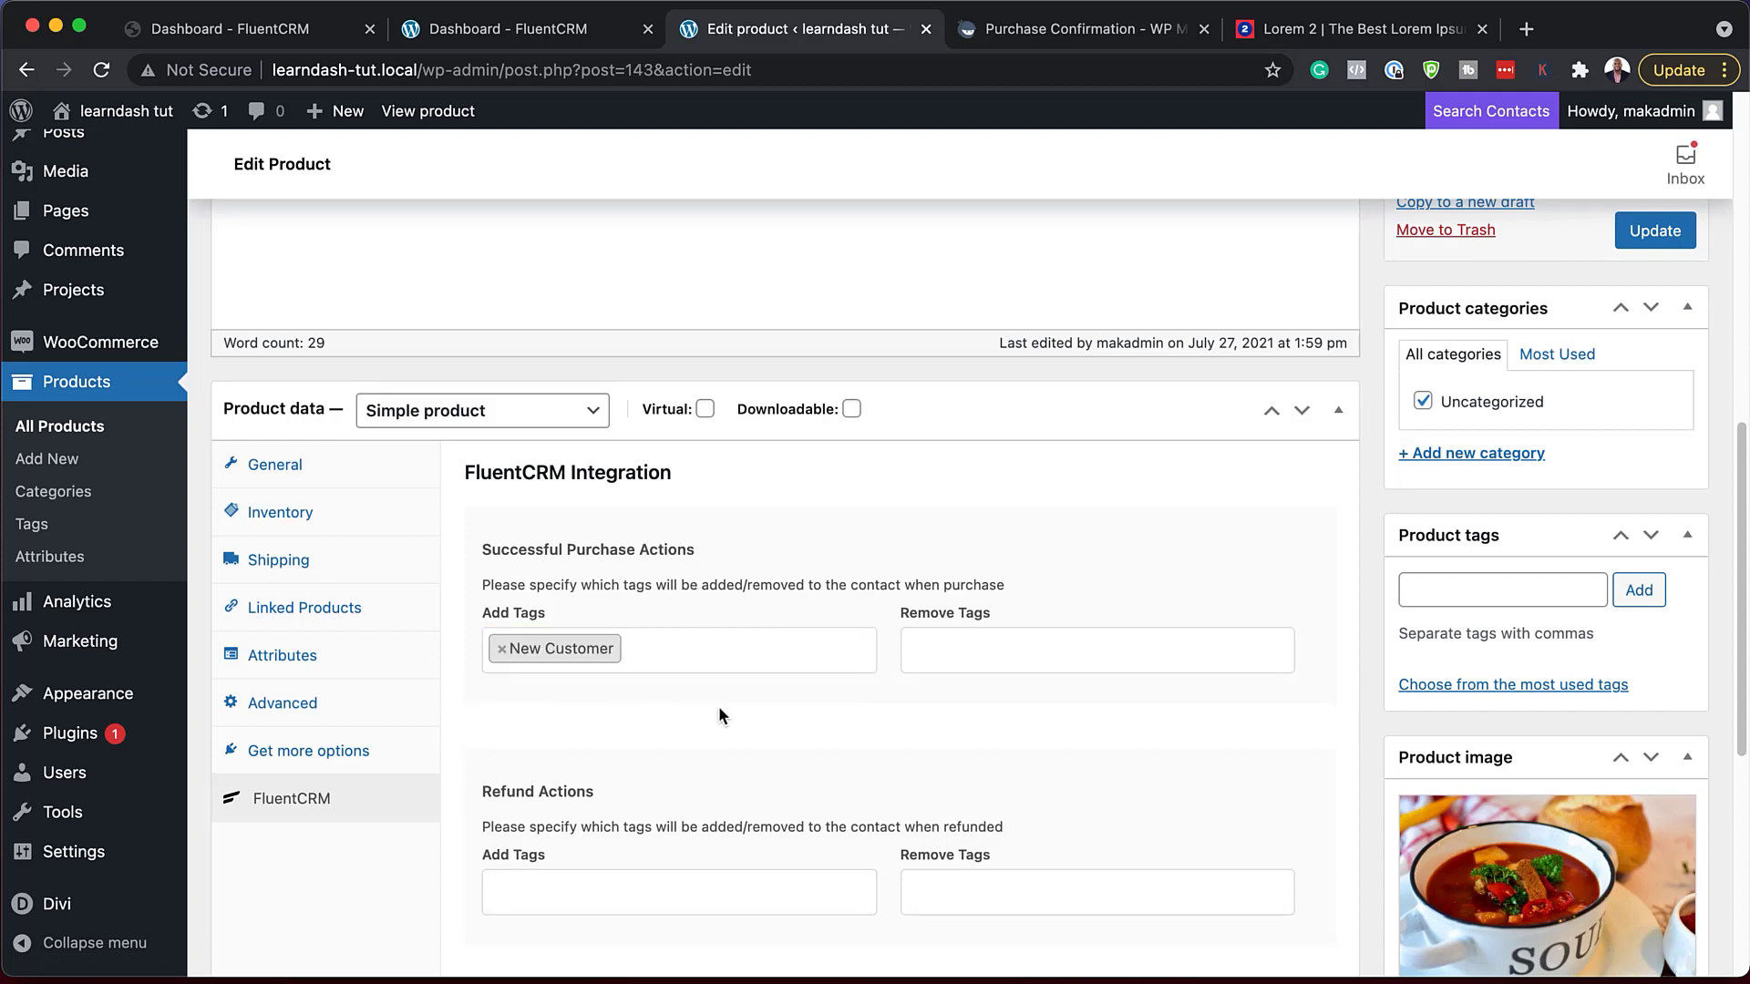
- Check the tag-removal choices for purchases and the refund actions, leaving them empty, and update the product
{"action": "left_click", "coordinate": [980, 643]}
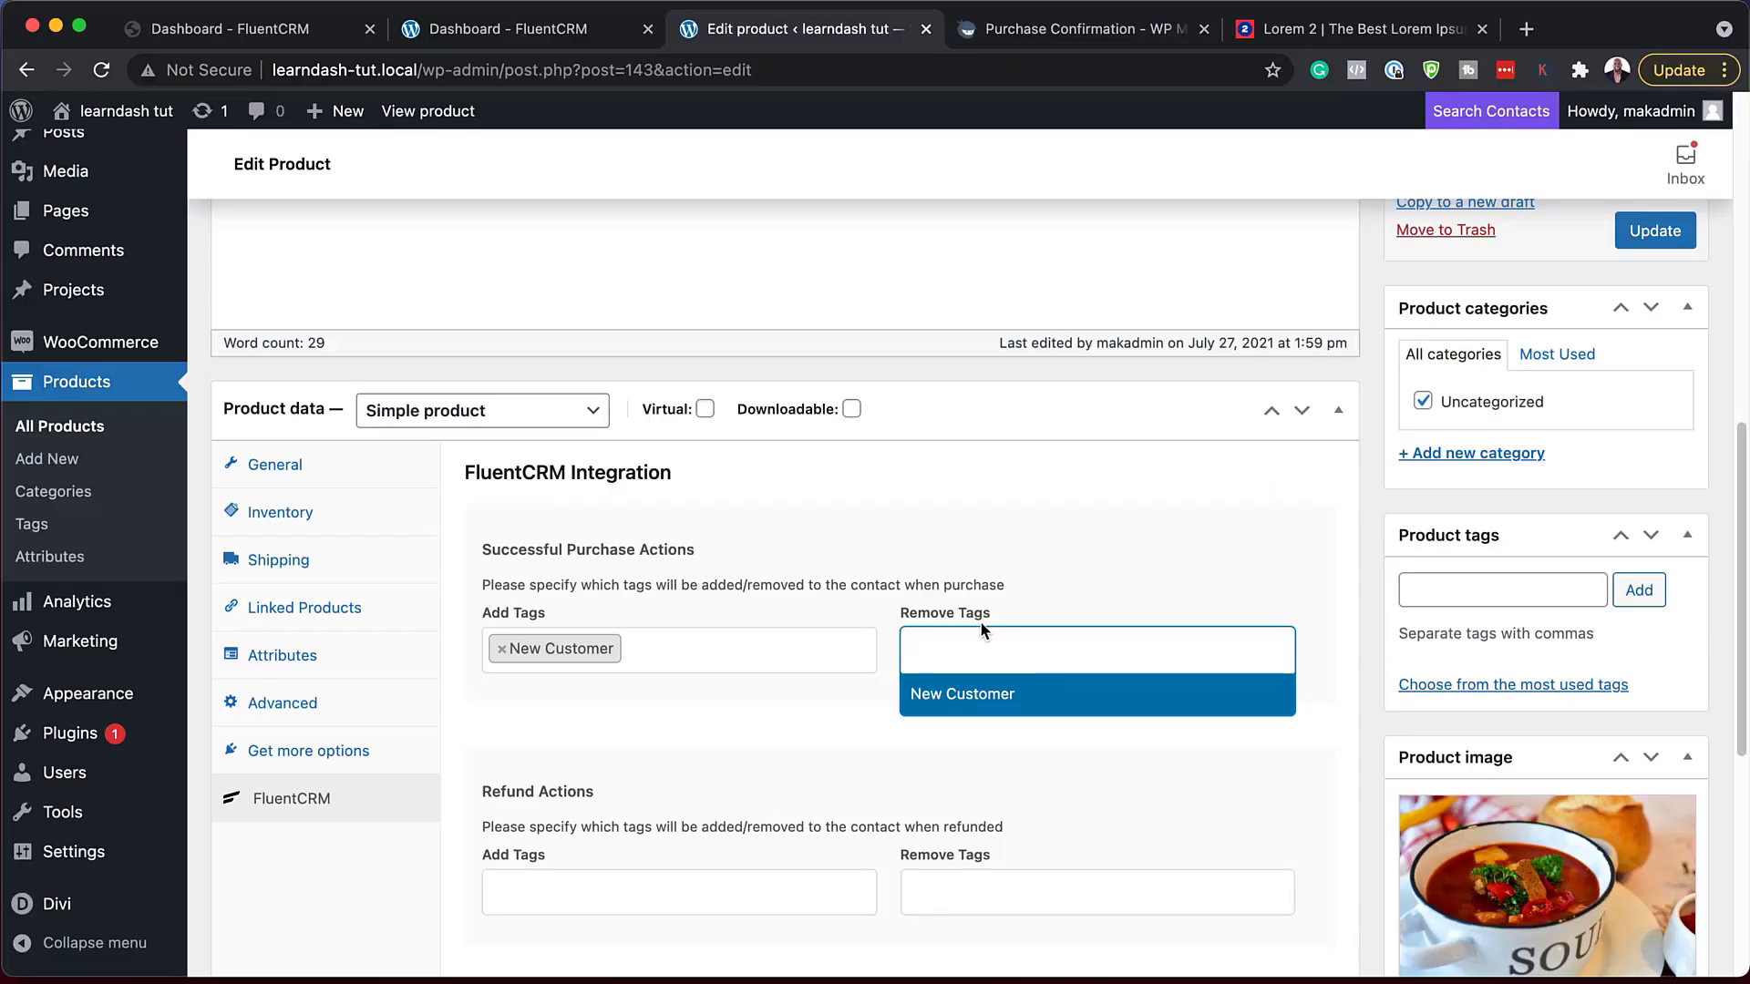
{"action": "left_click", "coordinate": [1043, 587]}
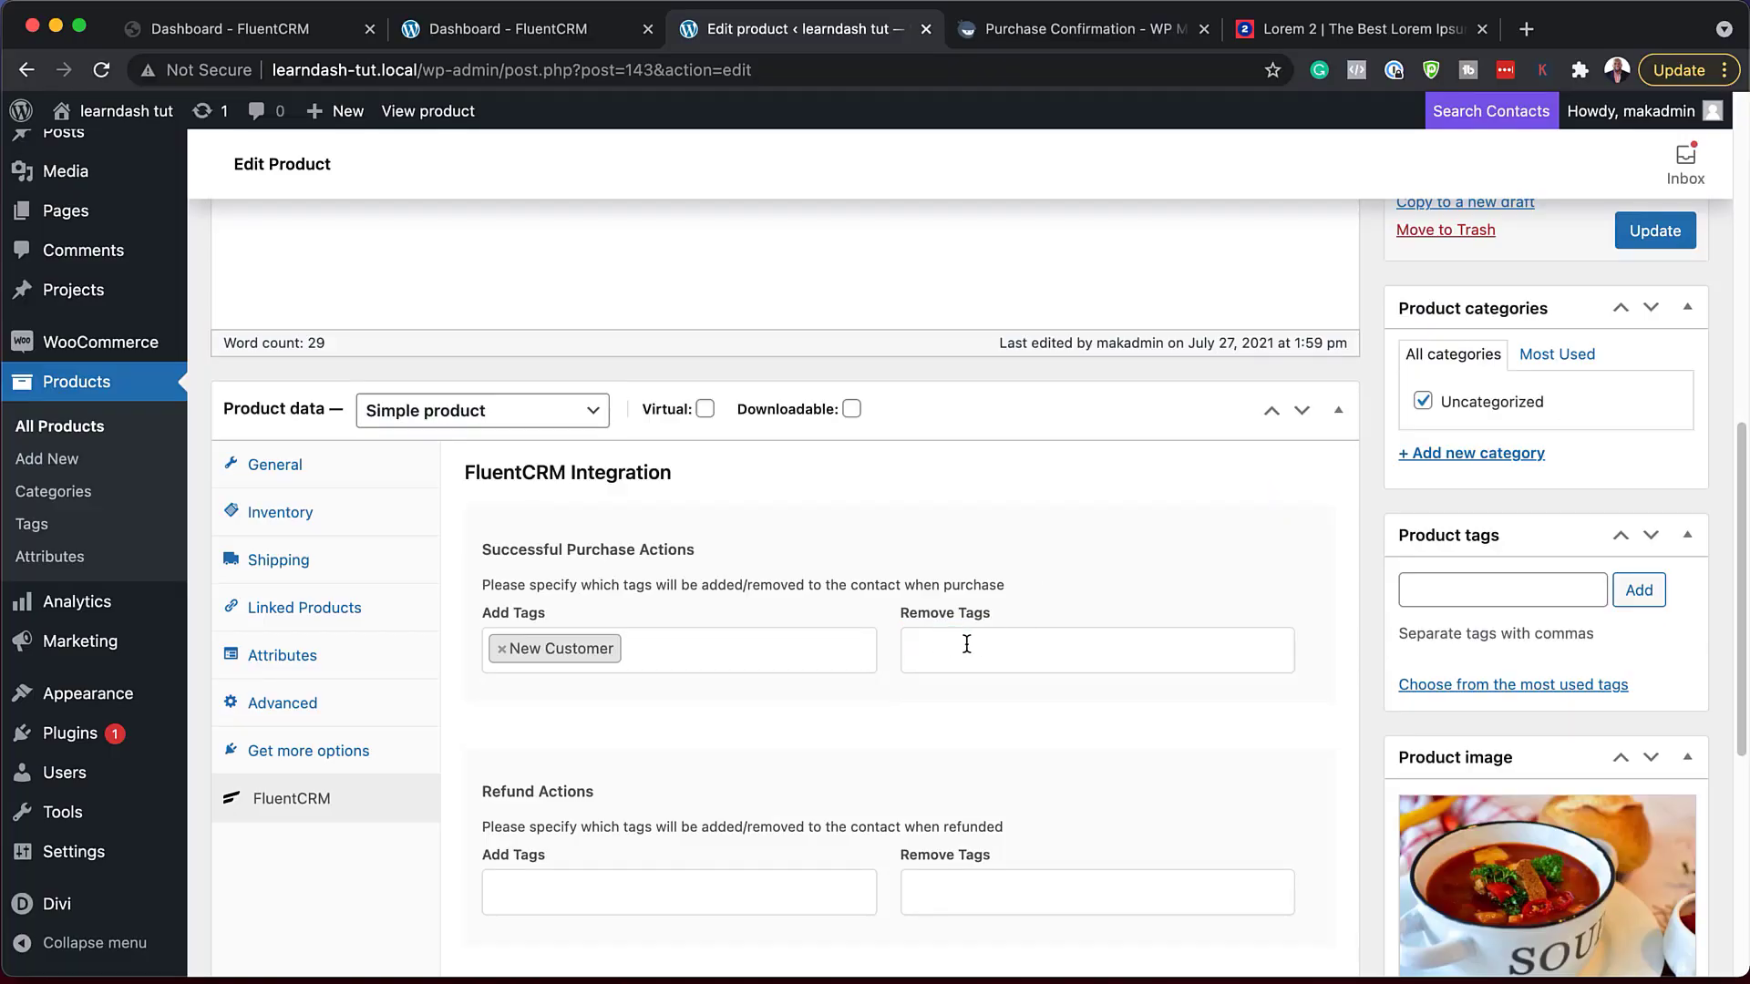
{"action": "scroll", "coordinate": [738, 777], "scroll_direction": "down", "scroll_amount": 3}
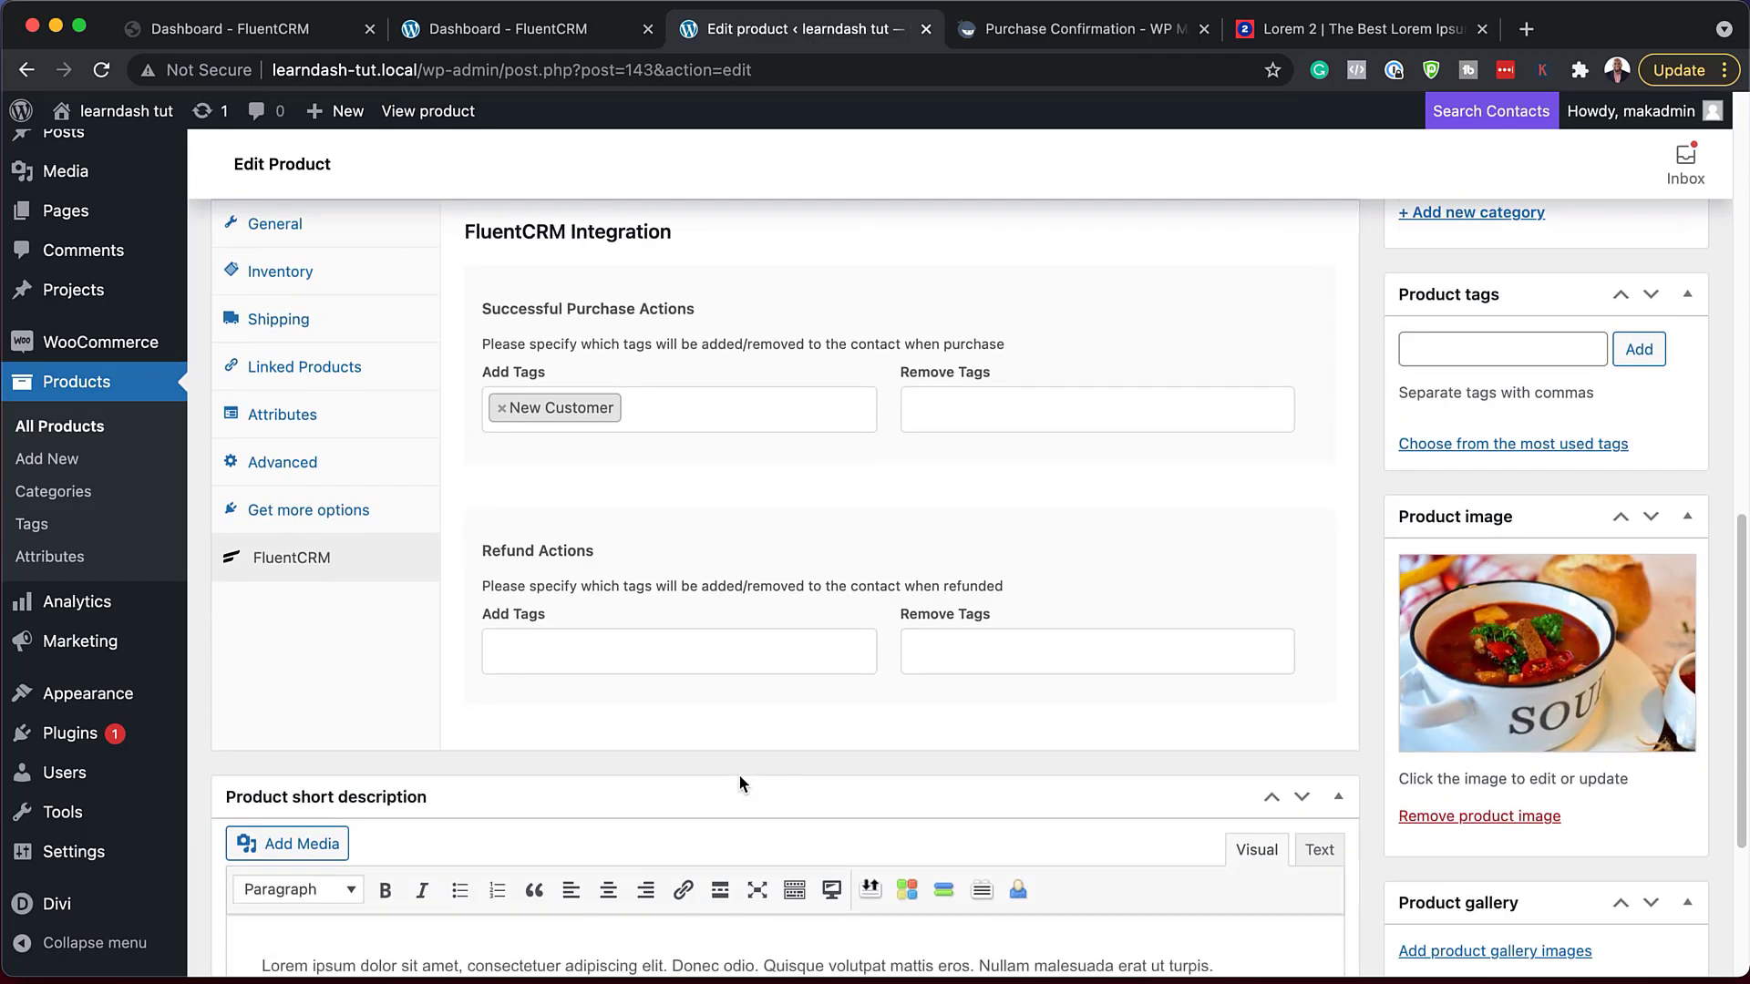
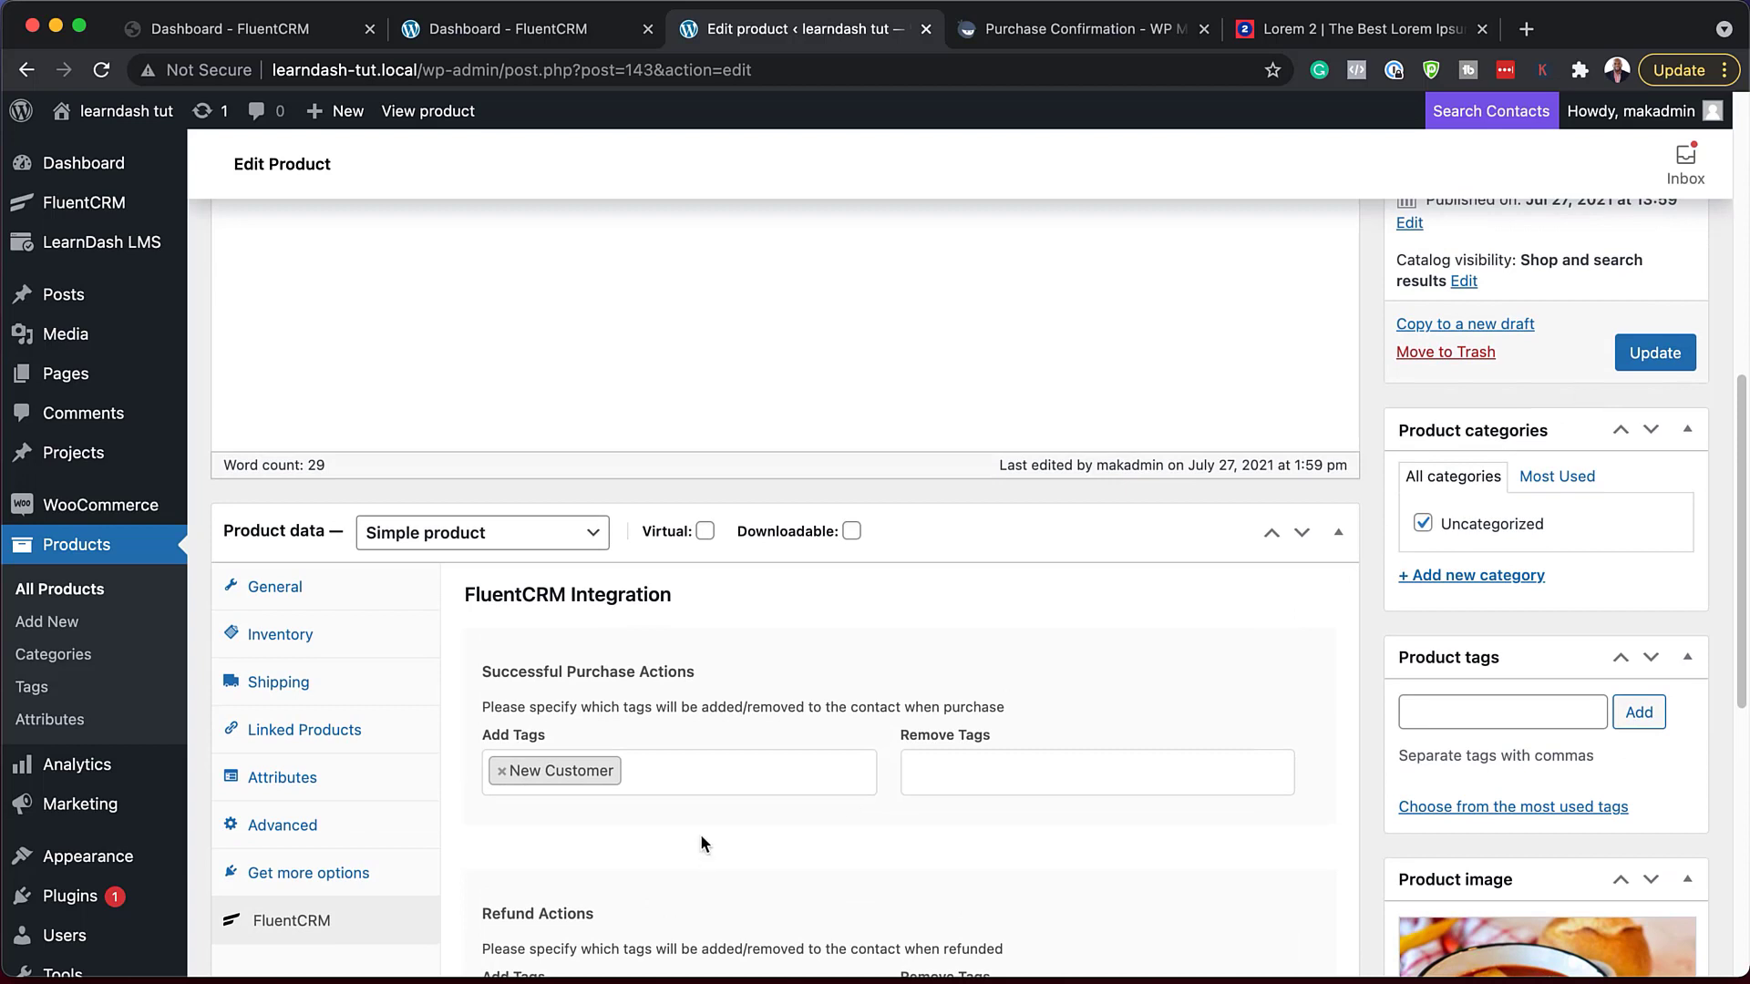
{"action": "left_click", "coordinate": [1654, 357]}
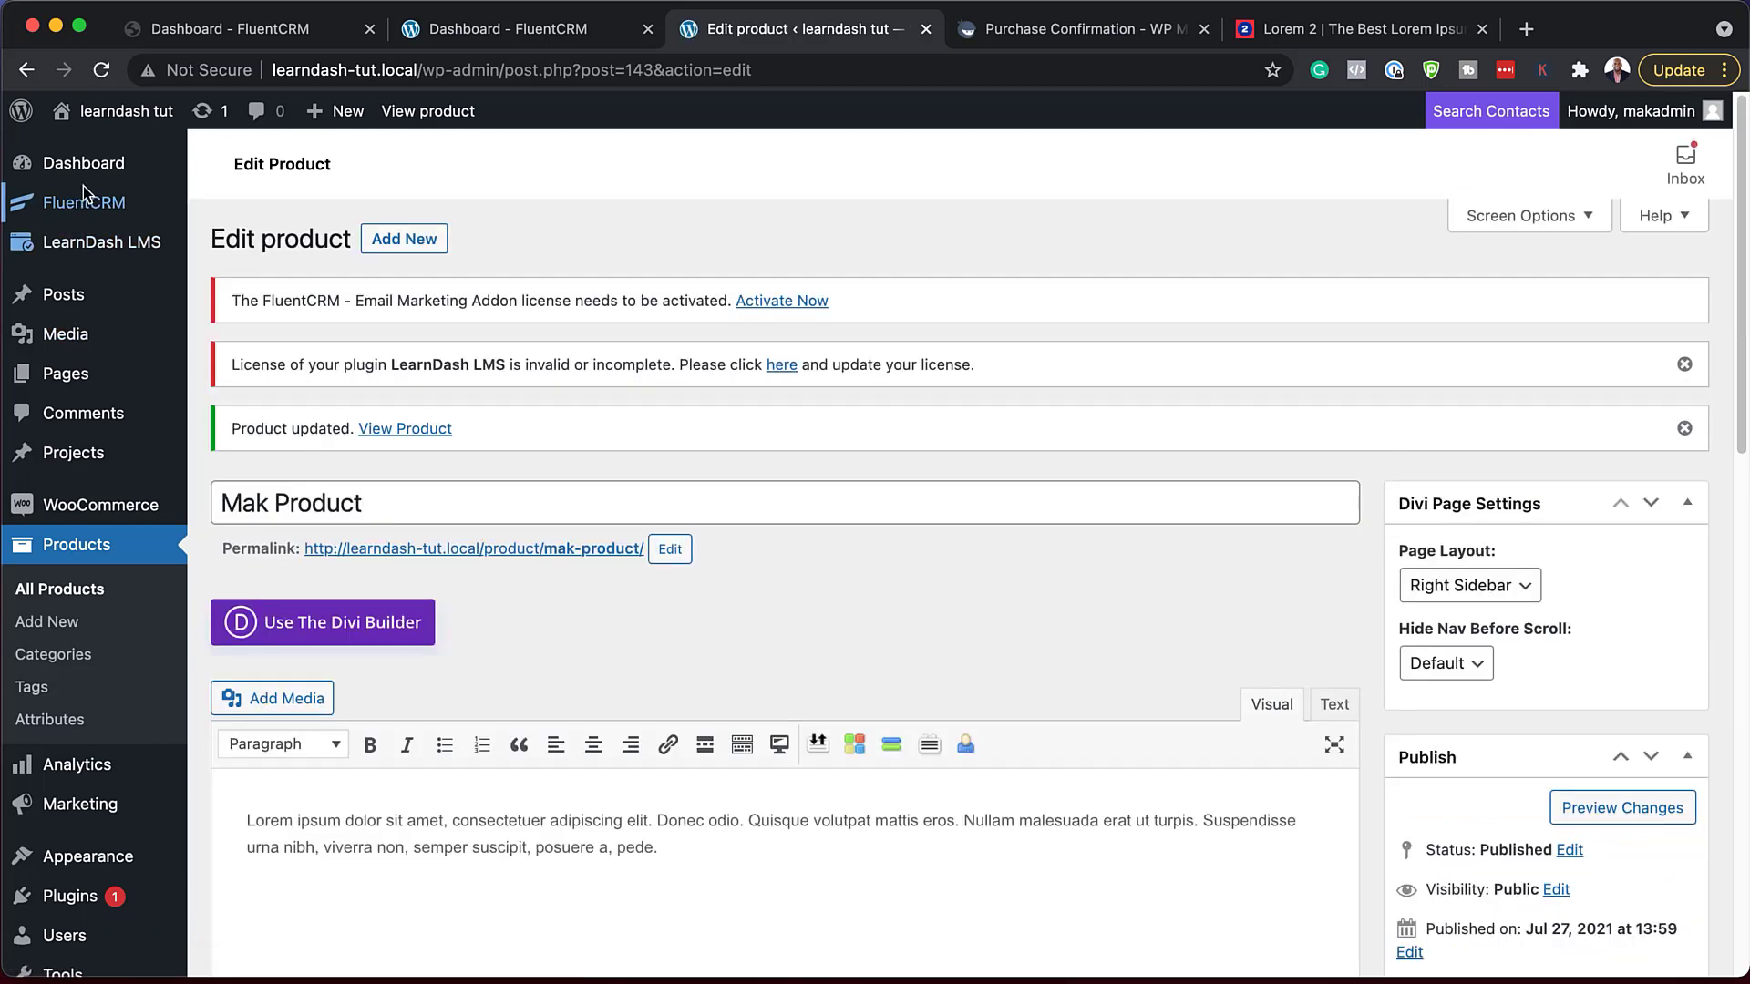
- Create a FluentCRM automation funnel with the internal label "Customer" and the WooCommerce trigger New Order (Processing)
{"action": "mouse_move", "coordinate": [88, 214]}
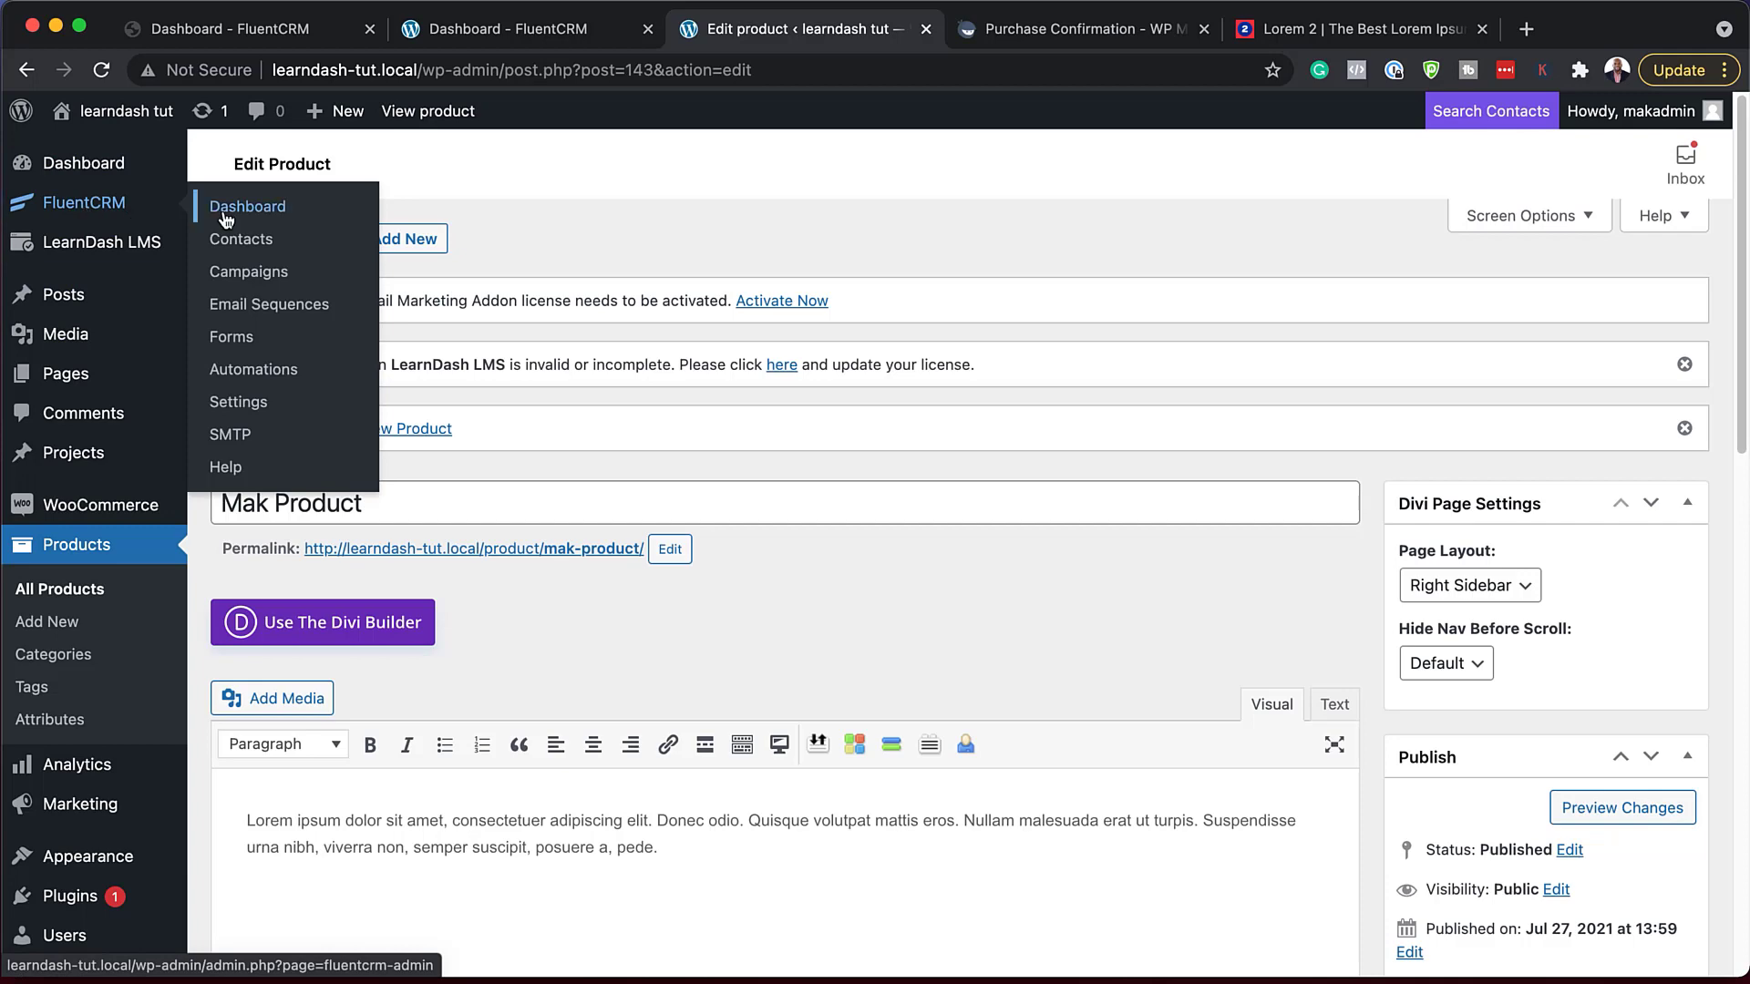
{"action": "left_click", "coordinate": [87, 203]}
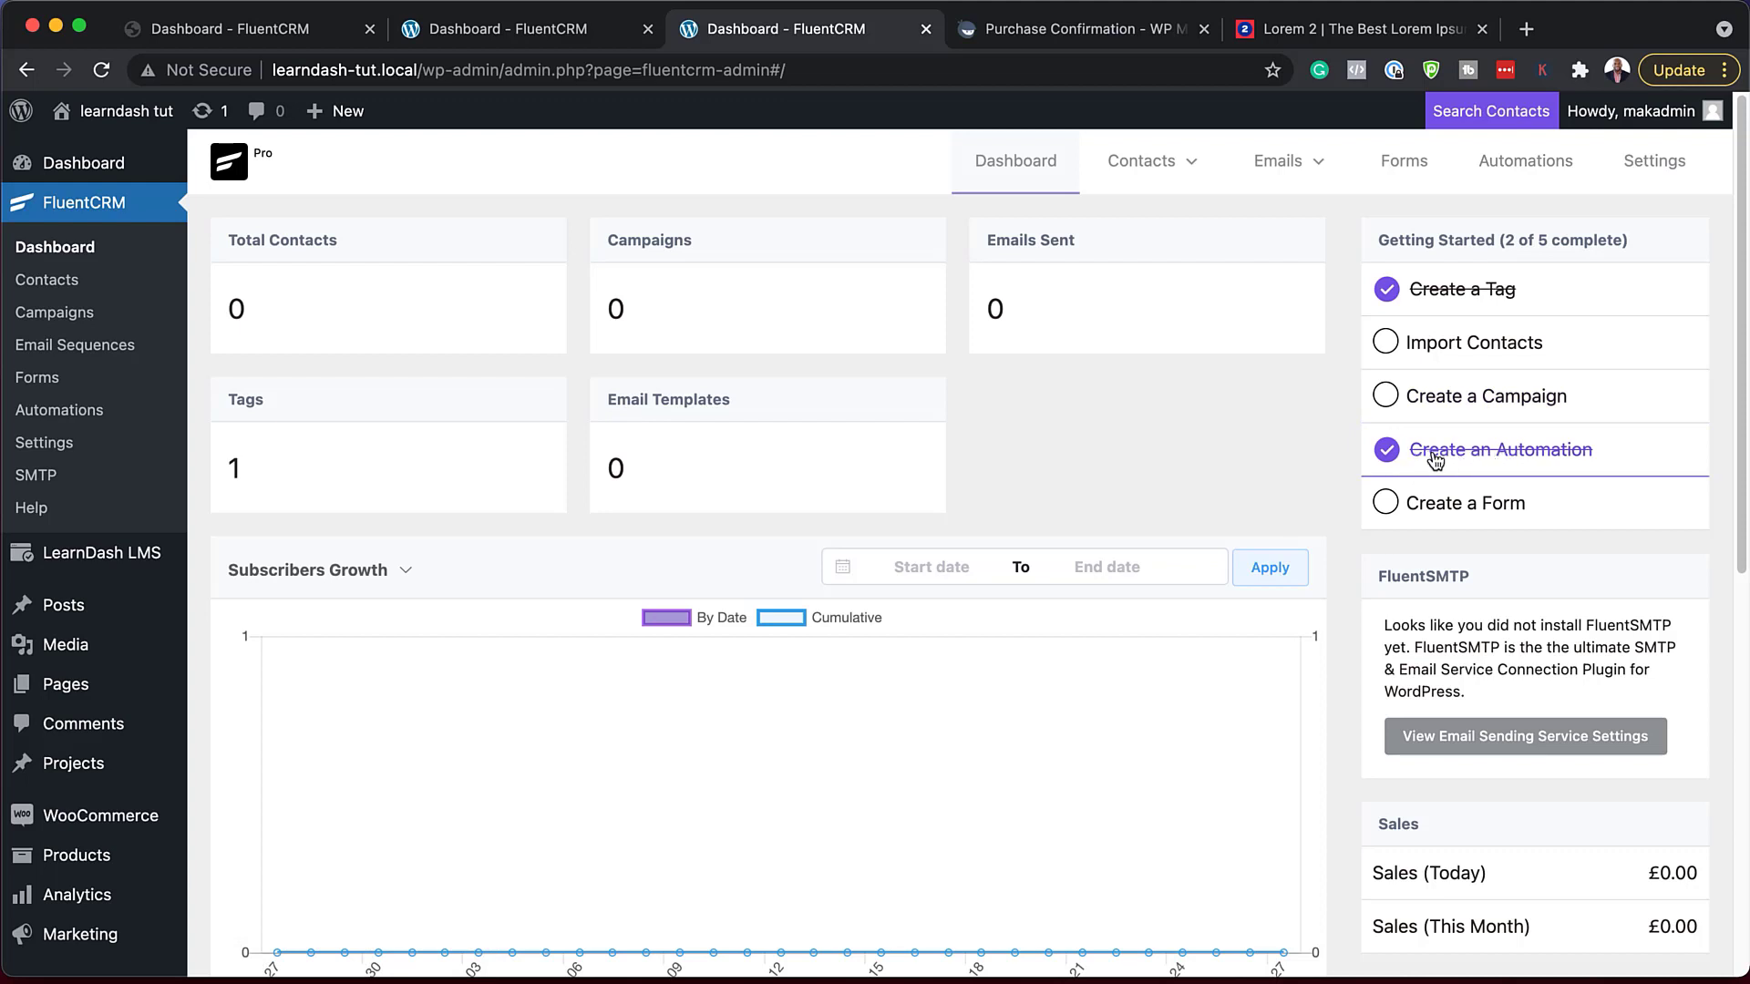
{"action": "left_click", "coordinate": [1555, 174]}
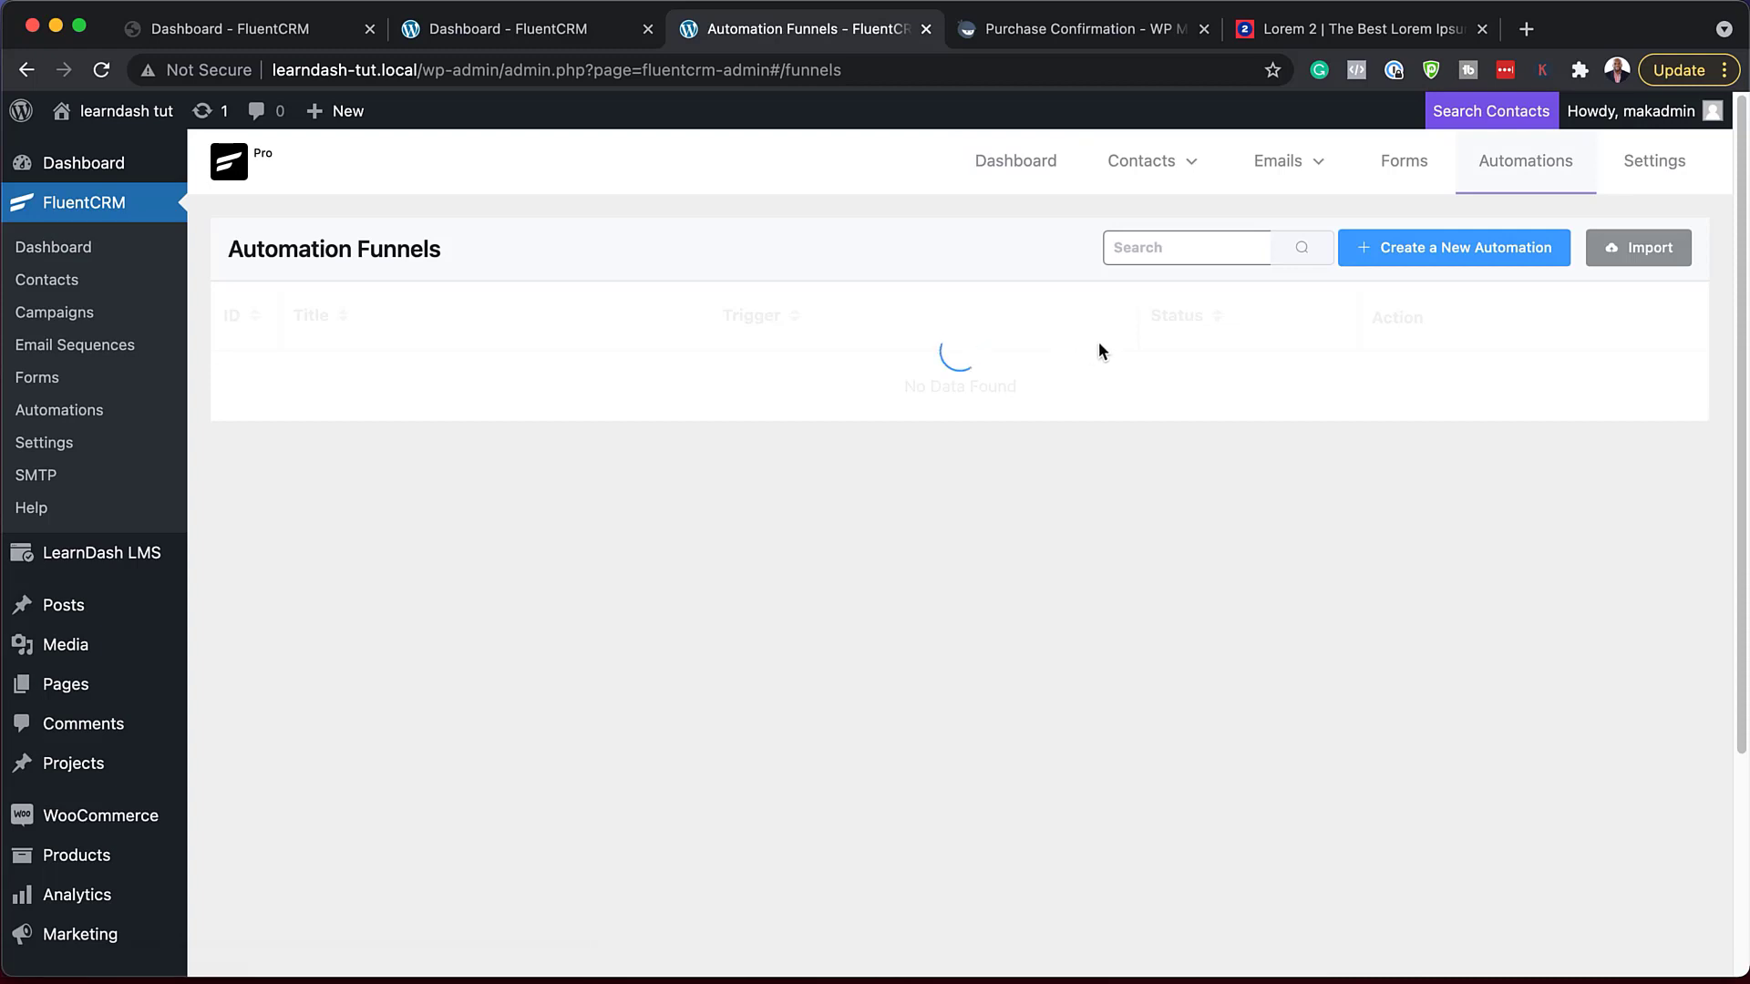
{"action": "left_click", "coordinate": [1413, 250]}
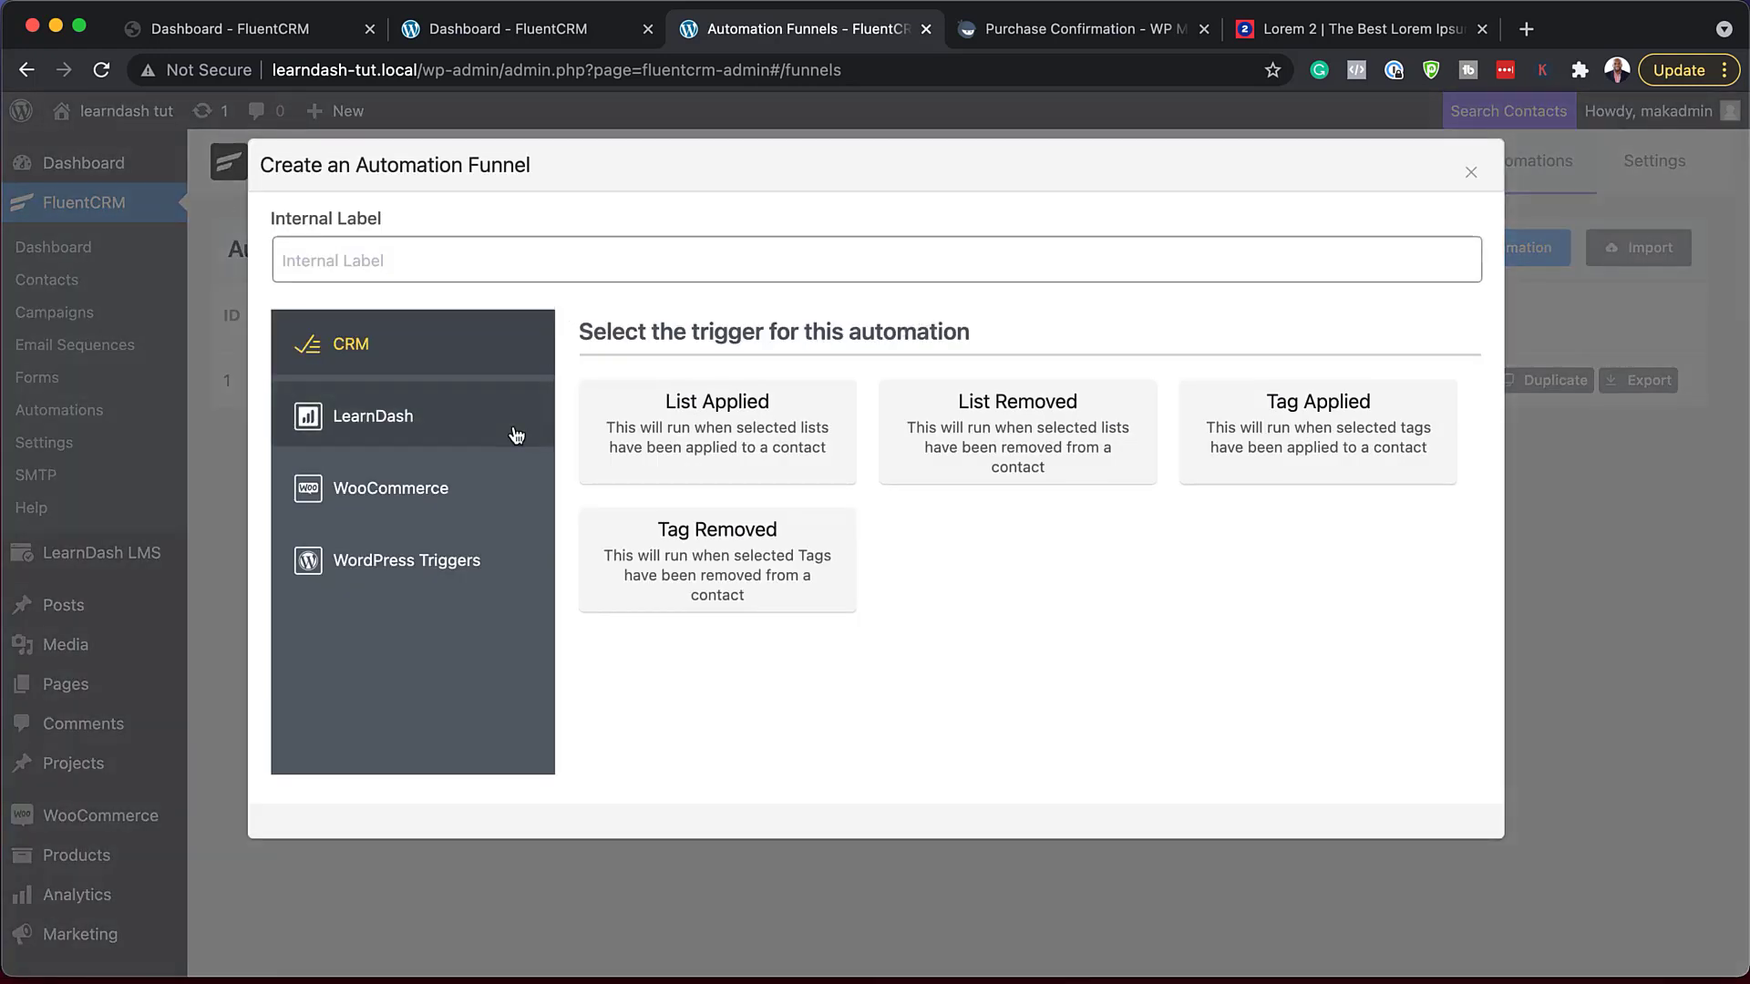
{"action": "left_click", "coordinate": [420, 246]}
{"action": "type", "text": "Cu"}
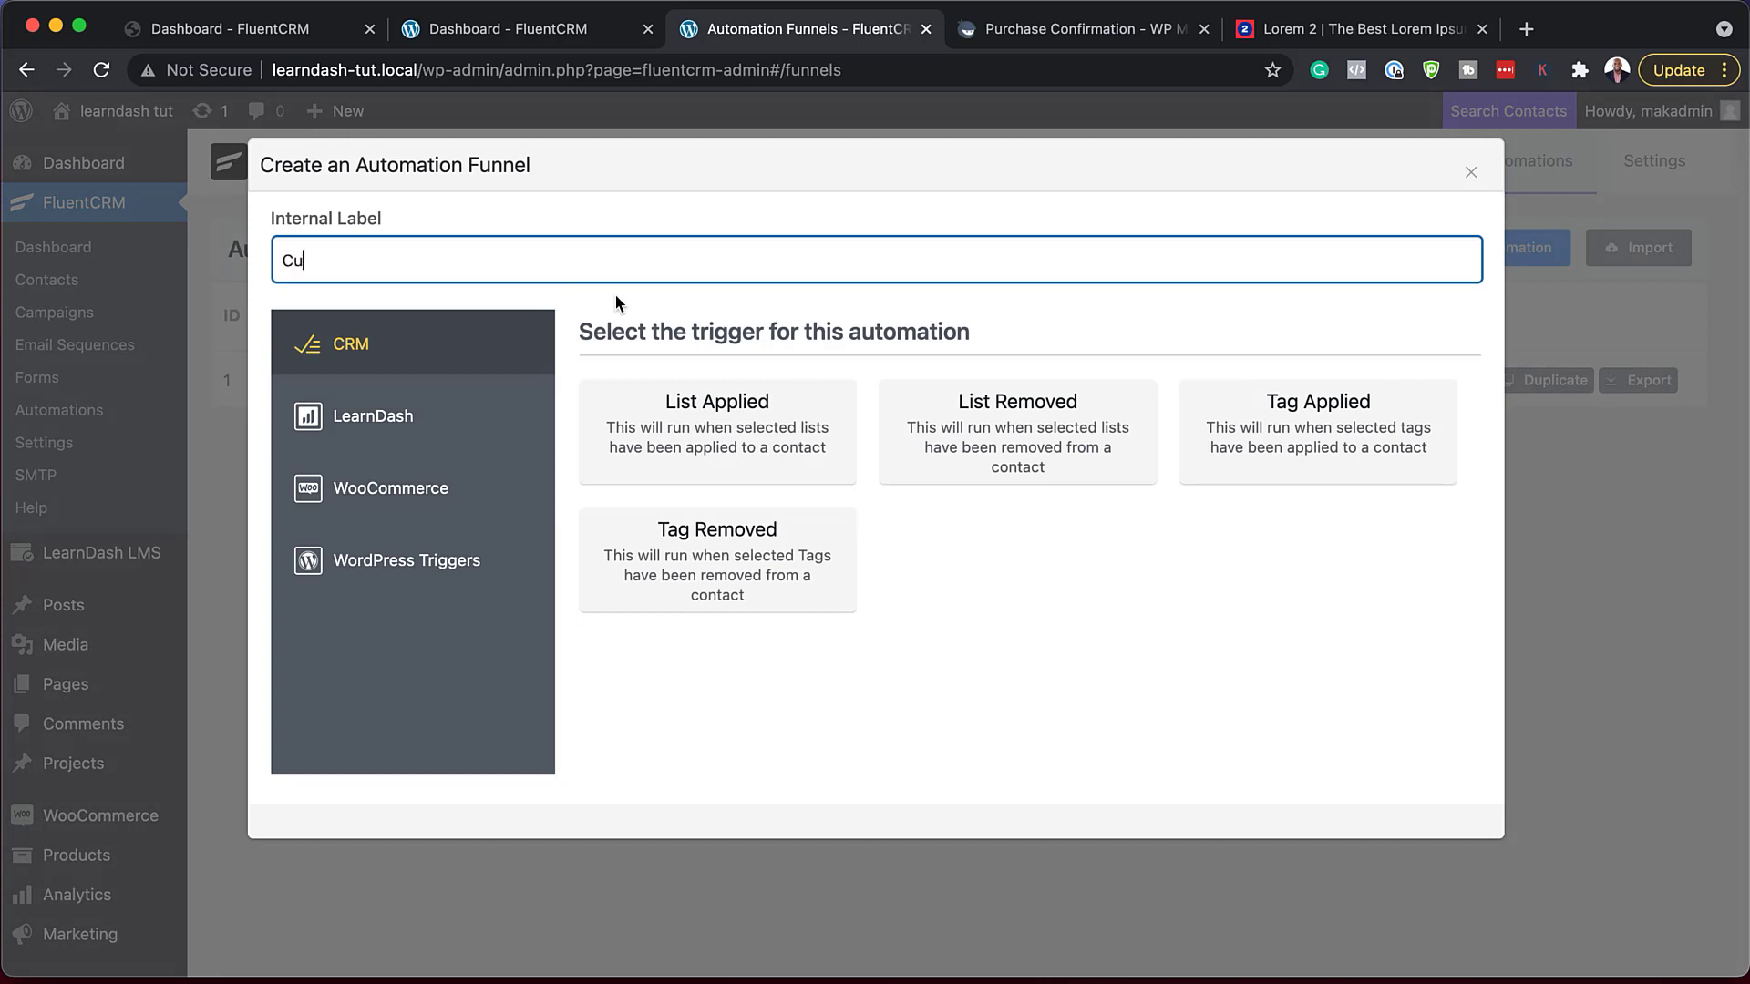
{"action": "type", "text": "stomer"}
{"action": "left_click", "coordinate": [453, 514]}
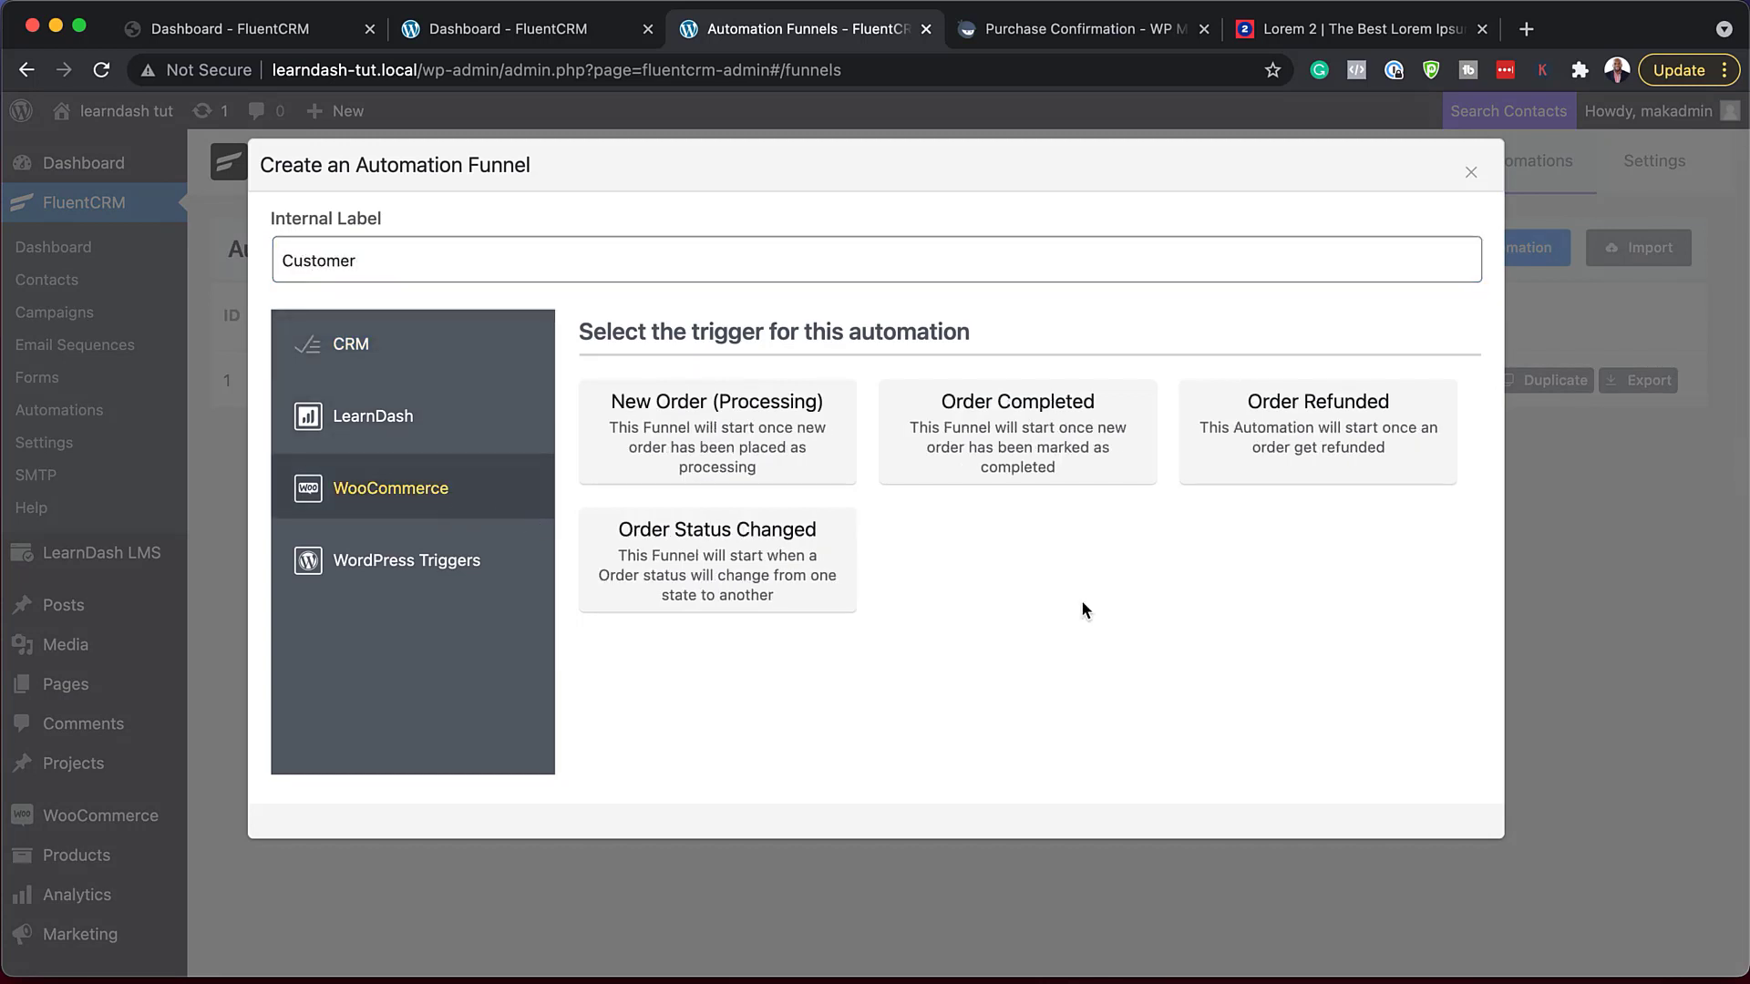
{"action": "left_click", "coordinate": [718, 428]}
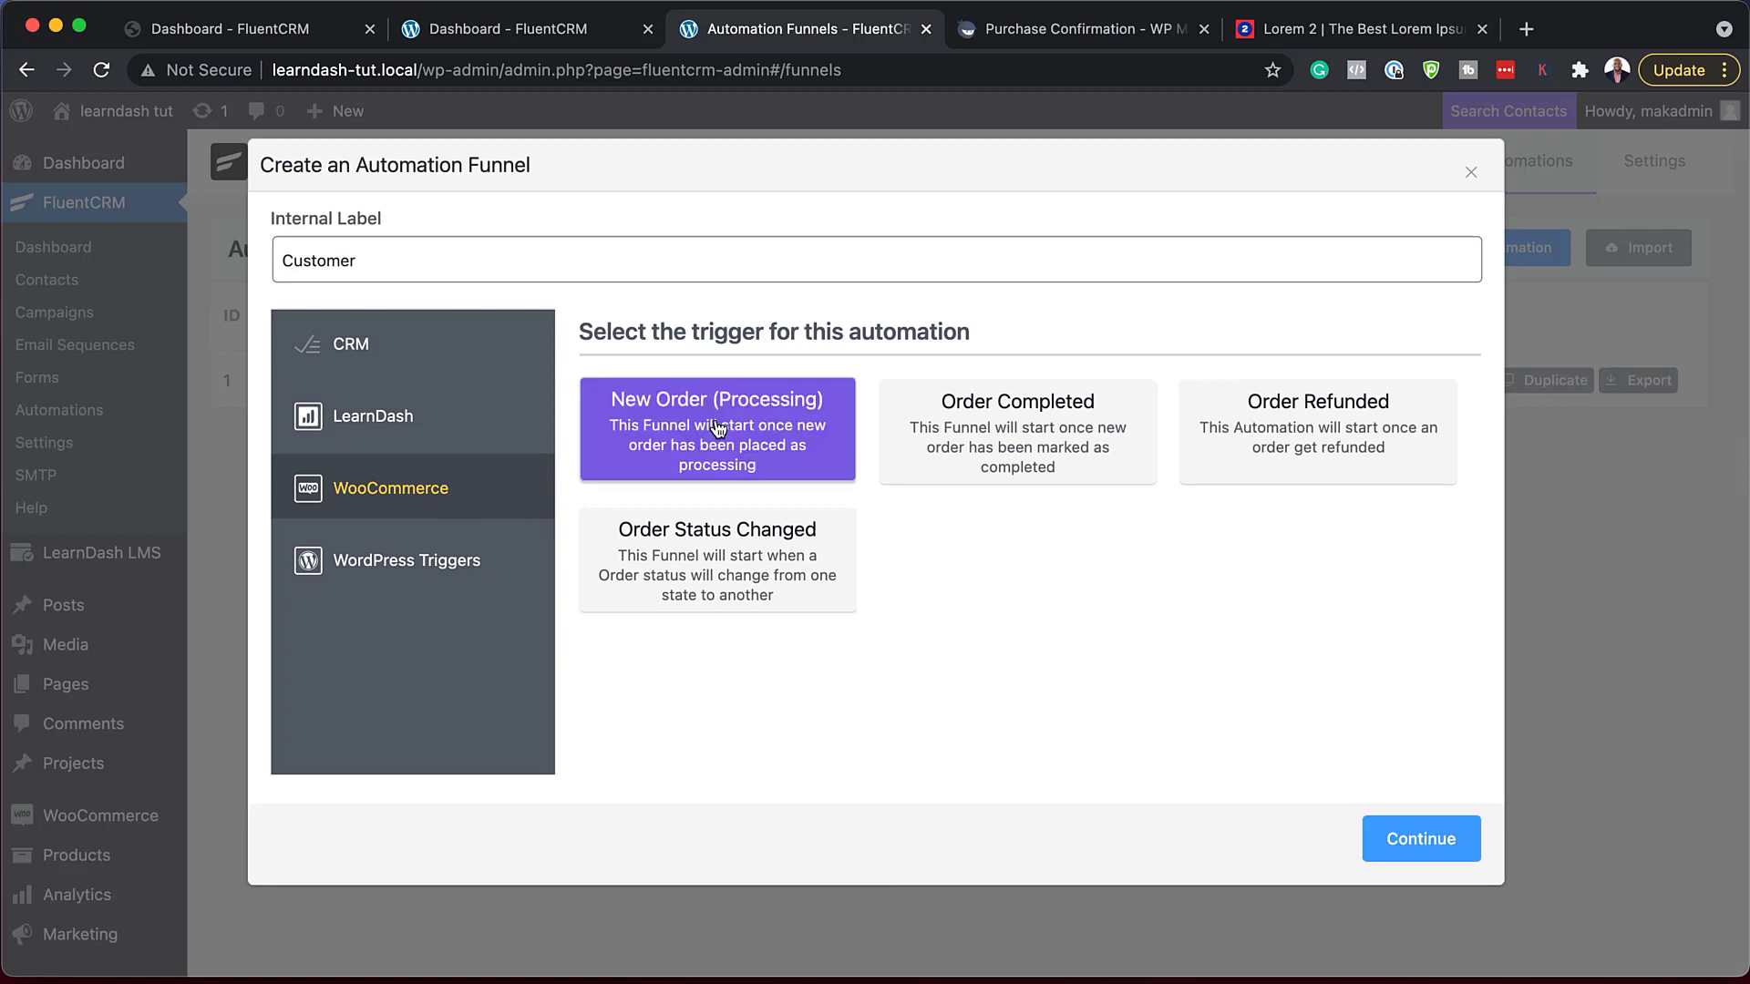
{"action": "left_click", "coordinate": [1422, 839]}
- Save the Customer funnel settings with blank target products and any type of purchase, and open the choices for its first action
{"action": "left_click", "coordinate": [390, 508]}
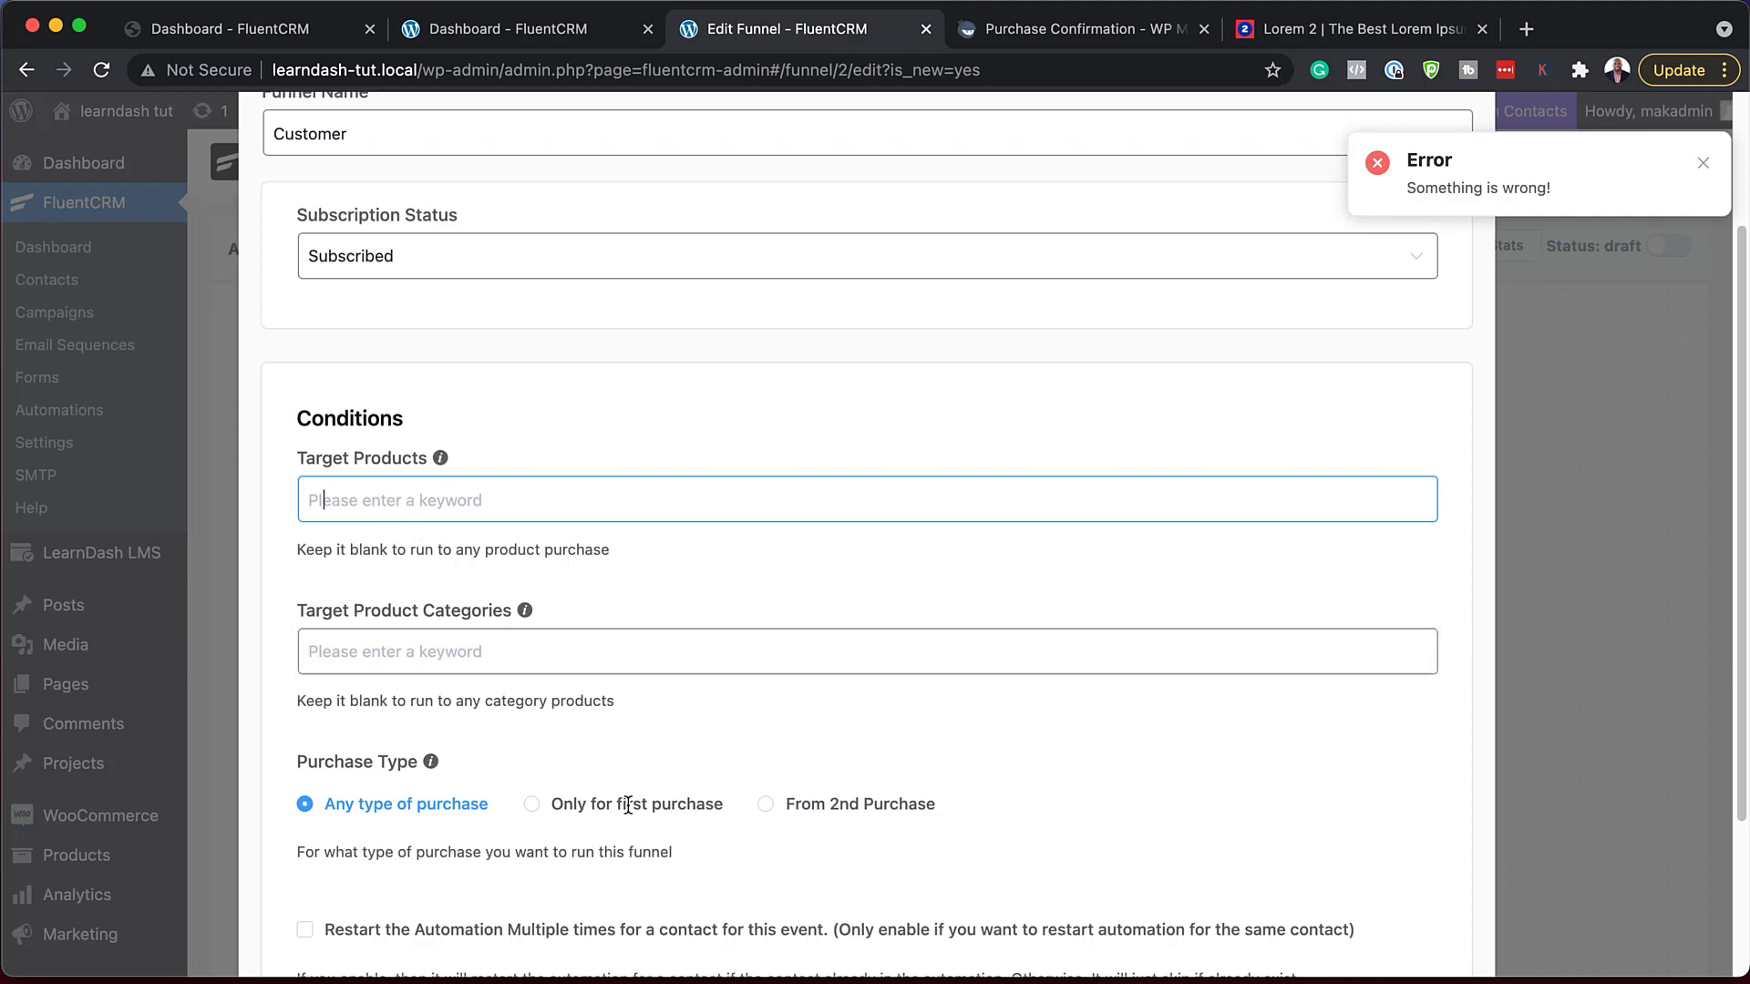
{"action": "scroll", "coordinate": [506, 854], "scroll_direction": "down", "scroll_amount": 1}
{"action": "scroll", "coordinate": [506, 854], "scroll_direction": "down", "scroll_amount": 3}
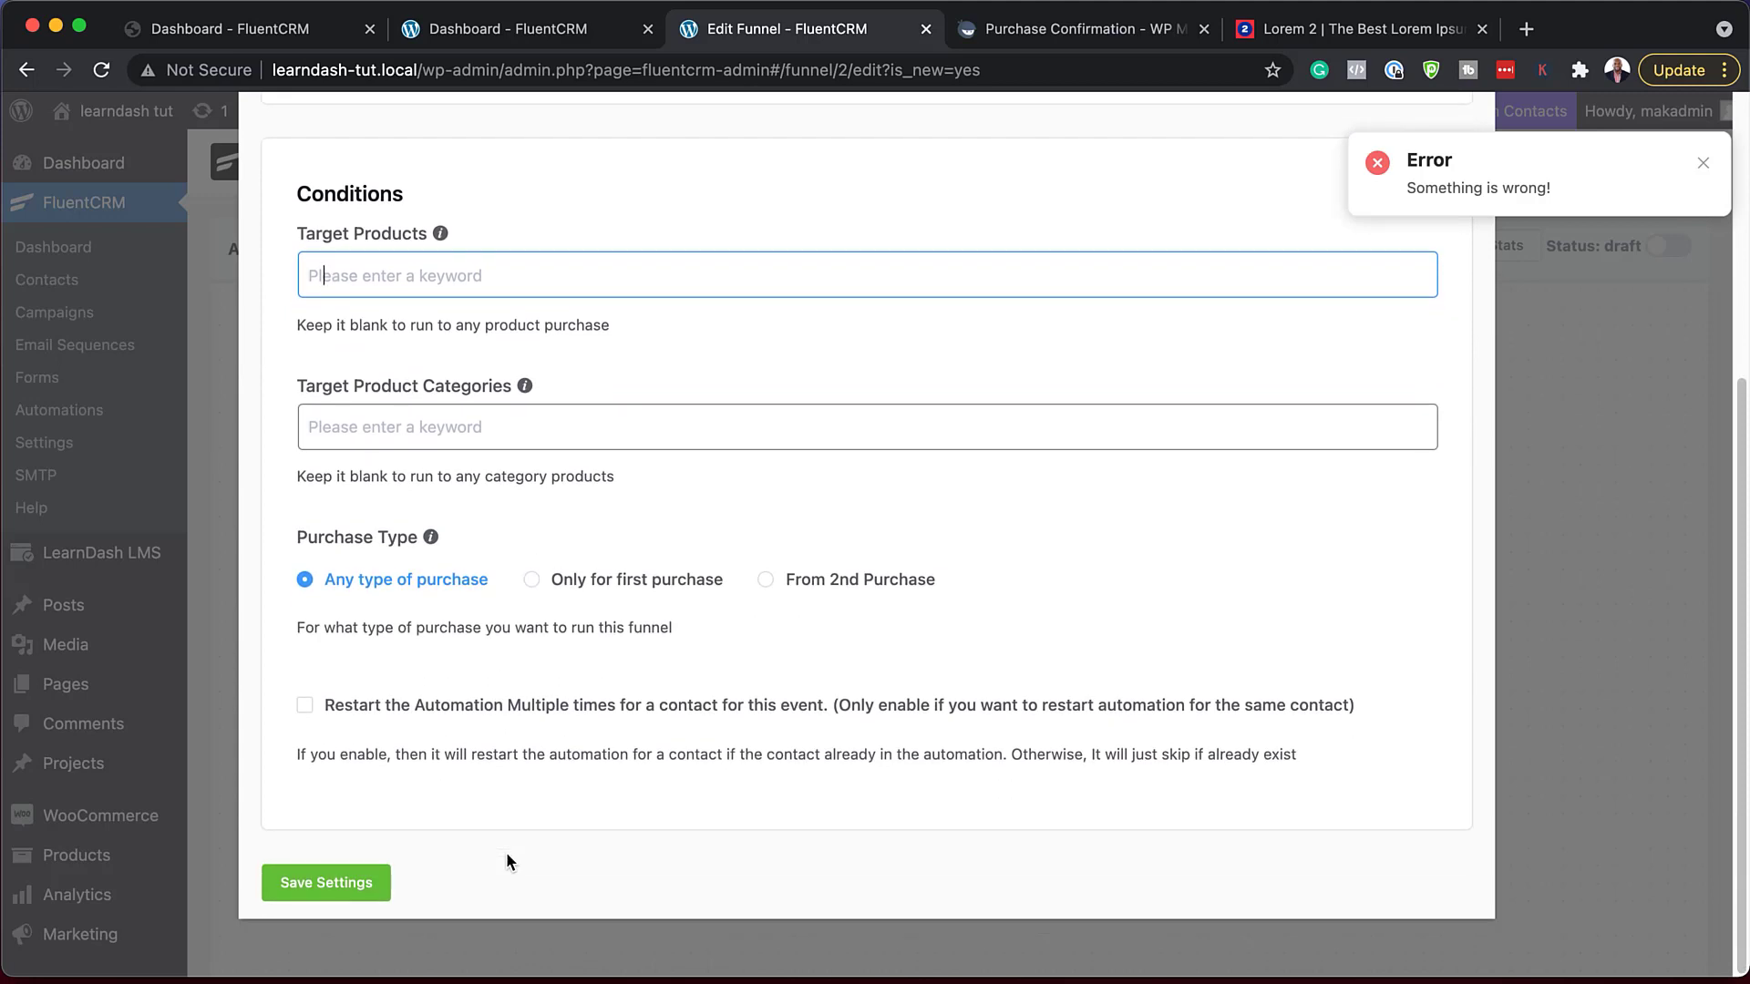
{"action": "left_click", "coordinate": [353, 890]}
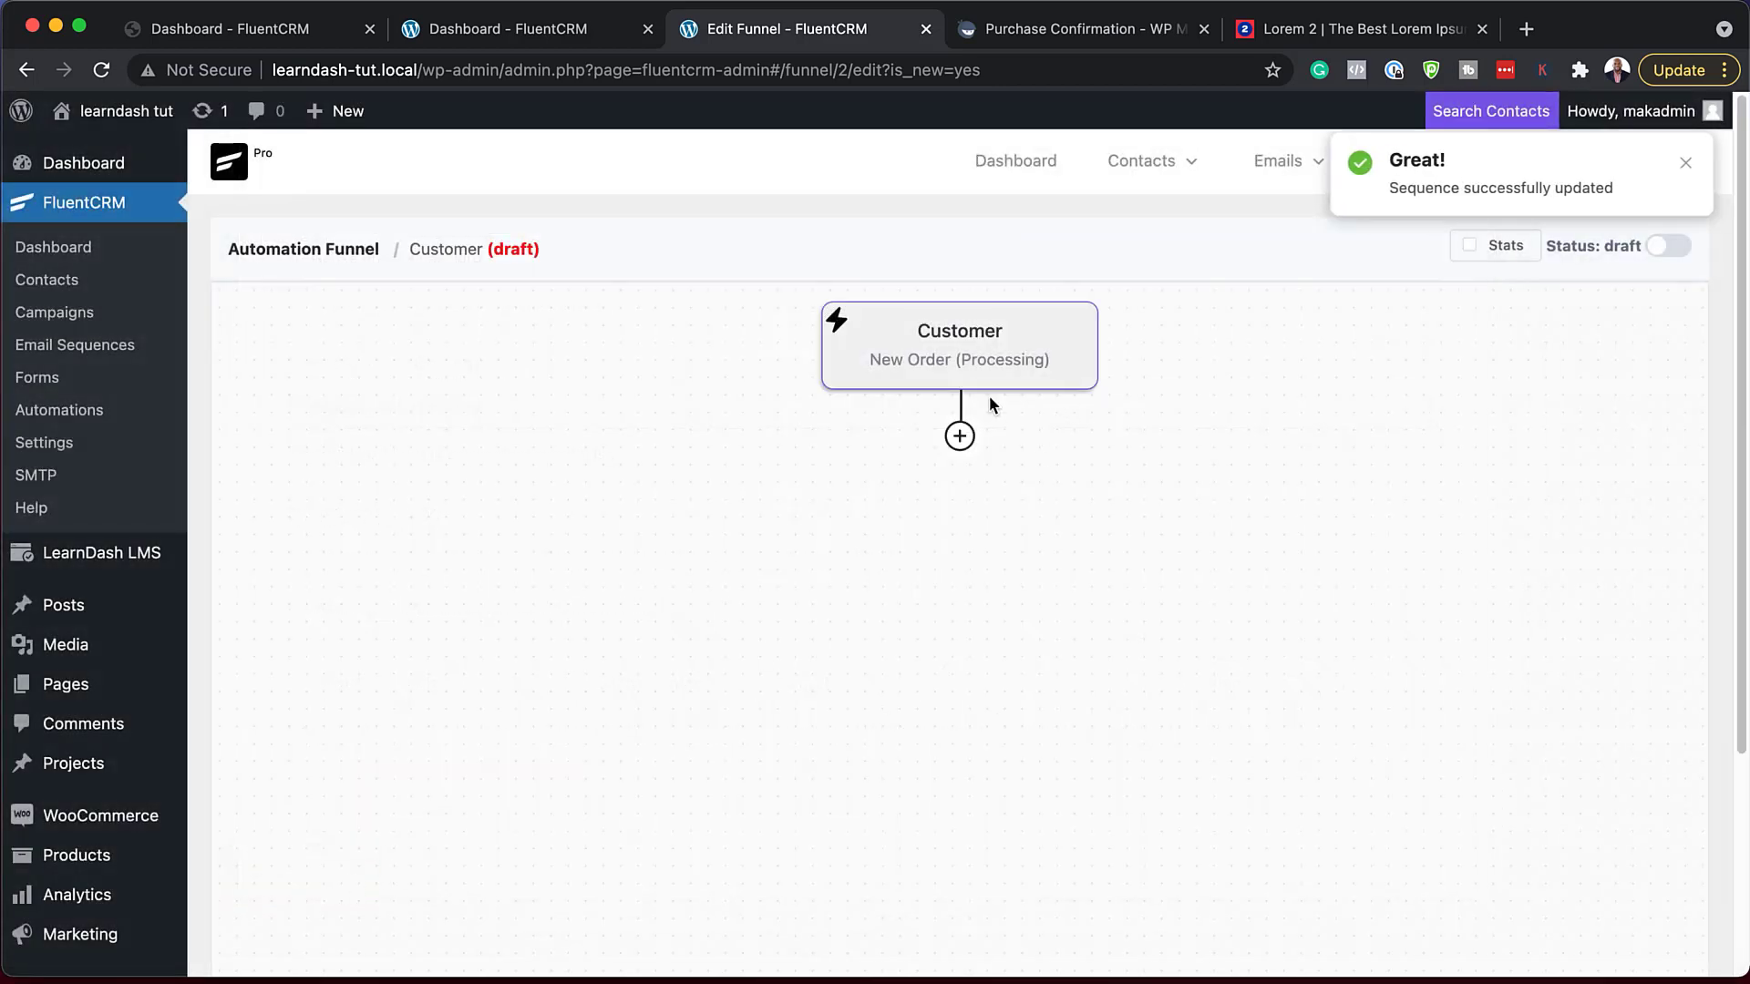
{"action": "left_click", "coordinate": [960, 438]}
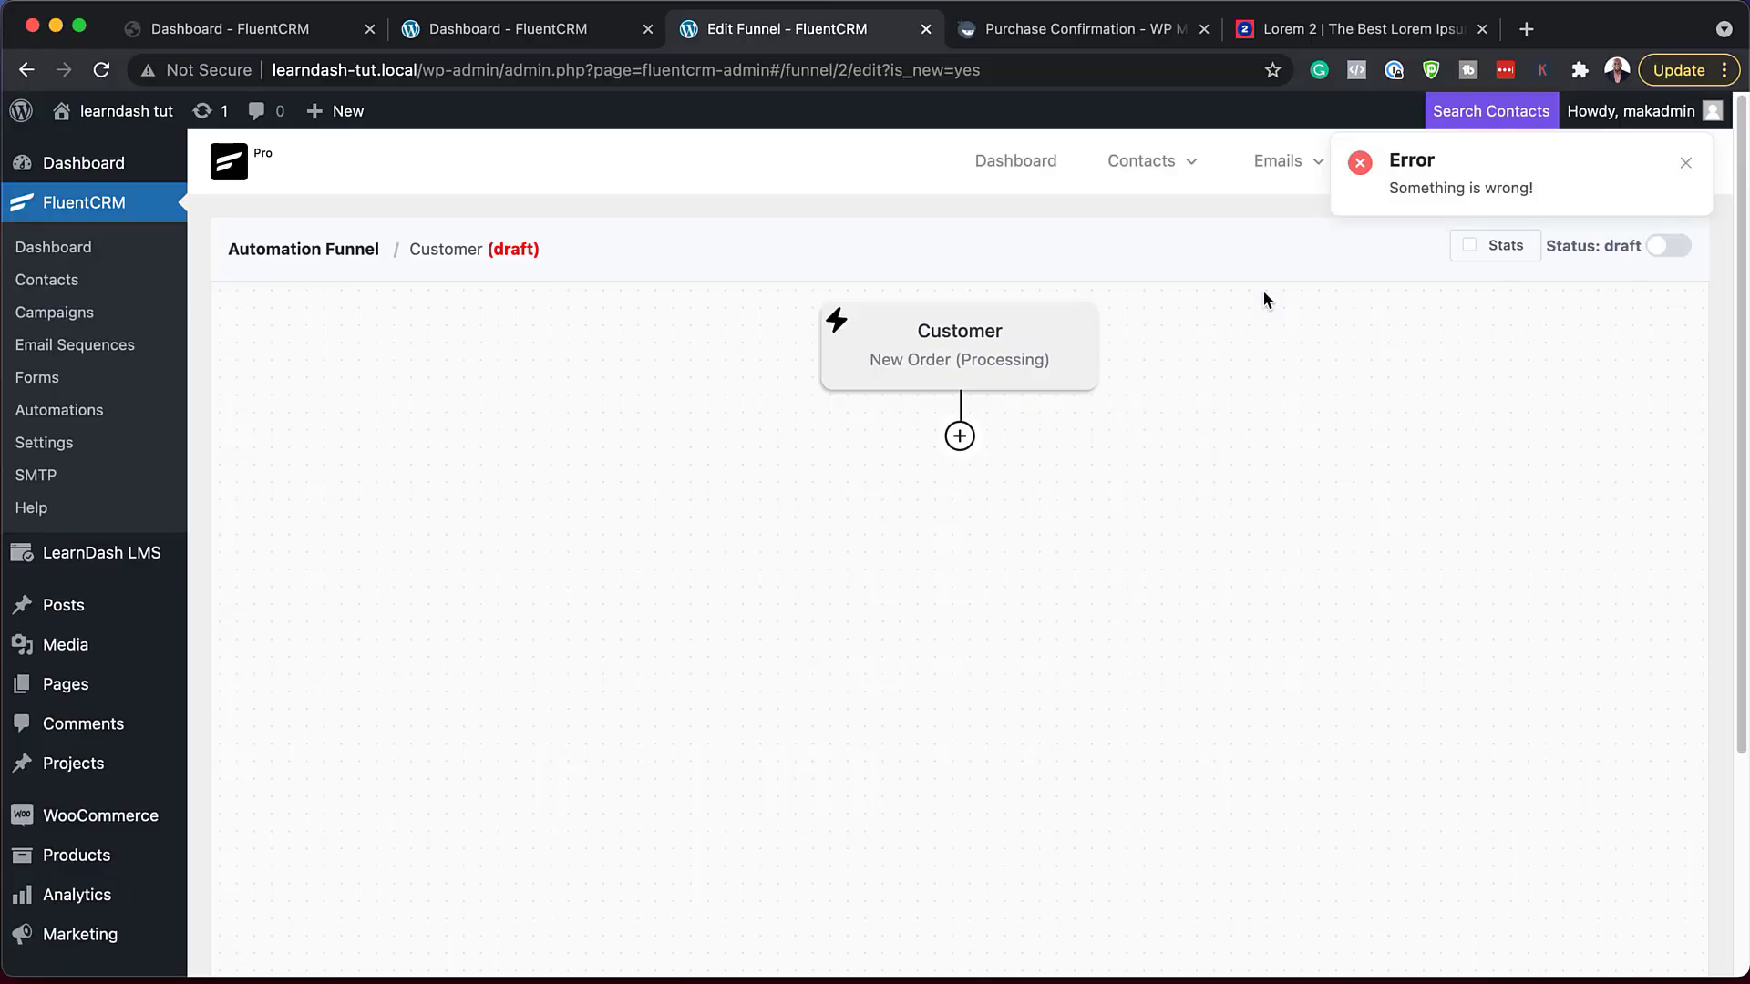
- Check the list of WooCommerce products
{"action": "mouse_move", "coordinate": [1292, 169]}
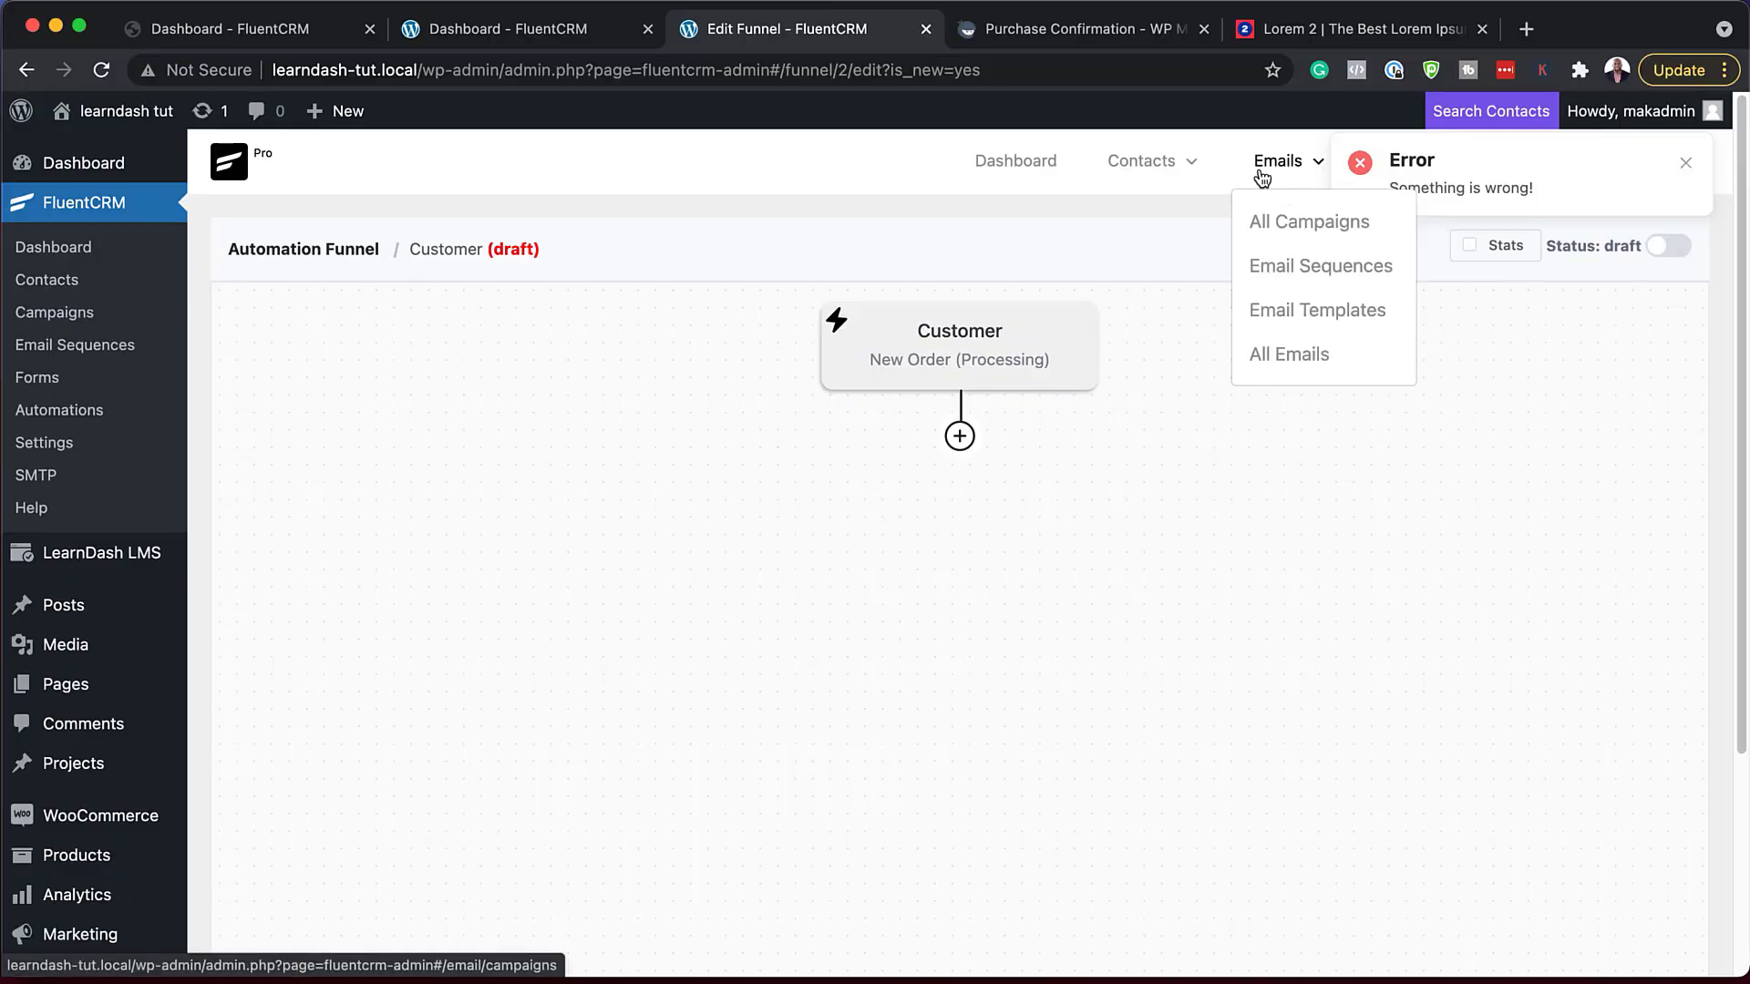
{"action": "mouse_move", "coordinate": [165, 868]}
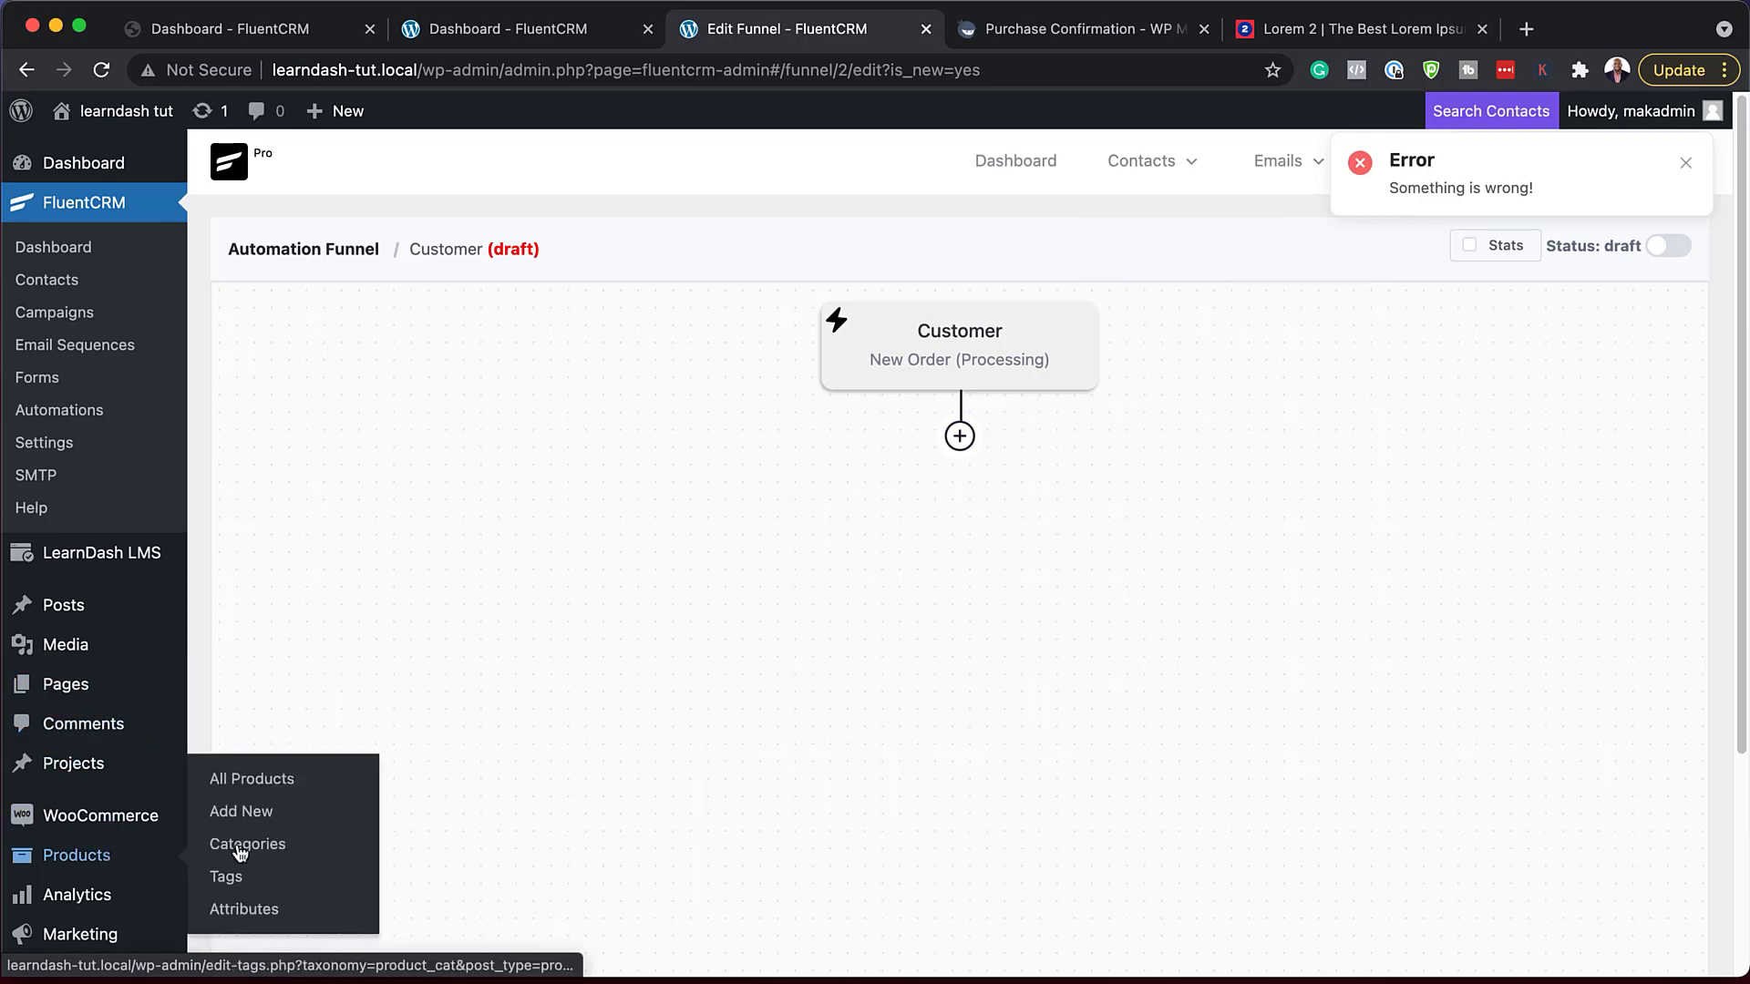
{"action": "left_click", "coordinate": [242, 814]}
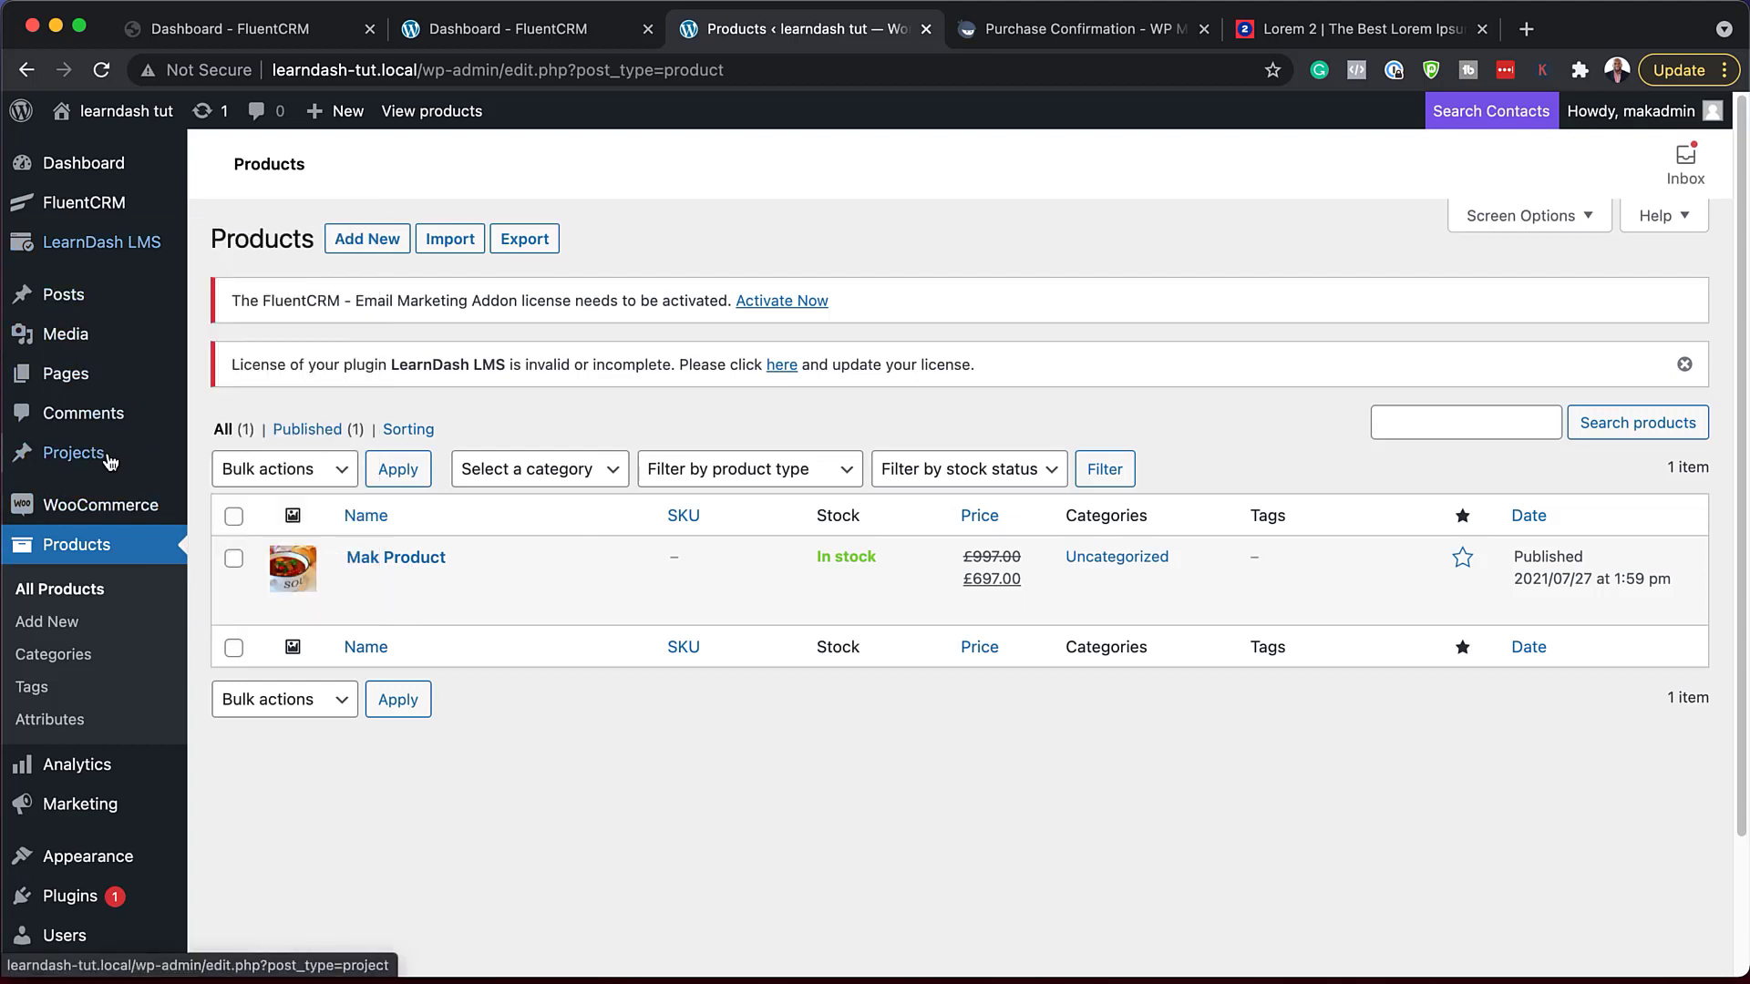
- Create the first FluentCRM email campaign with the title "Test"
{"action": "left_click", "coordinate": [101, 204]}
{"action": "mouse_move", "coordinate": [1285, 161]}
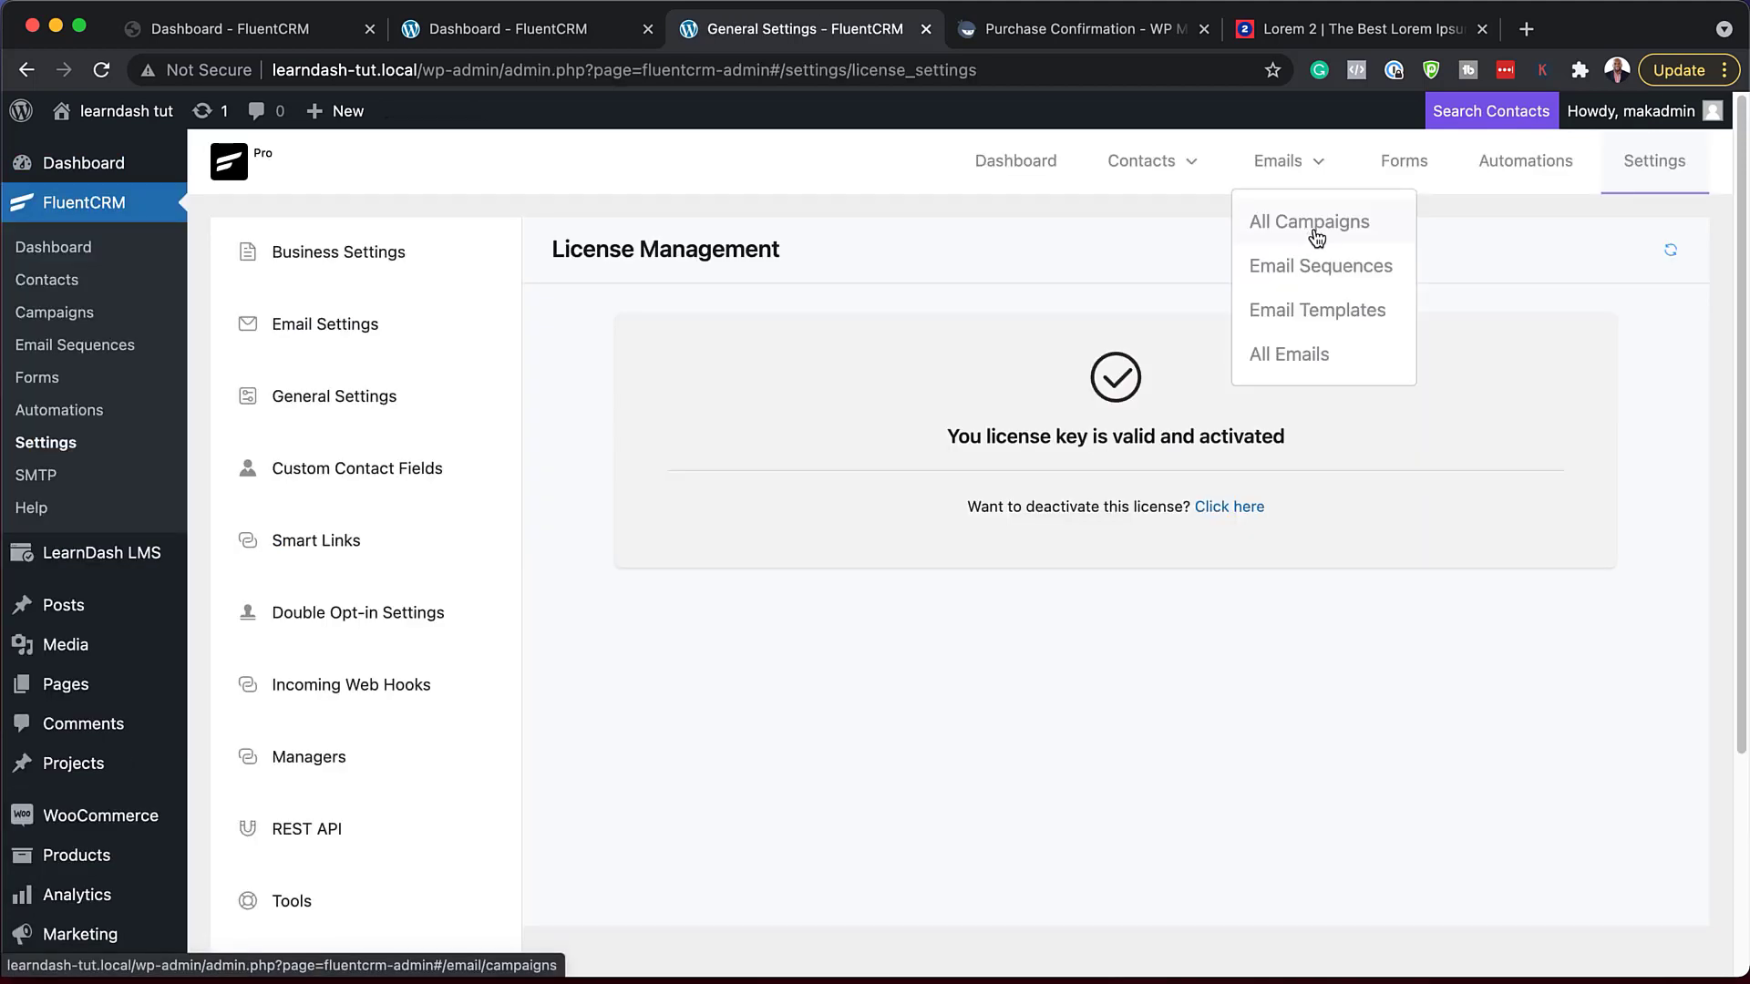
{"action": "left_click", "coordinate": [1325, 228]}
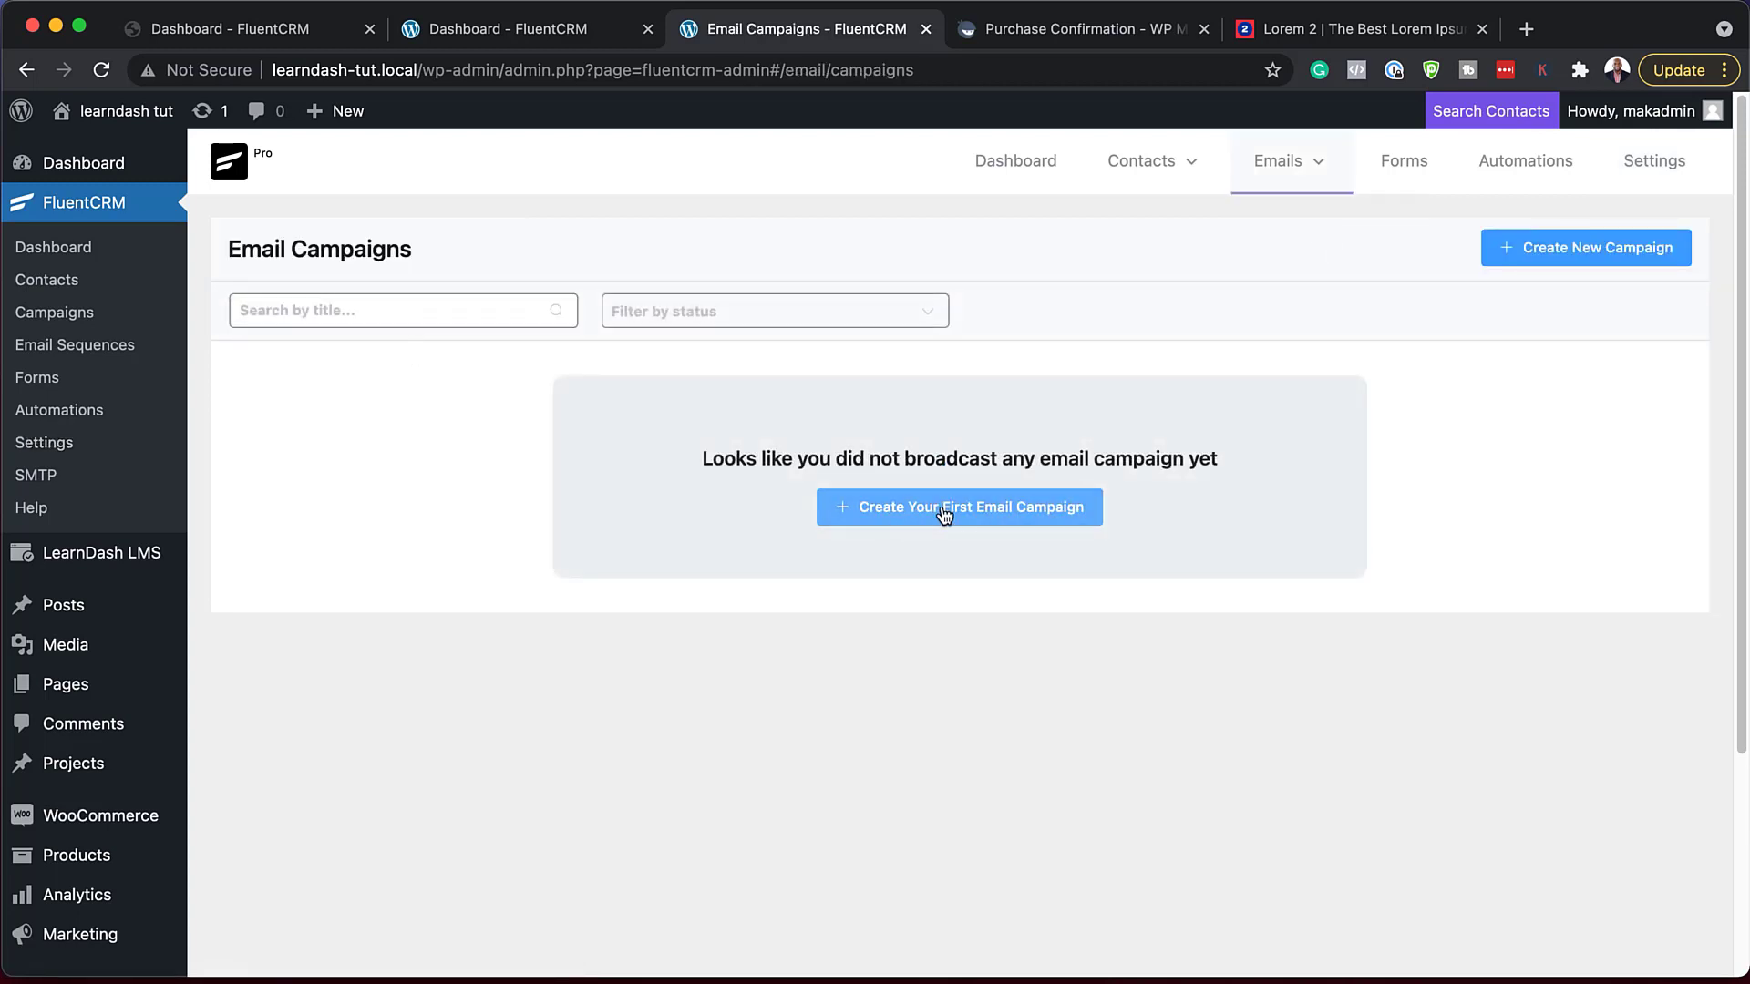
{"action": "left_click", "coordinate": [944, 515]}
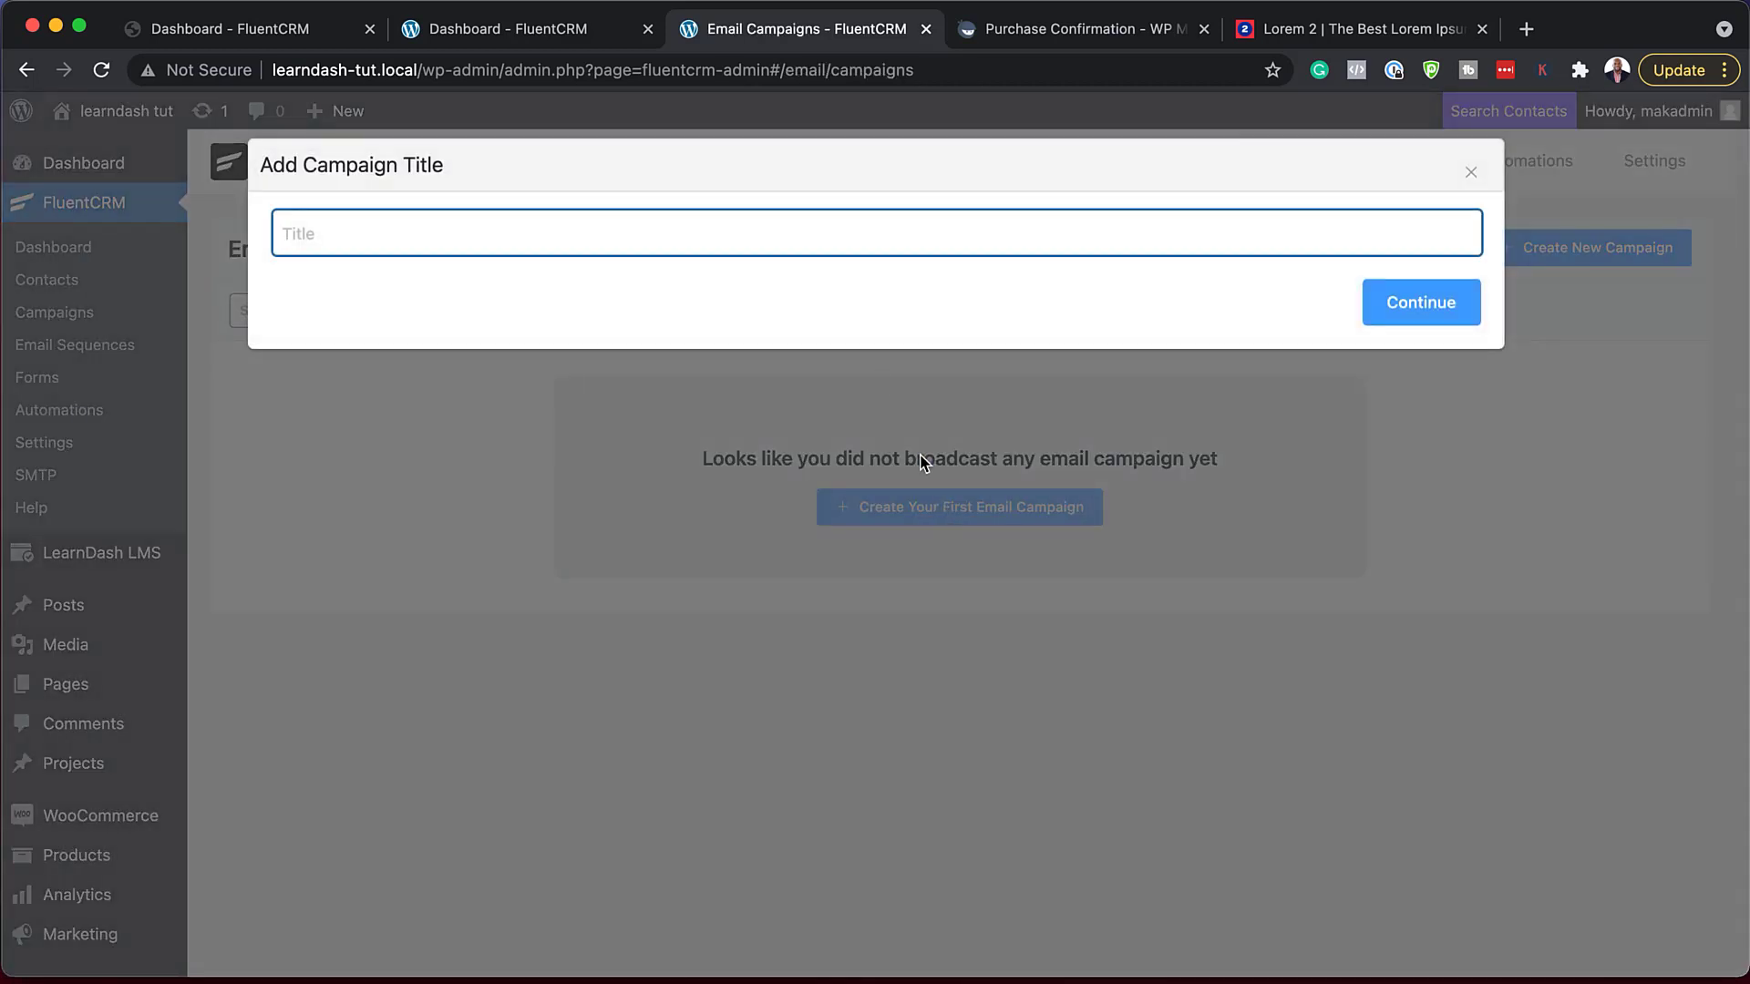
{"action": "type", "text": "Test"}
{"action": "left_click", "coordinate": [1419, 304]}
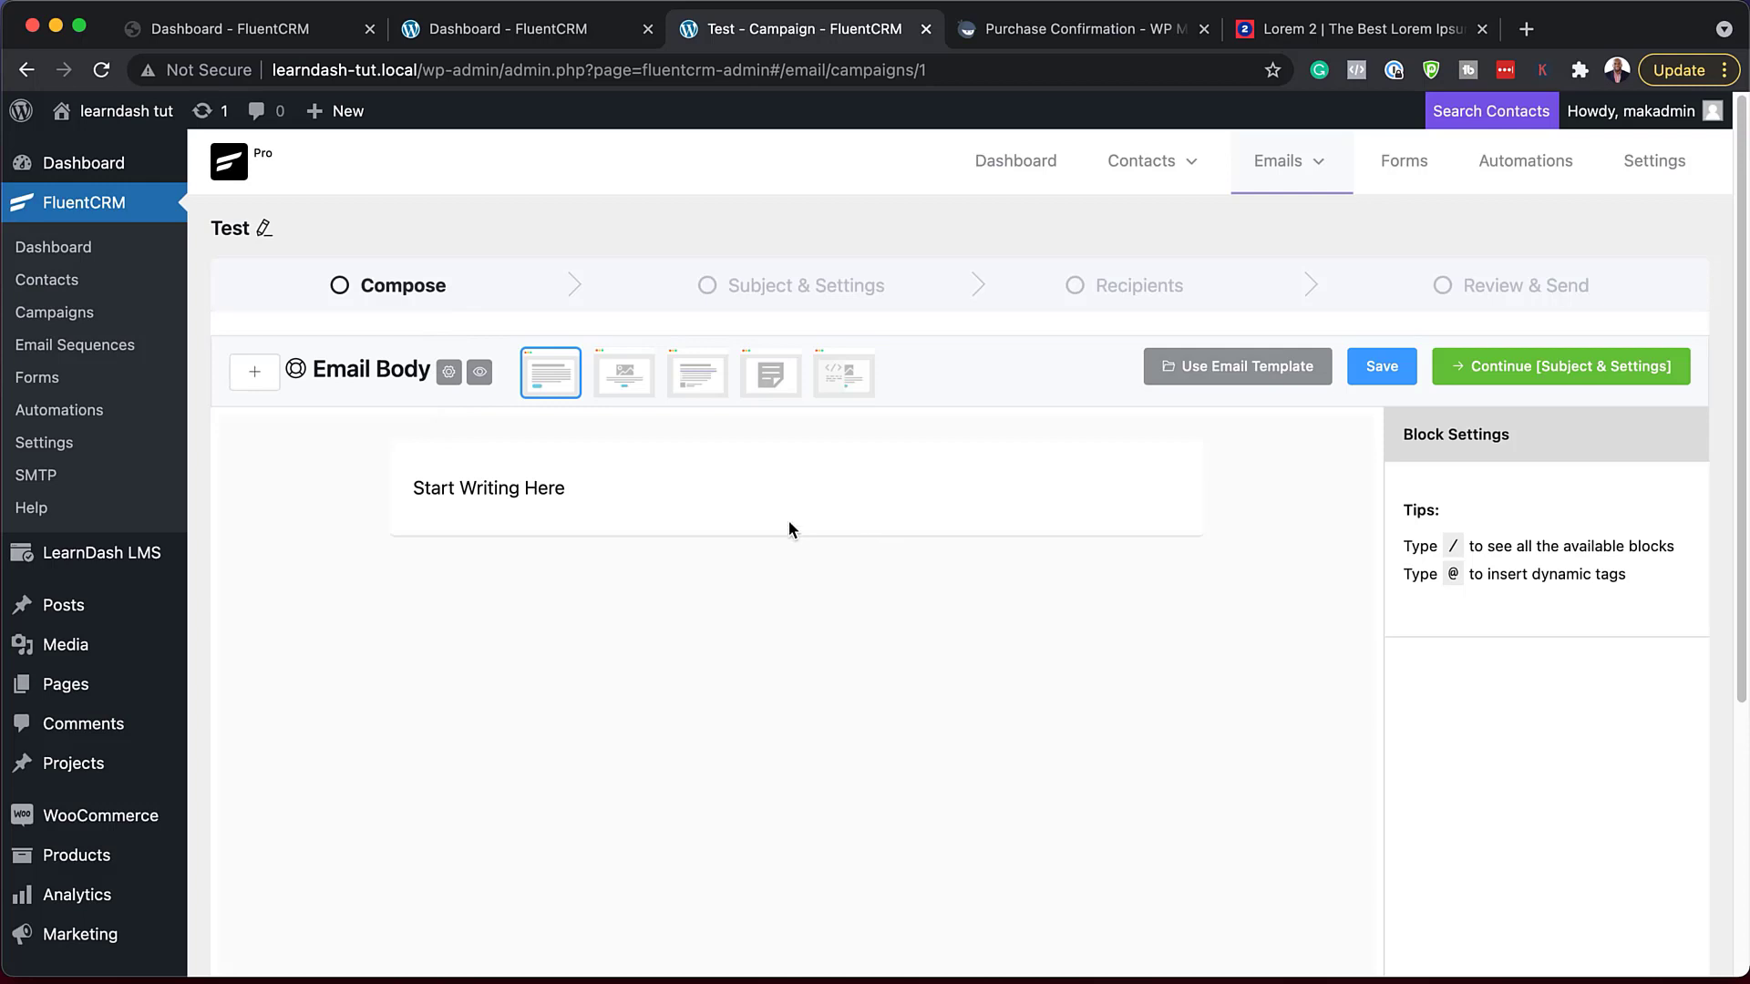
- Replace the email body's placeholder with "Hello," and the contact's Full Name dynamic tag, and add a Lorem ipsum paragraph below it
{"action": "triple_click", "coordinate": [591, 493]}
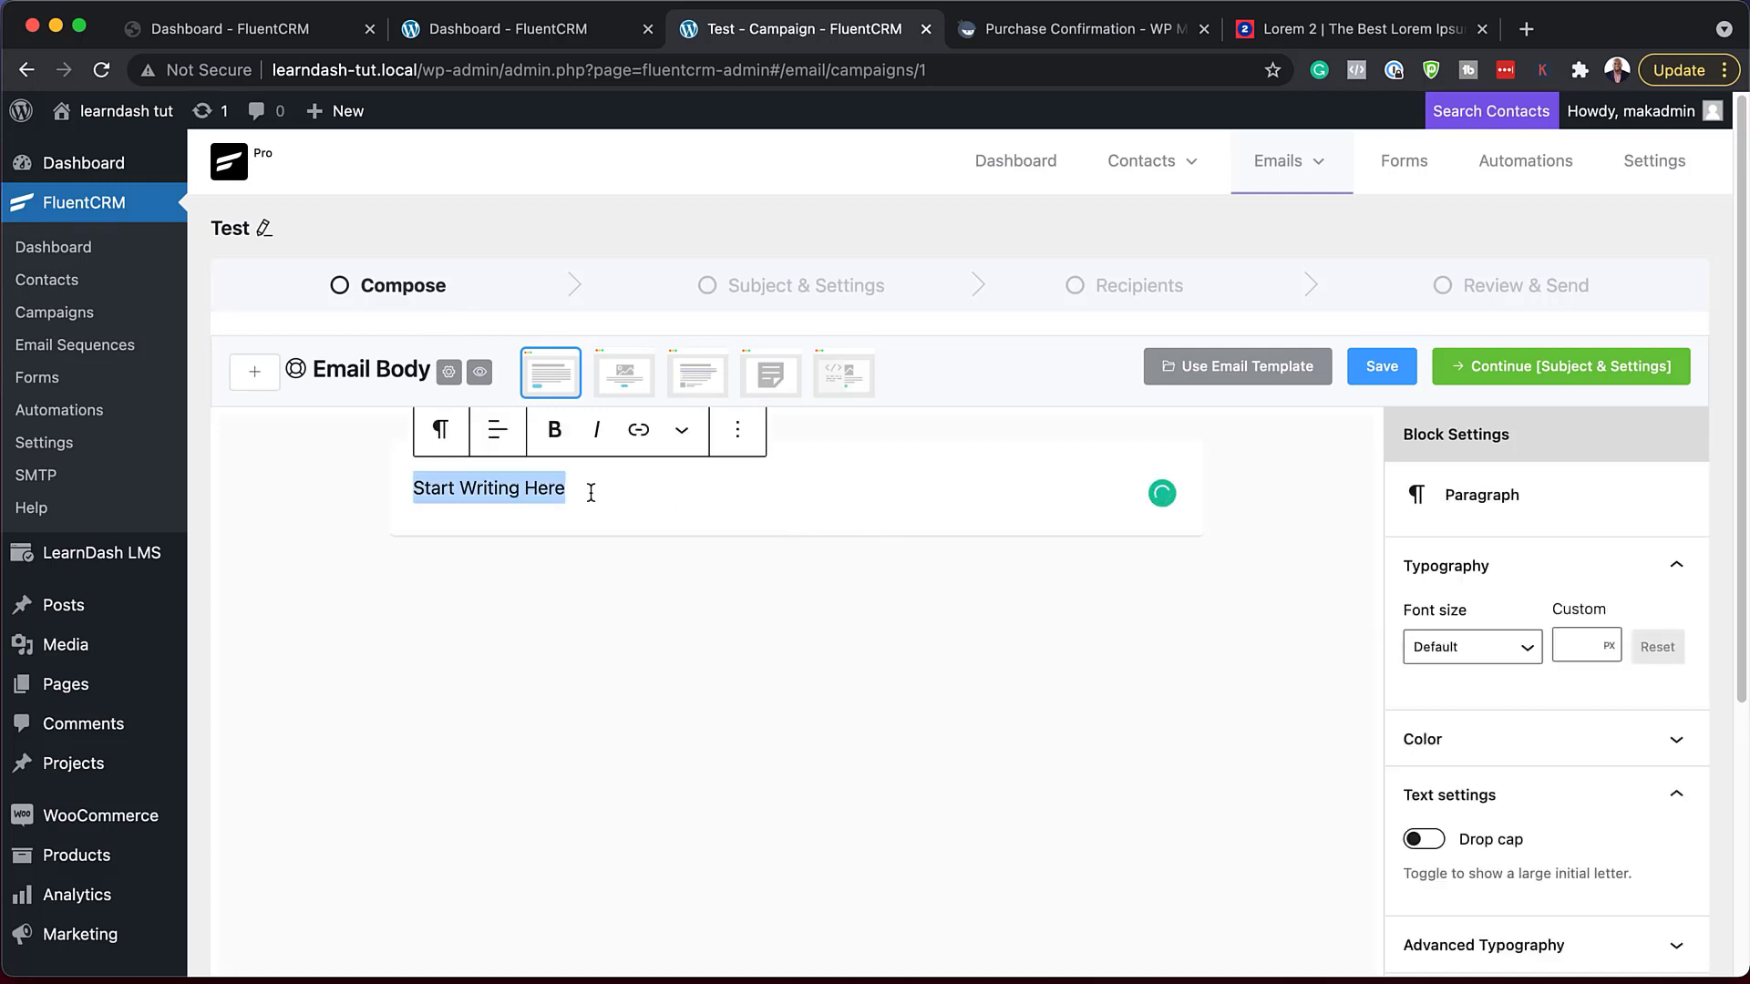
{"action": "type", "text": "He"}
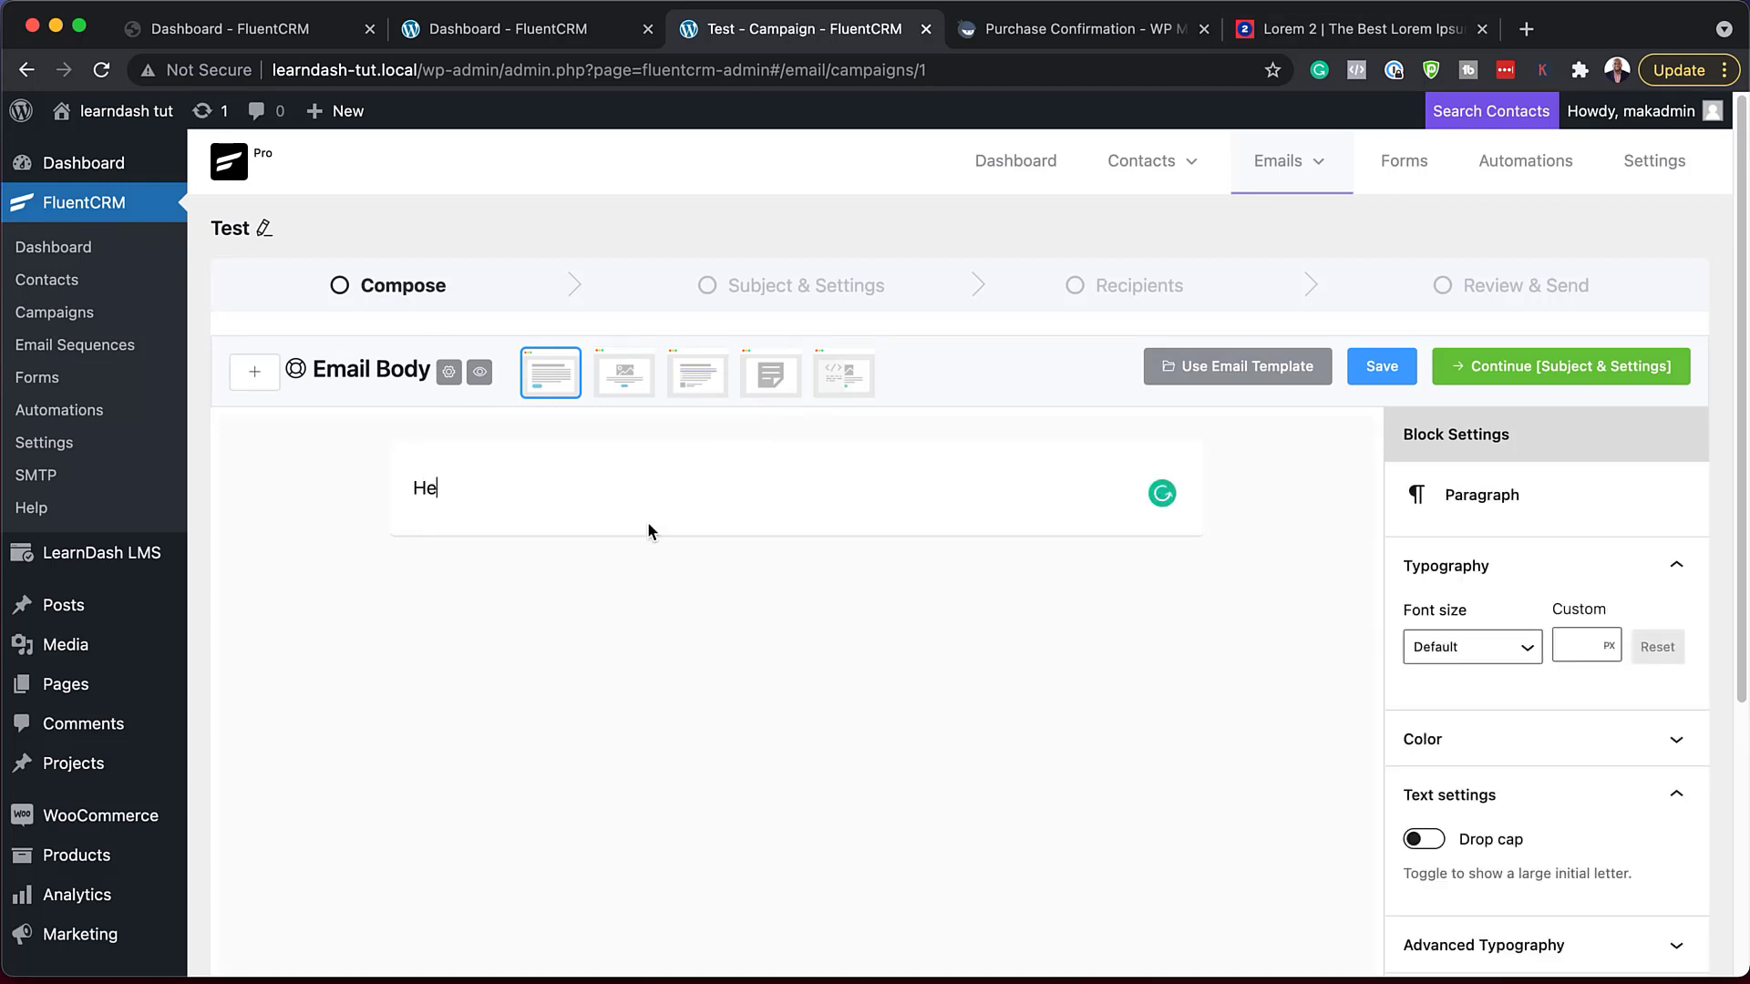
{"action": "type", "text": "llo"}
{"action": "key", "text": "BackSpace"}
{"action": "type", "text": ", @"}
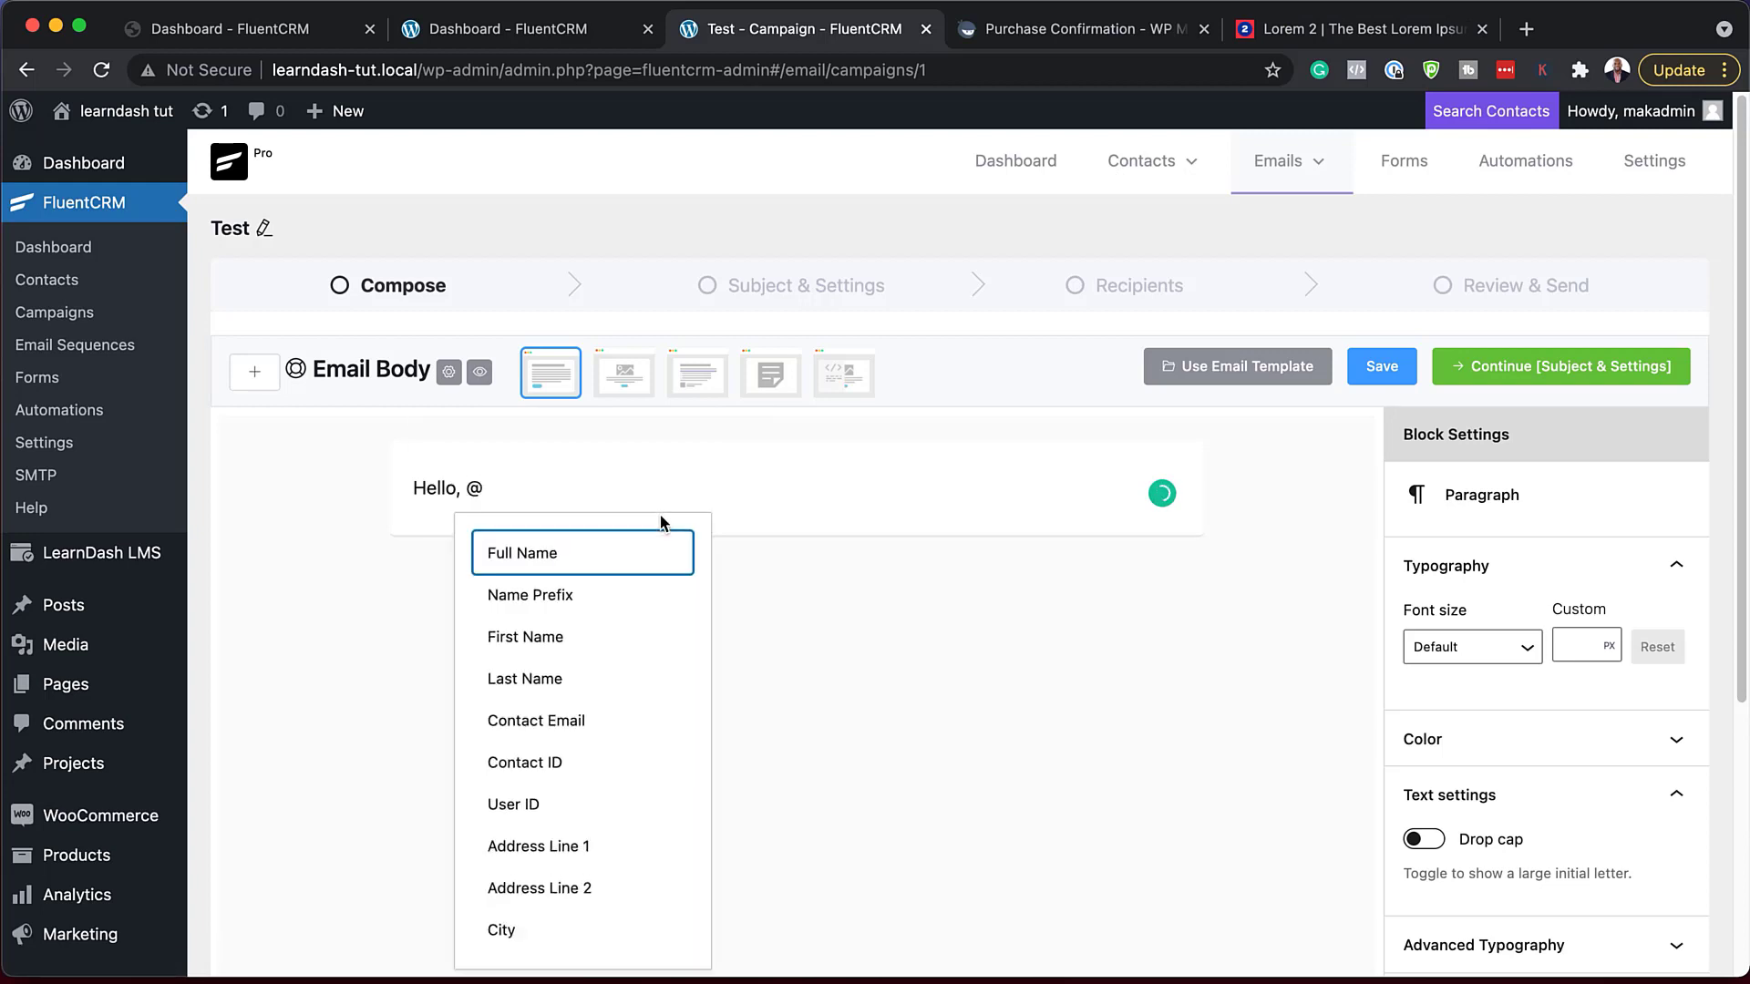
{"action": "left_click", "coordinate": [598, 562]}
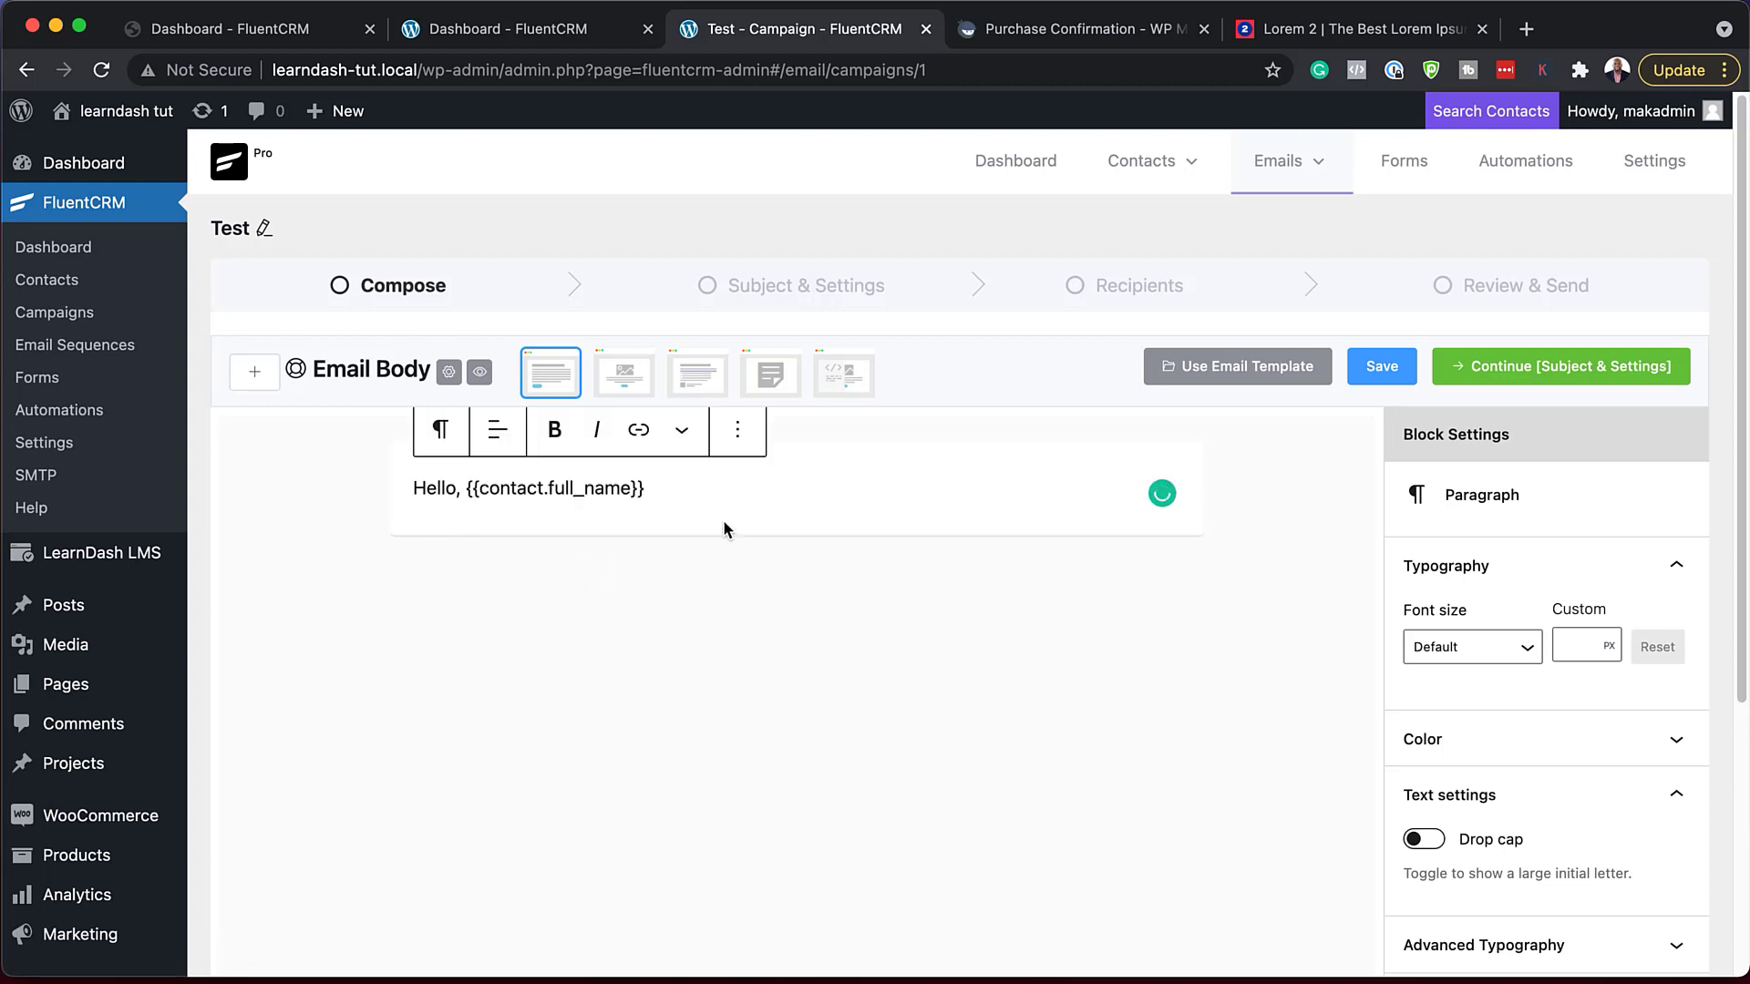
{"action": "key", "text": "Return"}
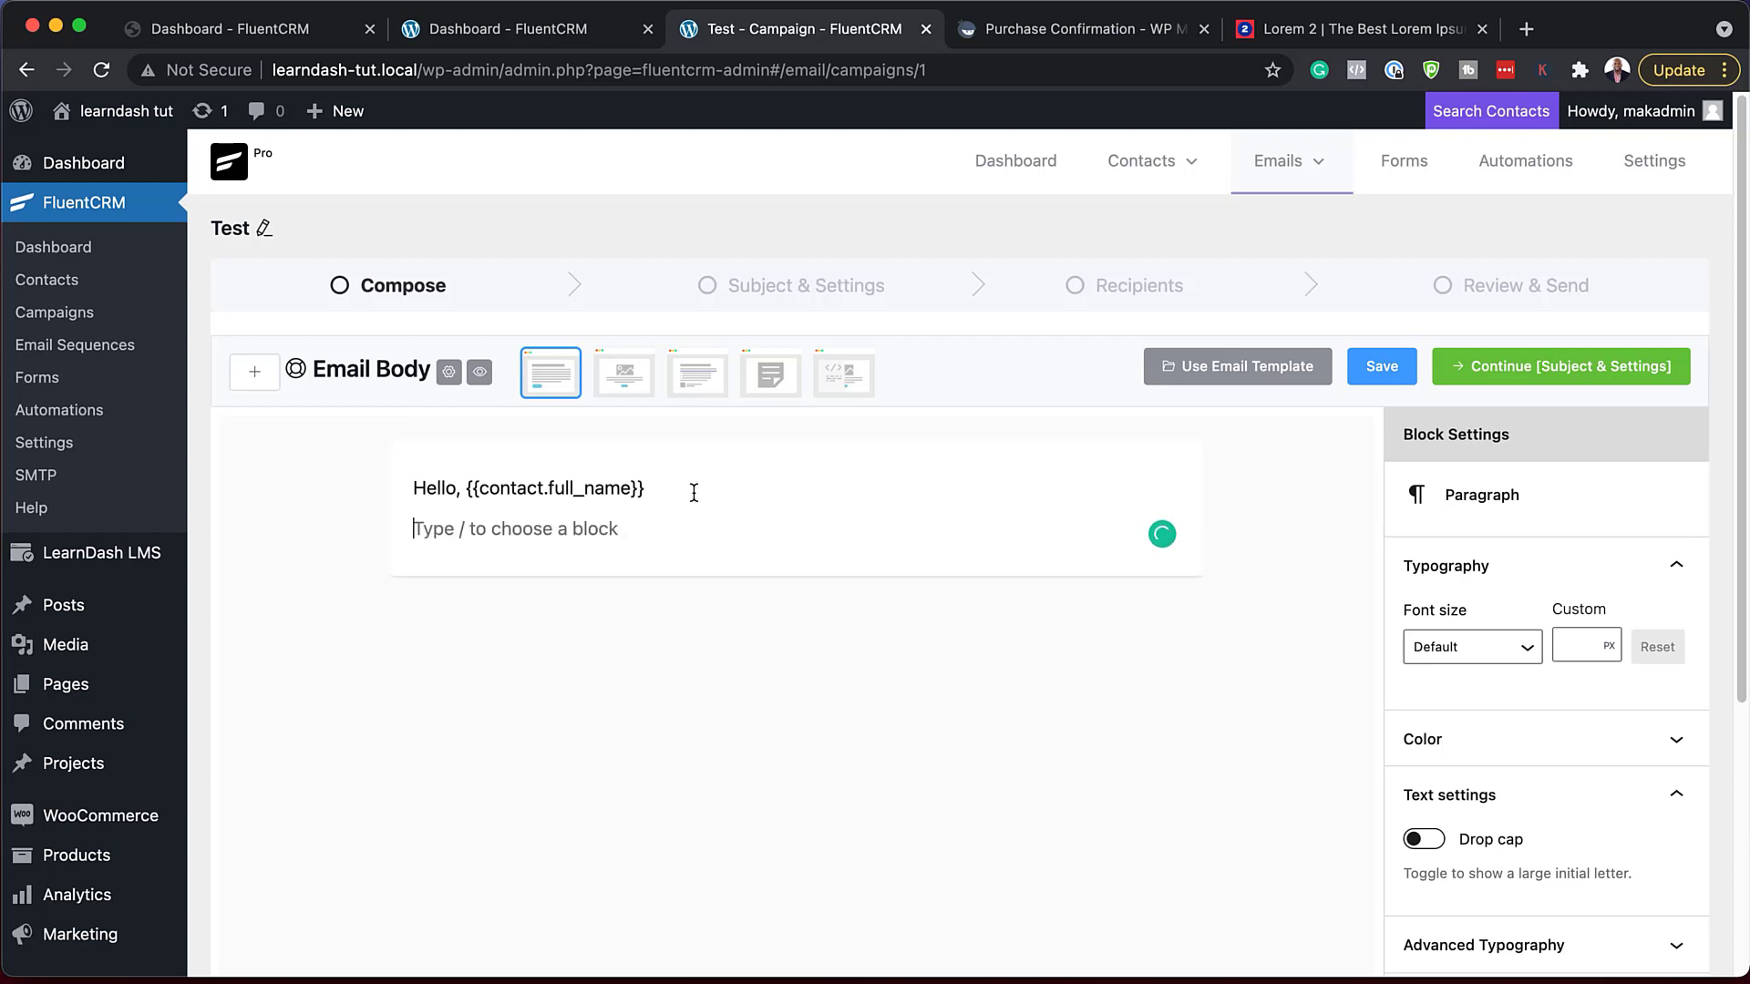
{"action": "type", "text": "Lorem ipsum dolor sit amet, consectetuer adipiscing elit. Donec odio. Quisque volutpat mattis eros. Nullam malesuada erat ut turpis. Suspendisse urna nibh, viverra non, semper suscipit, posuere a, pede."}
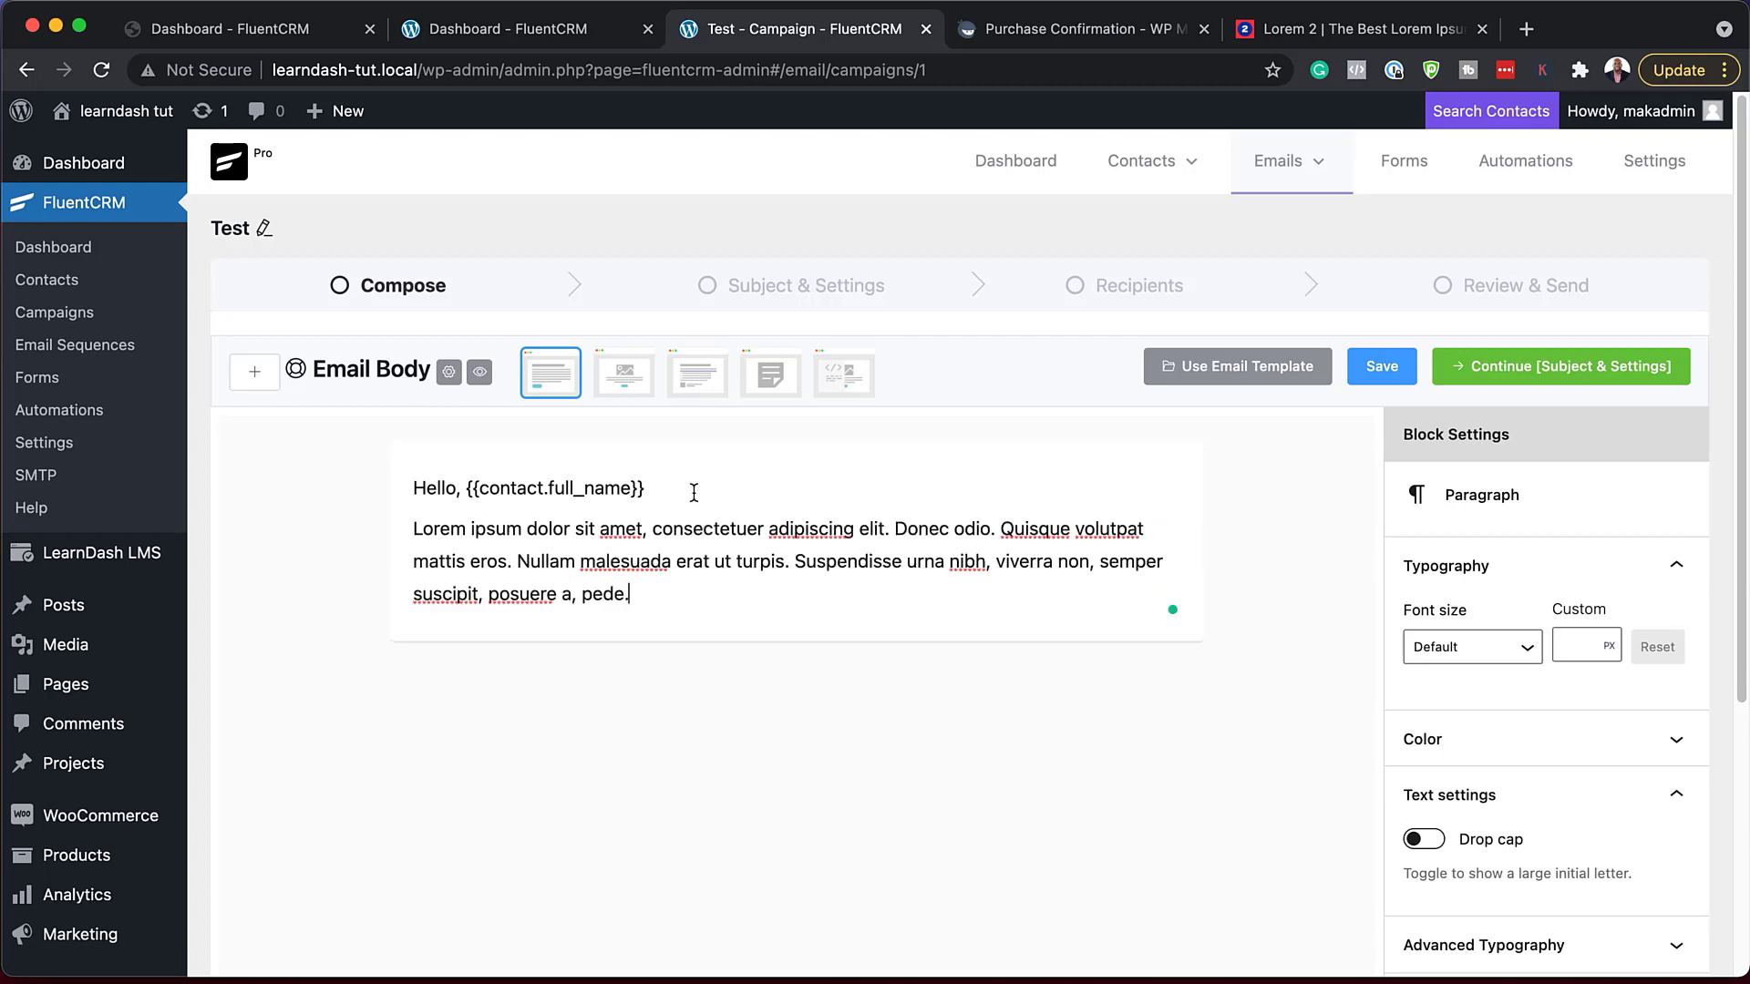
- Insert a Product Block below the Lorem ipsum paragraph and have it show Mak Product
{"action": "key", "text": "Return"}
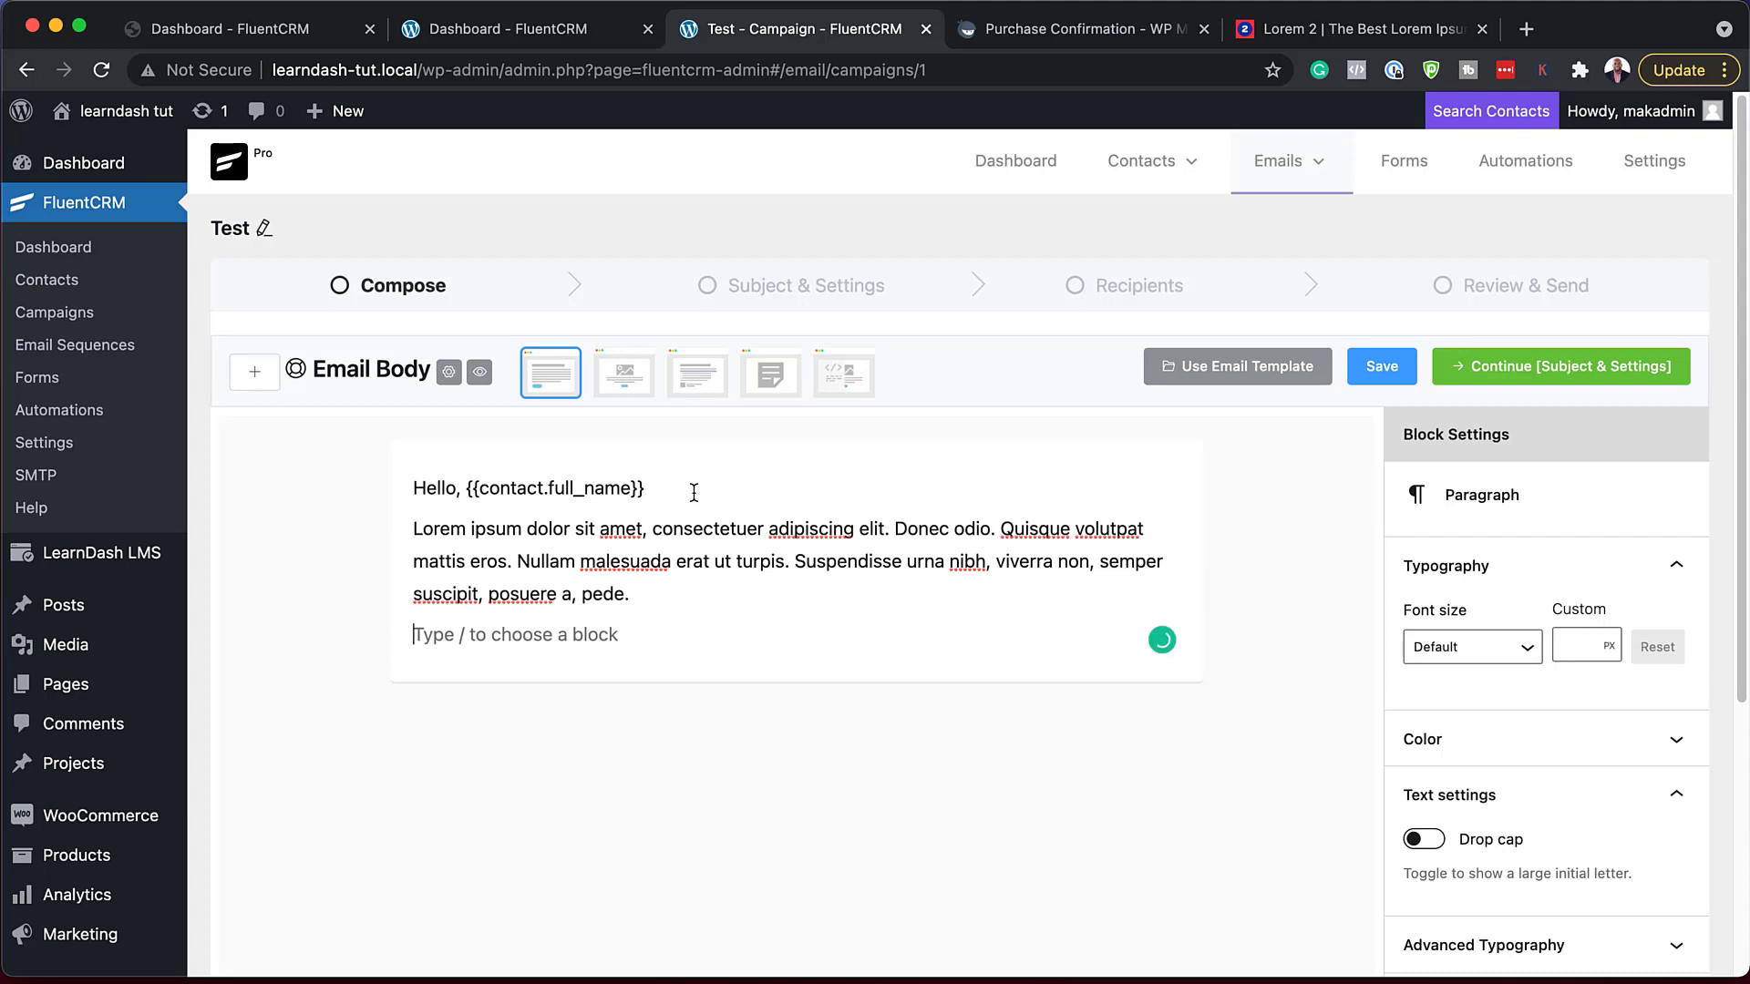
{"action": "type", "text": "/pro"}
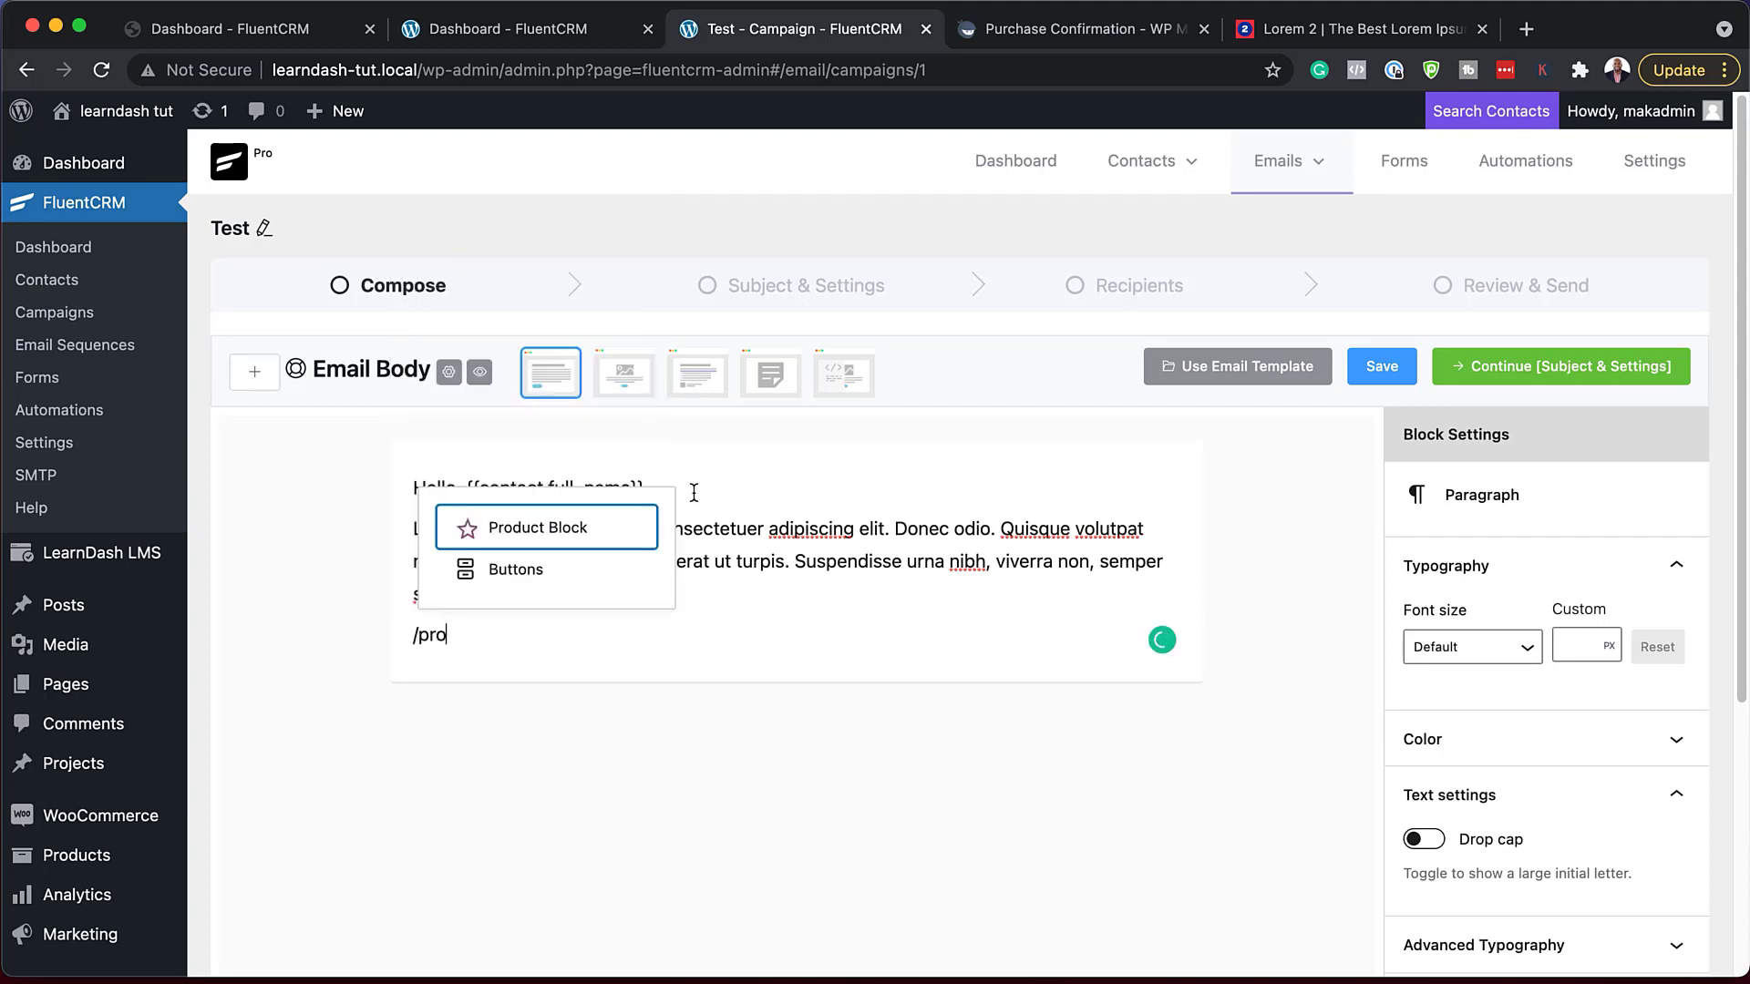
{"action": "left_click", "coordinate": [549, 528]}
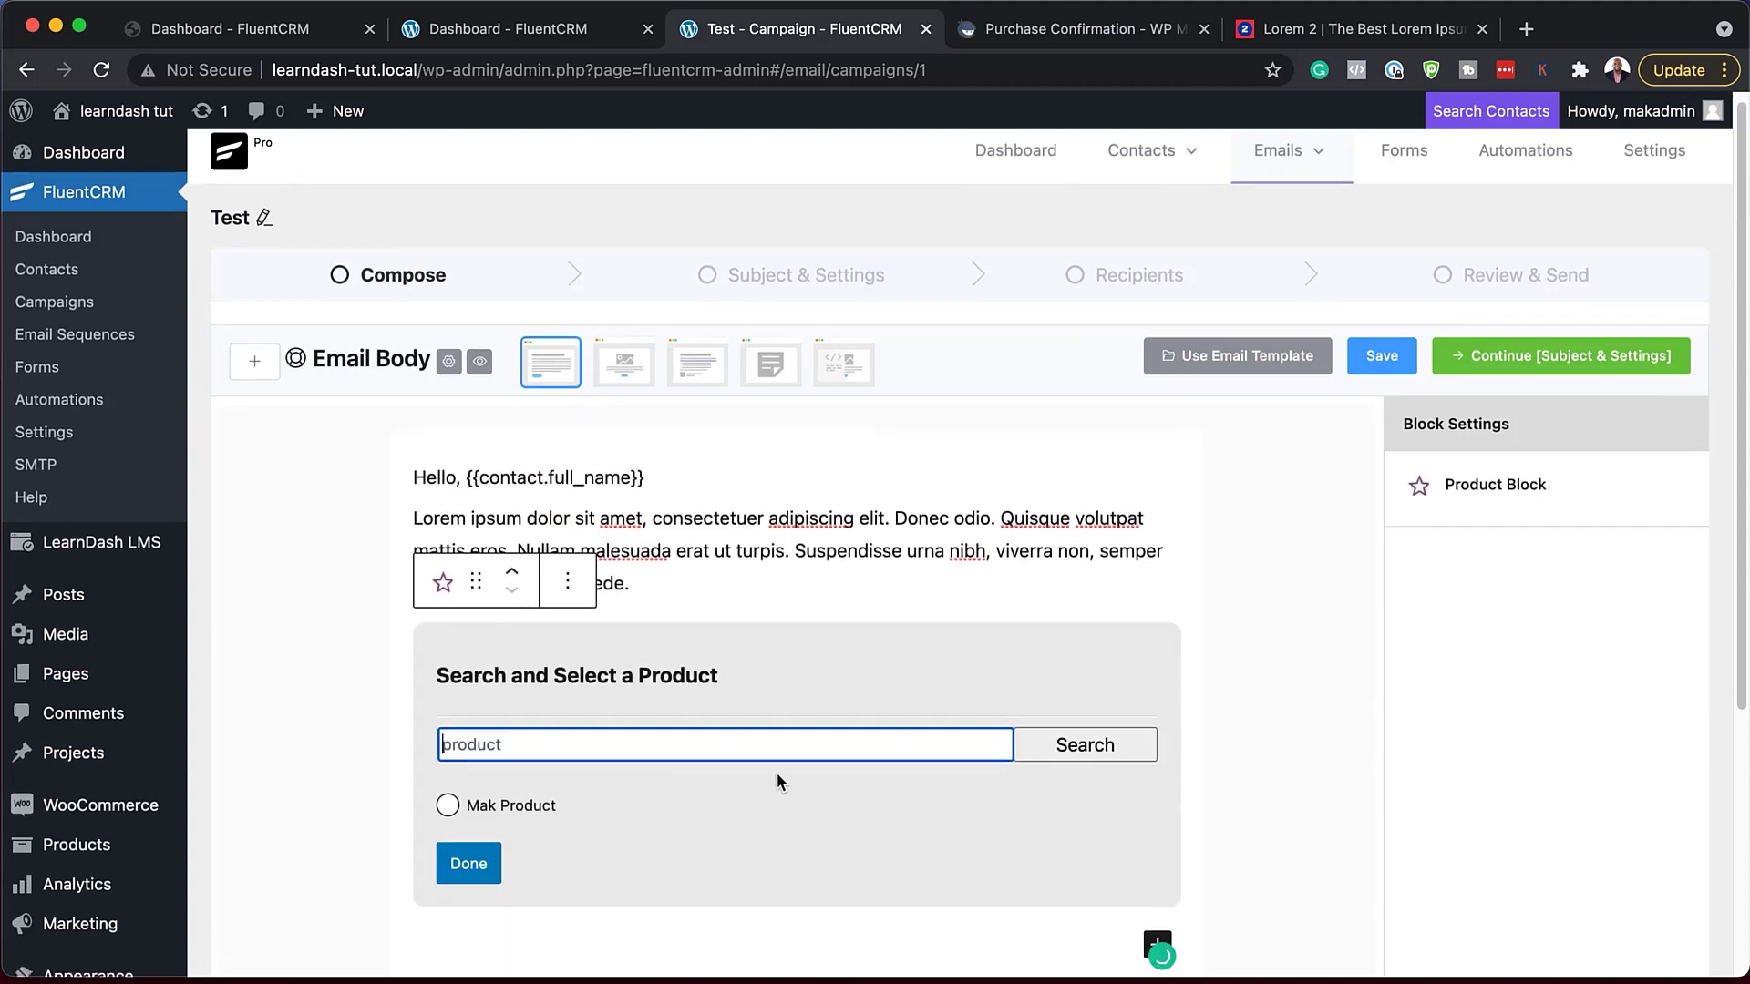
{"action": "scroll", "coordinate": [775, 771], "scroll_direction": "down", "scroll_amount": 2}
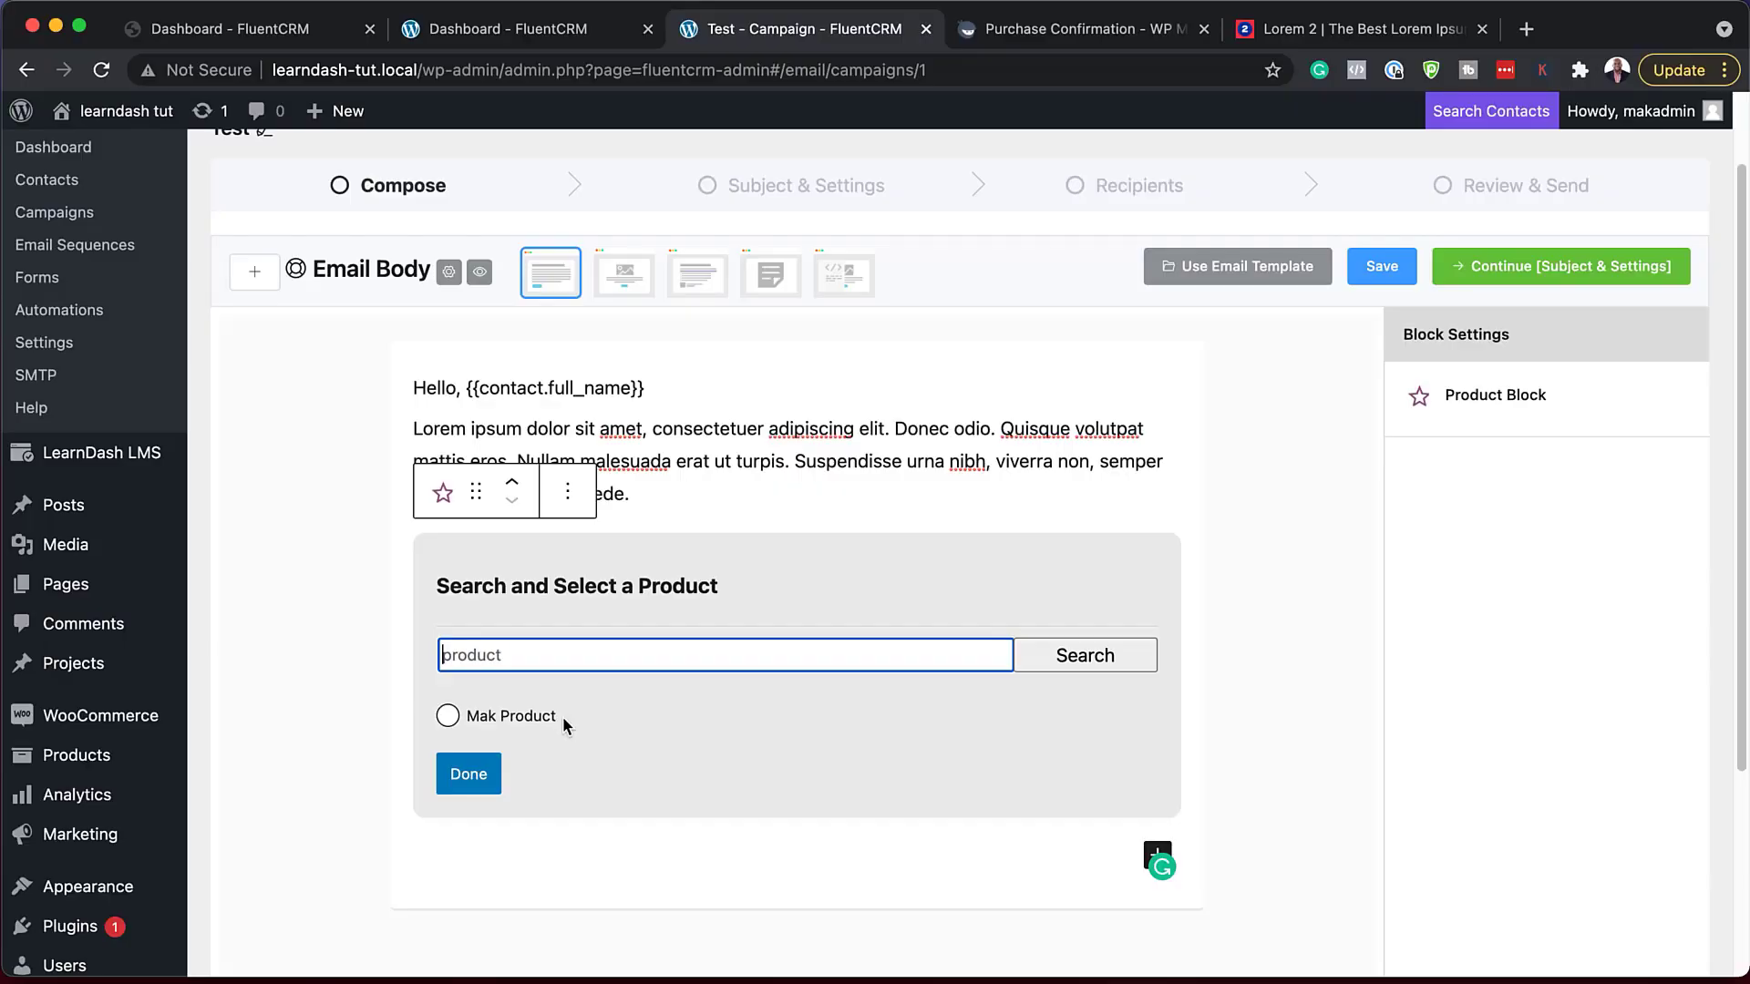
{"action": "left_click", "coordinate": [448, 717]}
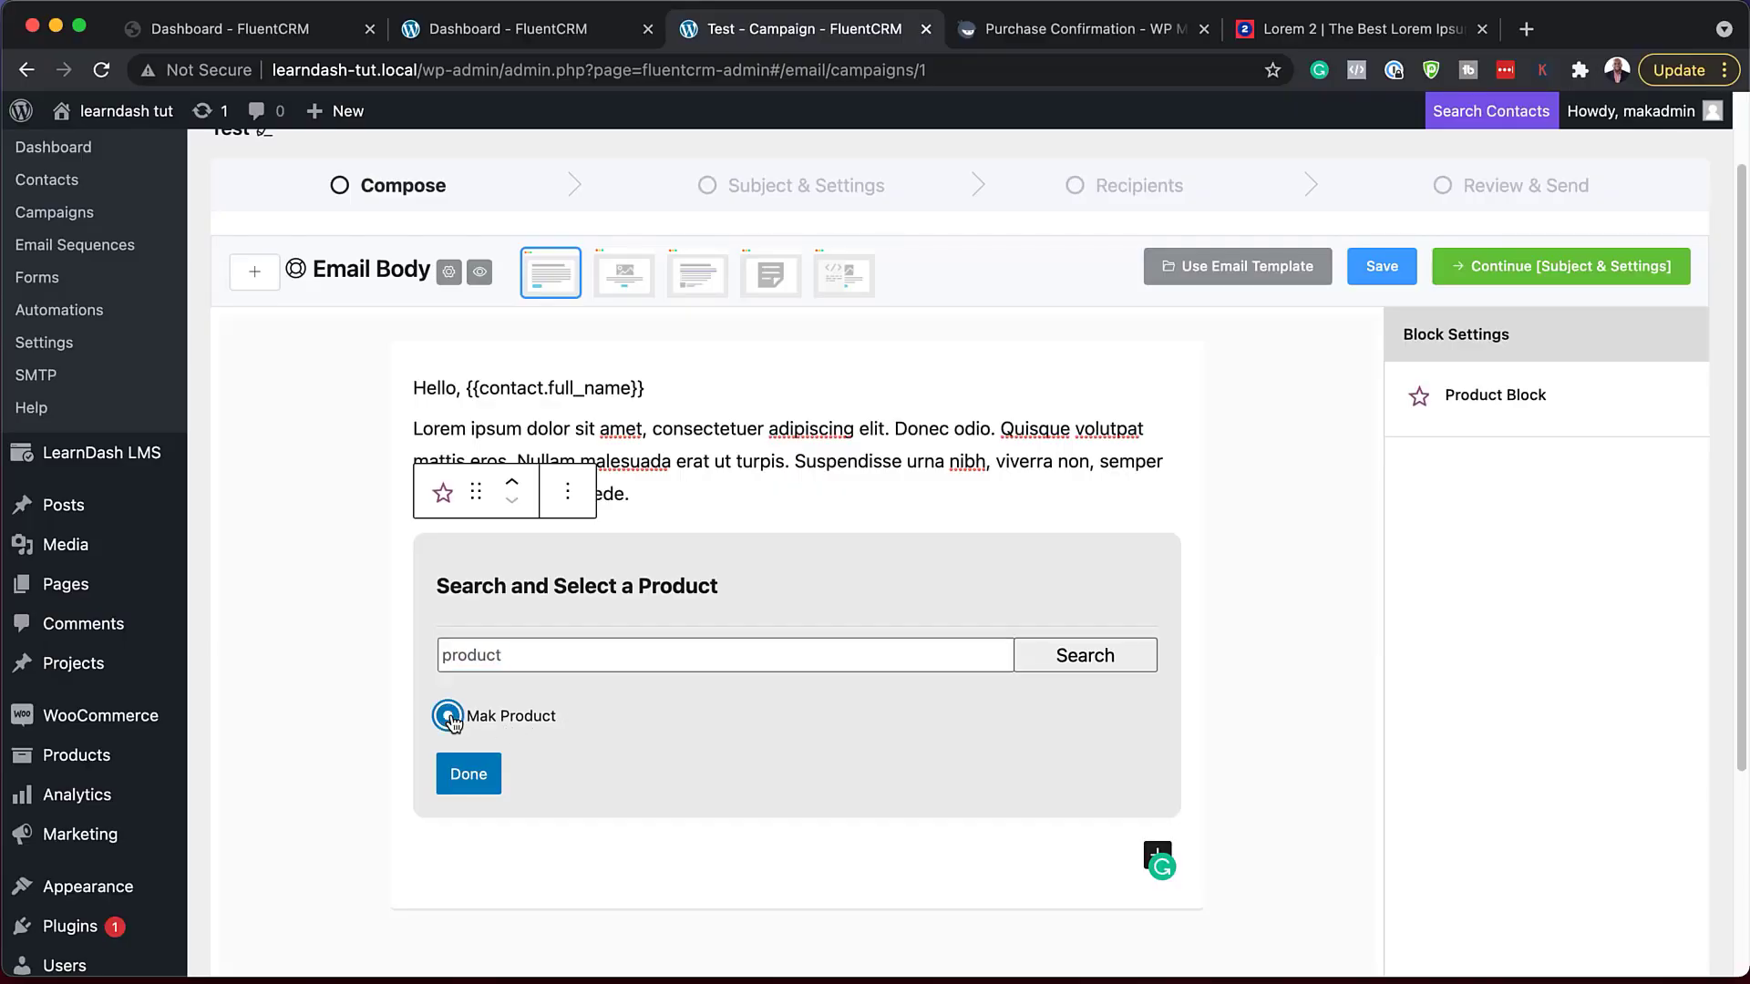
{"action": "left_click", "coordinate": [469, 782]}
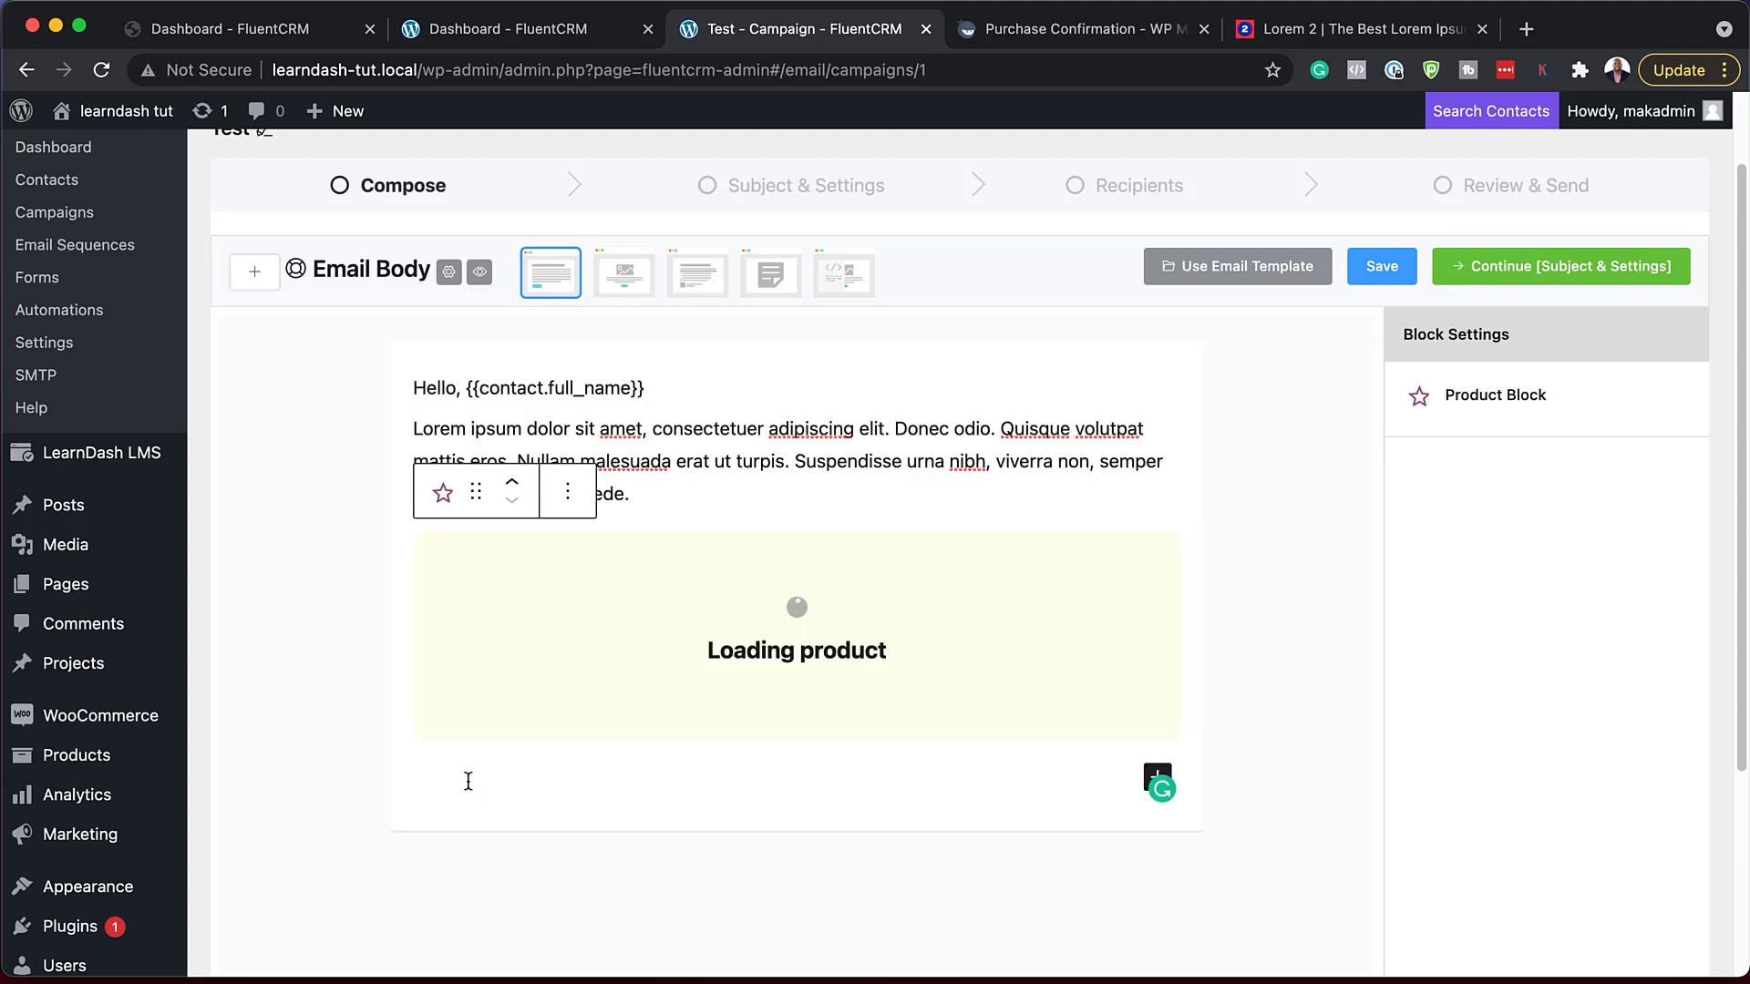
- Add the Business Name dynamic tag below the product block and the Business Address tag on the following line
{"action": "scroll", "coordinate": [971, 786], "scroll_direction": "down", "scroll_amount": 3}
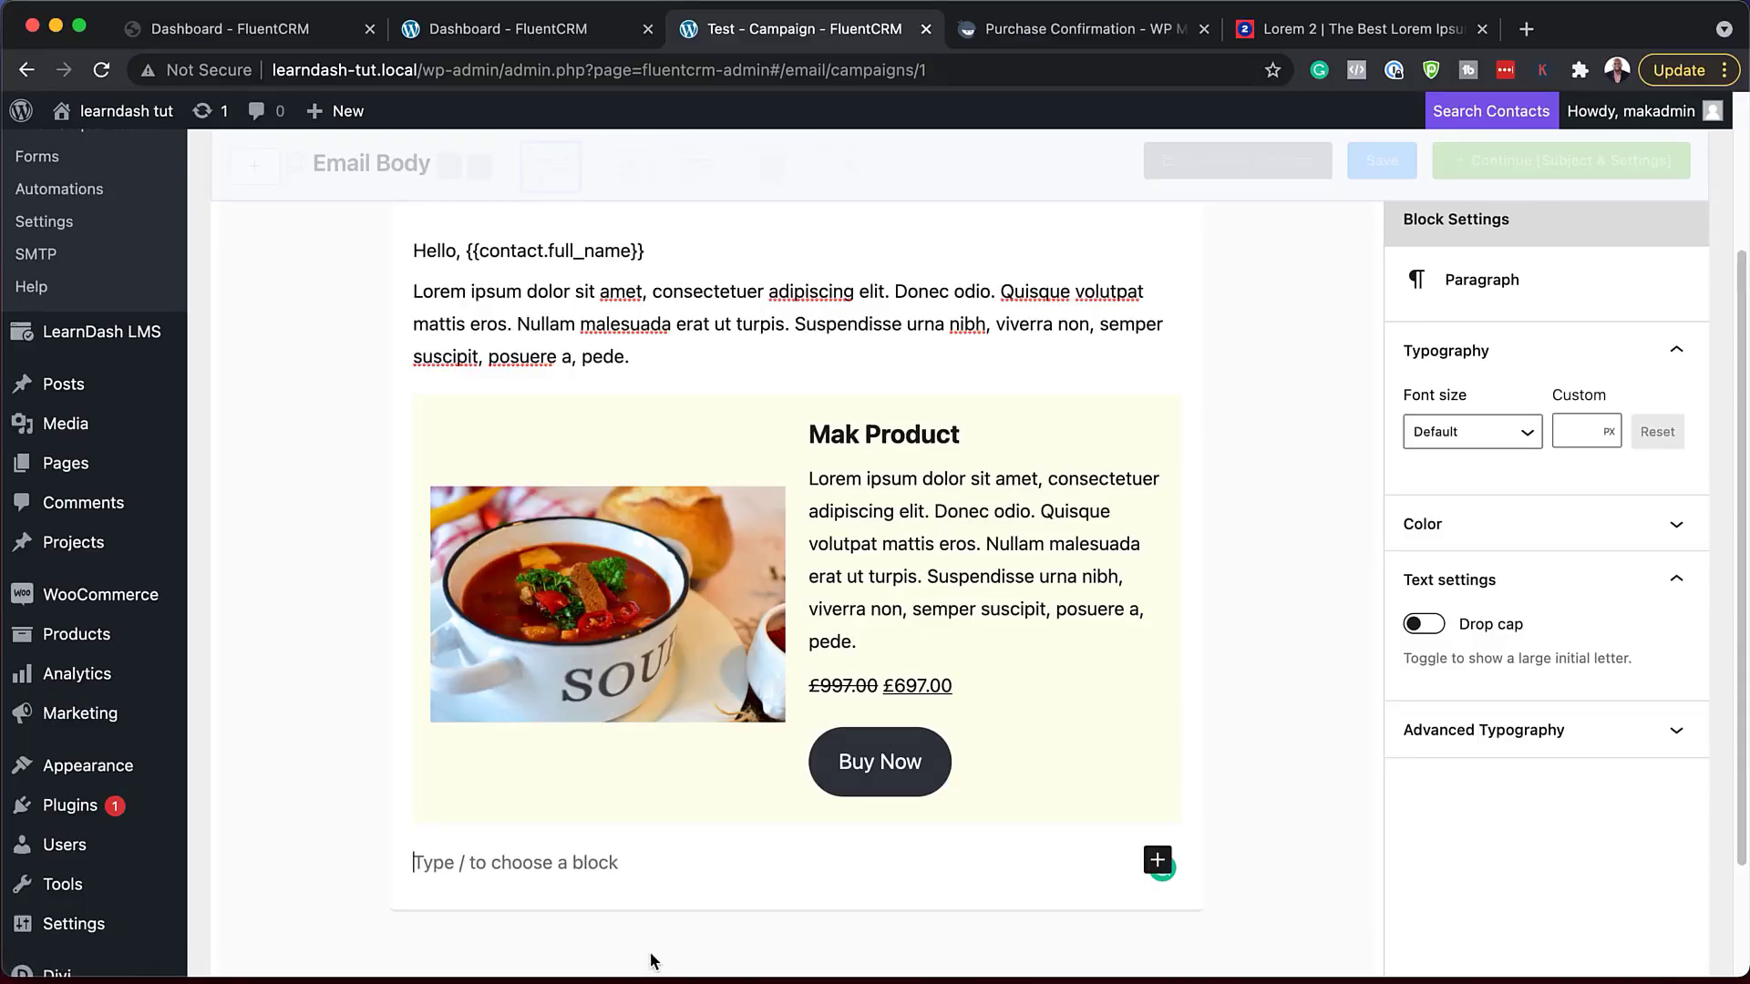
{"action": "type", "text": "@"}
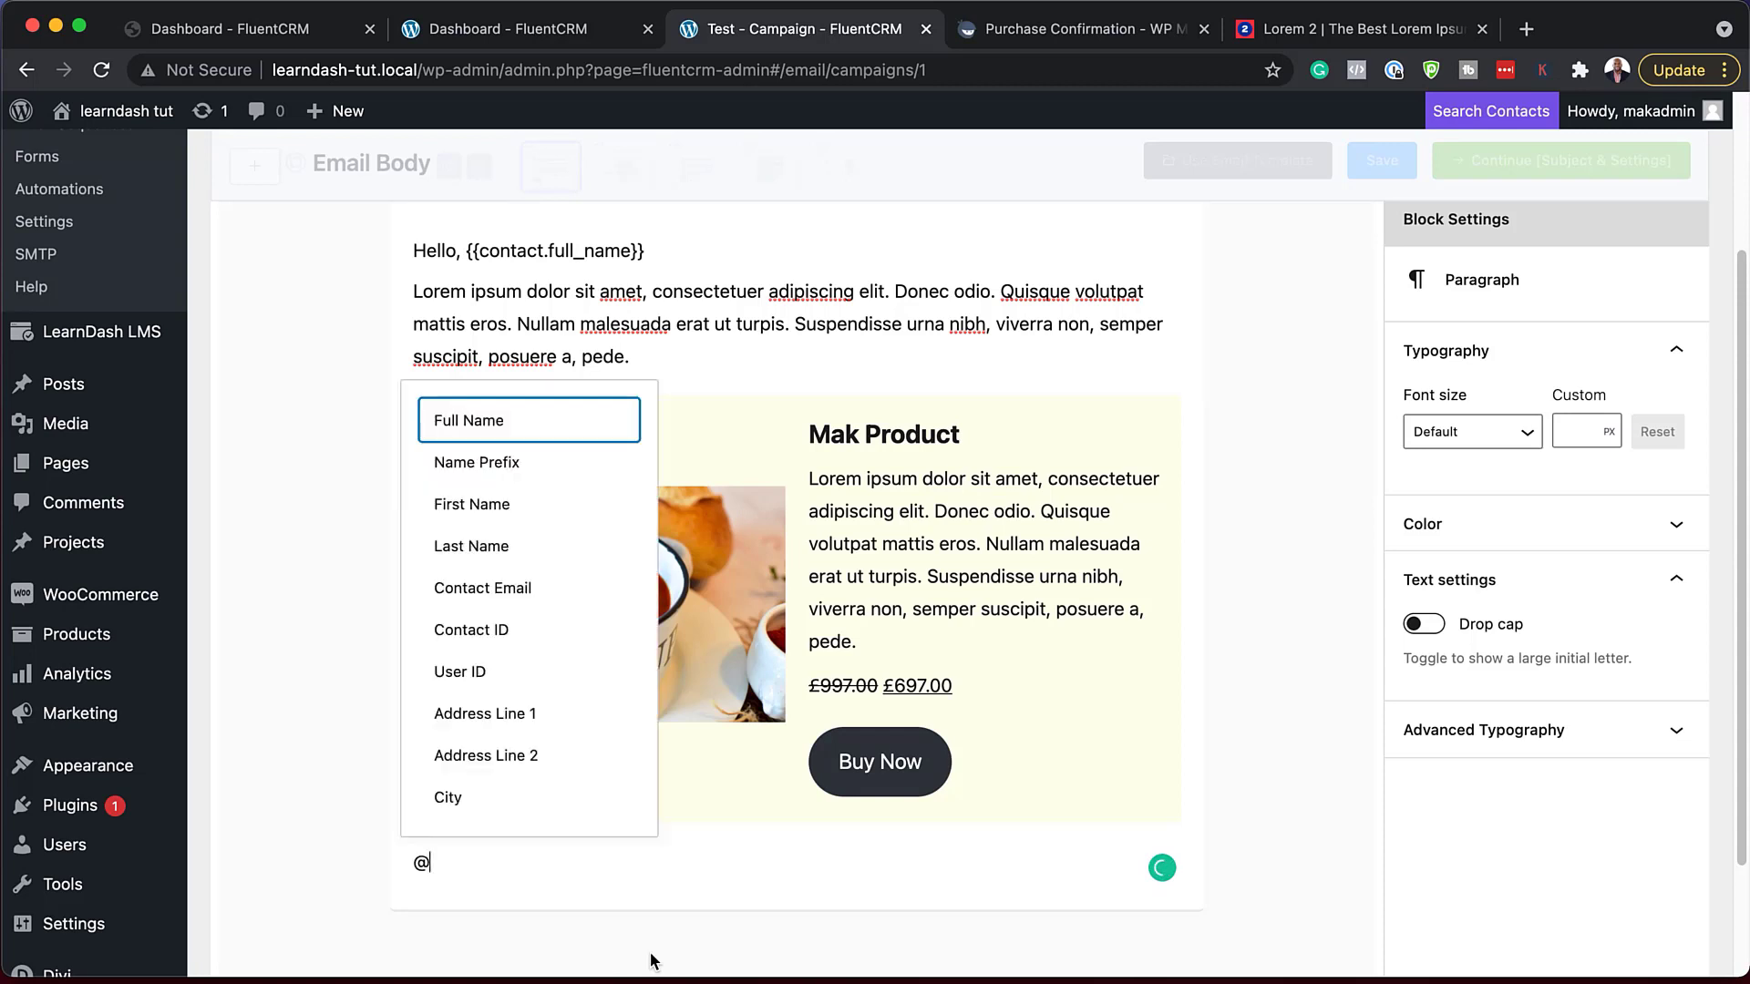
{"action": "type", "text": "bu"}
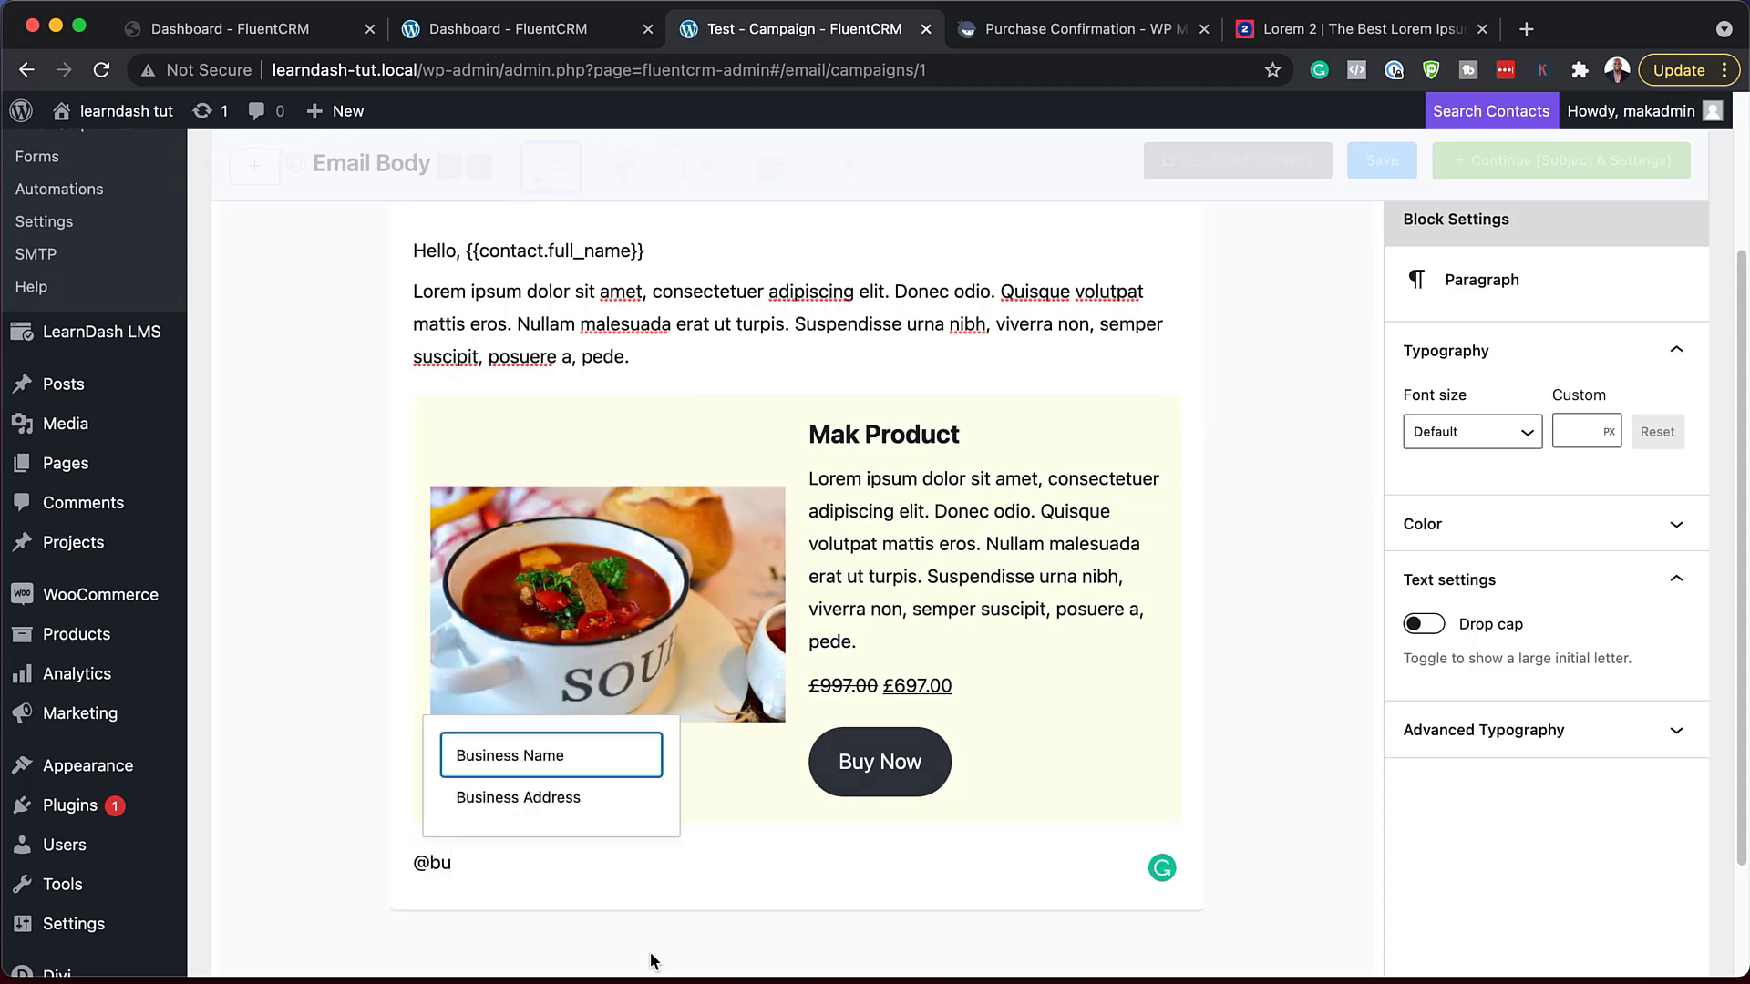
{"action": "left_click", "coordinate": [506, 763]}
{"action": "left_click", "coordinate": [634, 867]}
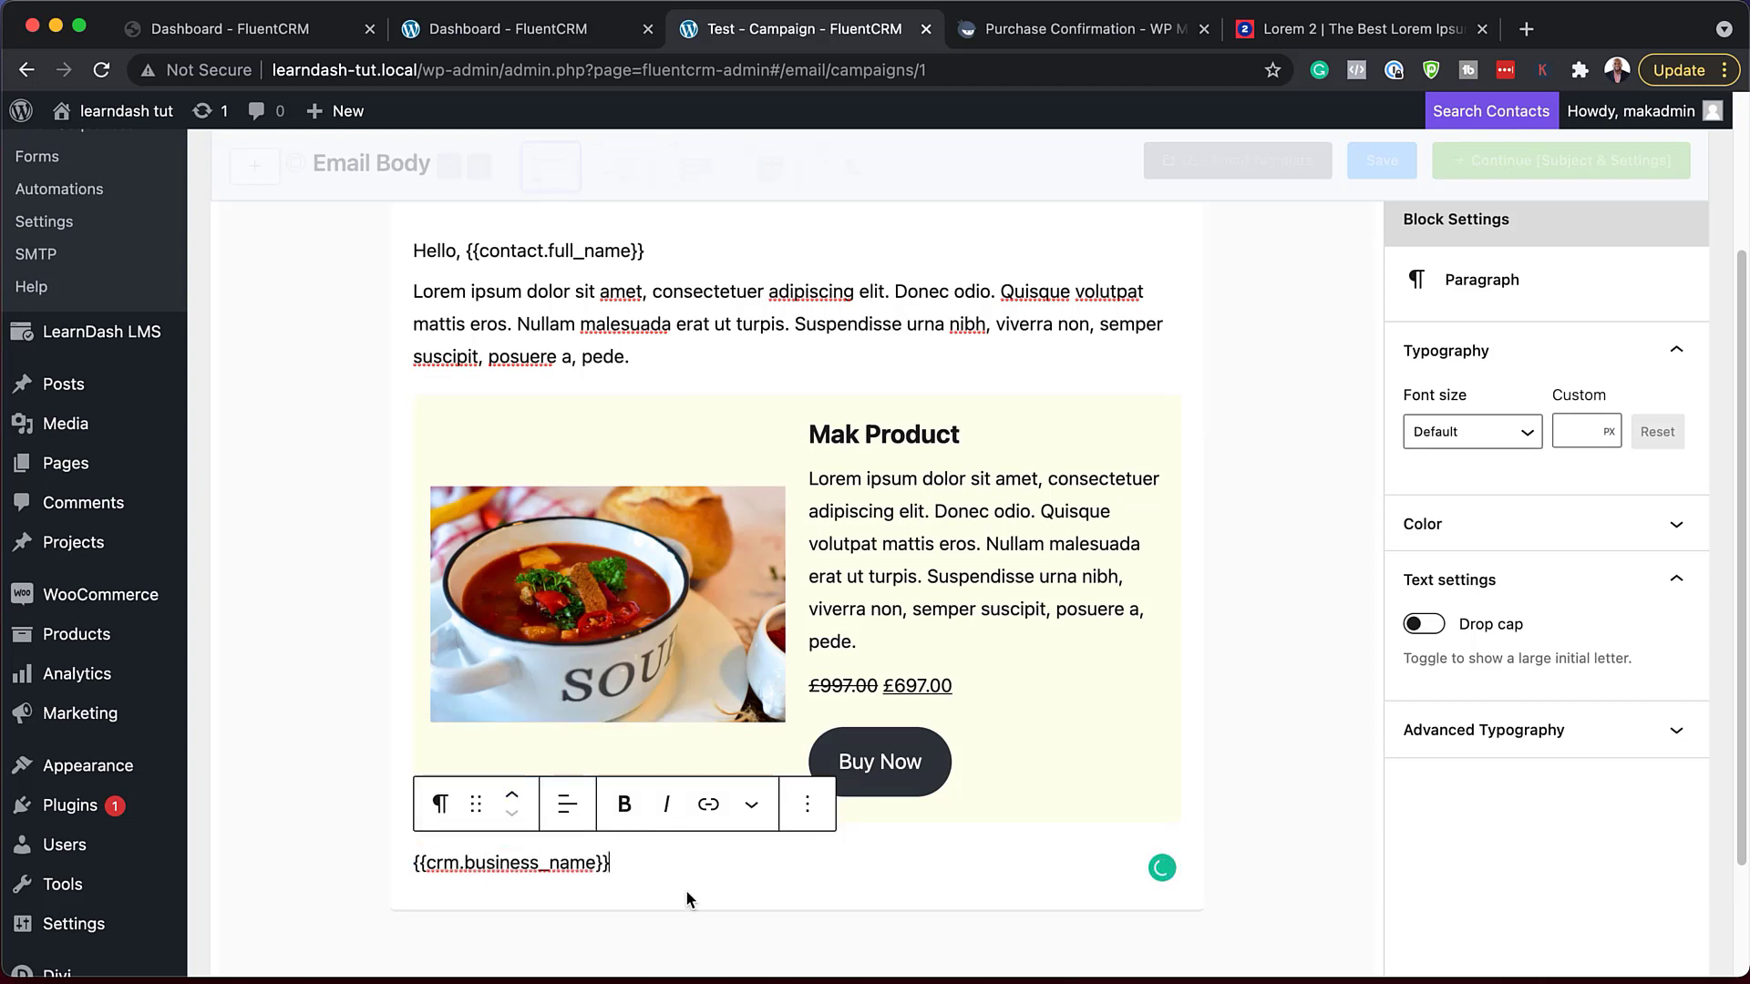
{"action": "key", "text": "Return"}
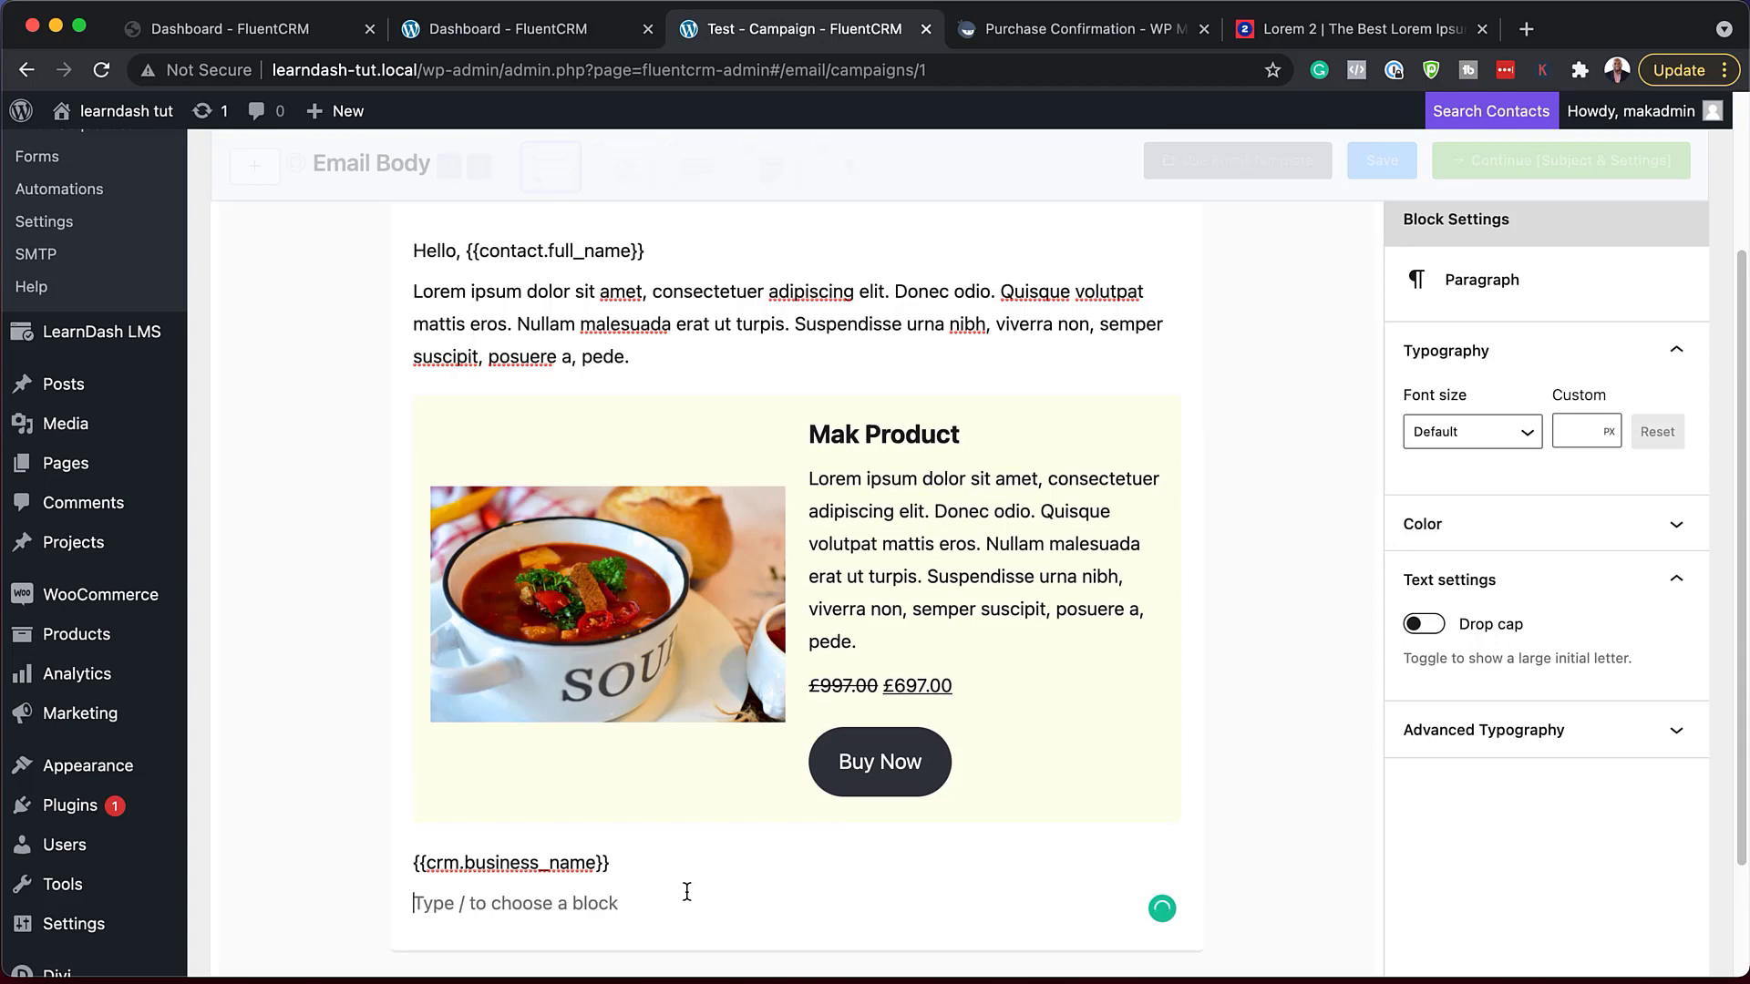
{"action": "type", "text": "@"}
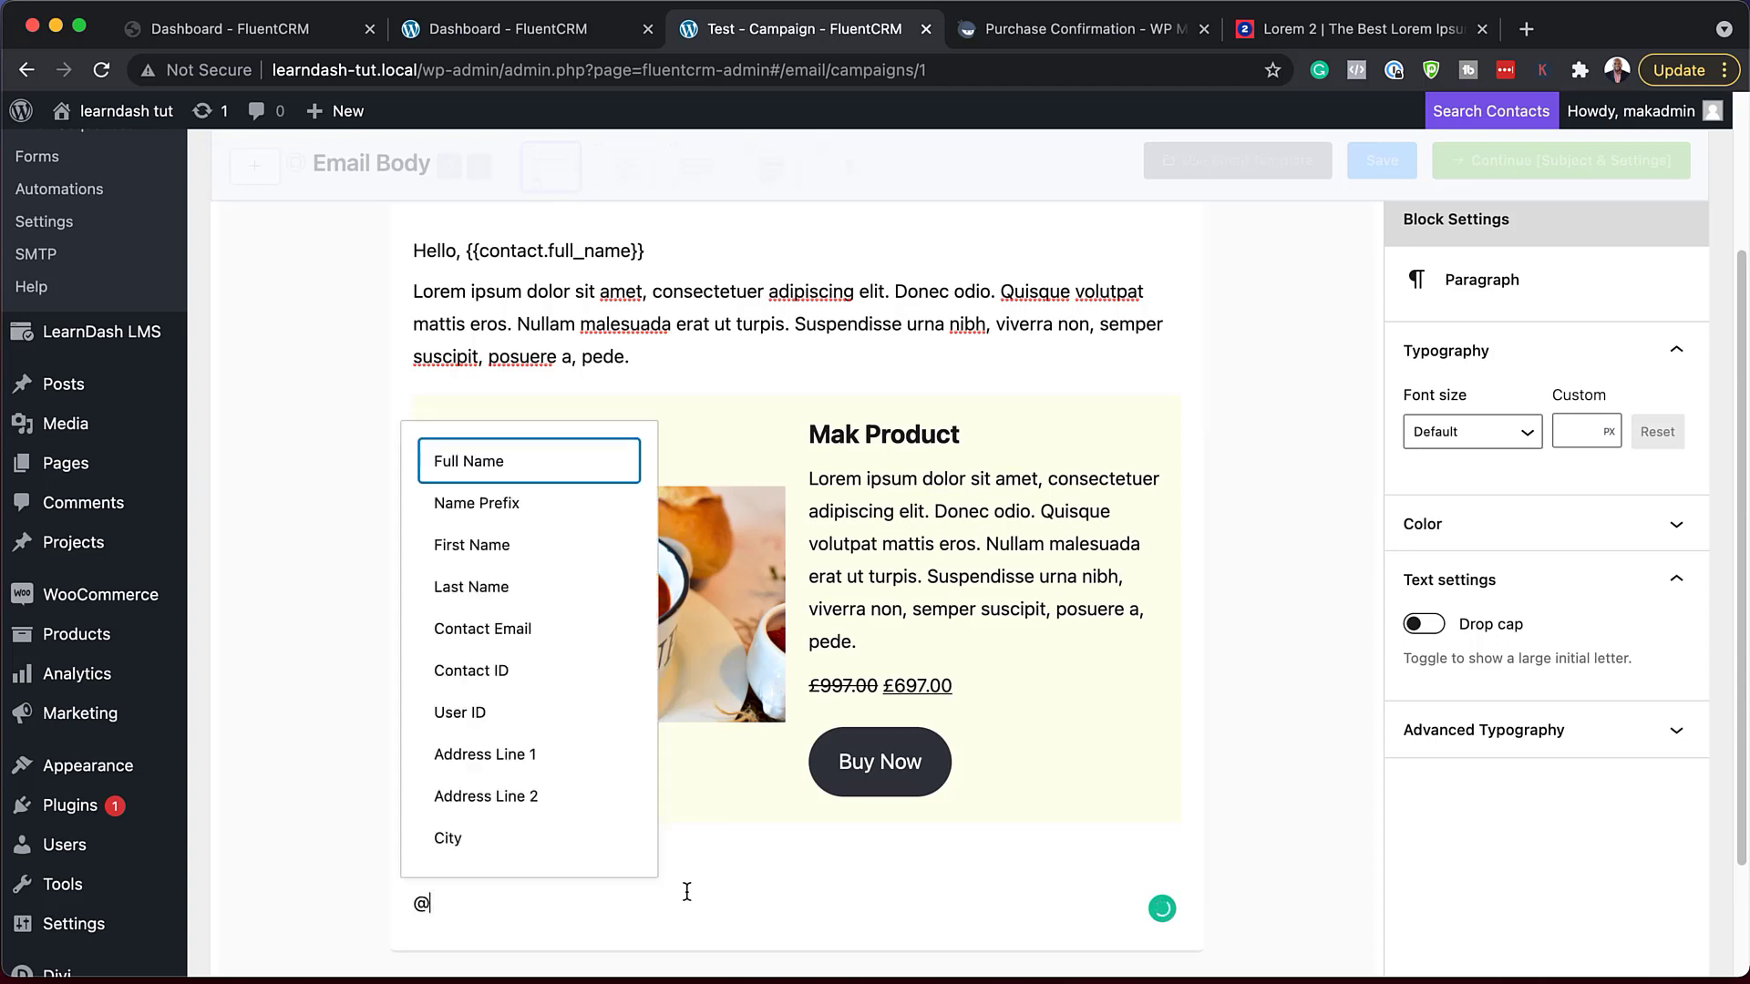
{"action": "type", "text": "bus"}
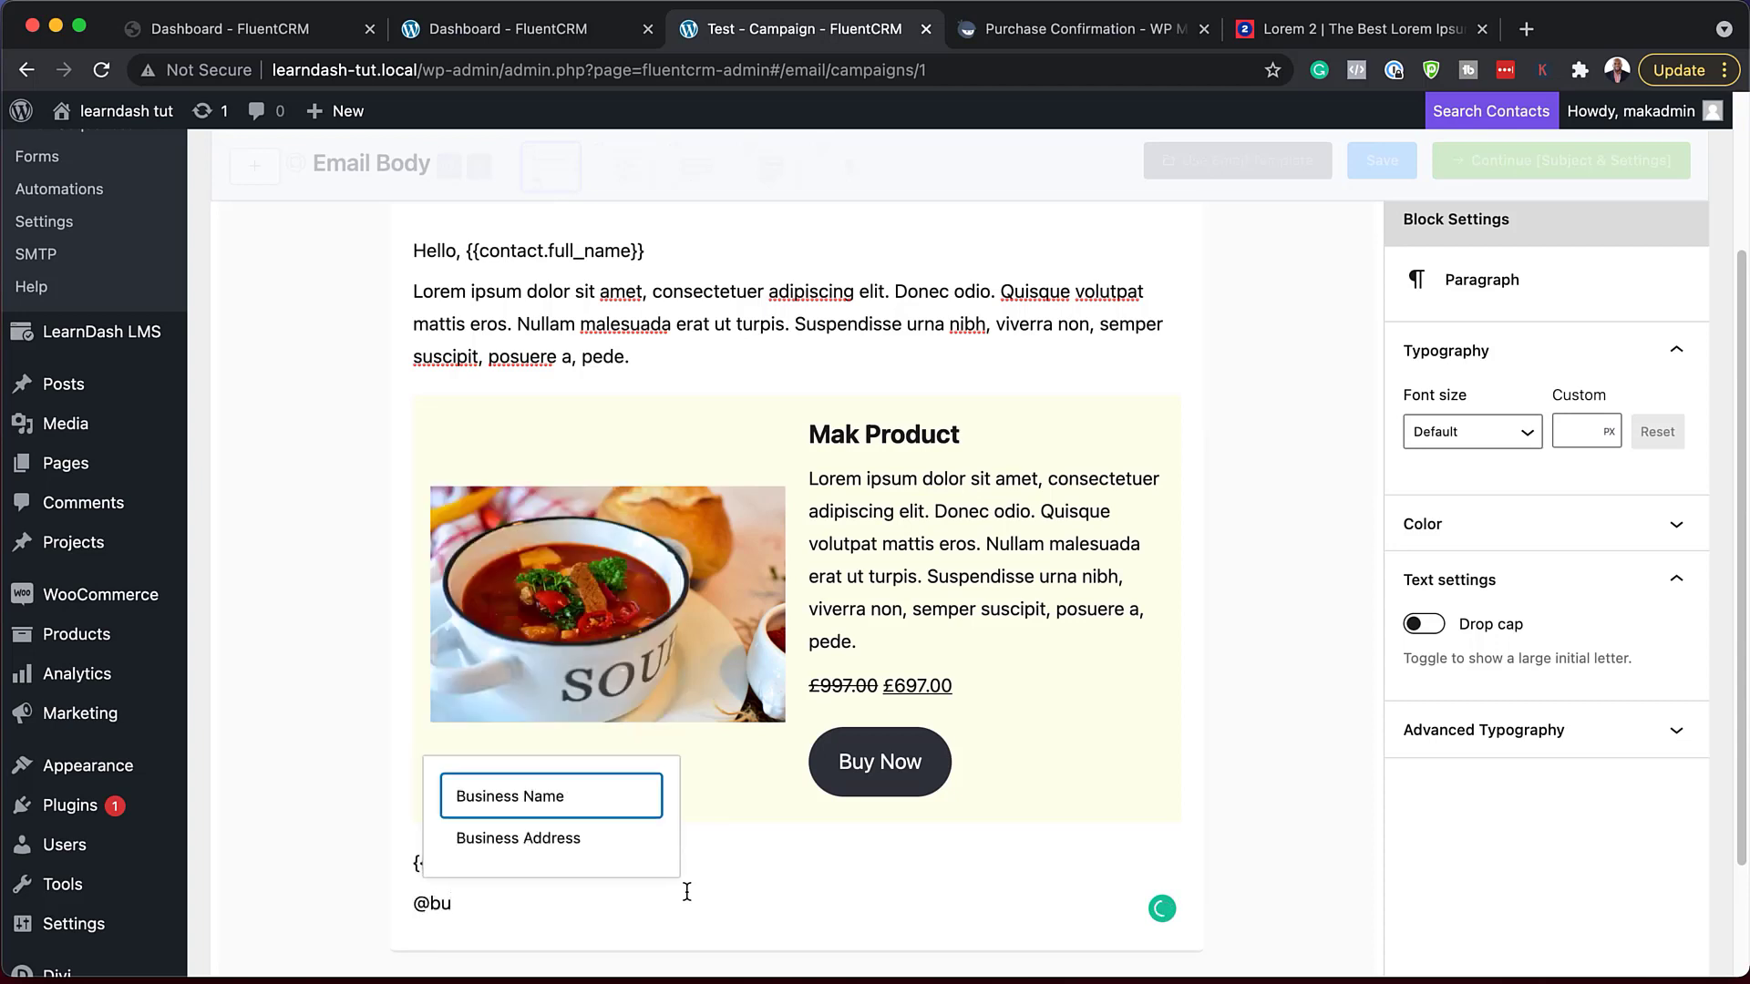
{"action": "left_click", "coordinate": [560, 849]}
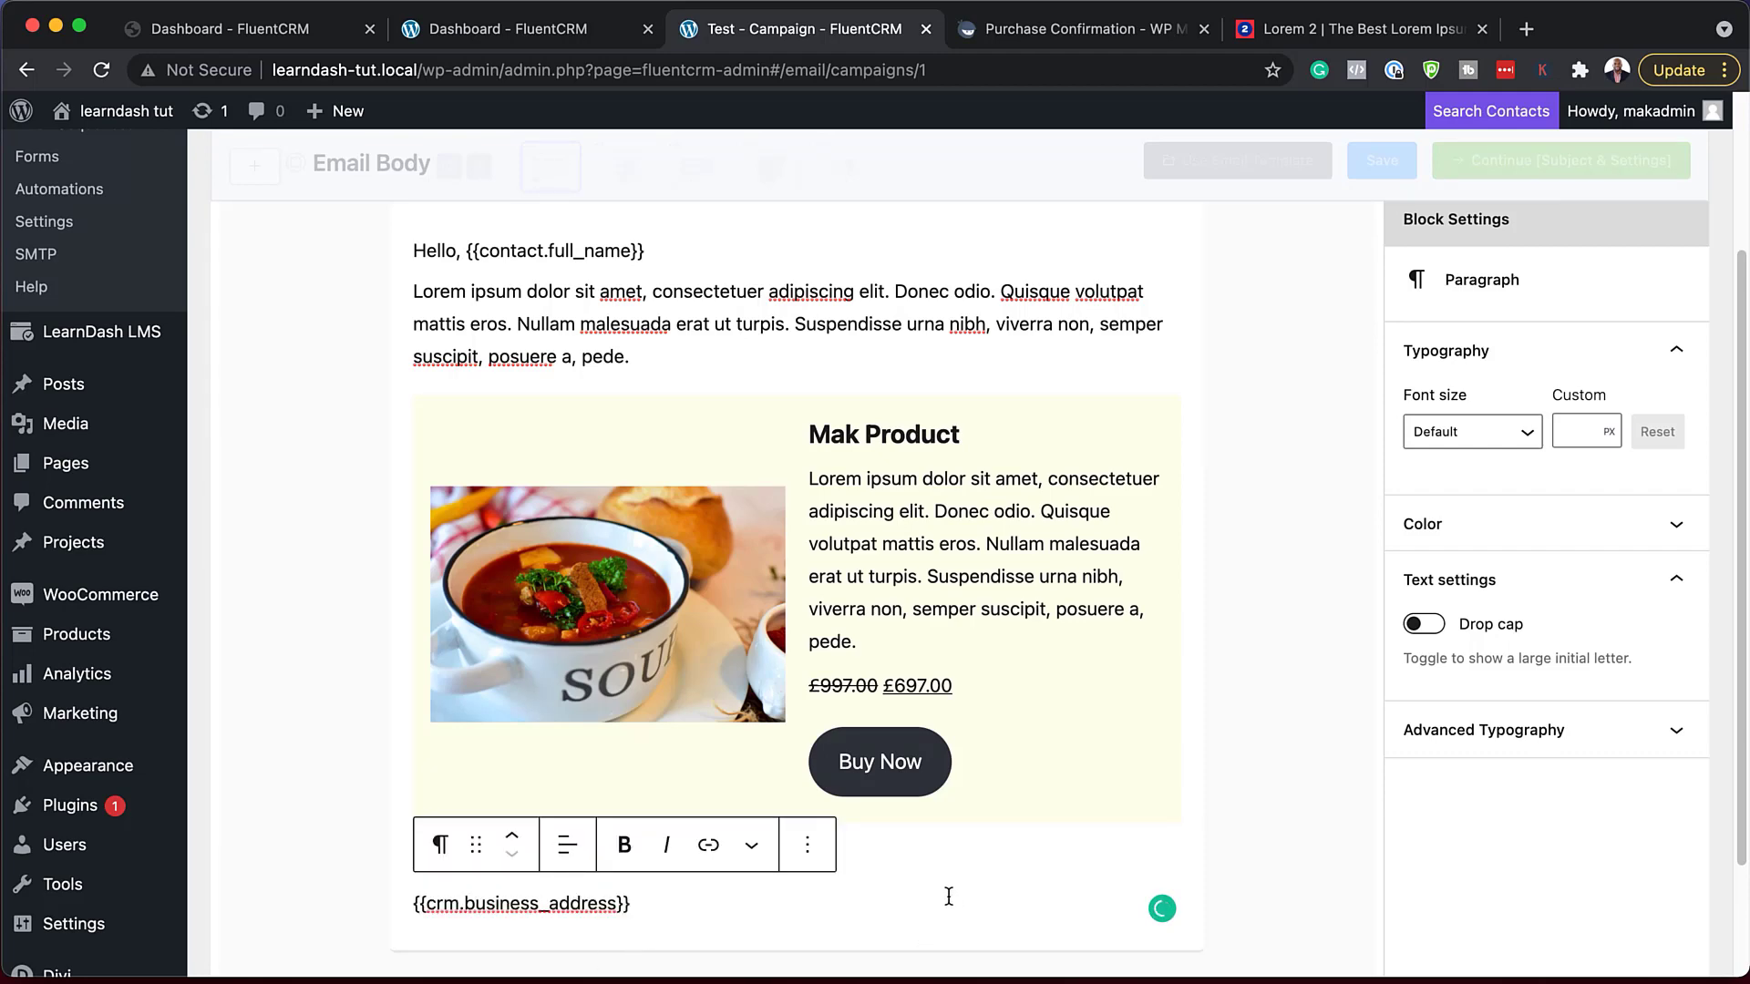
- Continue to the campaign's Subject & Settings stage and set the email subject to "Test"
{"action": "scroll", "coordinate": [1317, 620], "scroll_direction": "up", "scroll_amount": 5}
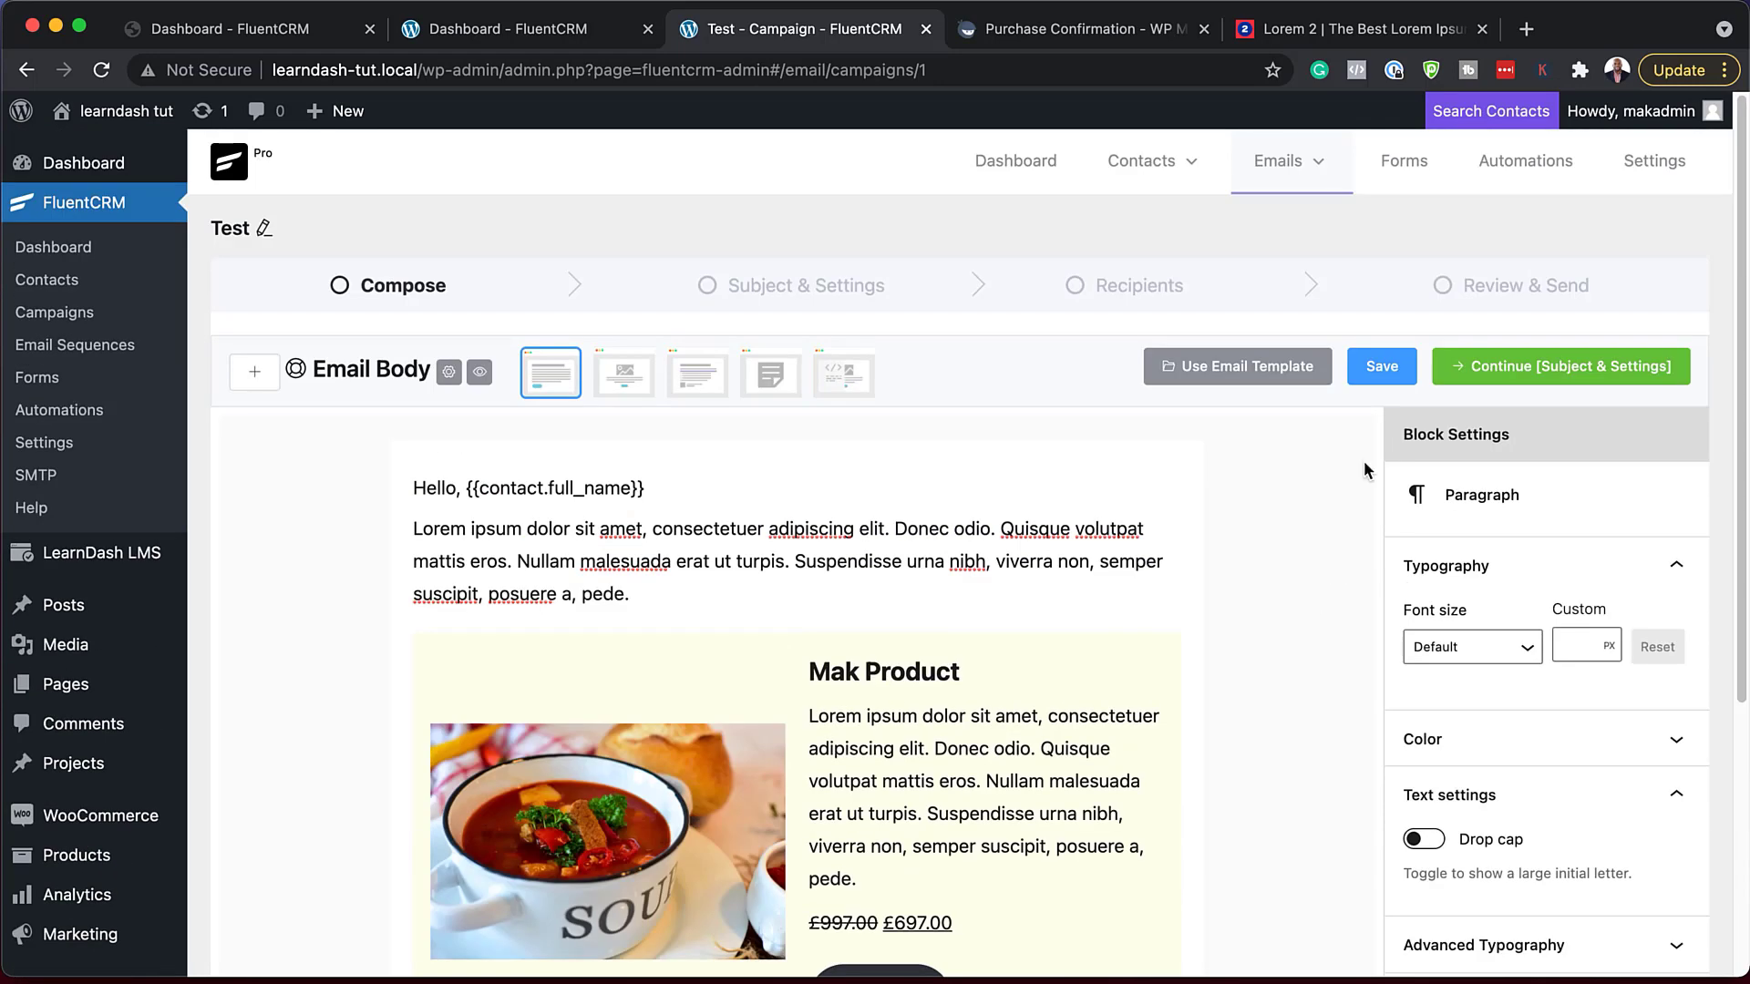
{"action": "left_click", "coordinate": [1479, 376]}
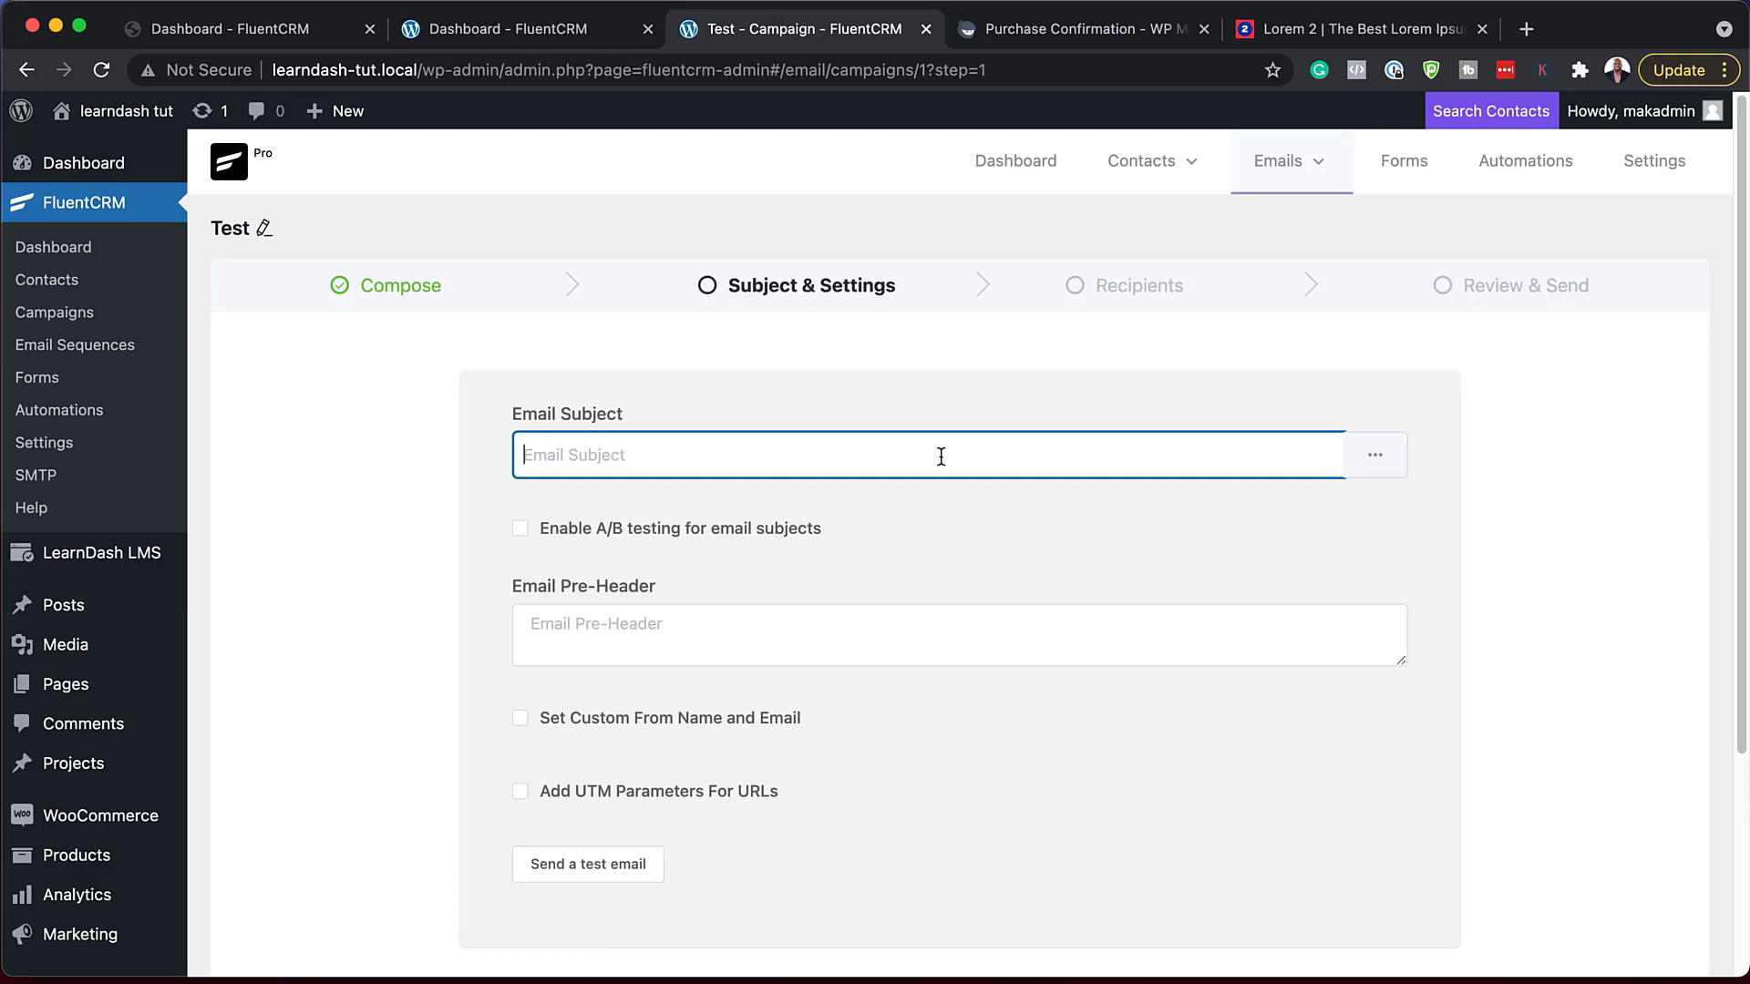
{"action": "type", "text": "Test"}
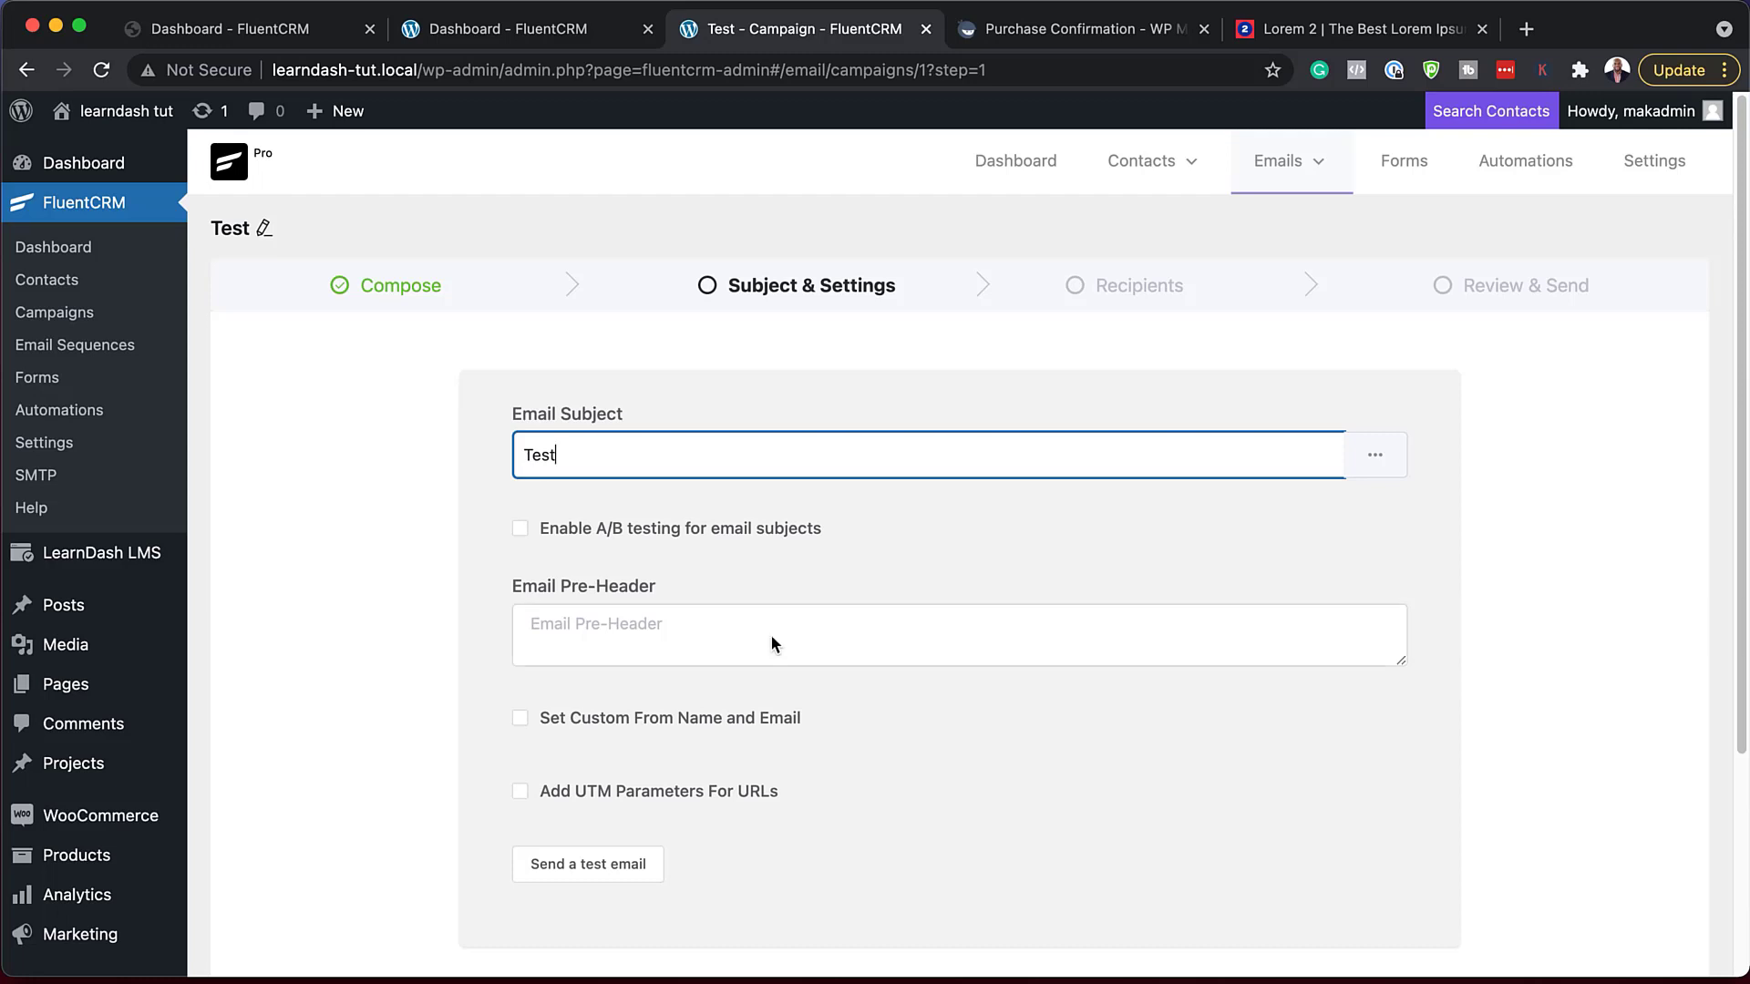
{"action": "scroll", "coordinate": [845, 652], "scroll_direction": "down", "scroll_amount": 1}
{"action": "scroll", "coordinate": [845, 653], "scroll_direction": "down", "scroll_amount": 3}
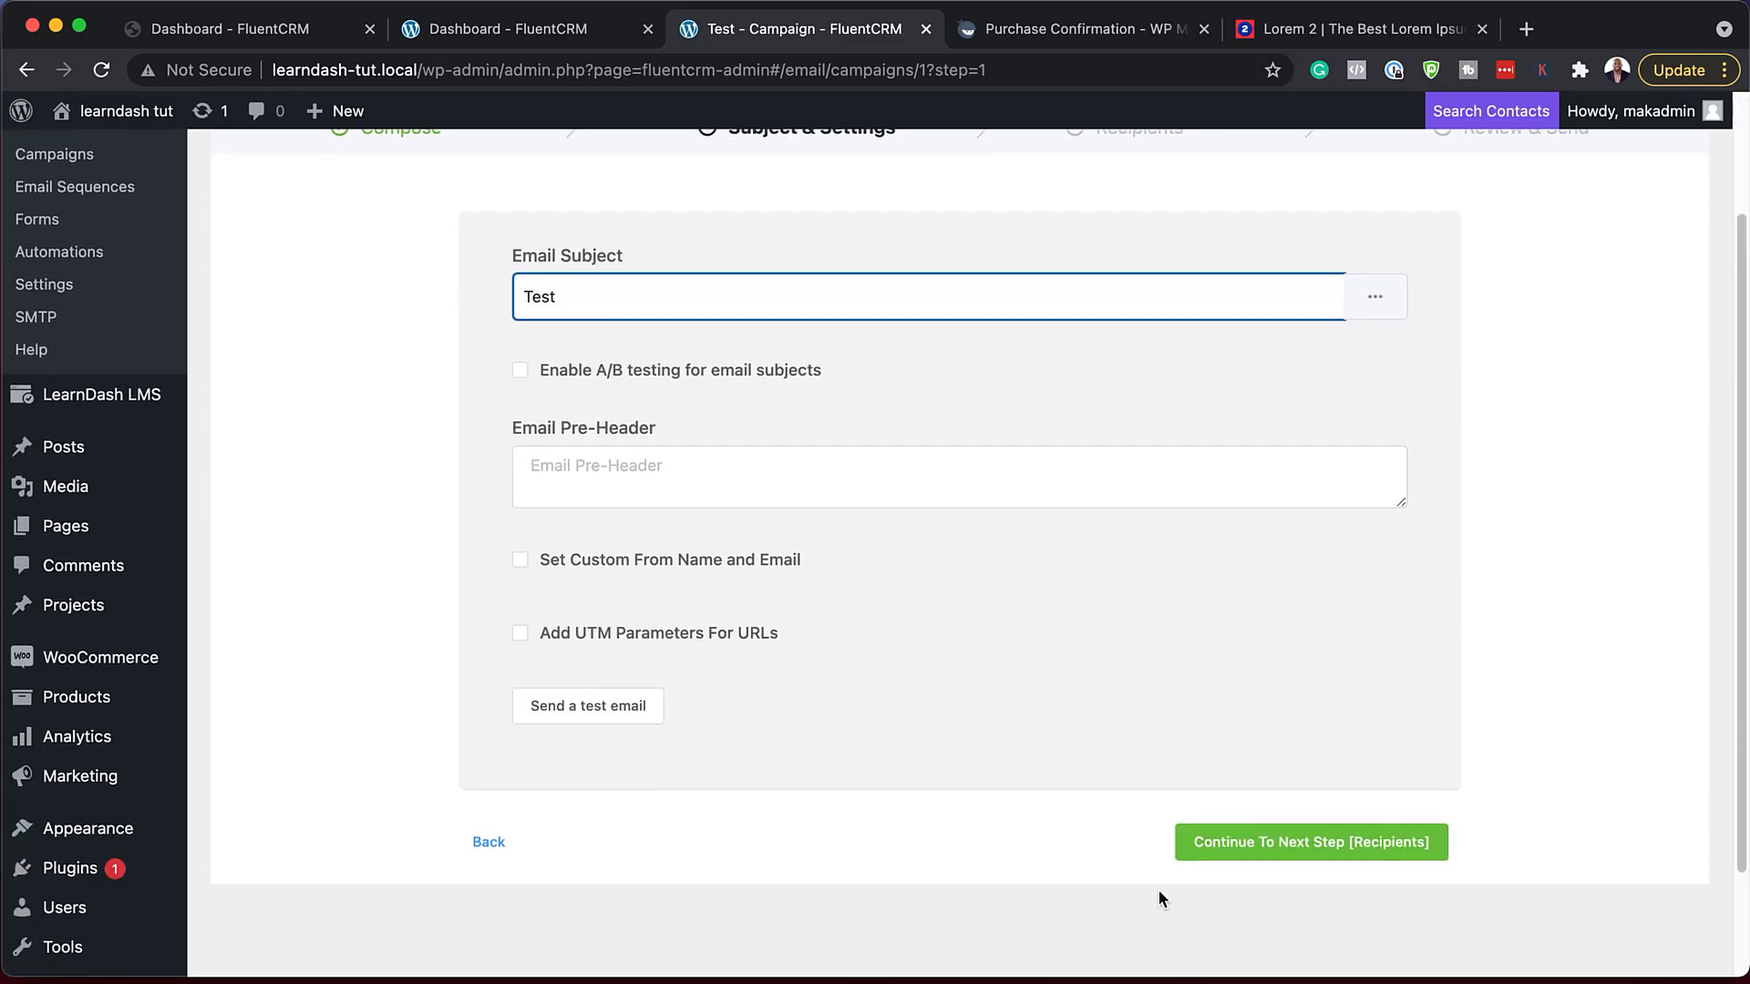
- Continue to the campaign's Recipients stage and try to continue to Review & Send with All Lists and all contacts included
{"action": "left_click", "coordinate": [1221, 849]}
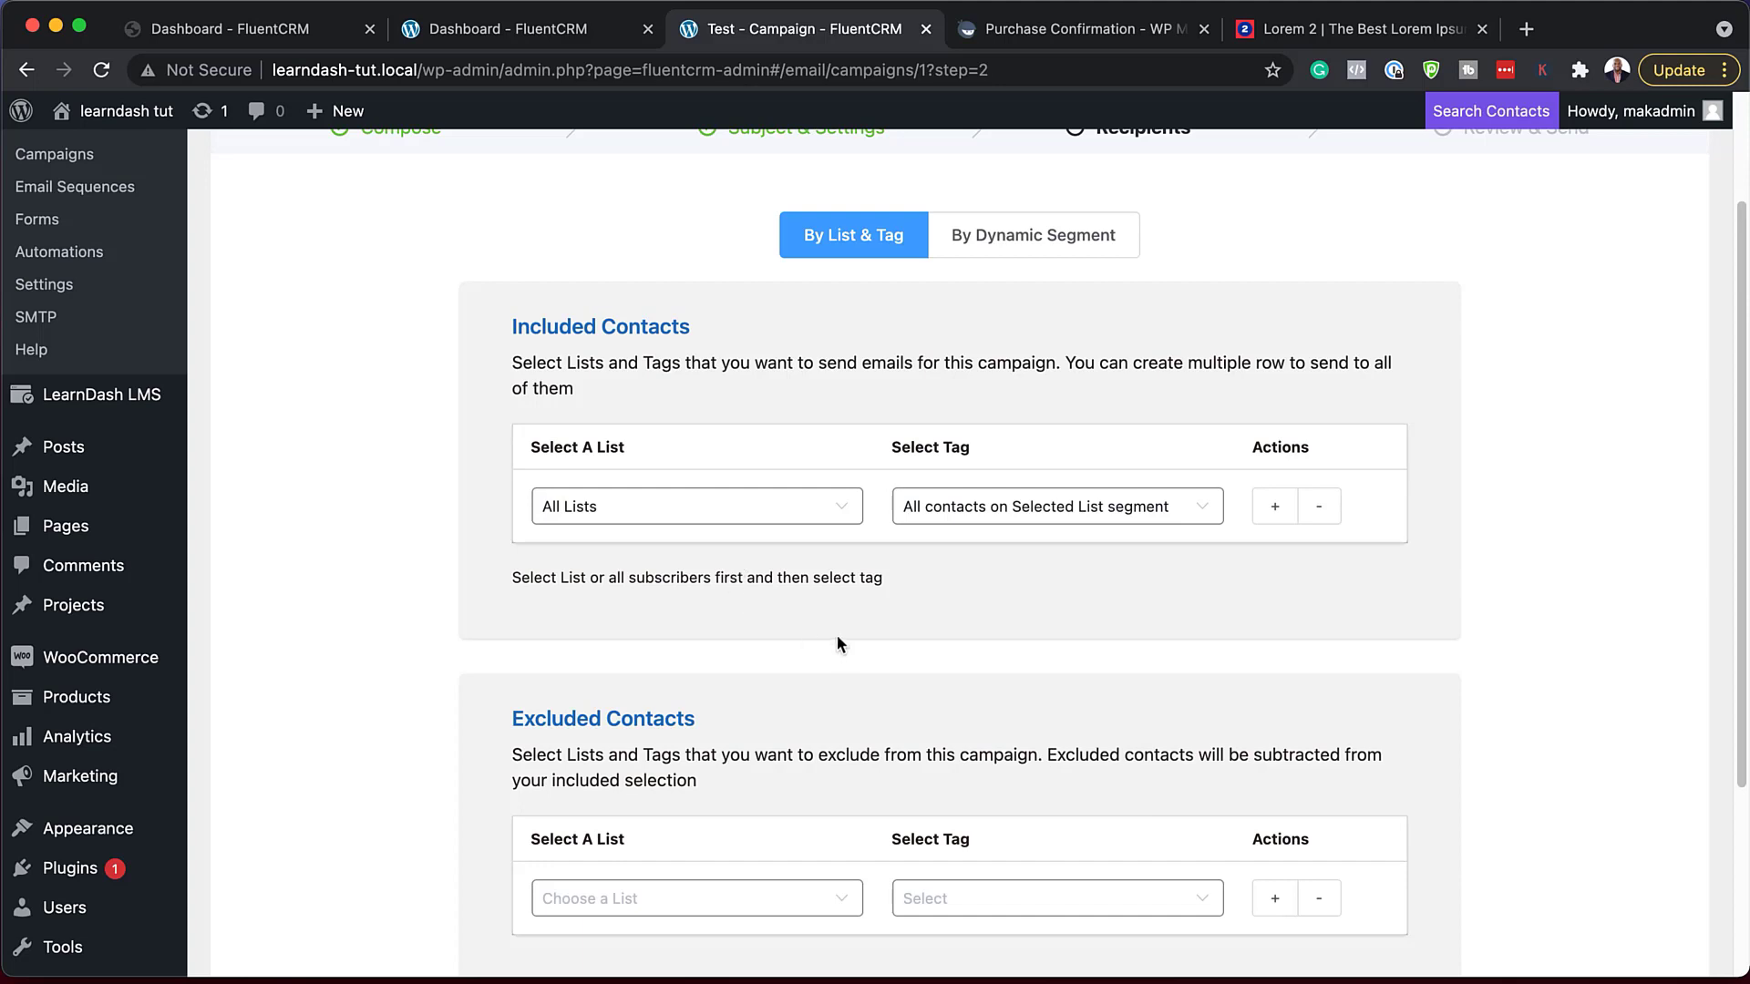
{"action": "scroll", "coordinate": [905, 646], "scroll_direction": "down", "scroll_amount": 5}
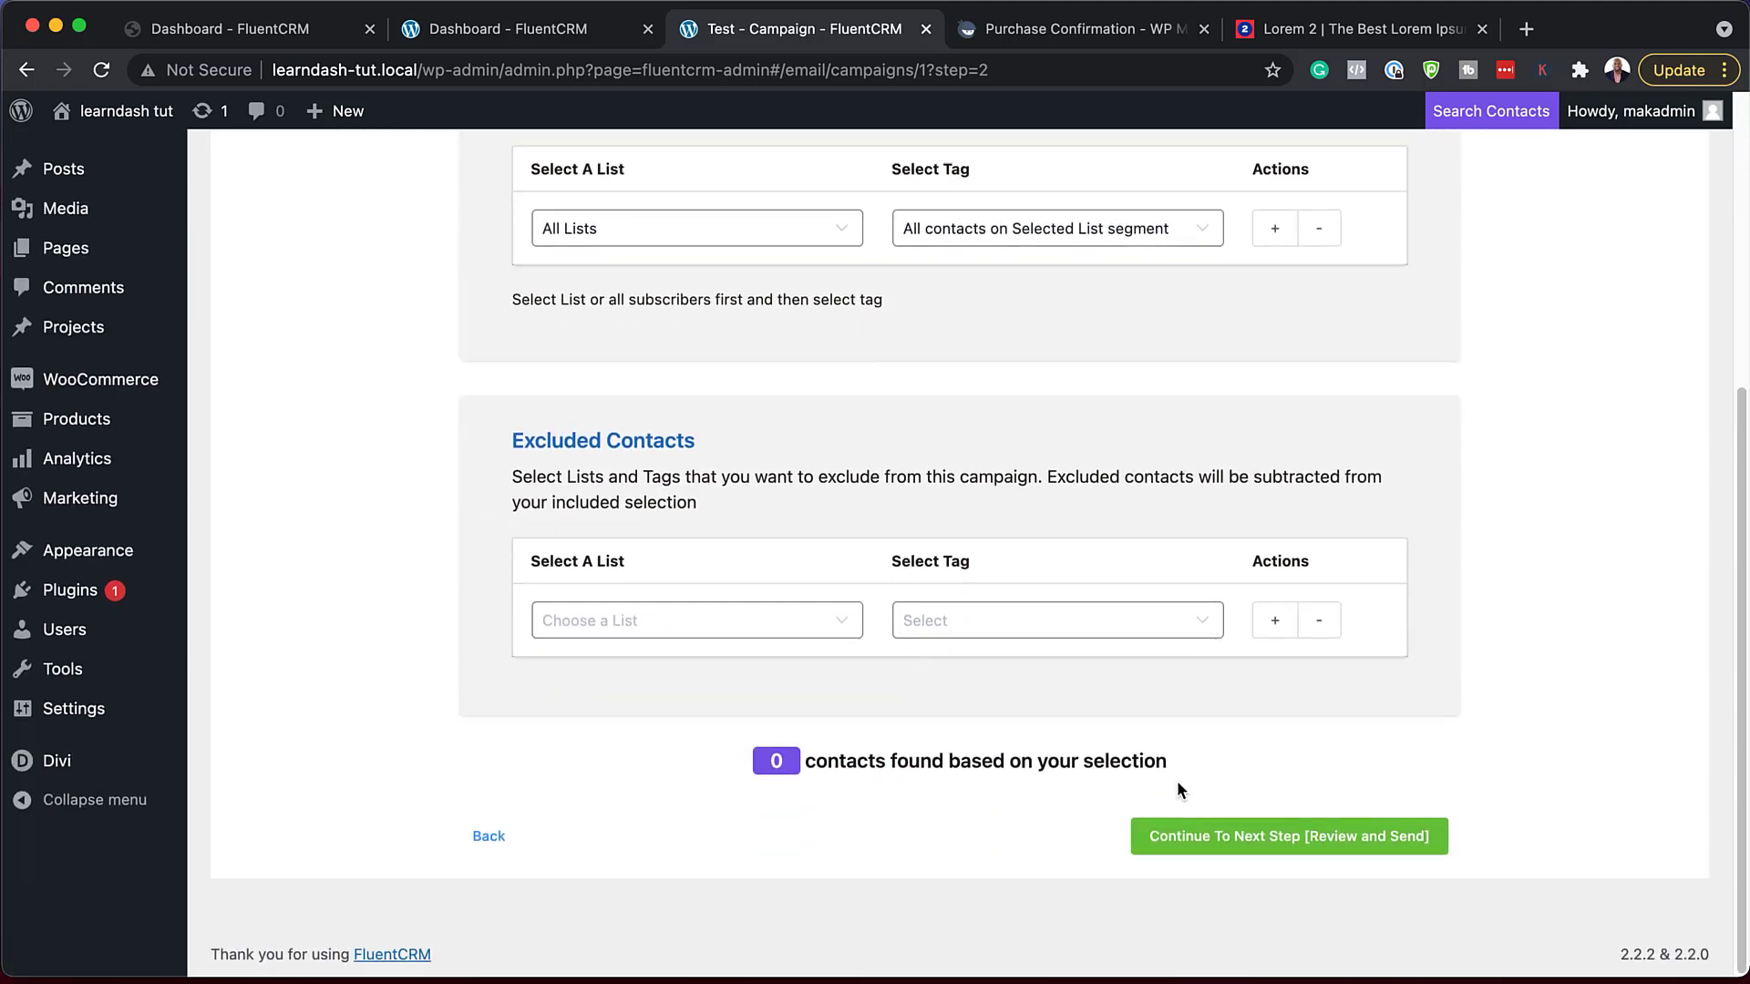
{"action": "left_click", "coordinate": [1168, 838]}
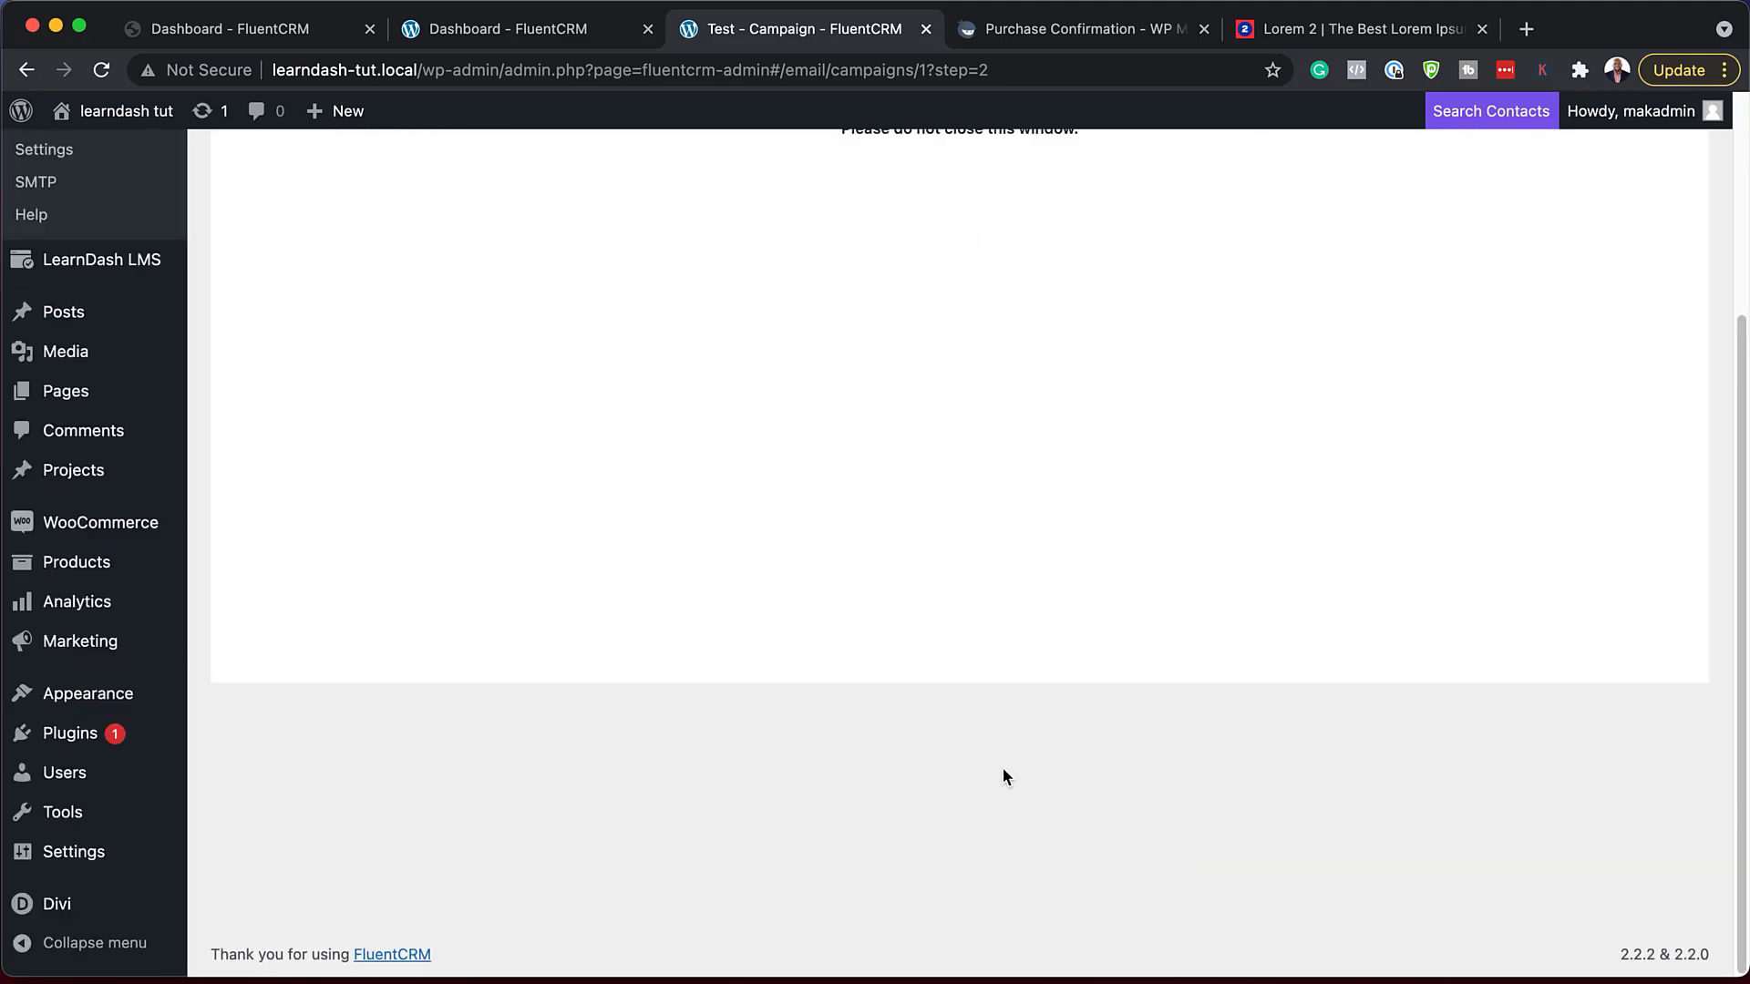
{"action": "scroll", "coordinate": [989, 757], "scroll_direction": "up", "scroll_amount": 3}
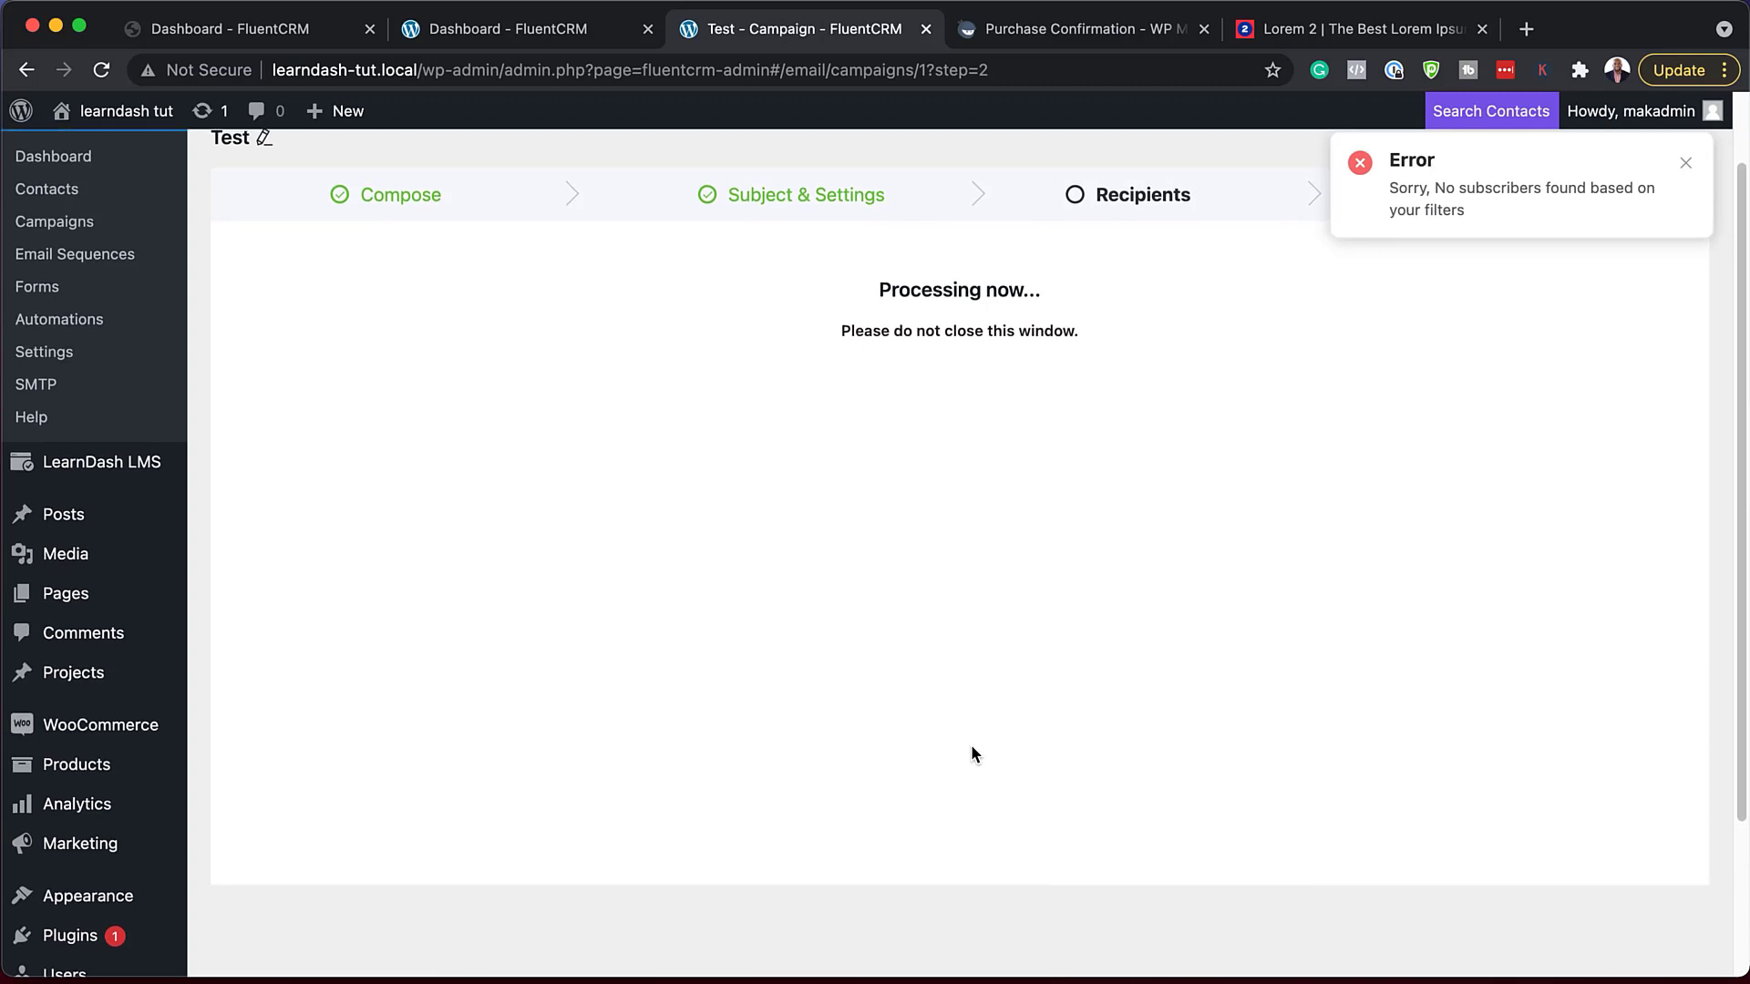
{"action": "scroll", "coordinate": [970, 745], "scroll_direction": "up", "scroll_amount": 2}
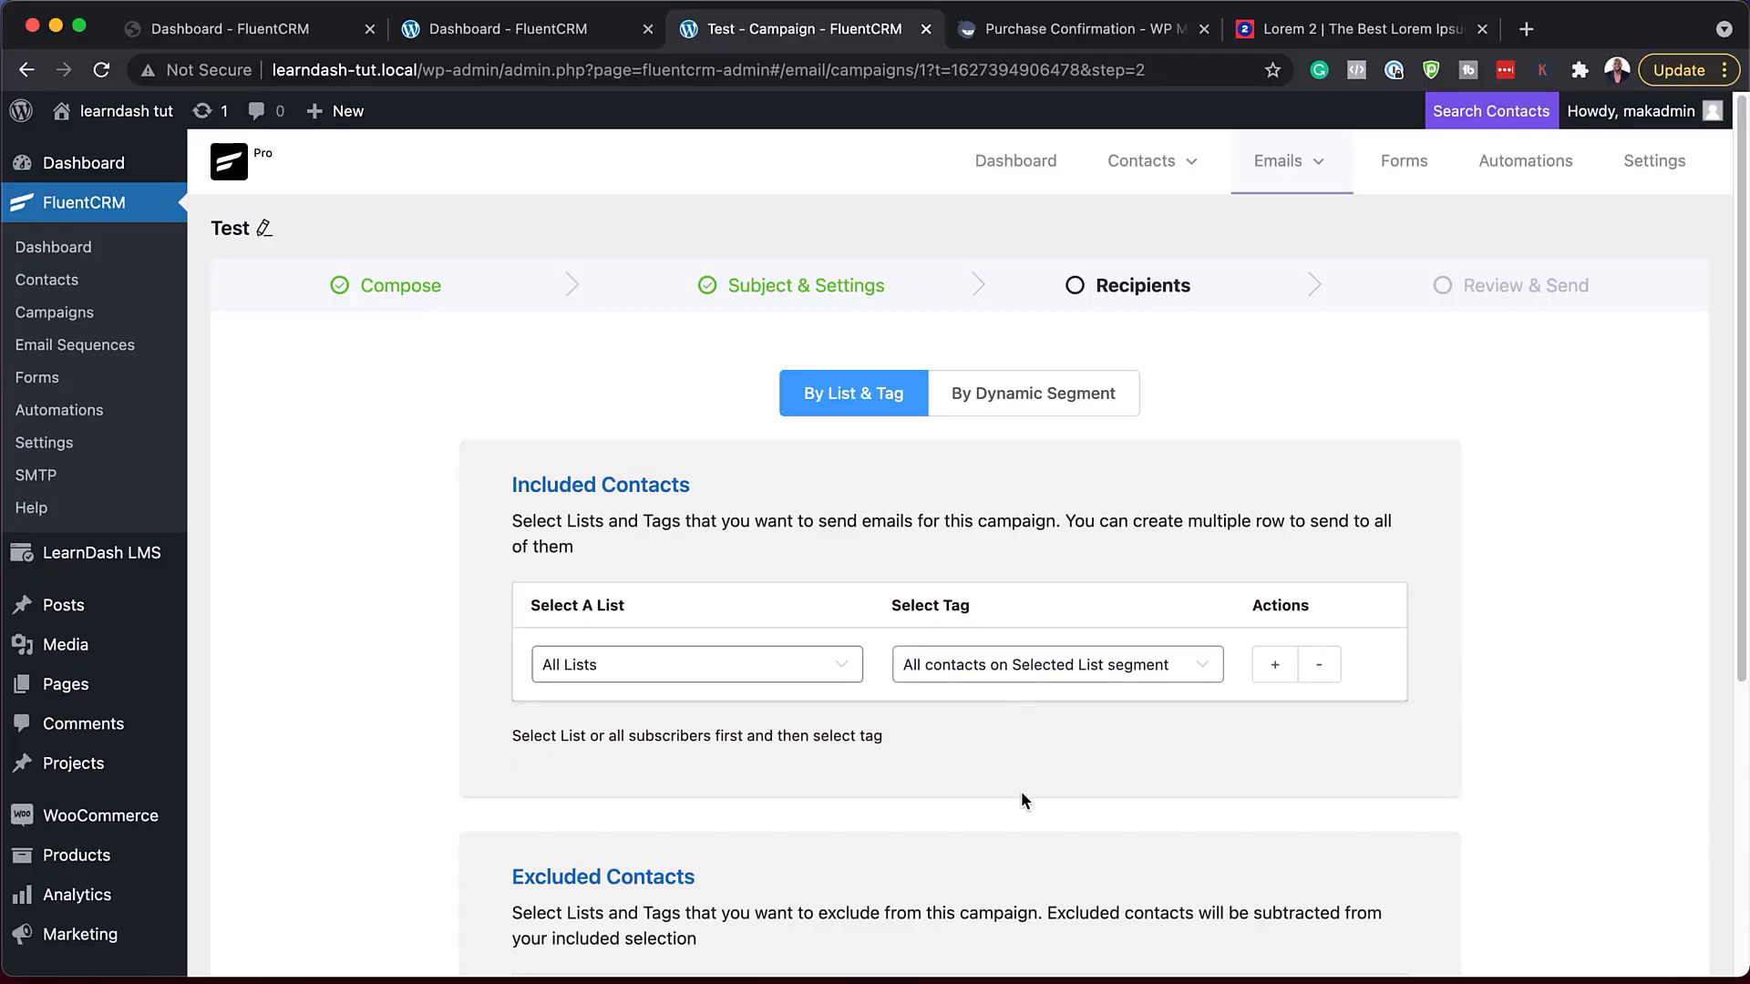
- Continue to Review & Send with All Lists included, check the email body, and send the campaign's emails right now
{"action": "scroll", "coordinate": [1021, 792], "scroll_direction": "down", "scroll_amount": 5}
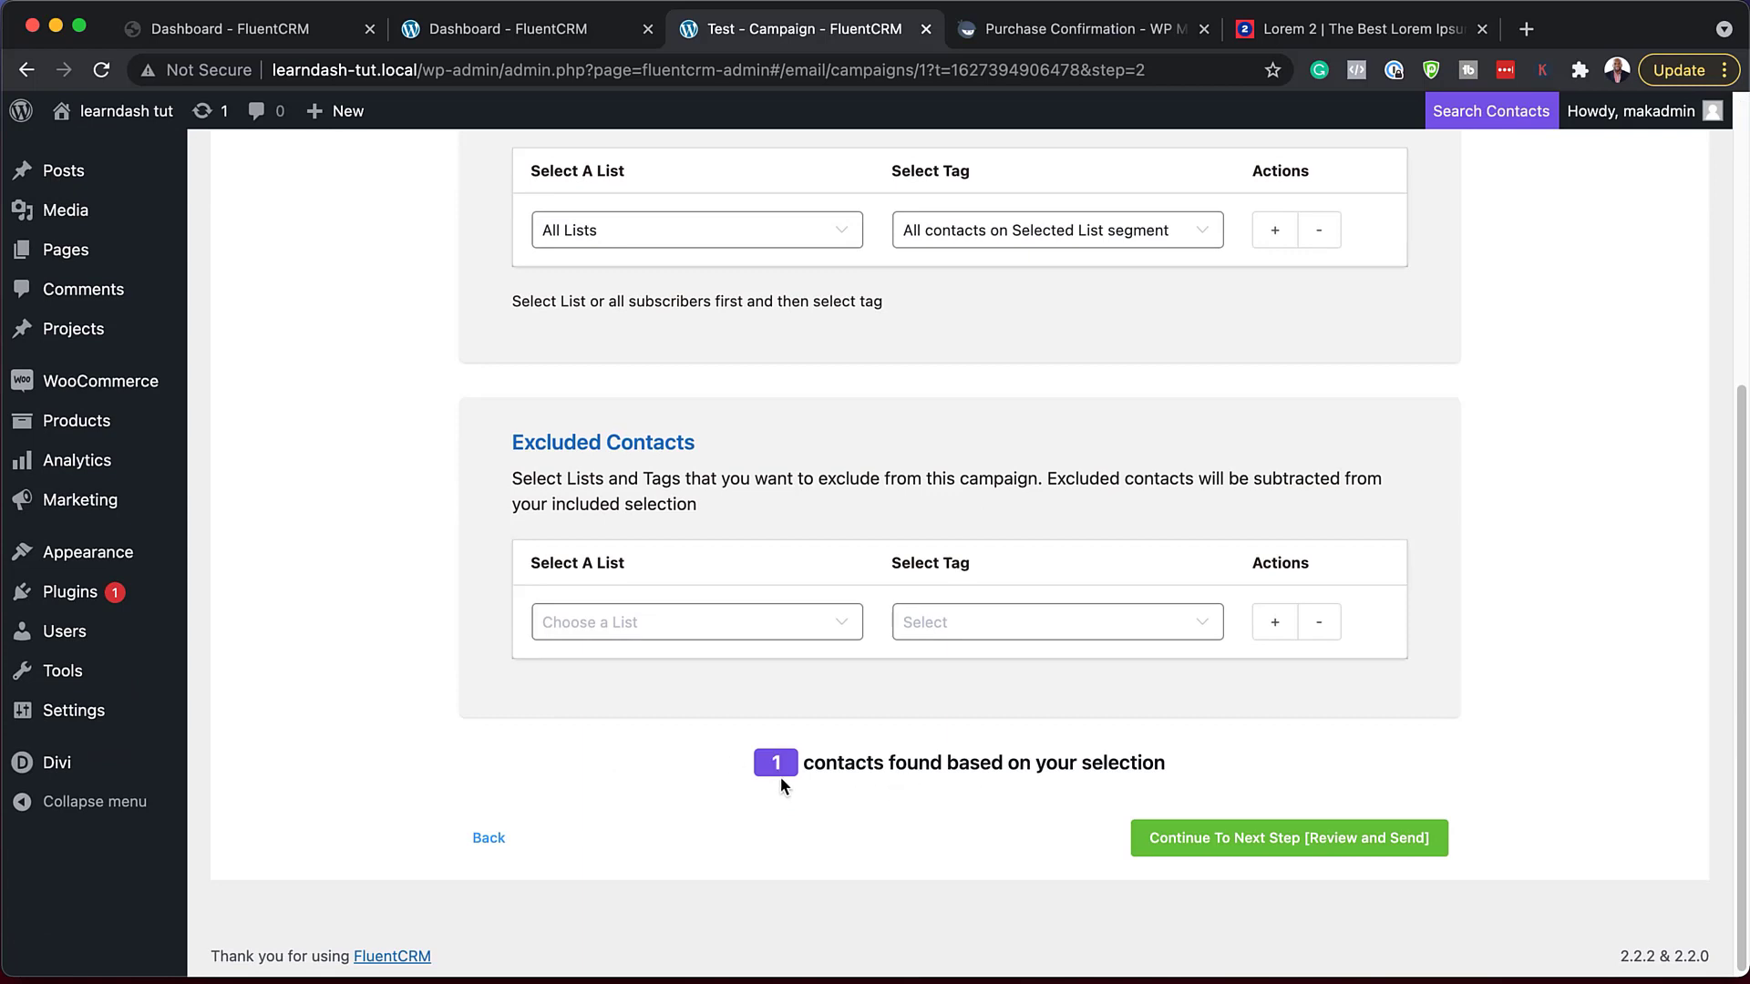
{"action": "left_click", "coordinate": [1191, 853]}
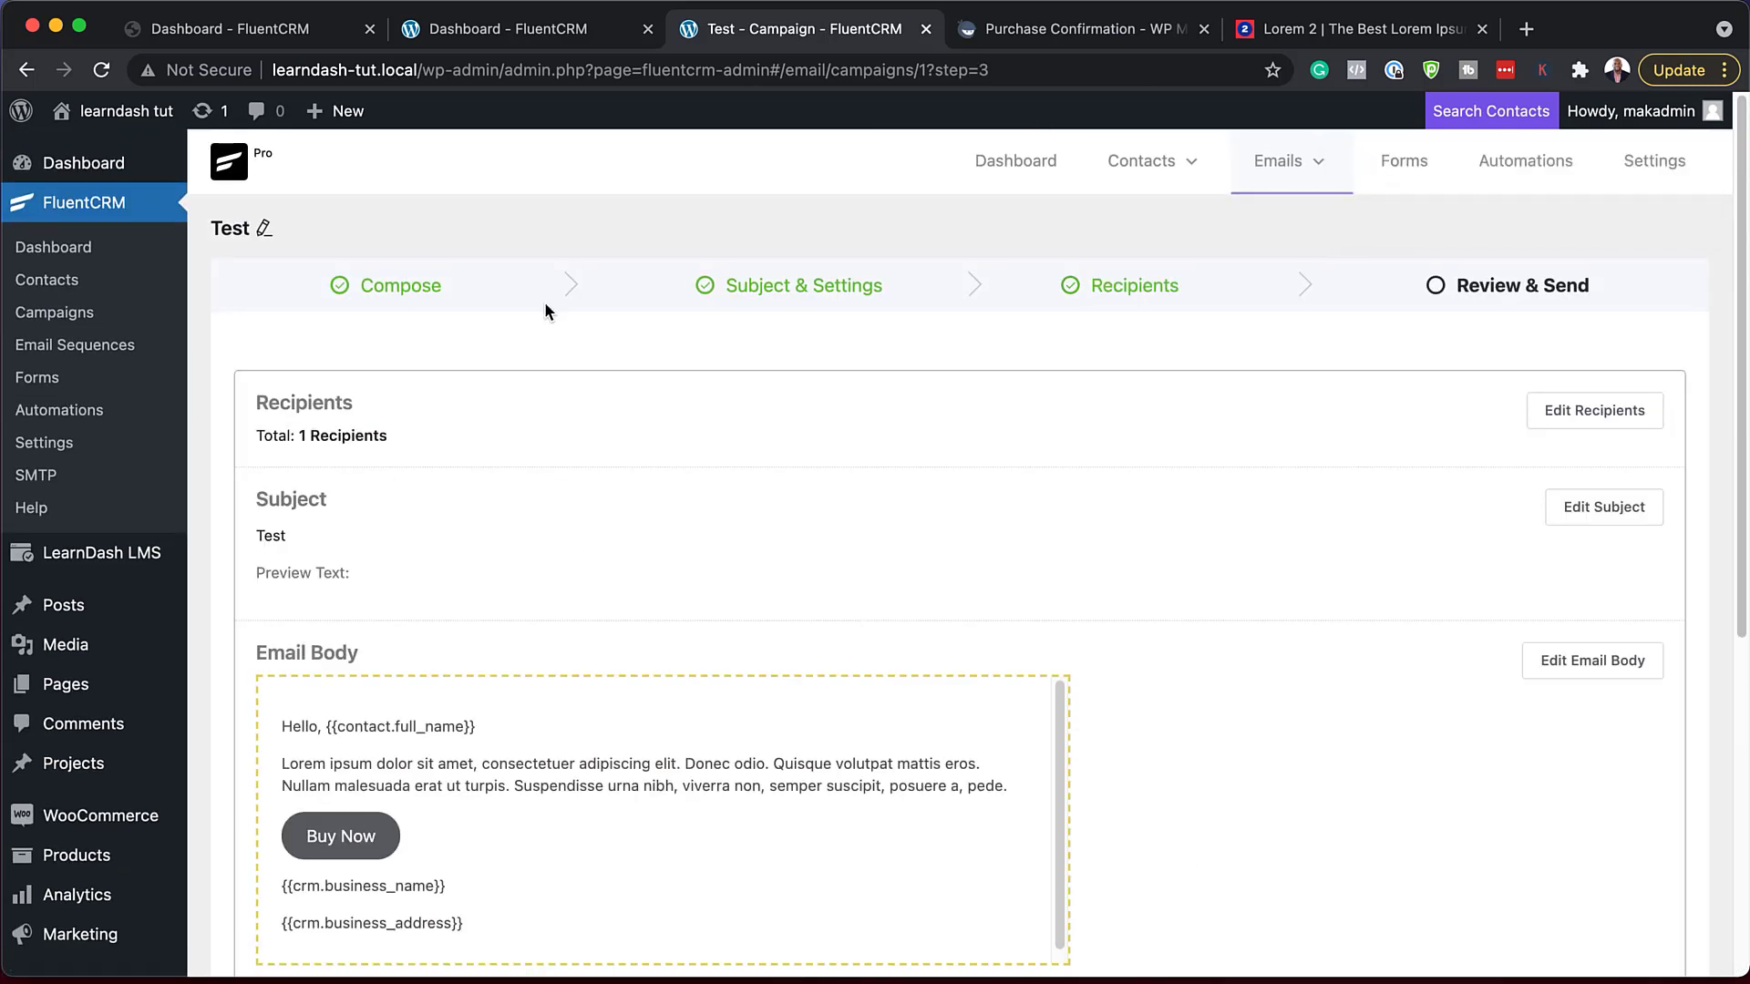
{"action": "scroll", "coordinate": [1046, 789], "scroll_direction": "down", "scroll_amount": 5}
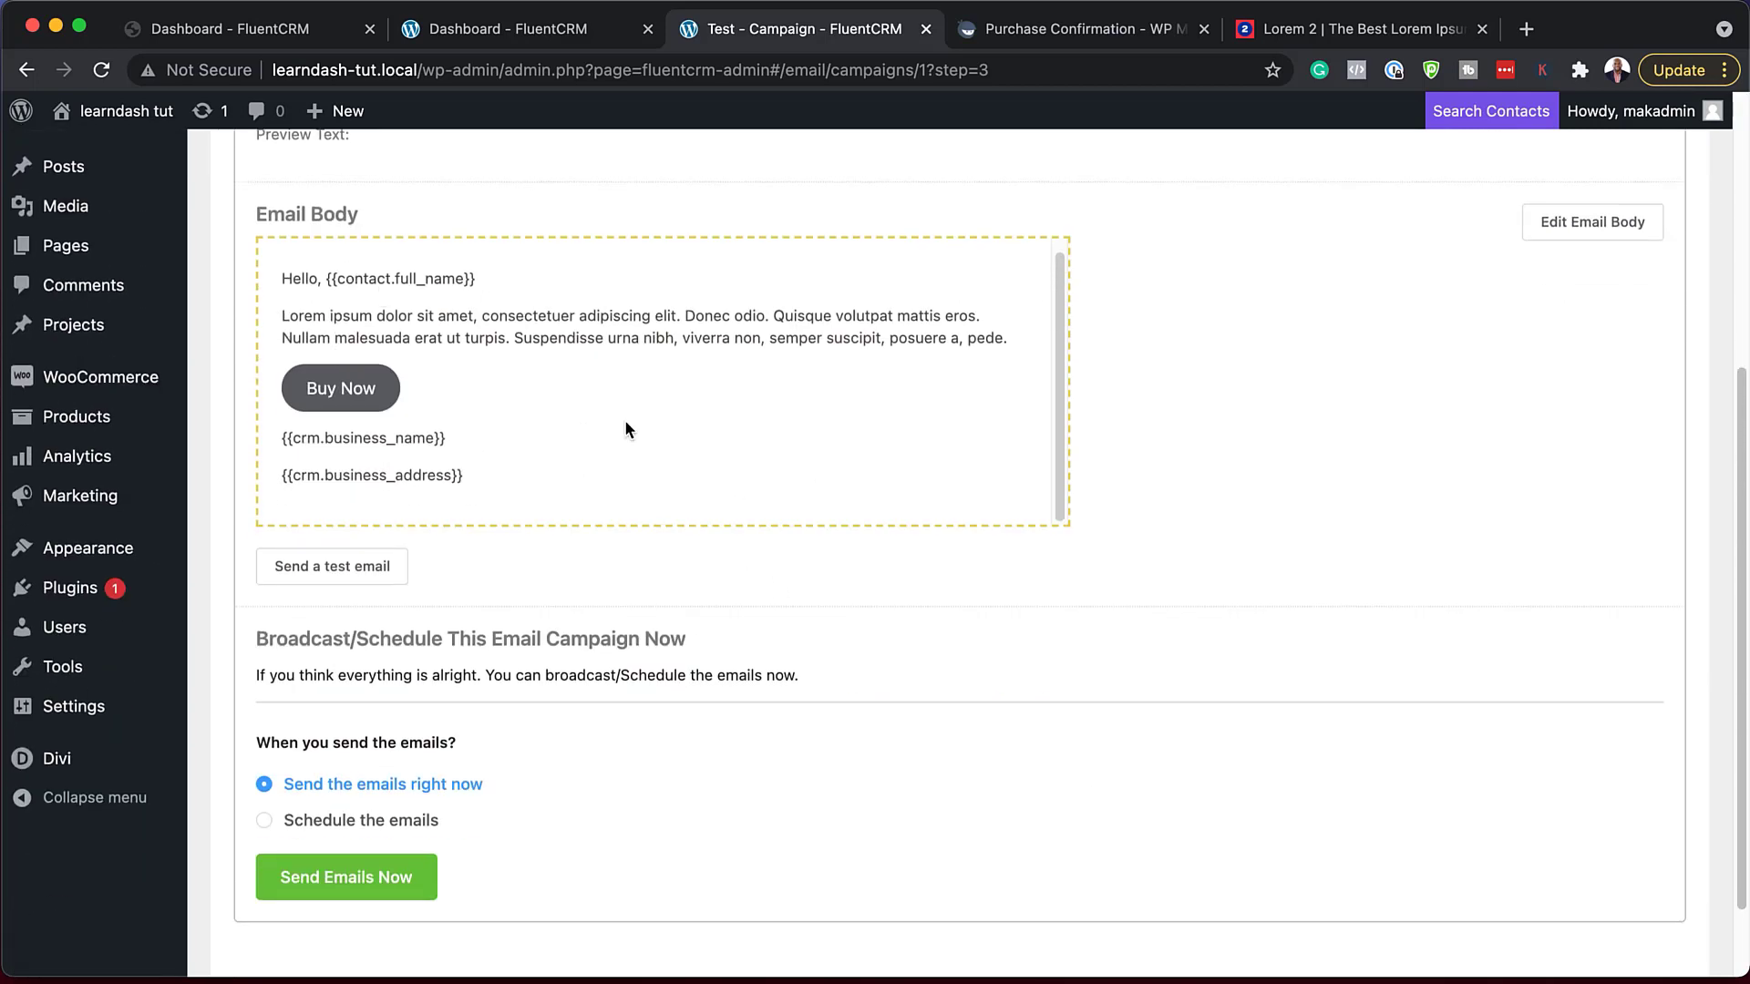
{"action": "scroll", "coordinate": [727, 735], "scroll_direction": "up", "scroll_amount": 3}
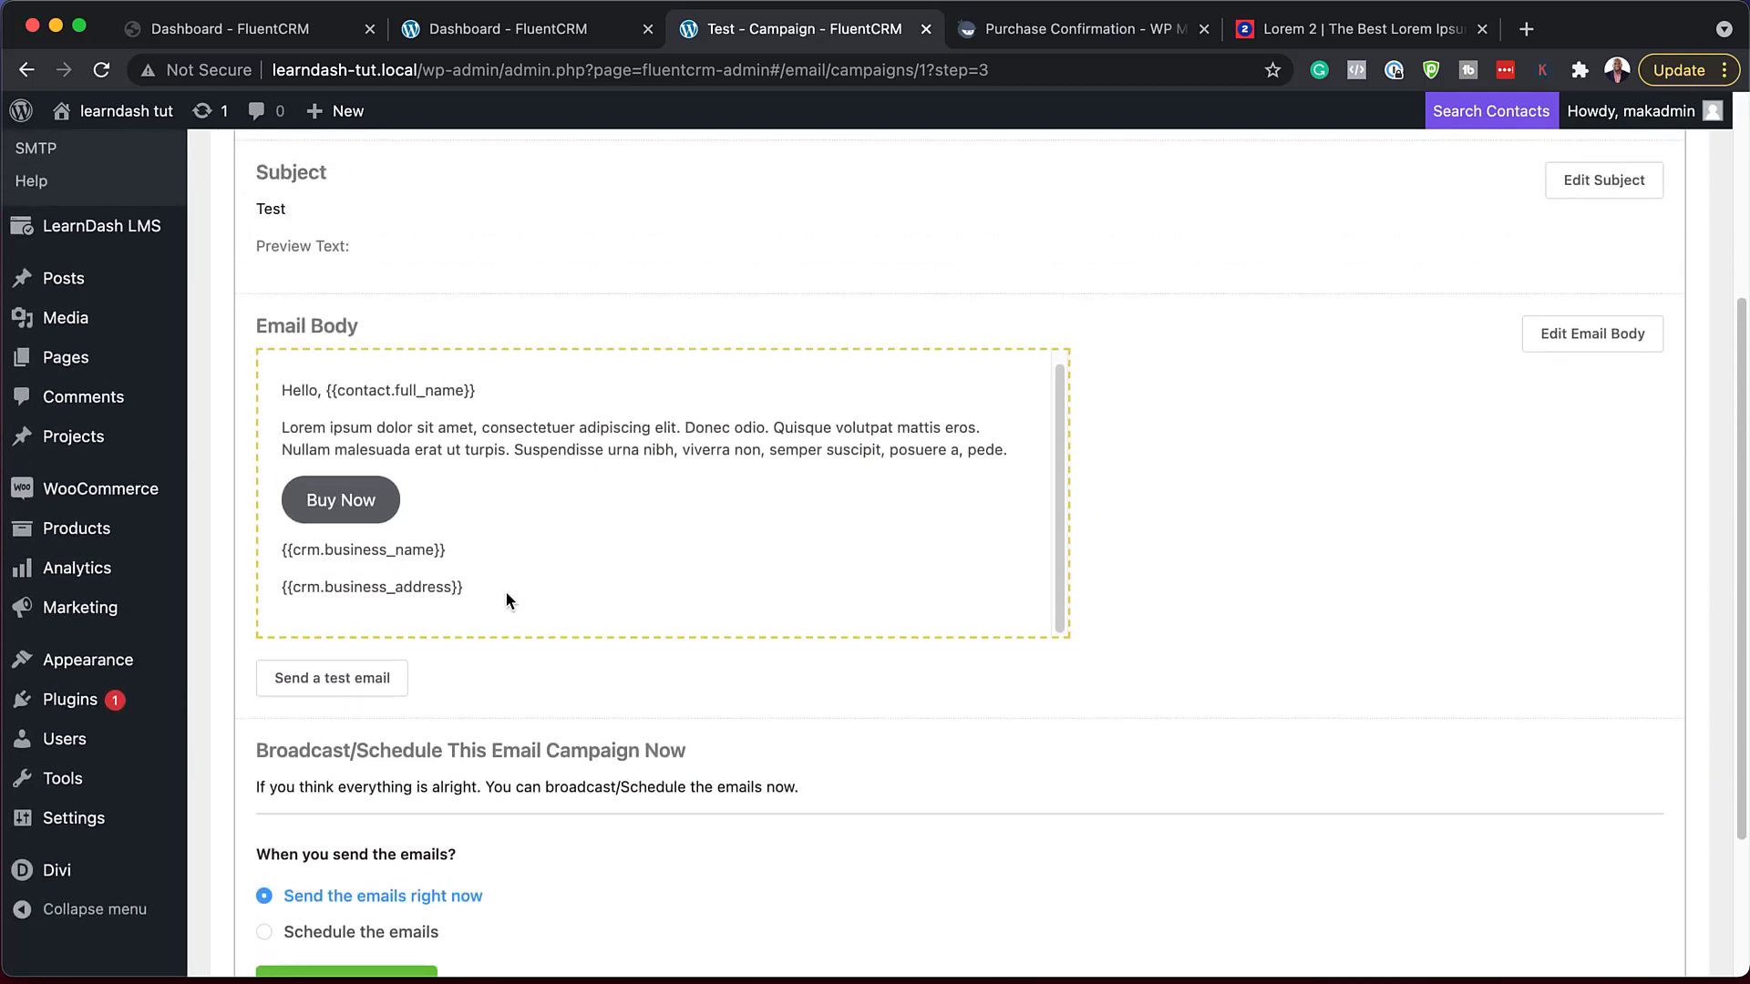
{"action": "scroll", "coordinate": [590, 660], "scroll_direction": "up", "scroll_amount": 2}
{"action": "scroll", "coordinate": [590, 664], "scroll_direction": "down", "scroll_amount": 5}
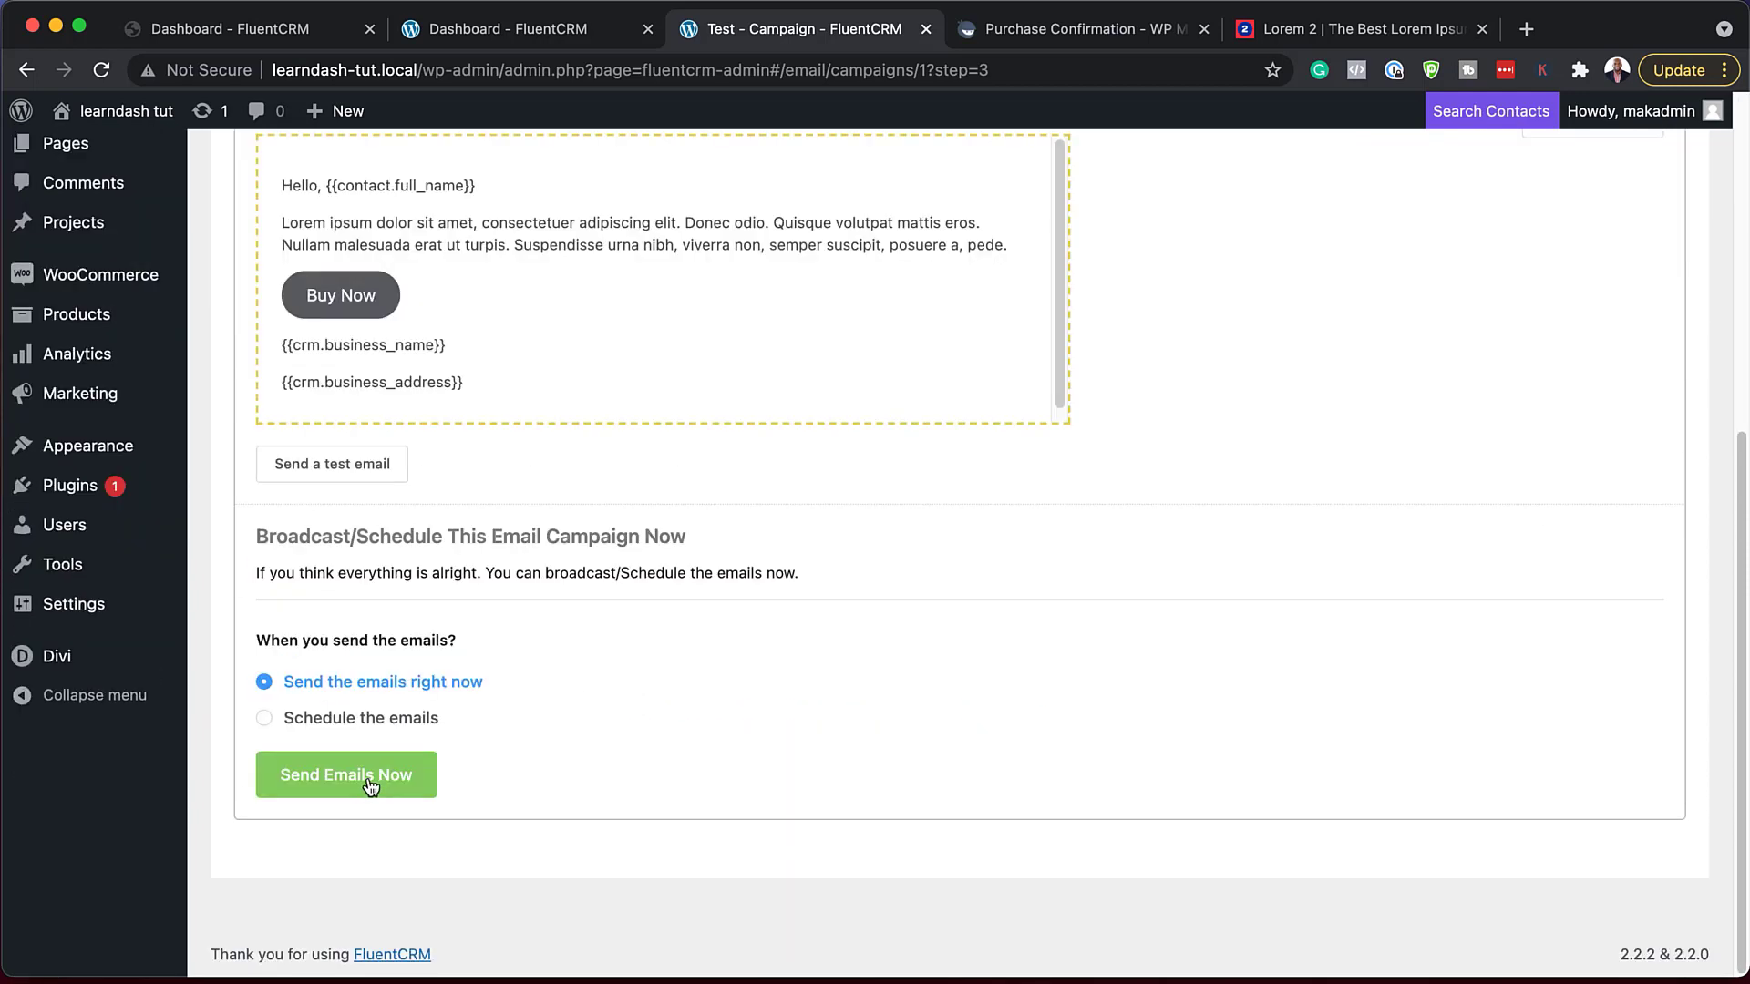
{"action": "left_click", "coordinate": [369, 782]}
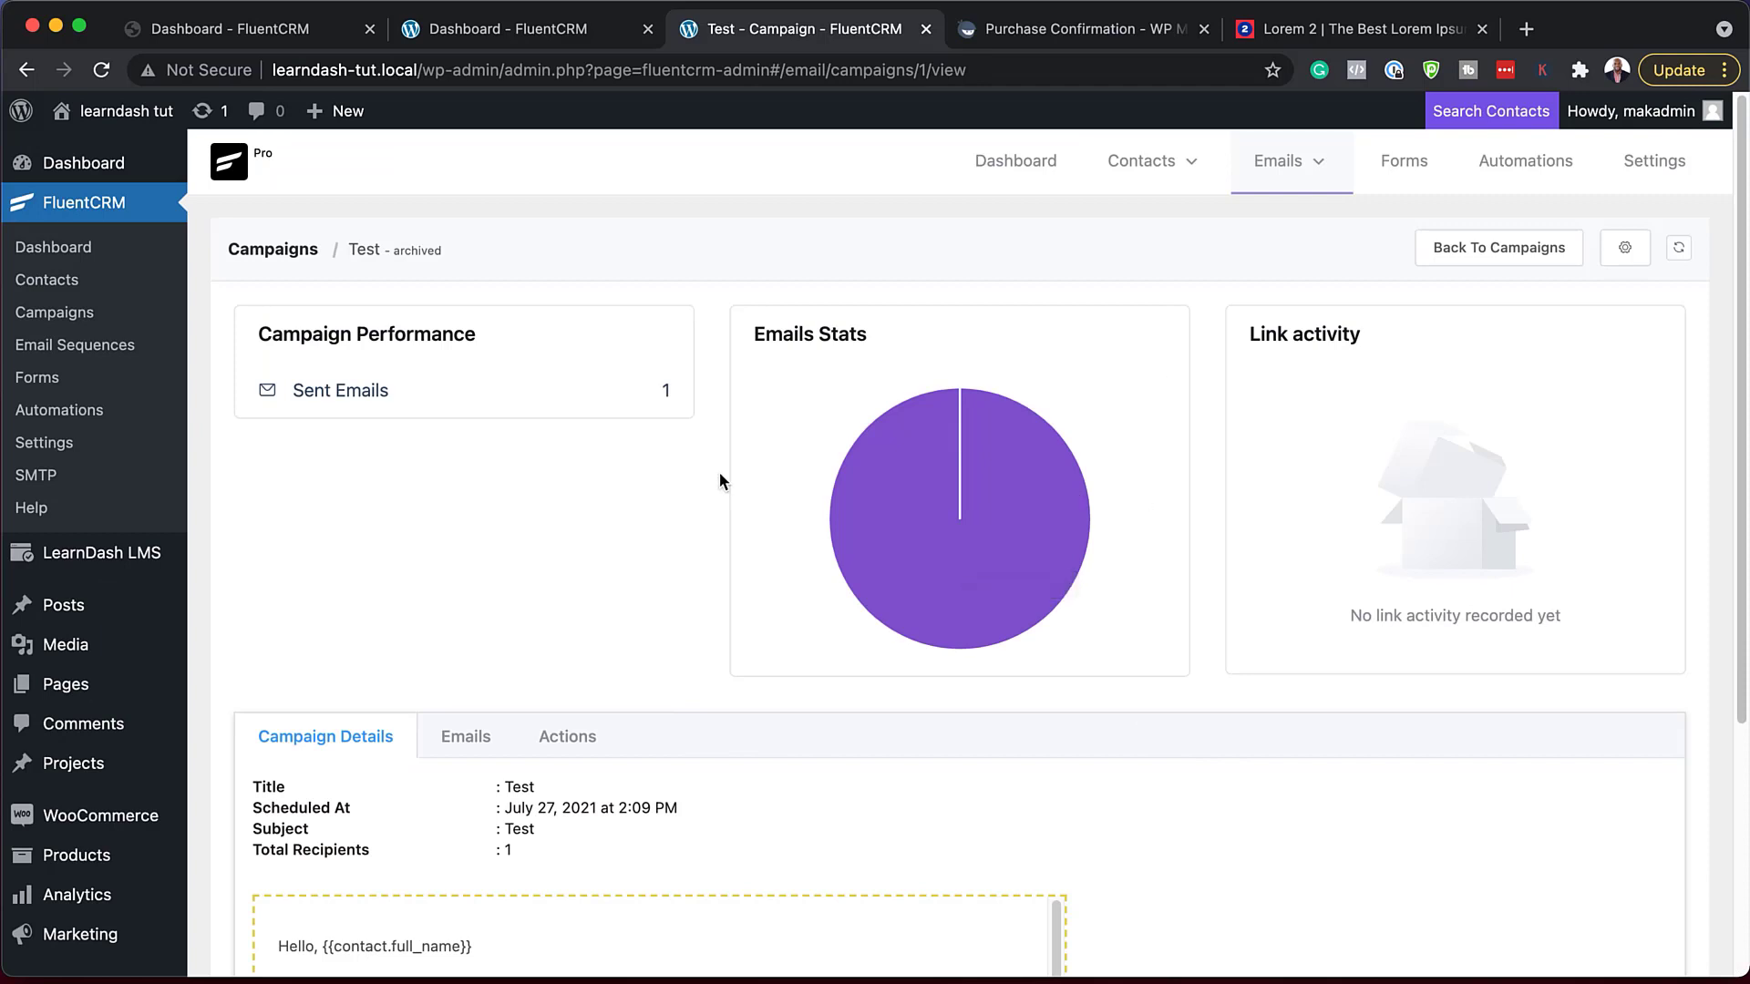
- Examine the sent Test campaign's report, including its performance, email stats, campaign details, recipient emails and tag actions
{"action": "mouse_move", "coordinate": [1048, 507]}
{"action": "scroll", "coordinate": [722, 696], "scroll_direction": "down", "scroll_amount": 5}
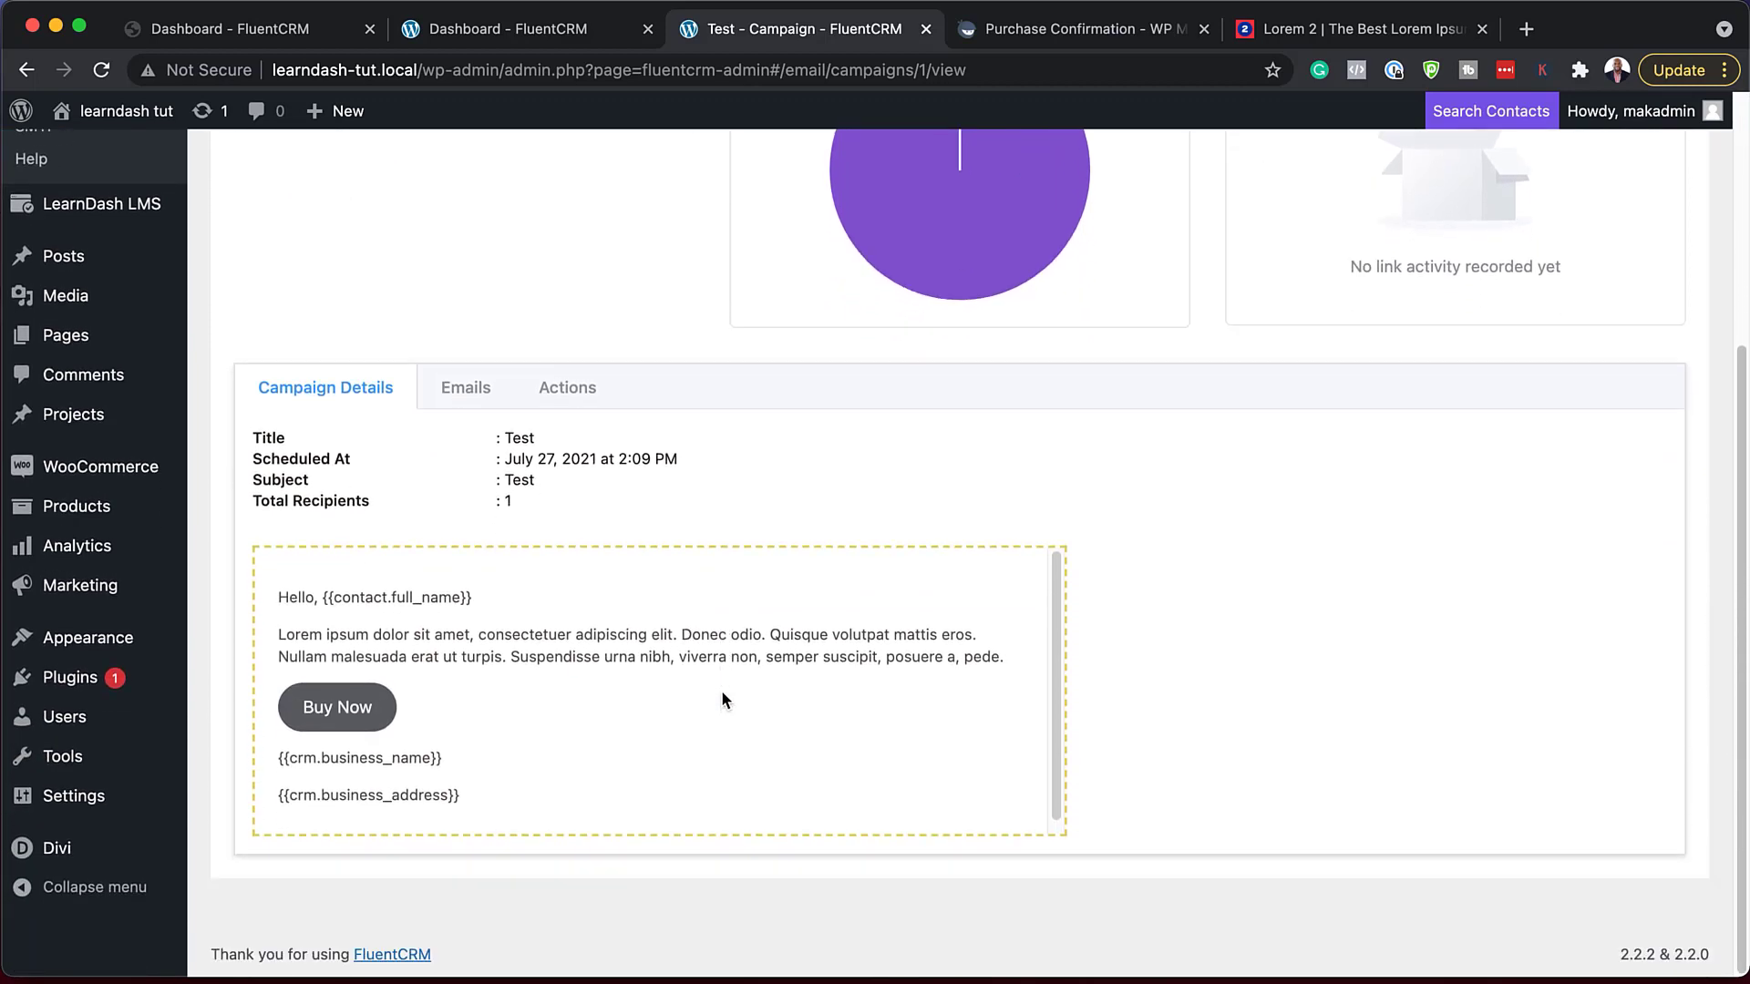
{"action": "scroll", "coordinate": [775, 687], "scroll_direction": "up", "scroll_amount": 5}
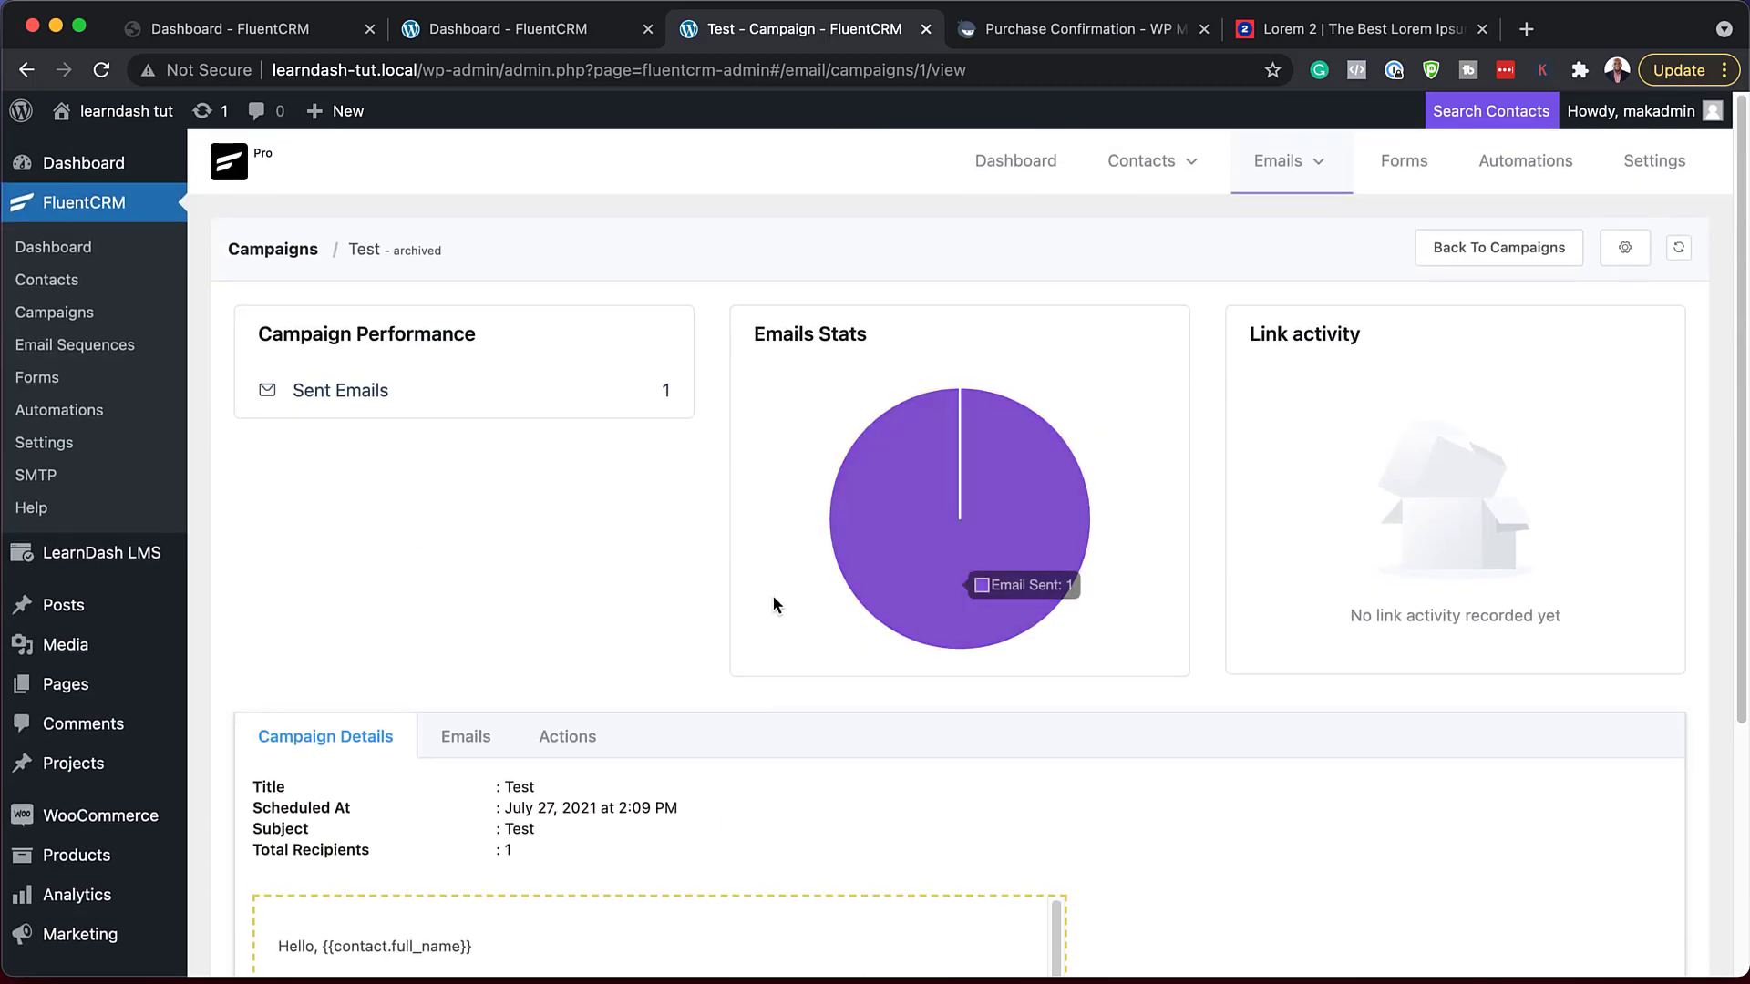
{"action": "scroll", "coordinate": [789, 593], "scroll_direction": "down", "scroll_amount": 2}
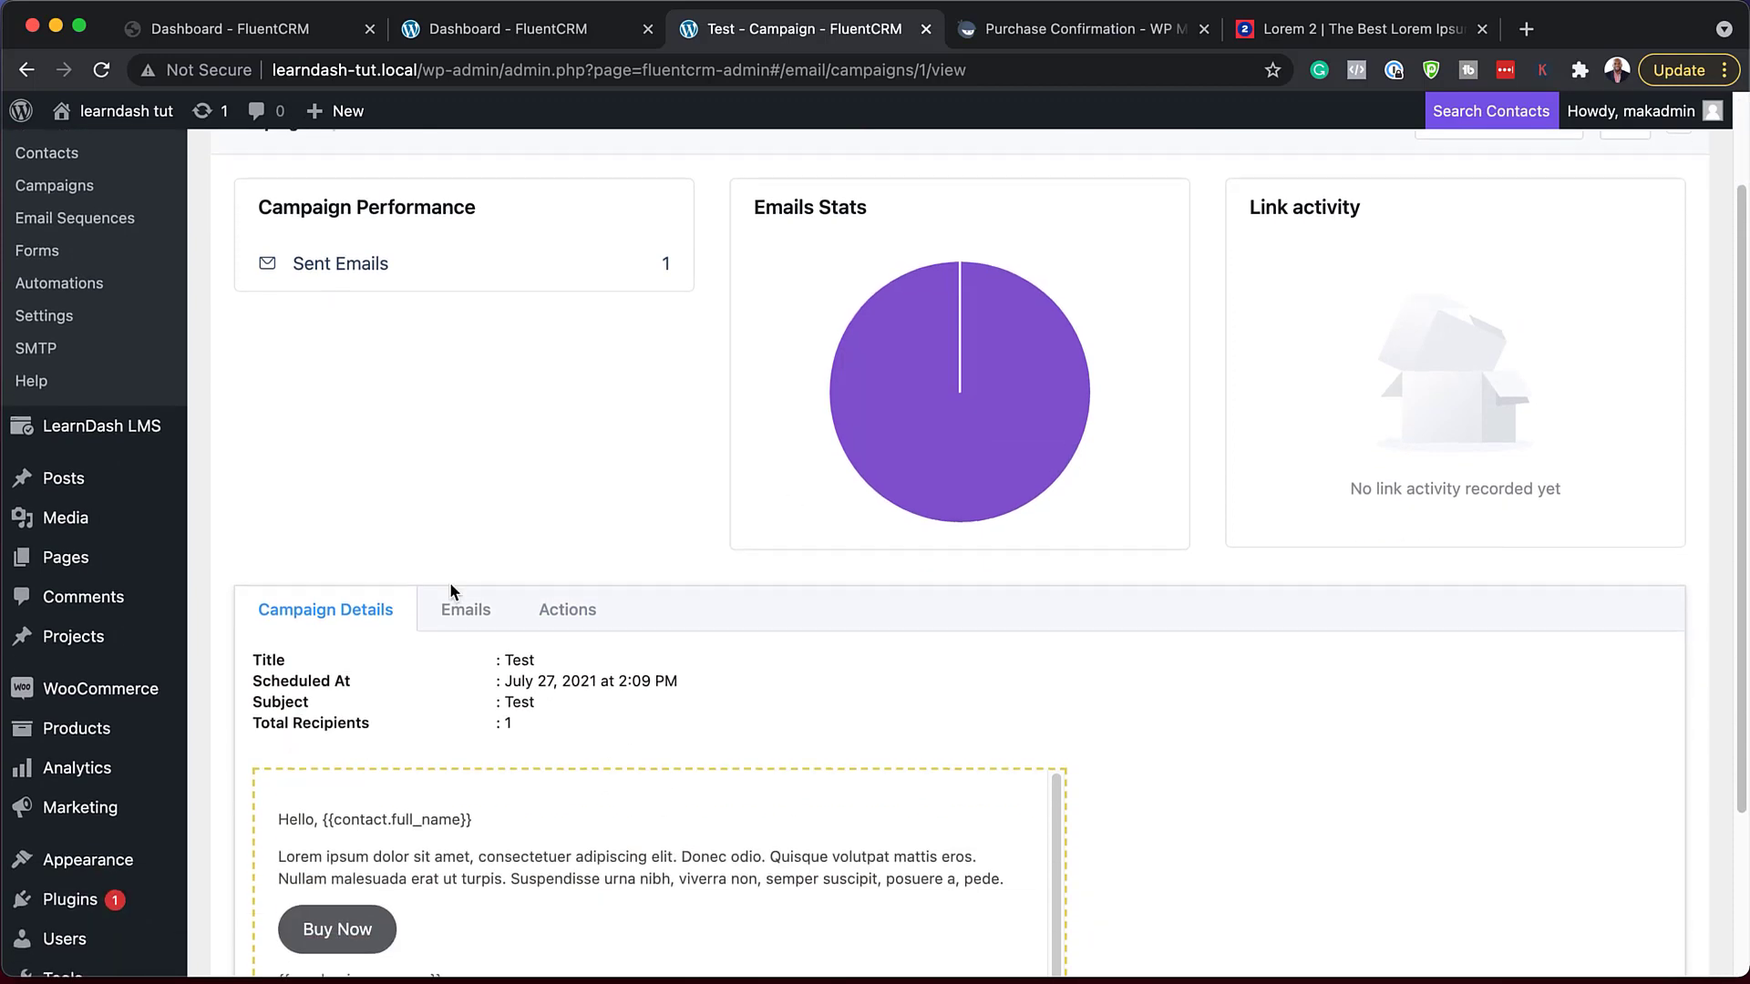
{"action": "scroll", "coordinate": [474, 651], "scroll_direction": "down", "scroll_amount": 2}
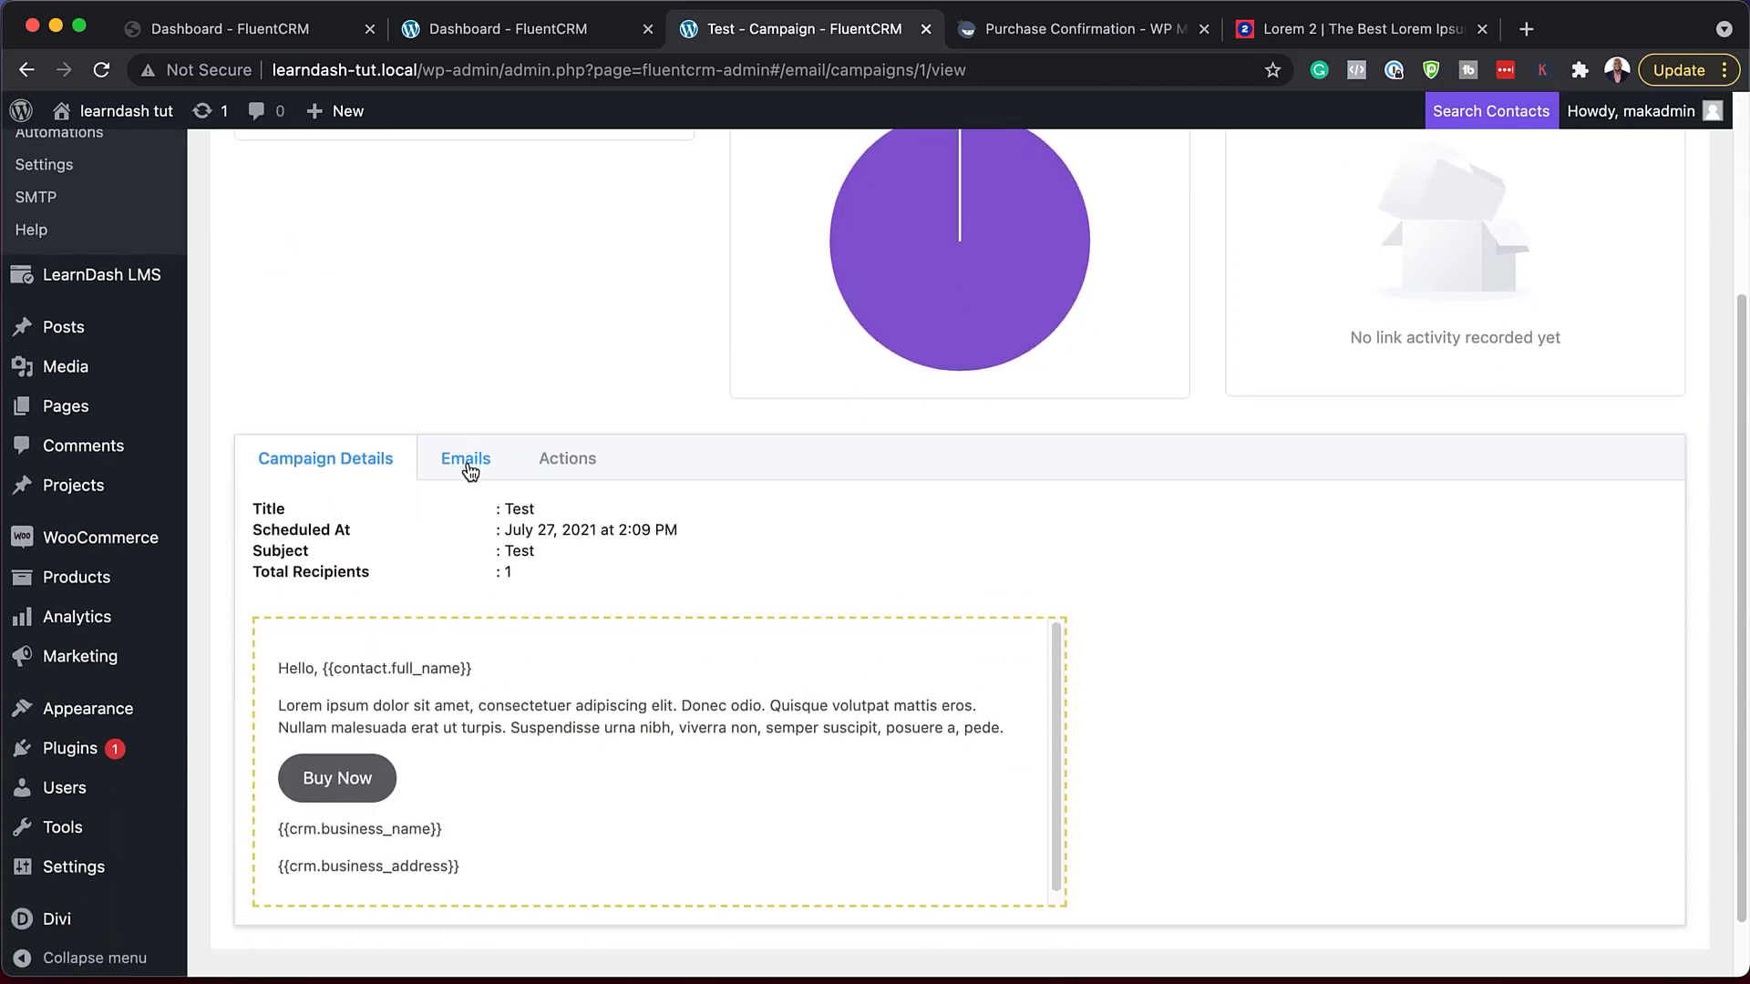
{"action": "left_click", "coordinate": [468, 463]}
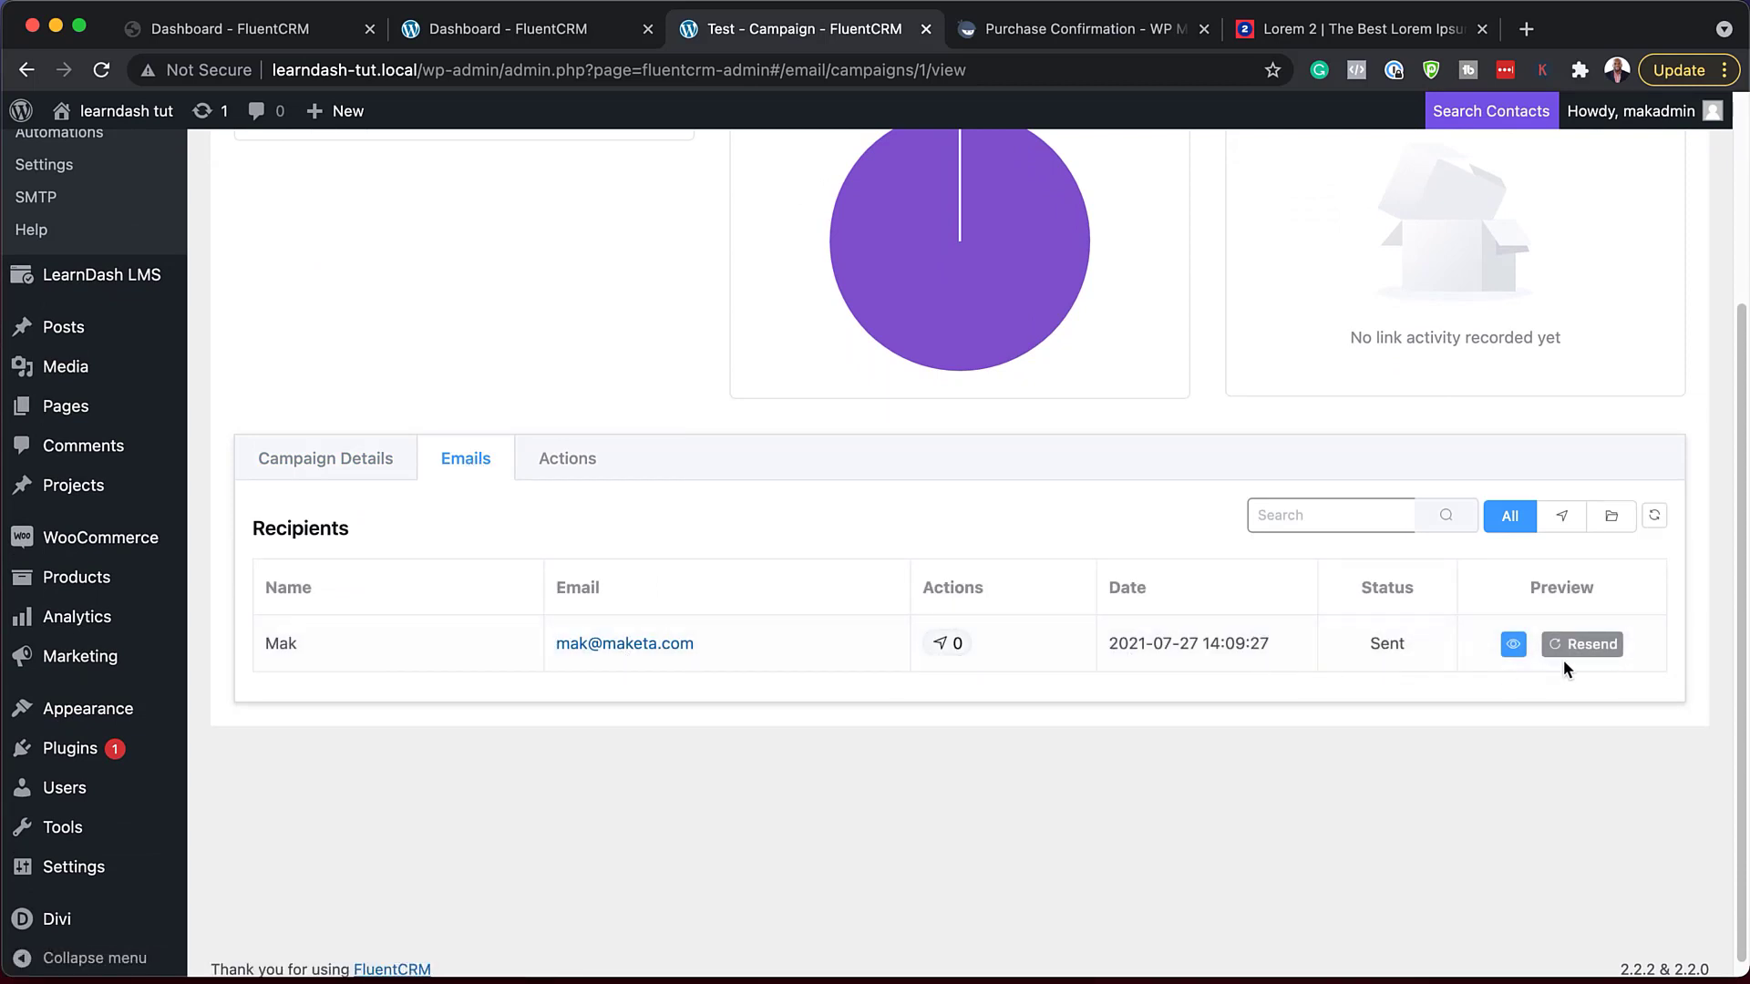
{"action": "left_click", "coordinate": [570, 458]}
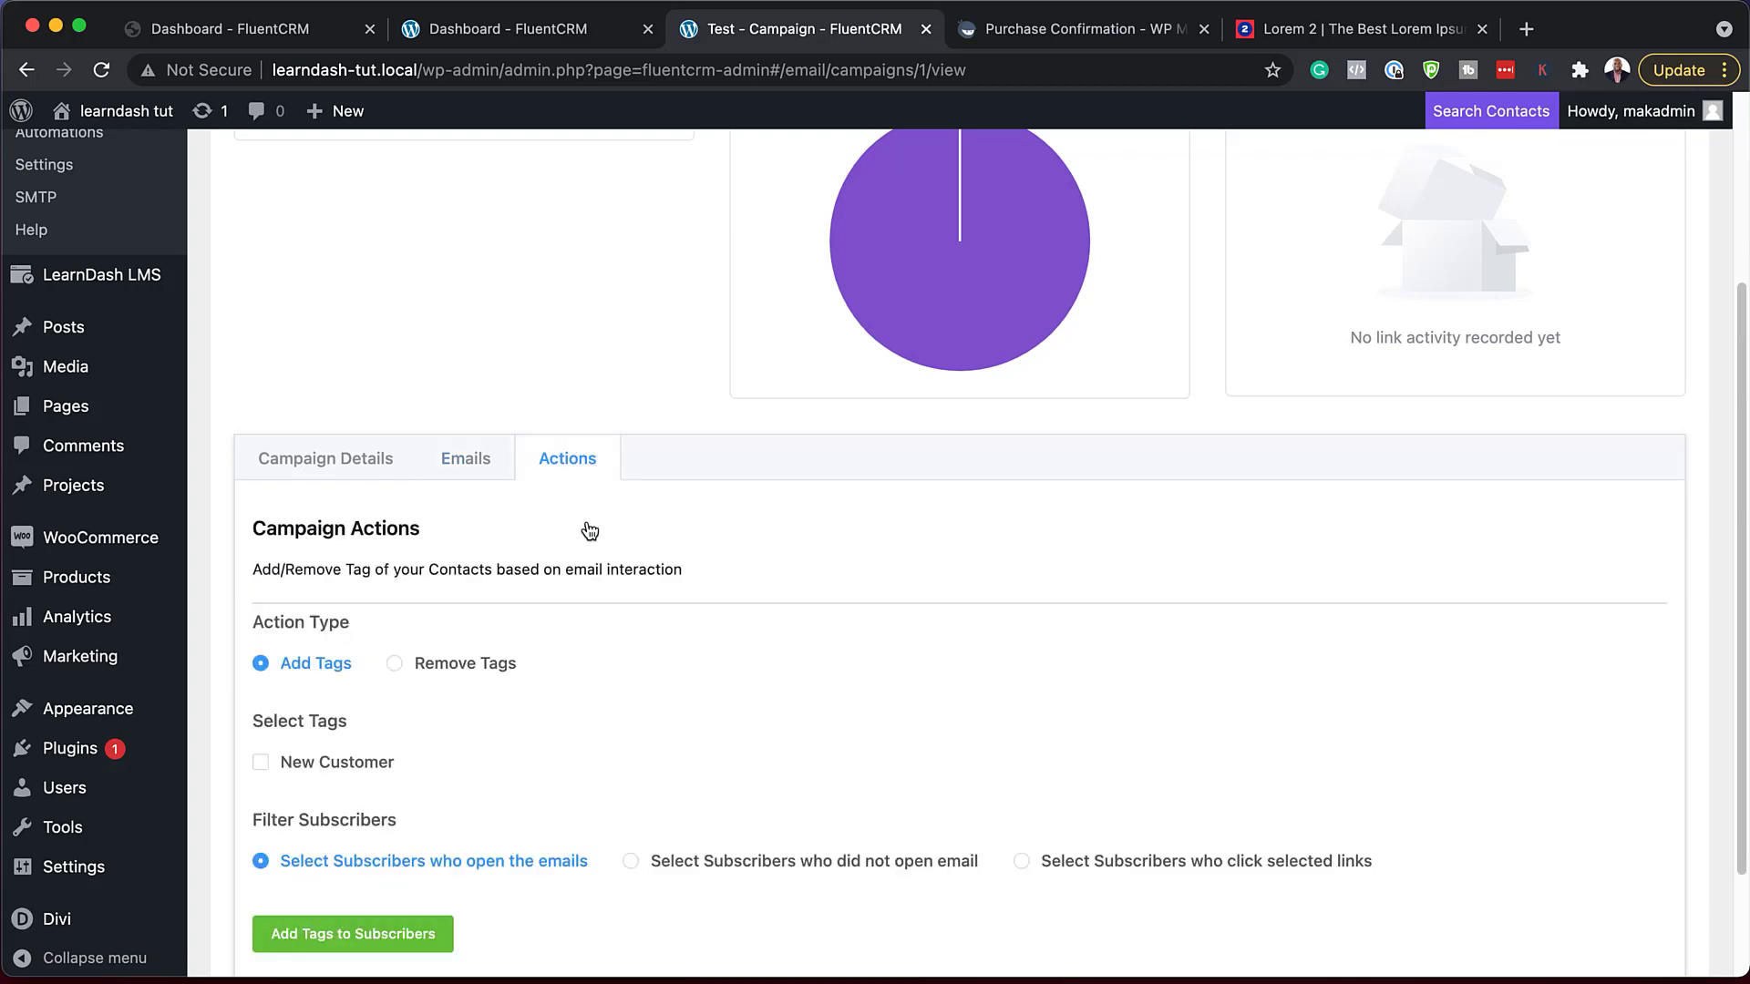
{"action": "scroll", "coordinate": [623, 720], "scroll_direction": "down", "scroll_amount": 3}
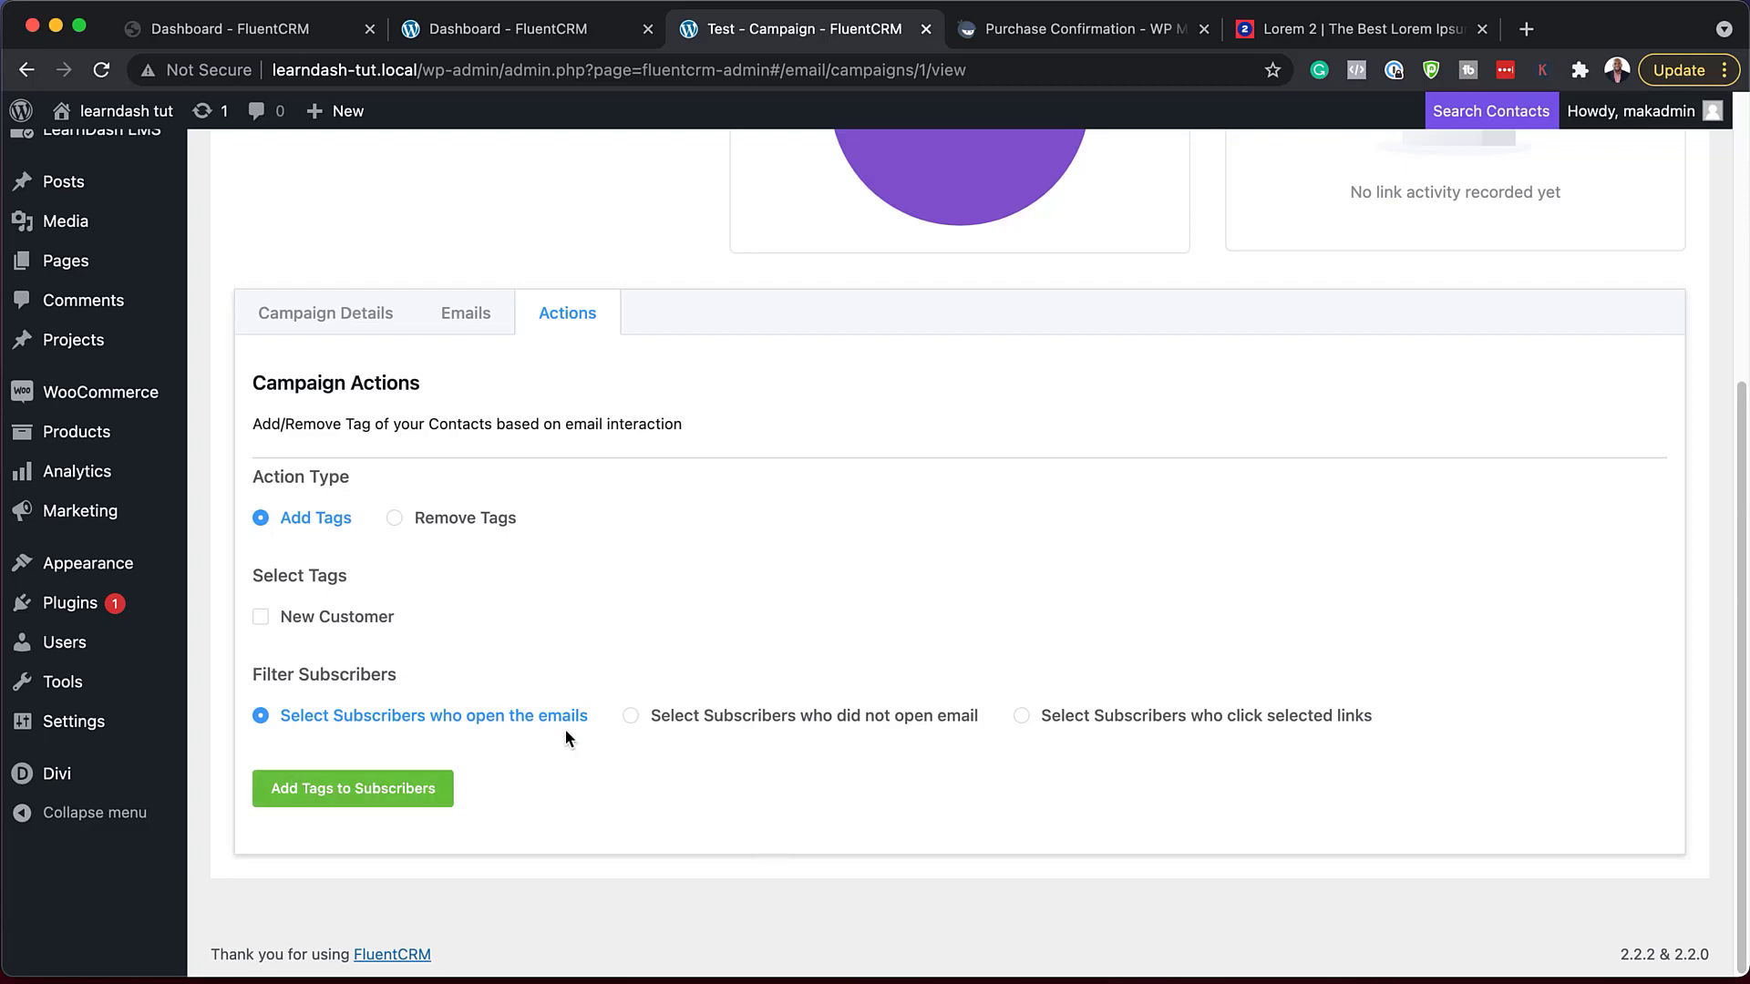
{"action": "scroll", "coordinate": [565, 732], "scroll_direction": "up", "scroll_amount": 5}
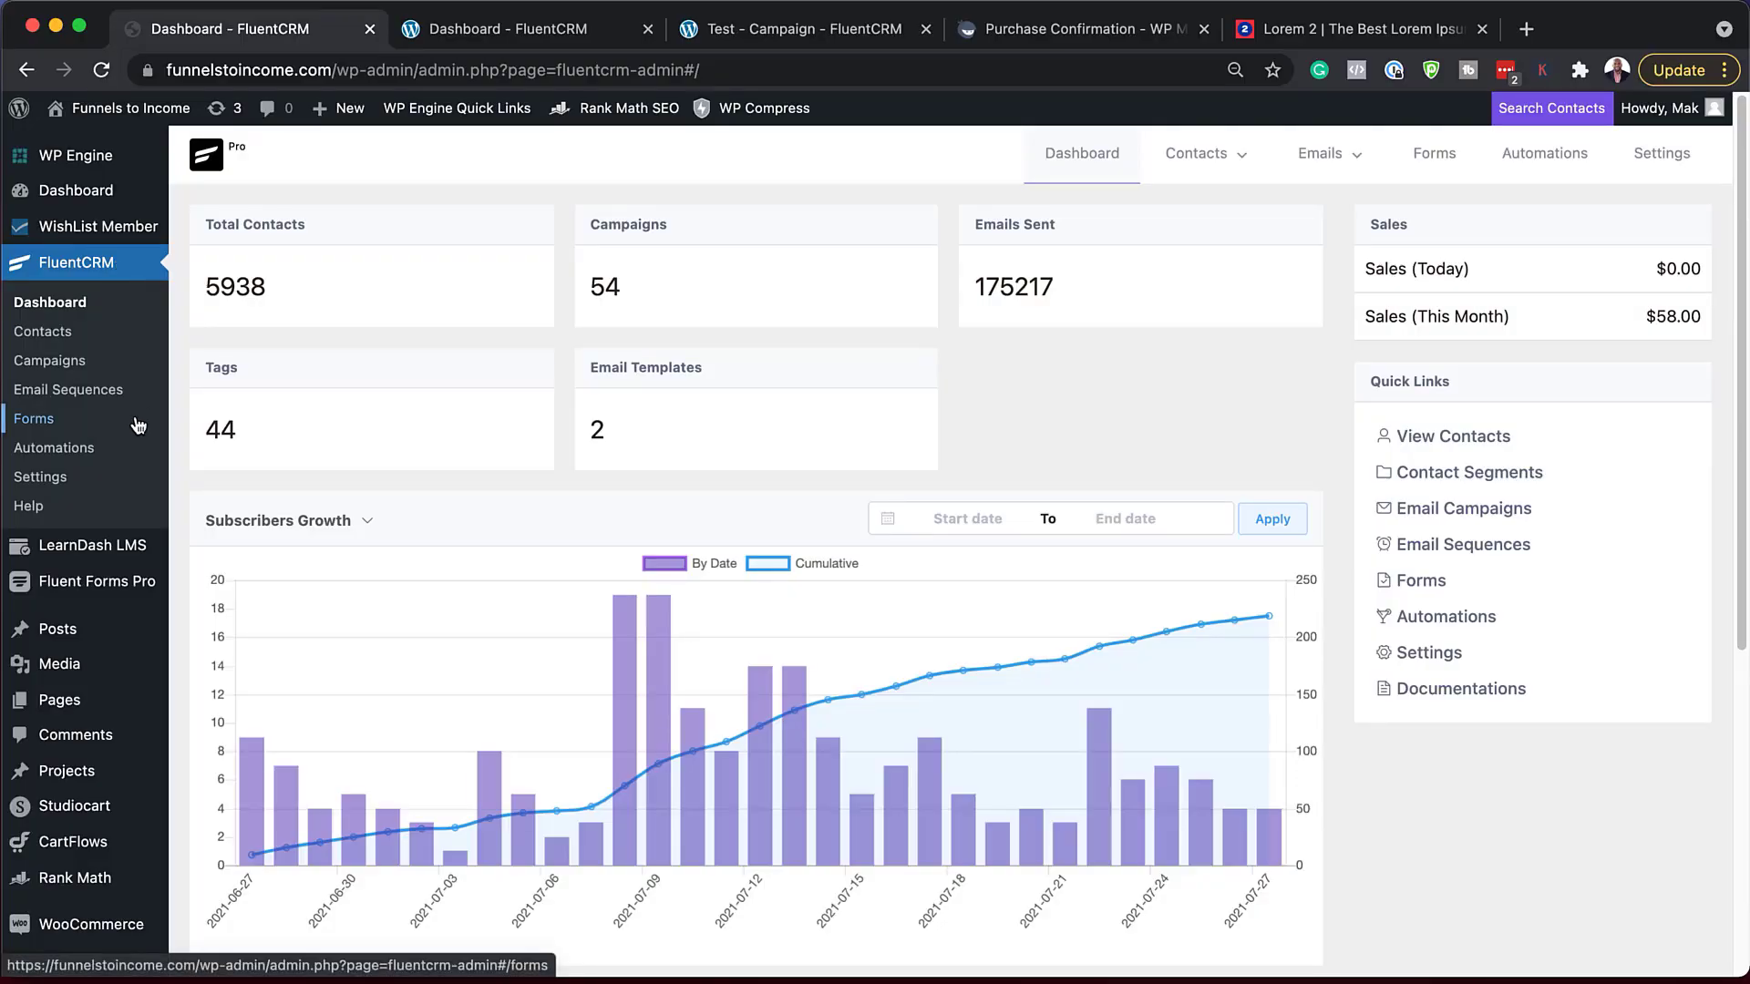
- Open the Divi Design Workflow campaign's report on the Funnels to Income site and examine its performance, email stats, link activity and details
{"action": "left_click", "coordinate": [96, 364]}
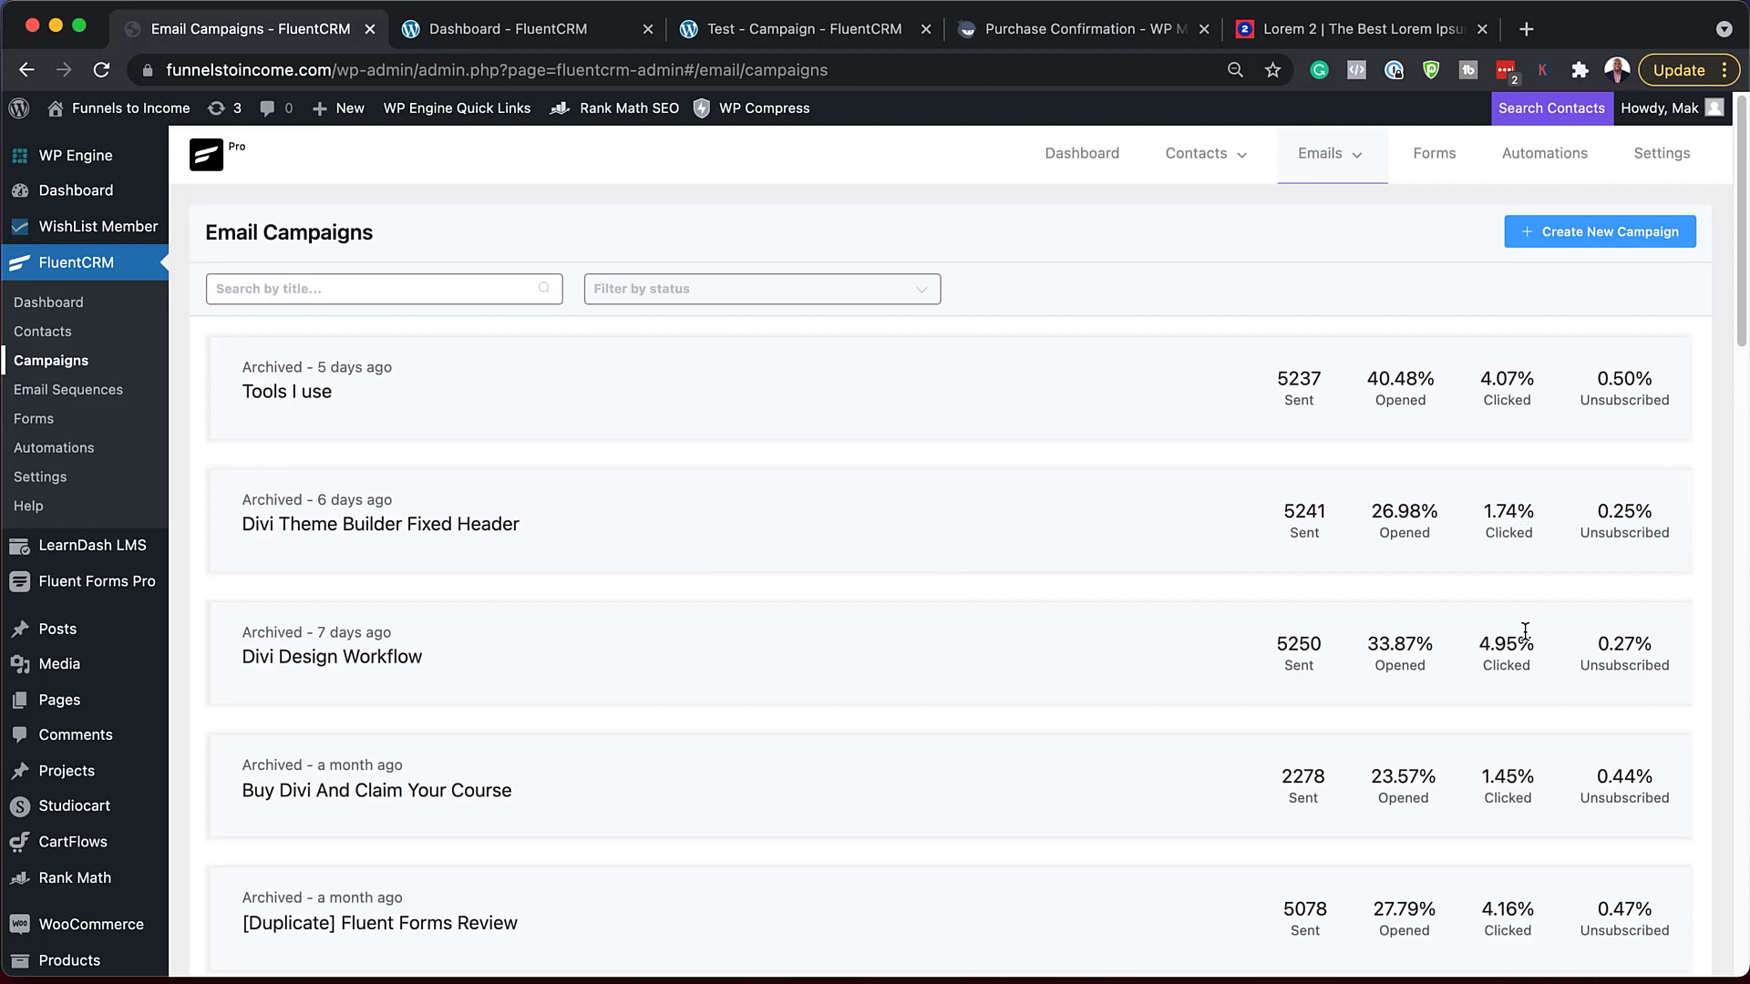
{"action": "mouse_move", "coordinate": [358, 647]}
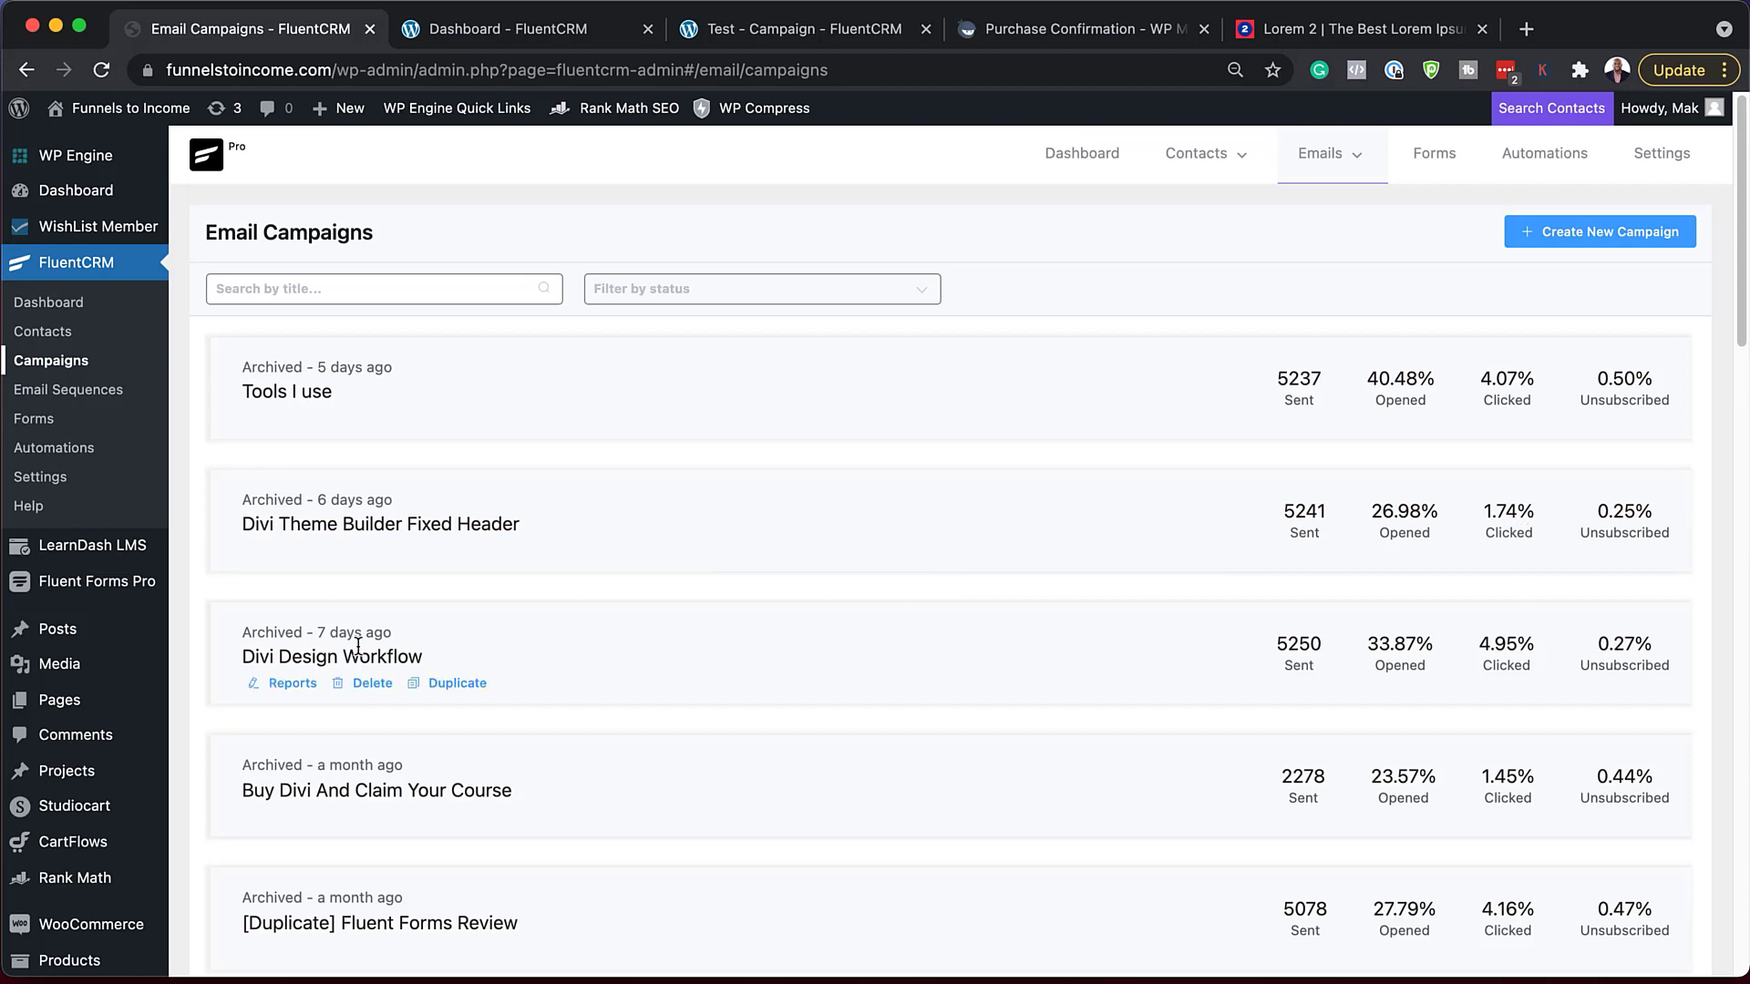
{"action": "left_click", "coordinate": [303, 661]}
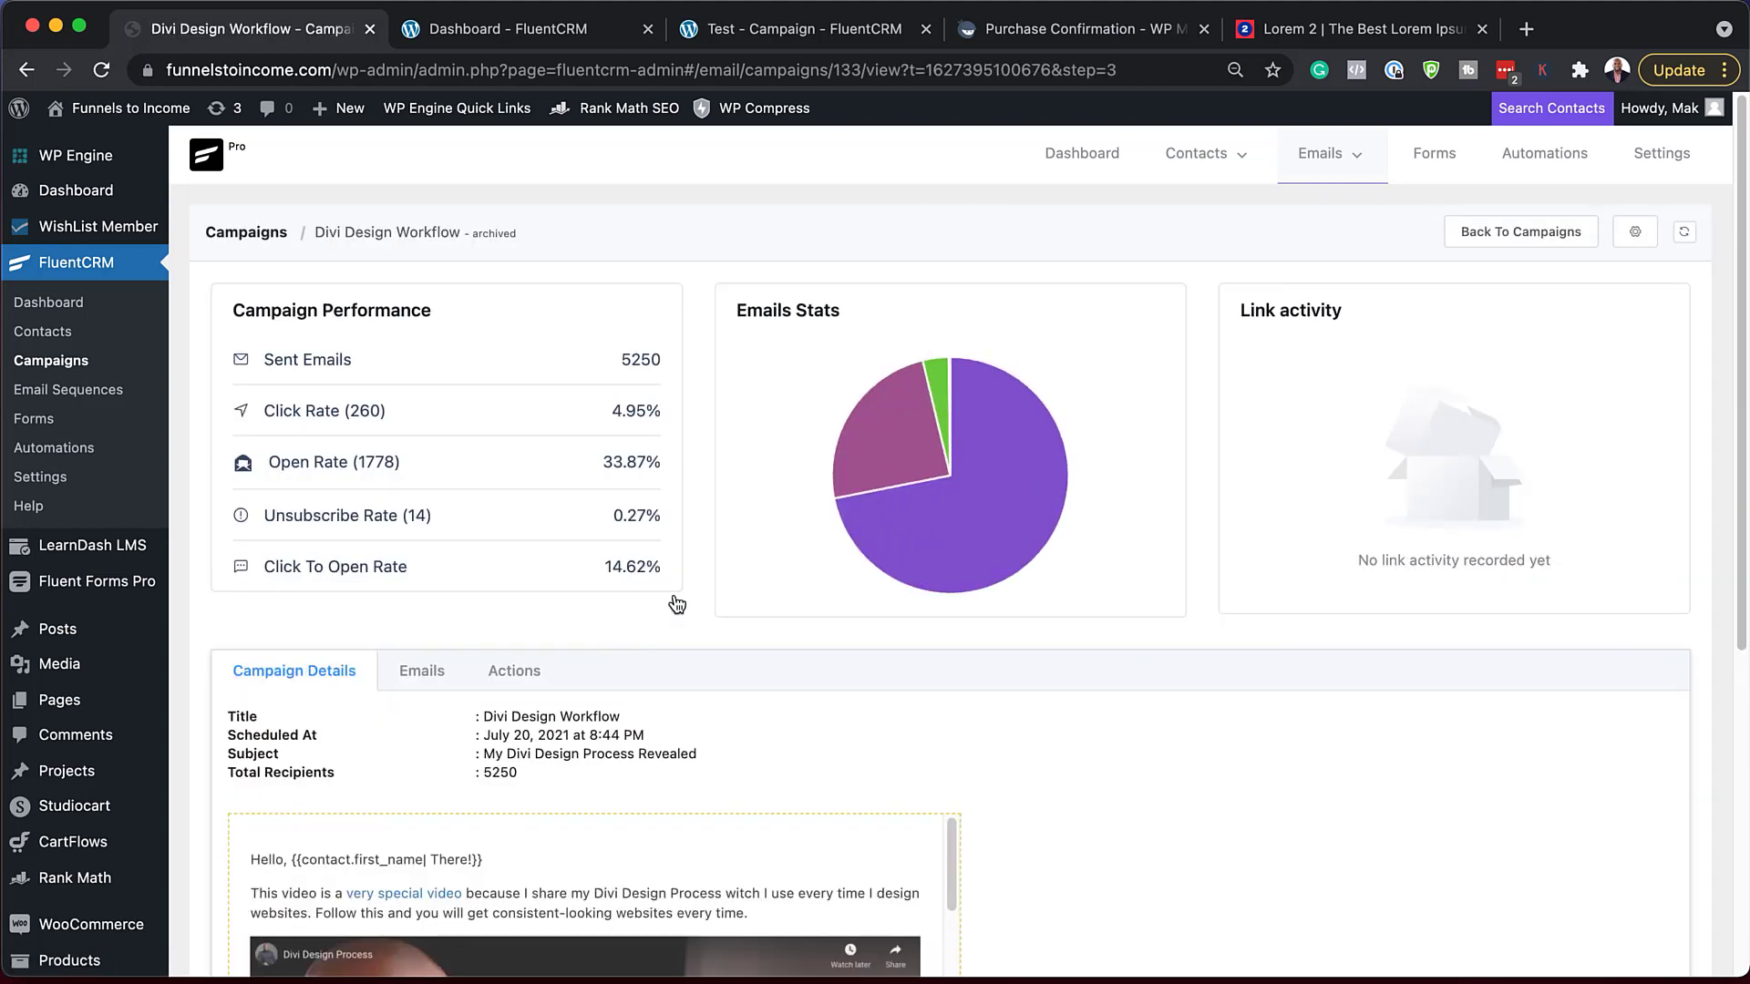
{"action": "mouse_move", "coordinate": [981, 537]}
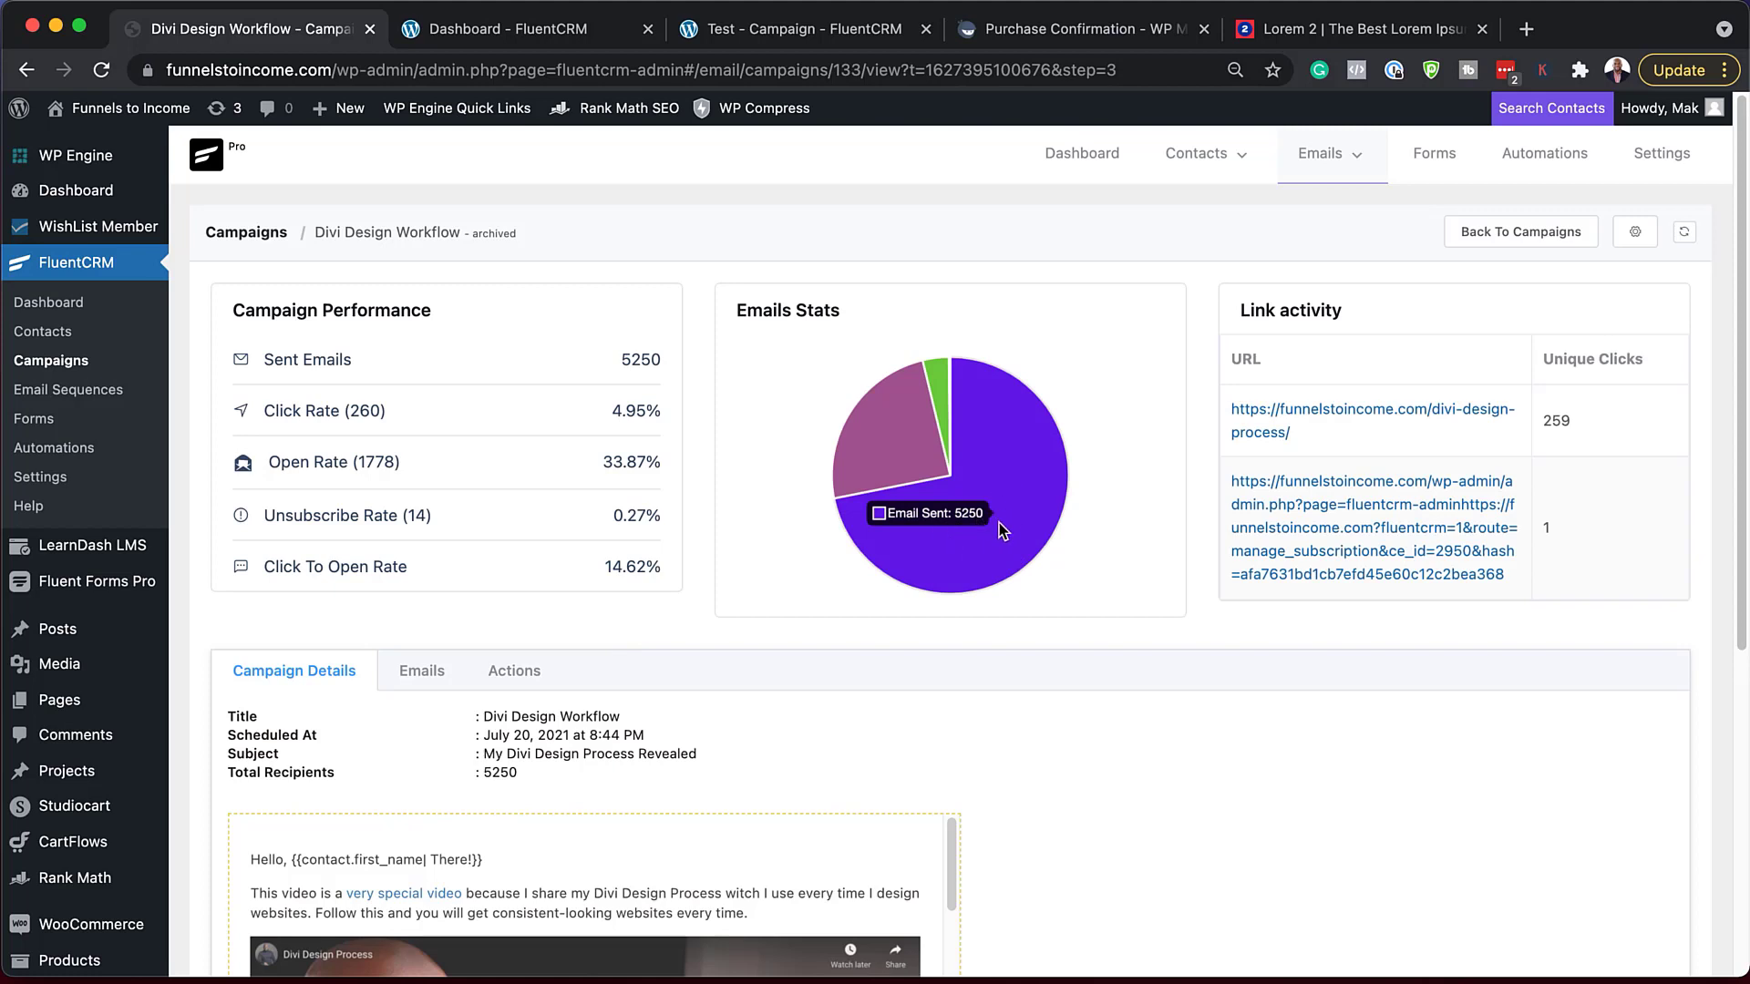
{"action": "mouse_move", "coordinate": [871, 450]}
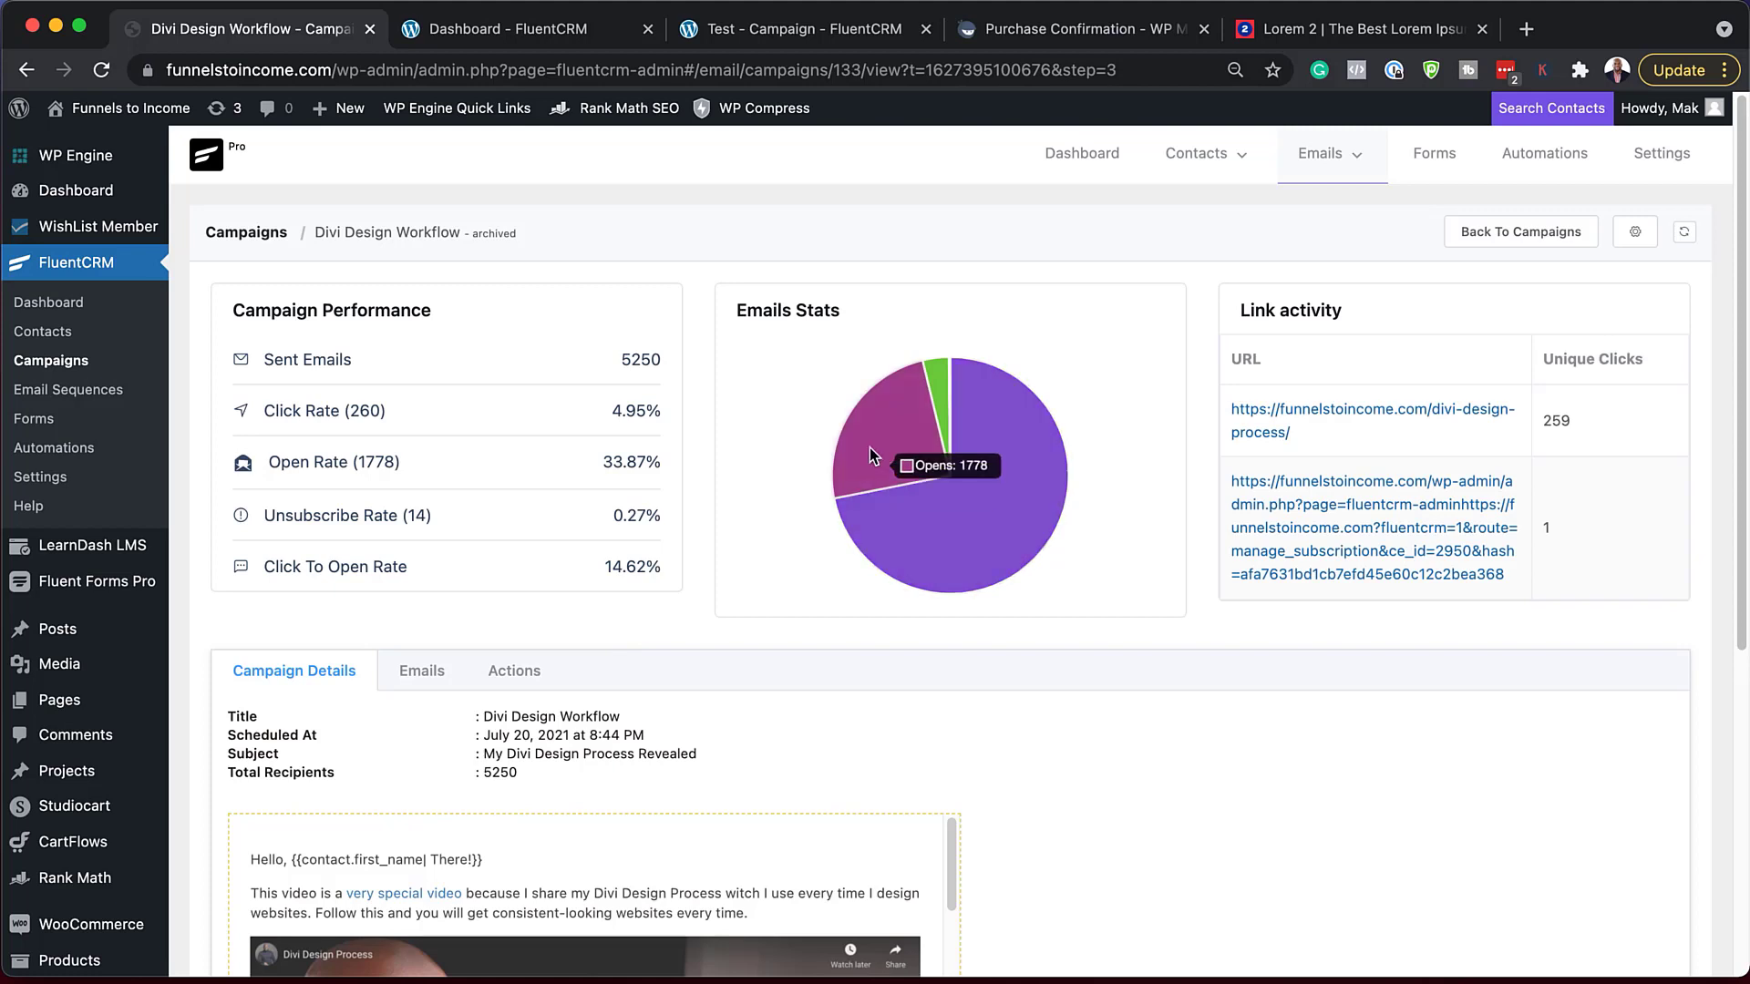
{"action": "mouse_move", "coordinate": [942, 394]}
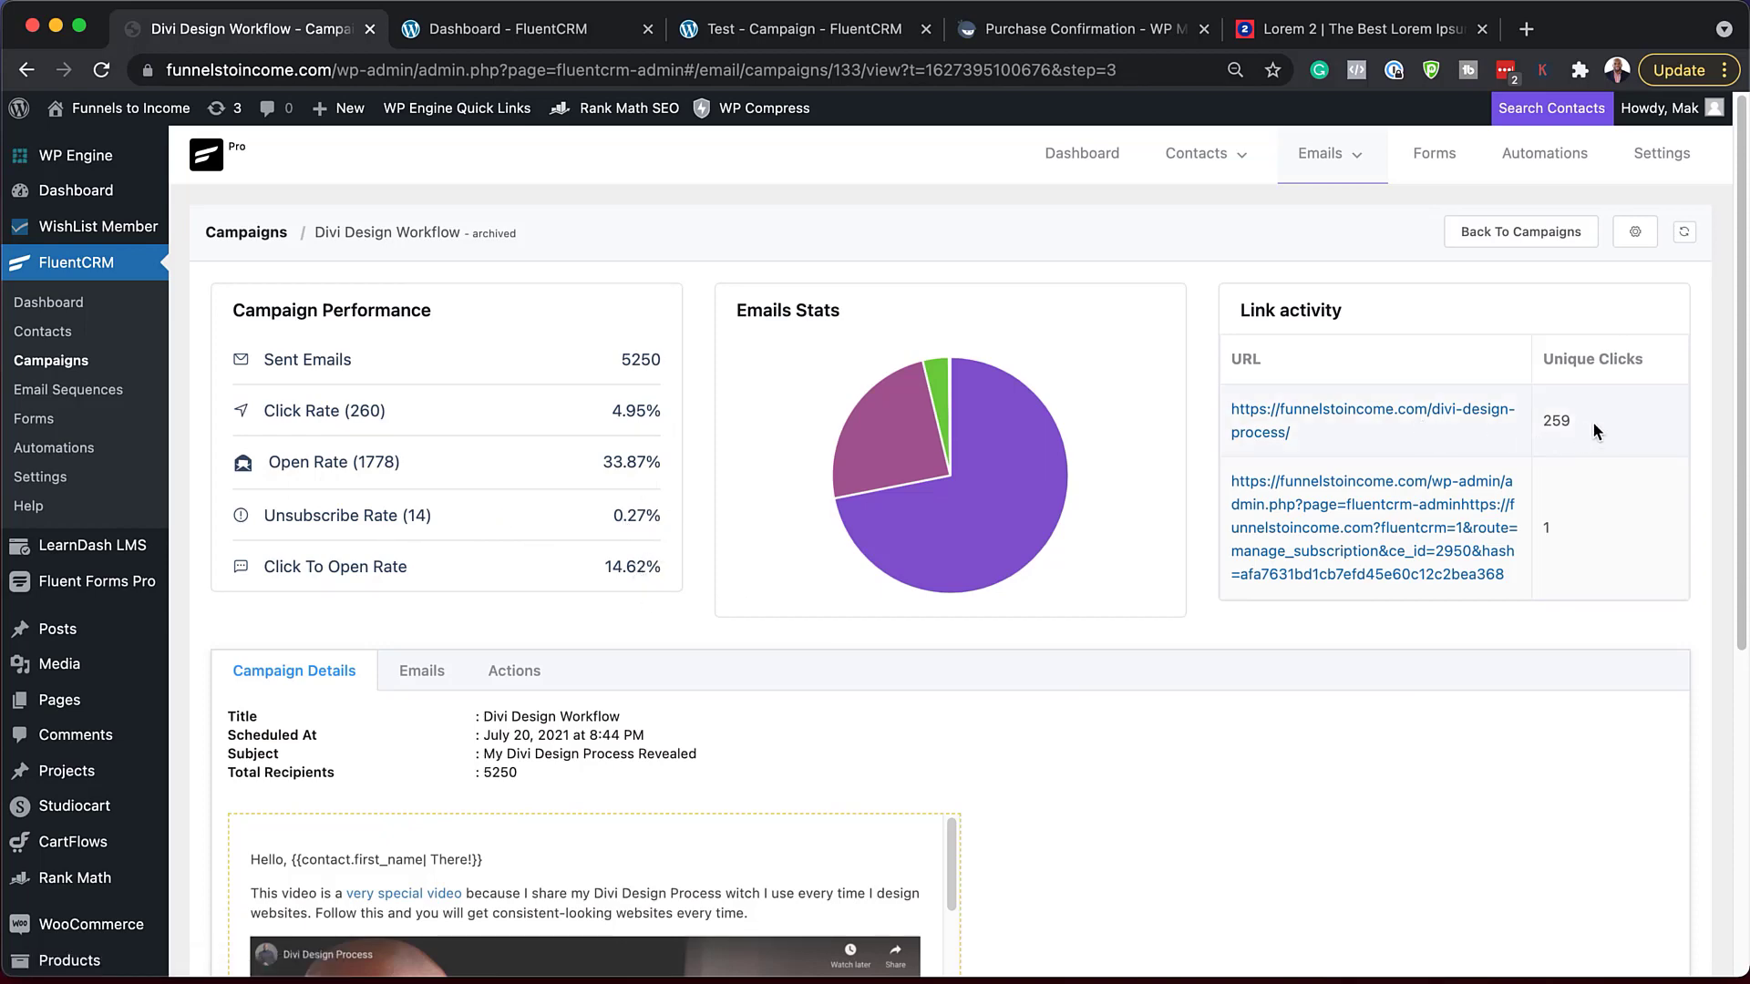
{"action": "scroll", "coordinate": [1222, 571], "scroll_direction": "down", "scroll_amount": 3}
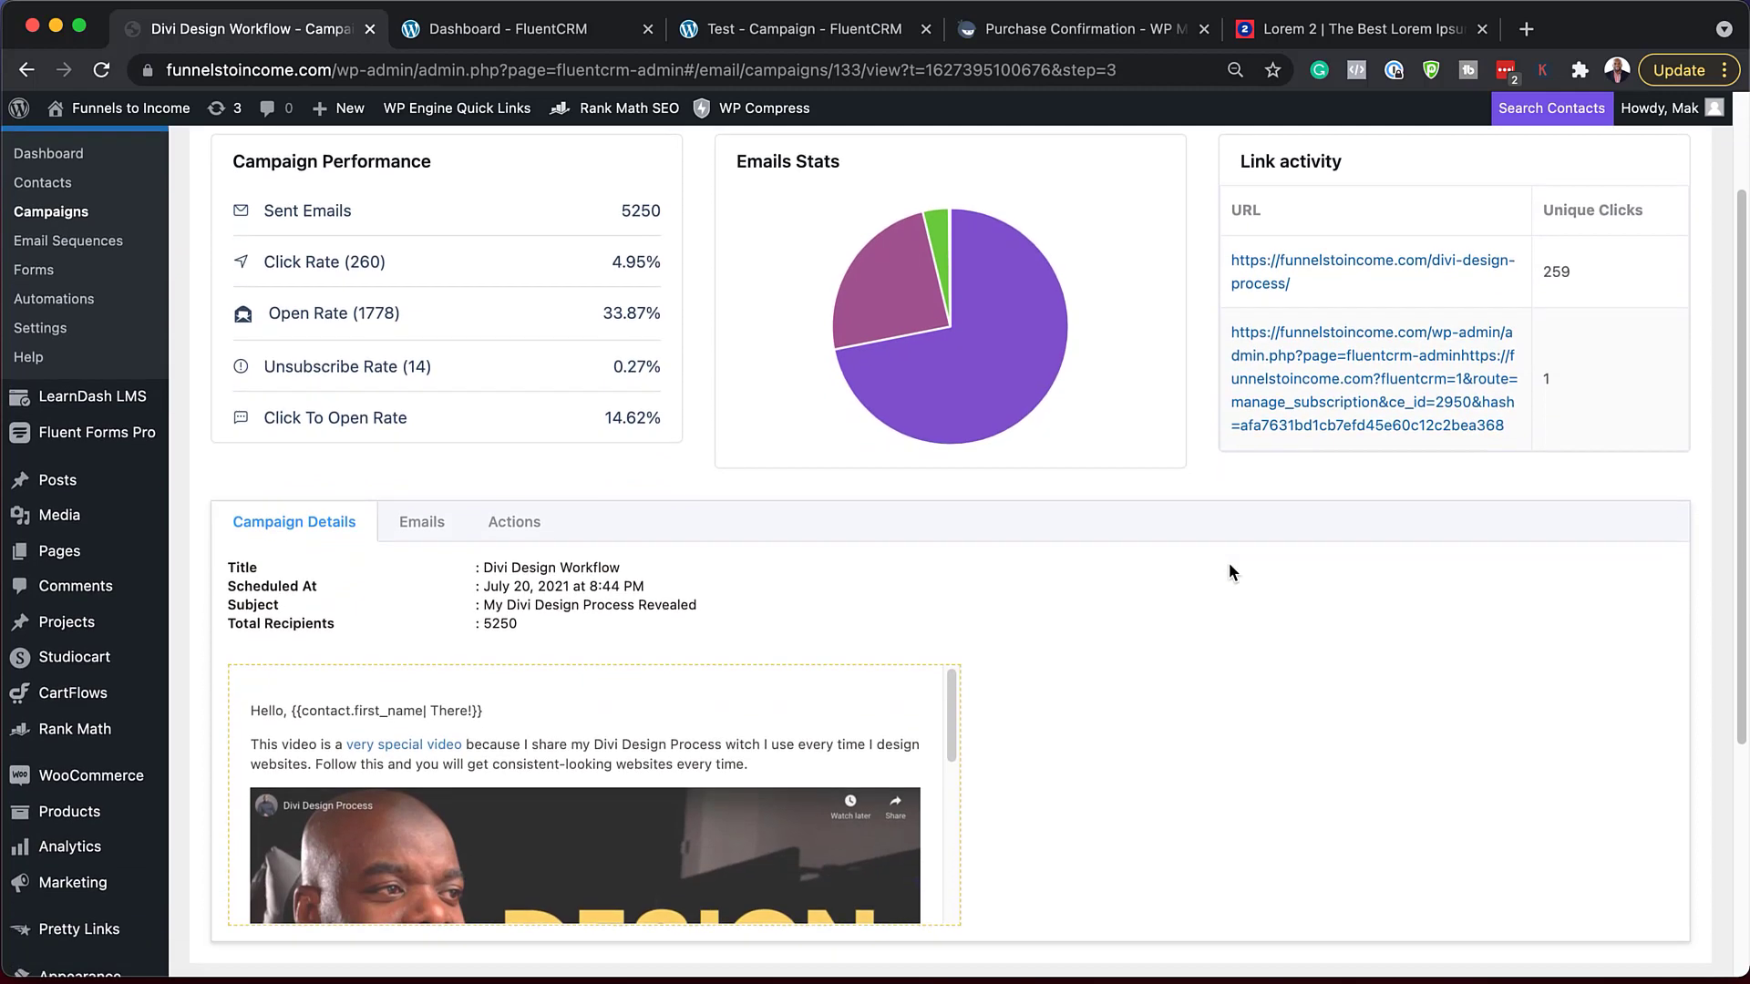
{"action": "scroll", "coordinate": [1229, 572], "scroll_direction": "down", "scroll_amount": 3}
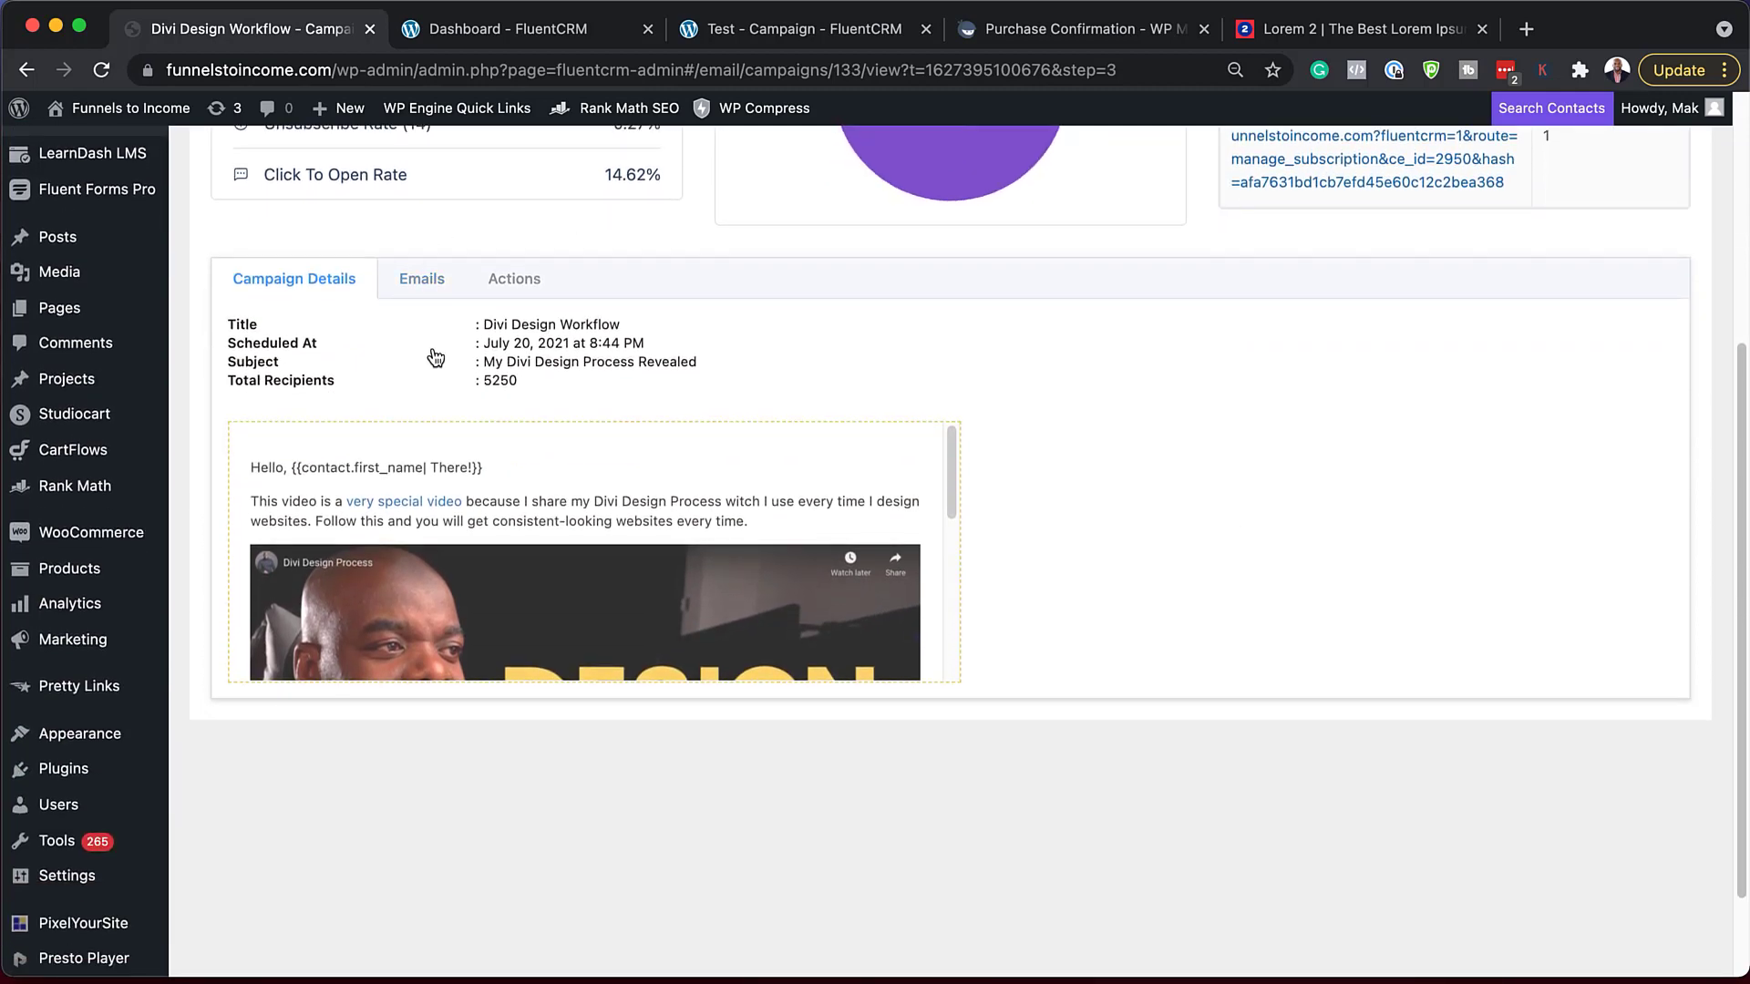
{"action": "scroll", "coordinate": [797, 446], "scroll_direction": "up", "scroll_amount": 3}
{"action": "scroll", "coordinate": [799, 451], "scroll_direction": "up", "scroll_amount": 3}
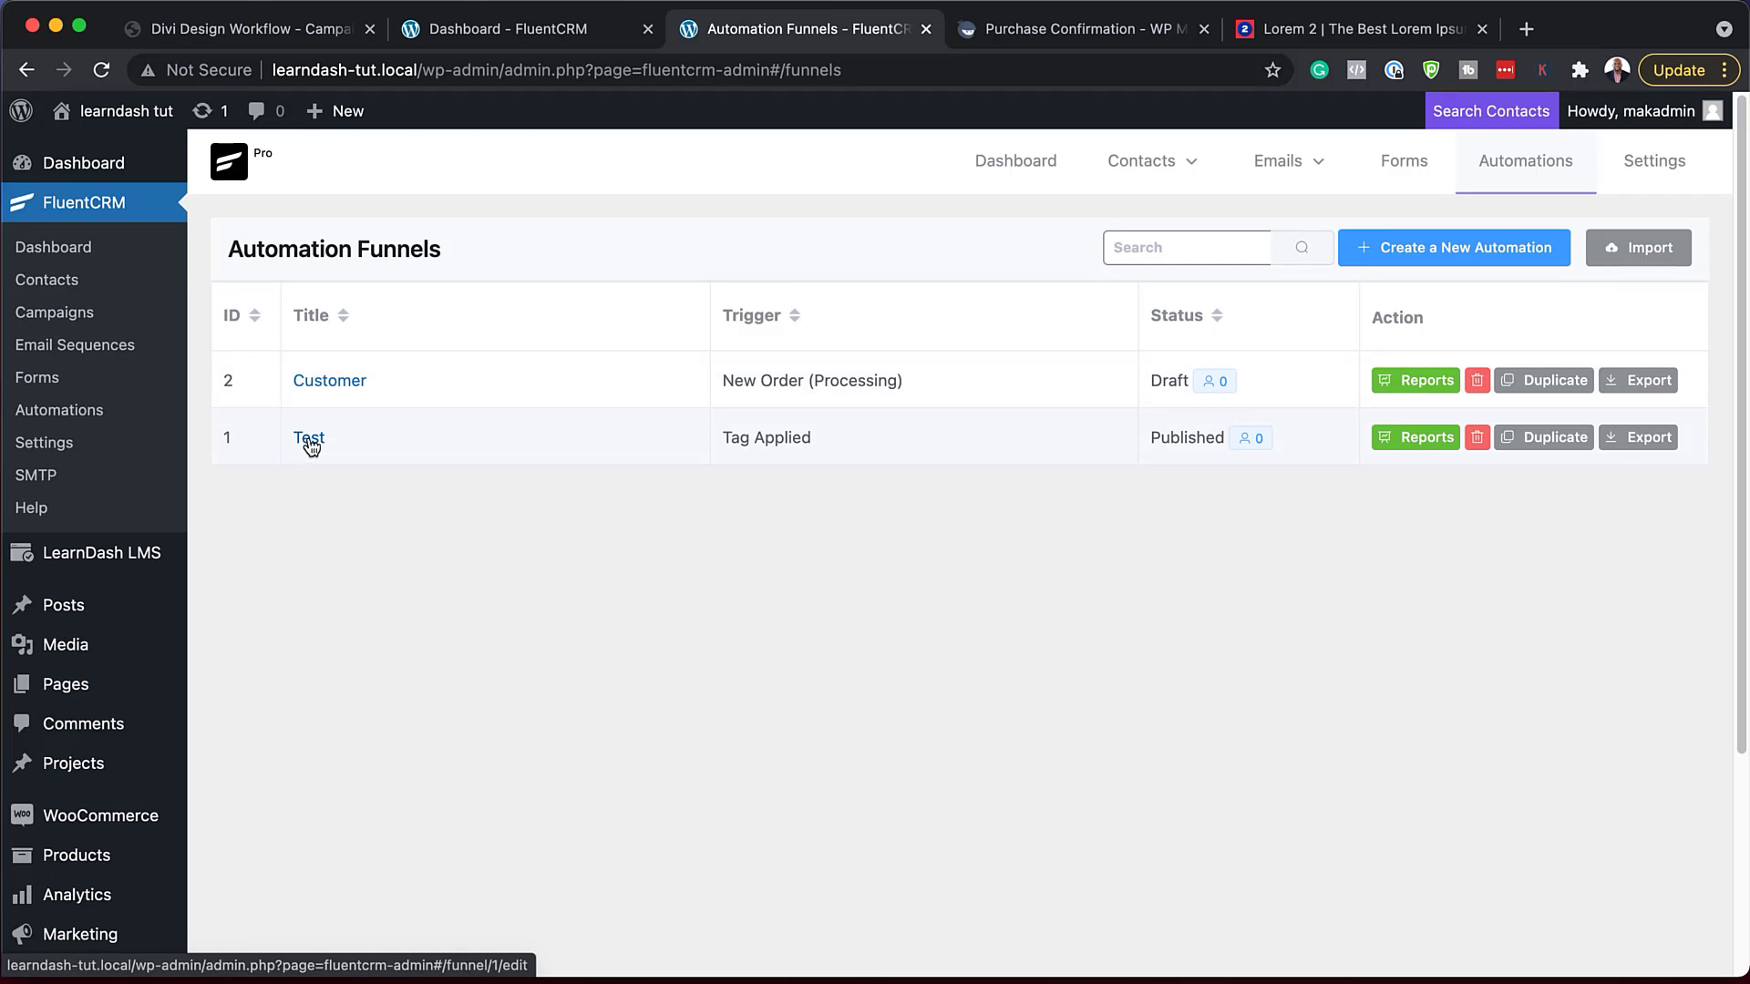
- Open the Test automation funnel, examine the settings of an Outgoing Webhook action block, and close them without saving
{"action": "left_click", "coordinate": [307, 441]}
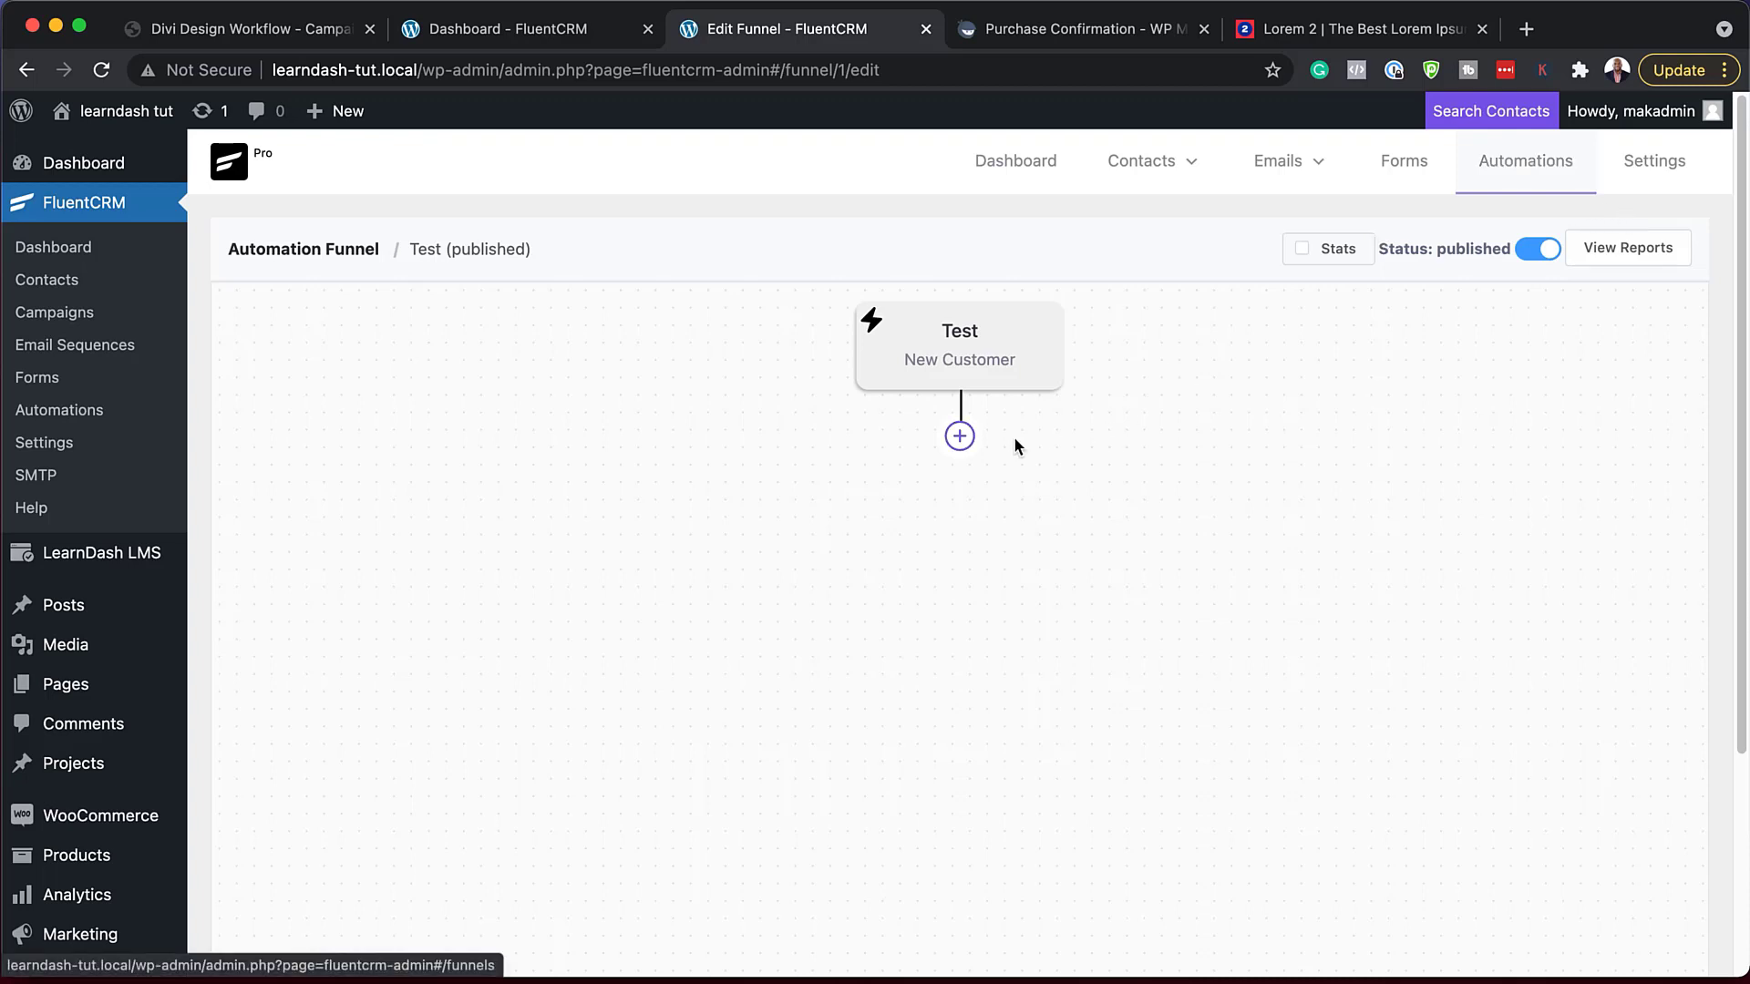
{"action": "left_click", "coordinate": [960, 436]}
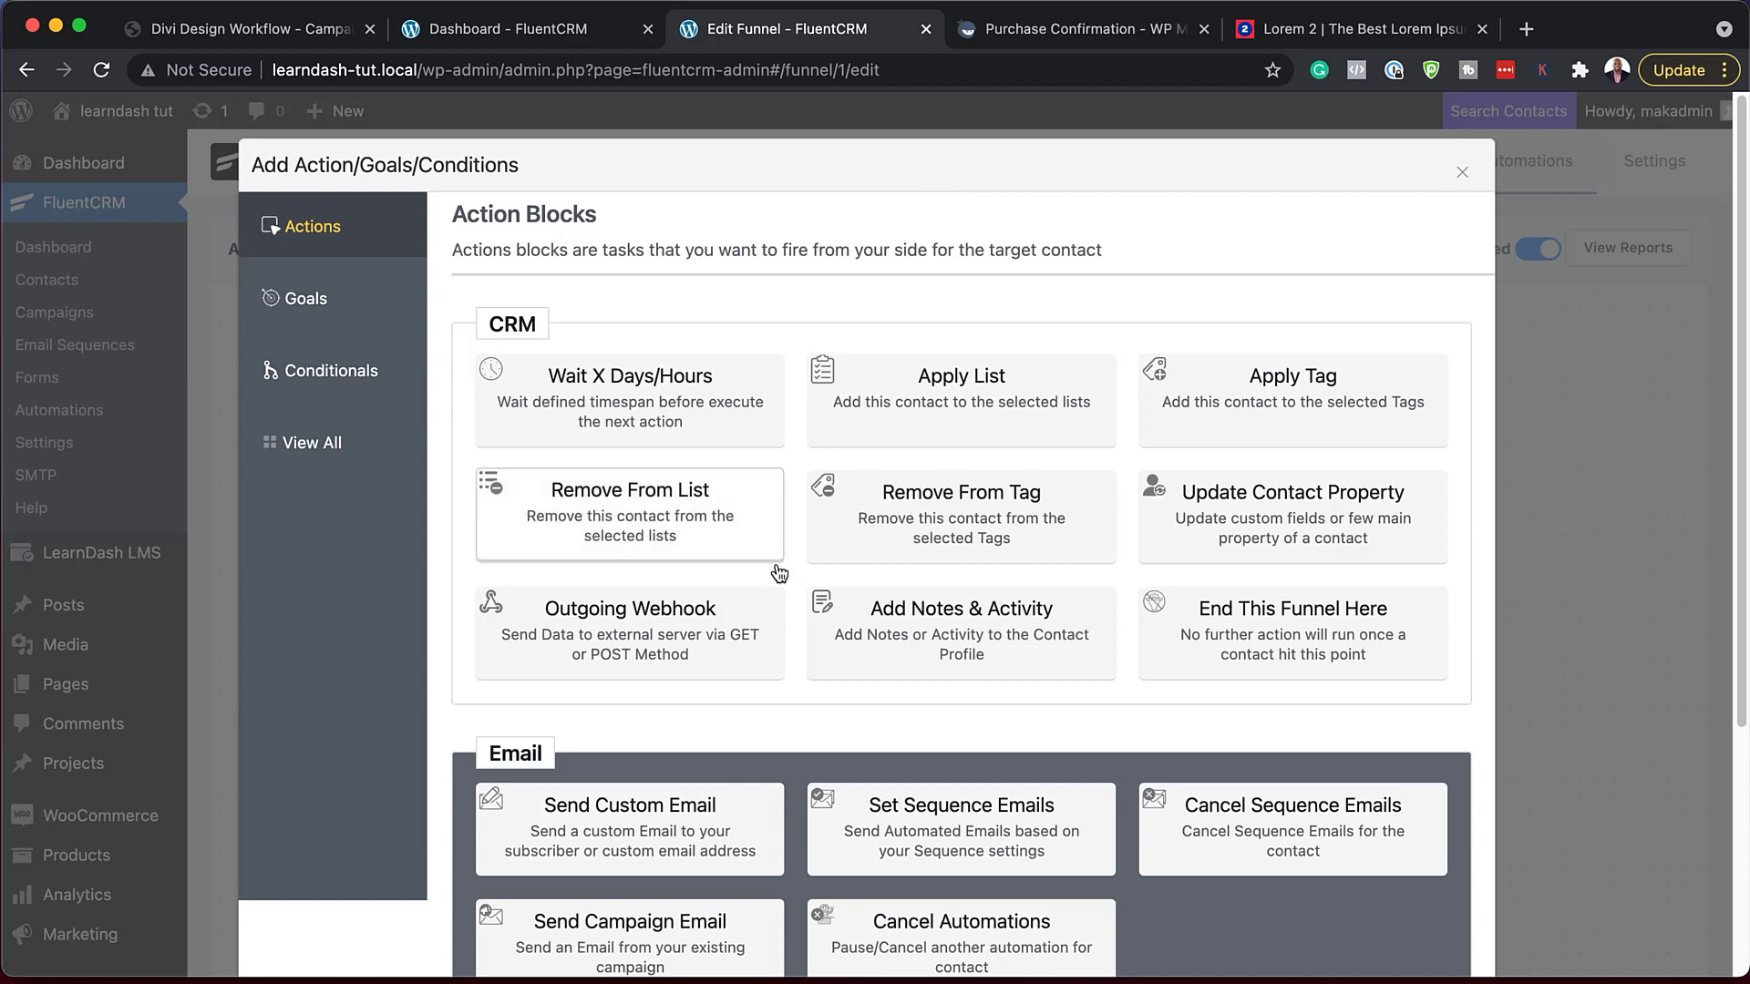
{"action": "left_click", "coordinate": [683, 641]}
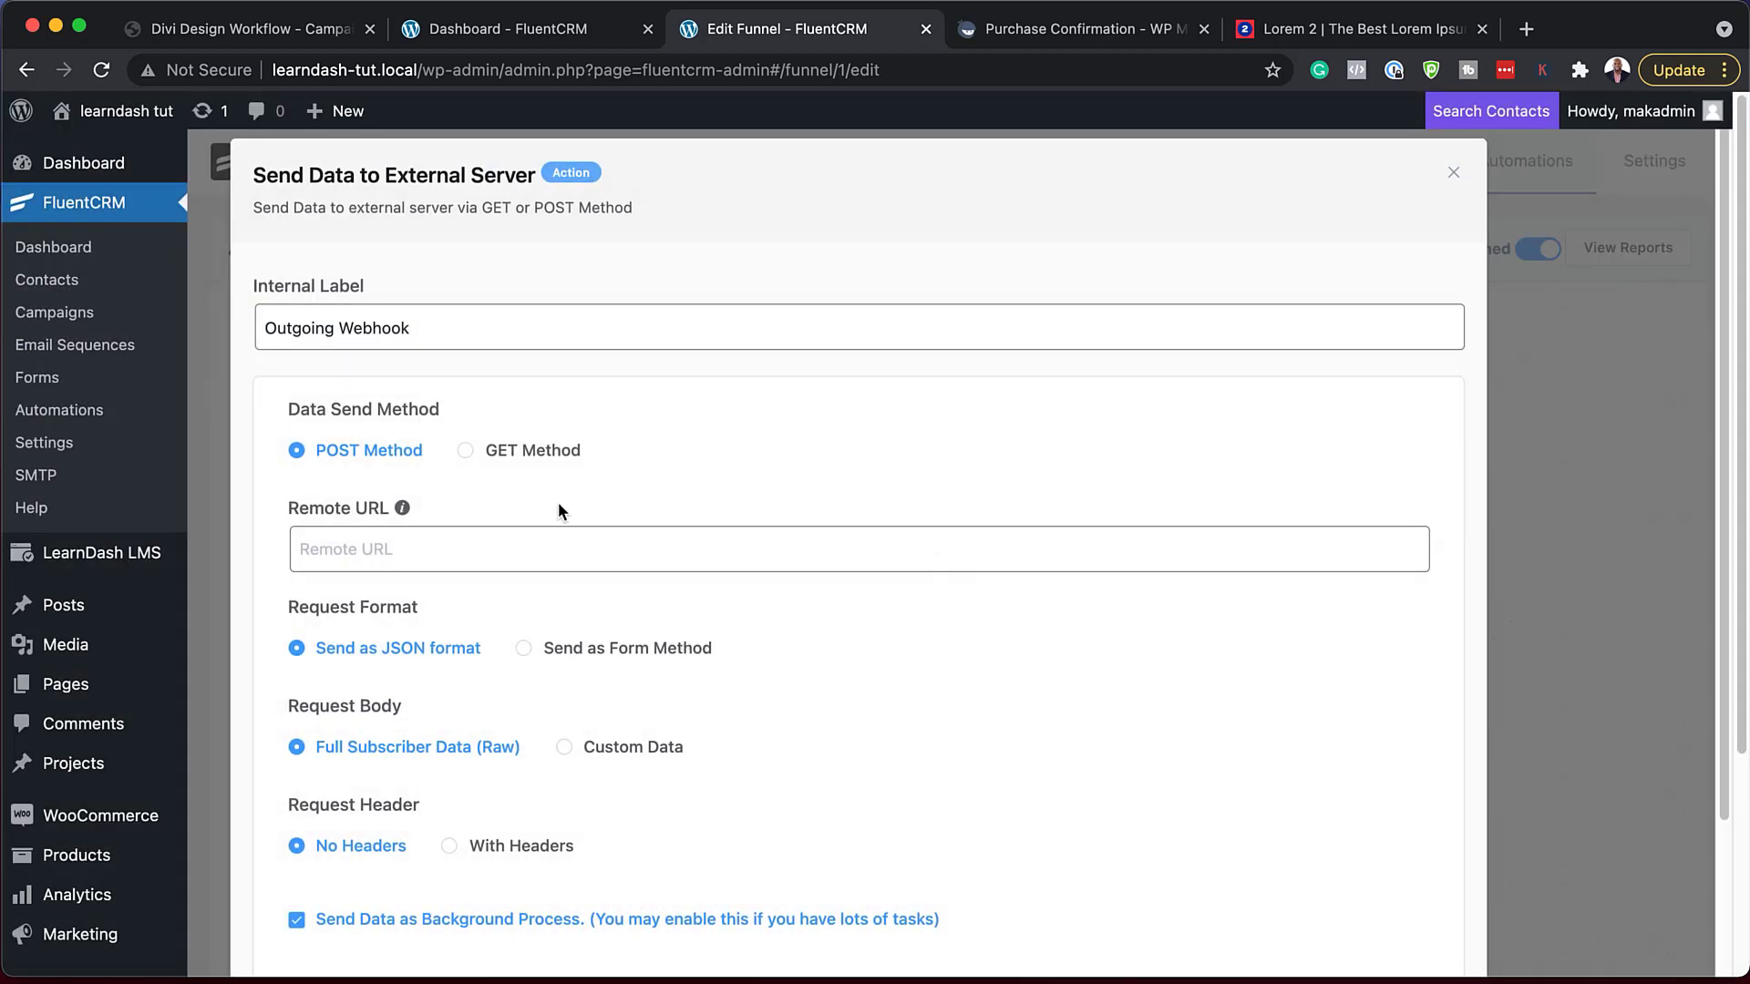
{"action": "scroll", "coordinate": [1038, 668], "scroll_direction": "down", "scroll_amount": 1}
{"action": "scroll", "coordinate": [1038, 668], "scroll_direction": "down", "scroll_amount": 4}
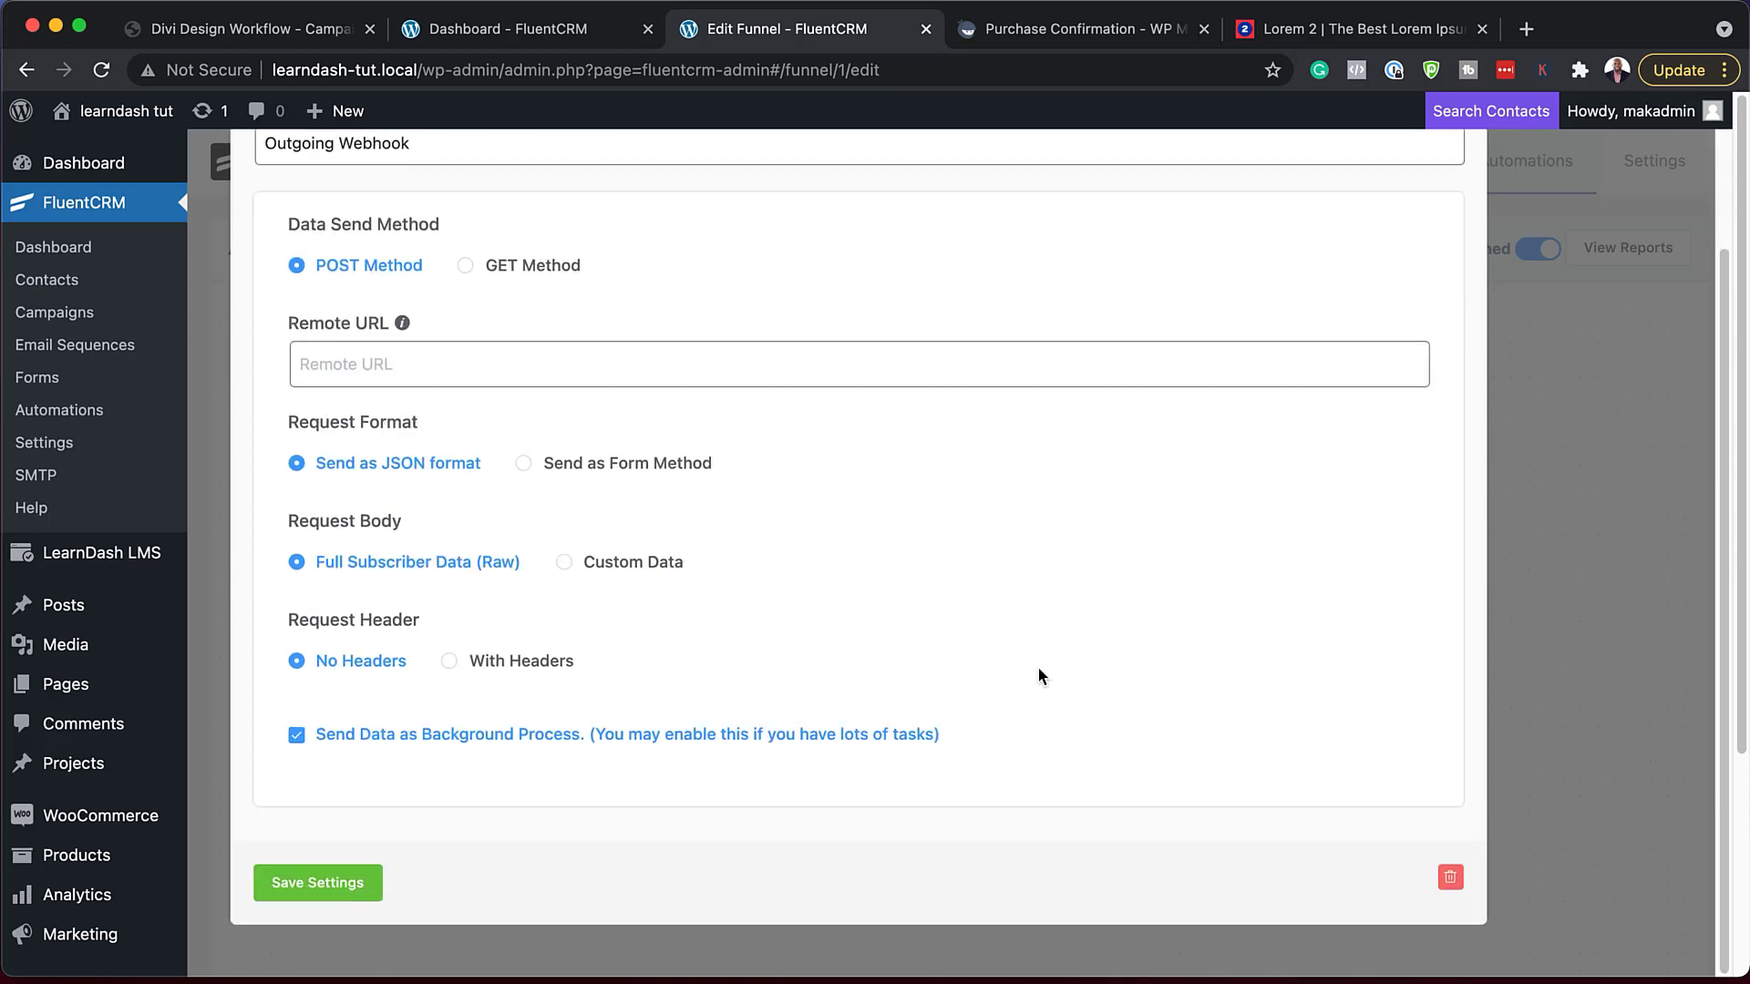
{"action": "scroll", "coordinate": [1037, 665], "scroll_direction": "up", "scroll_amount": 5}
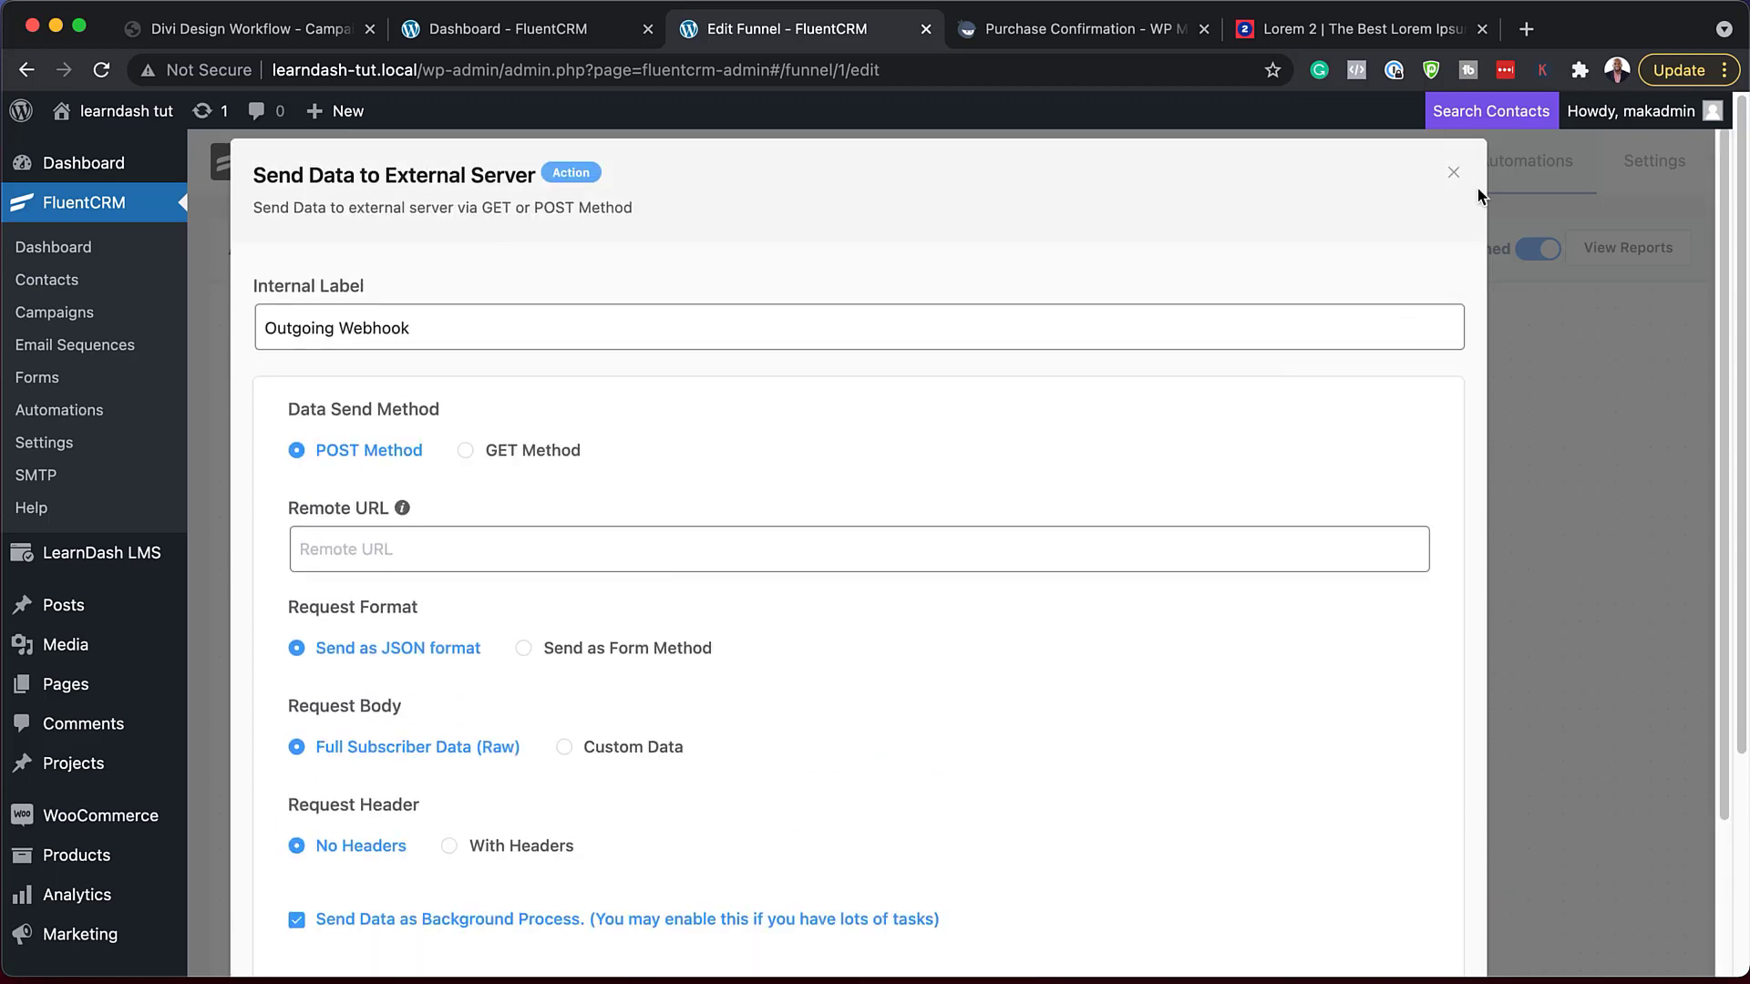
{"action": "left_click", "coordinate": [1453, 172]}
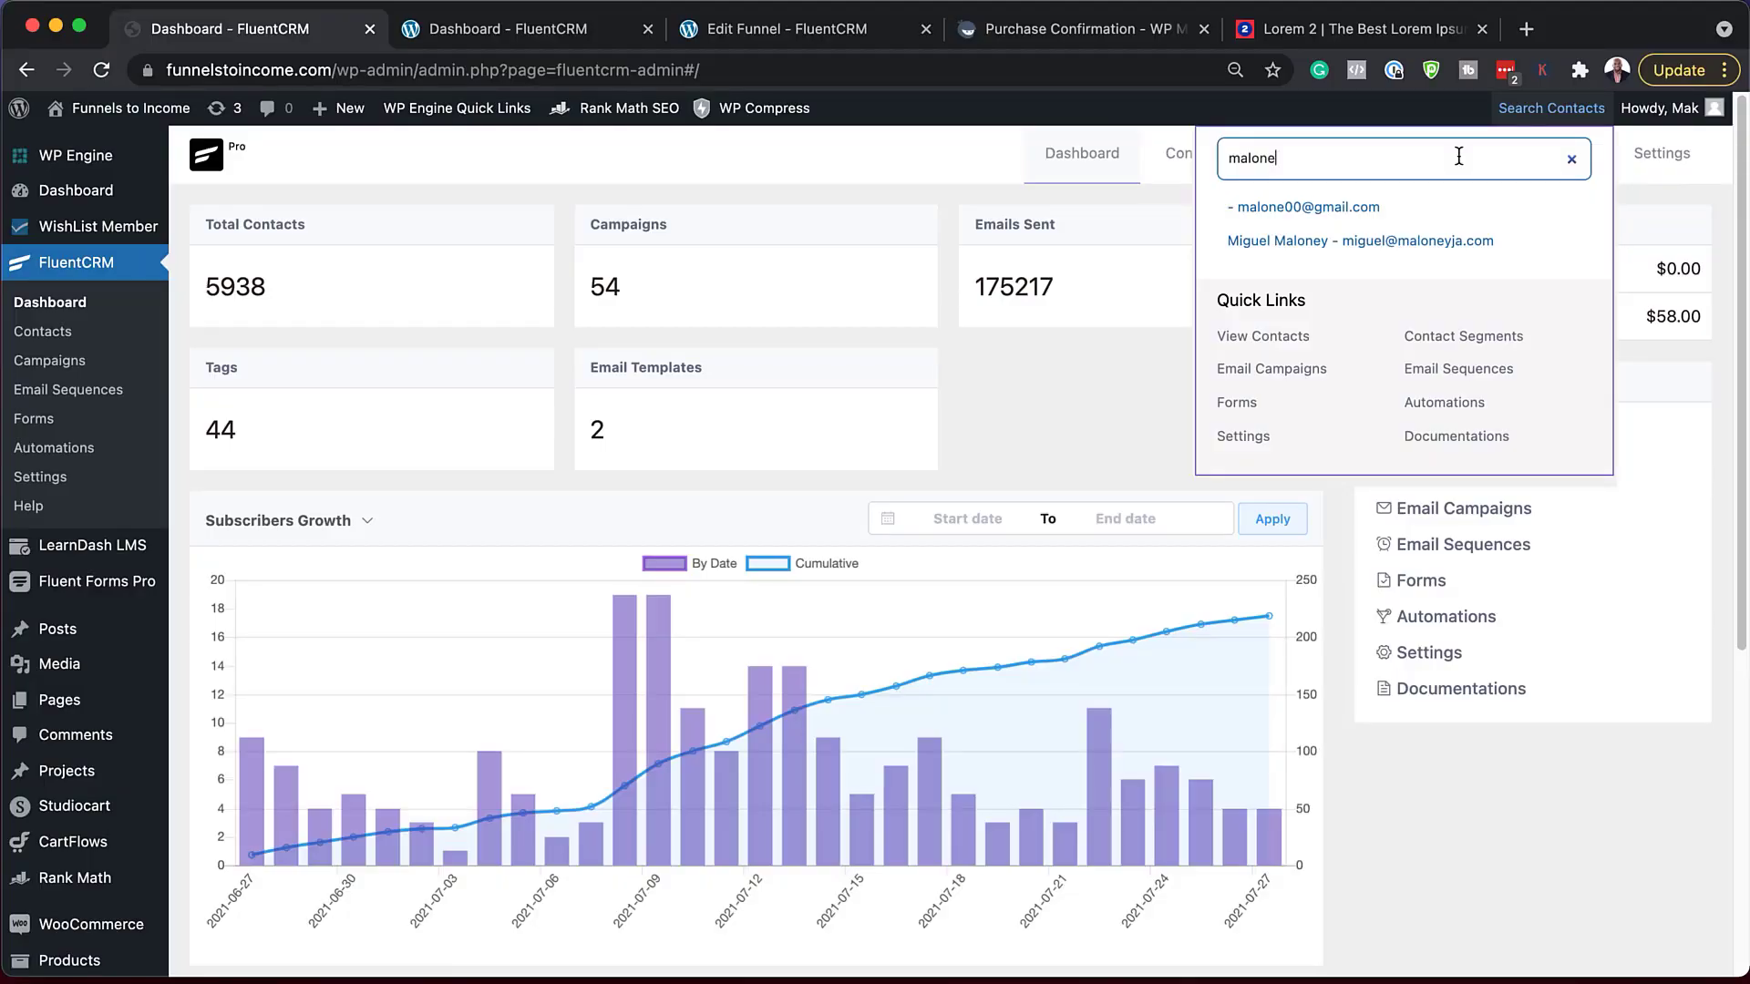
{"action": "mouse_move", "coordinate": [1515, 112]}
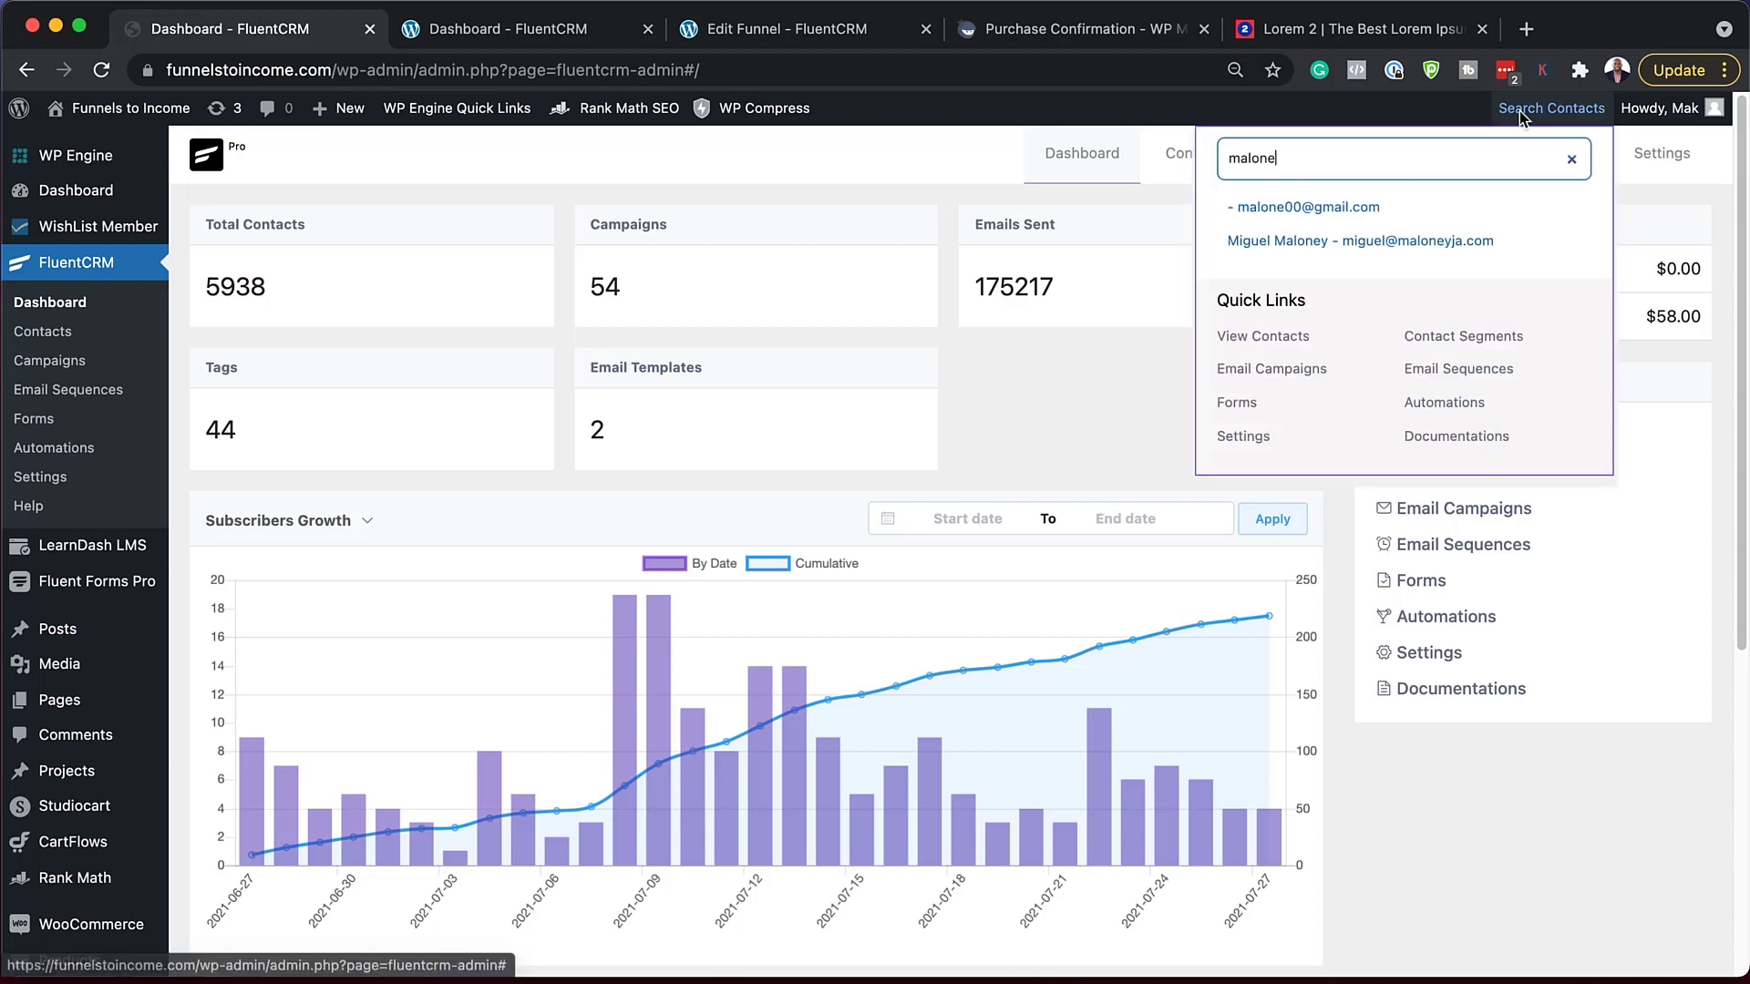
- Open the first contact in the search results and examine the profile's lists, tags, basic information and WooCommerce purchase history
{"action": "left_click", "coordinate": [1336, 215]}
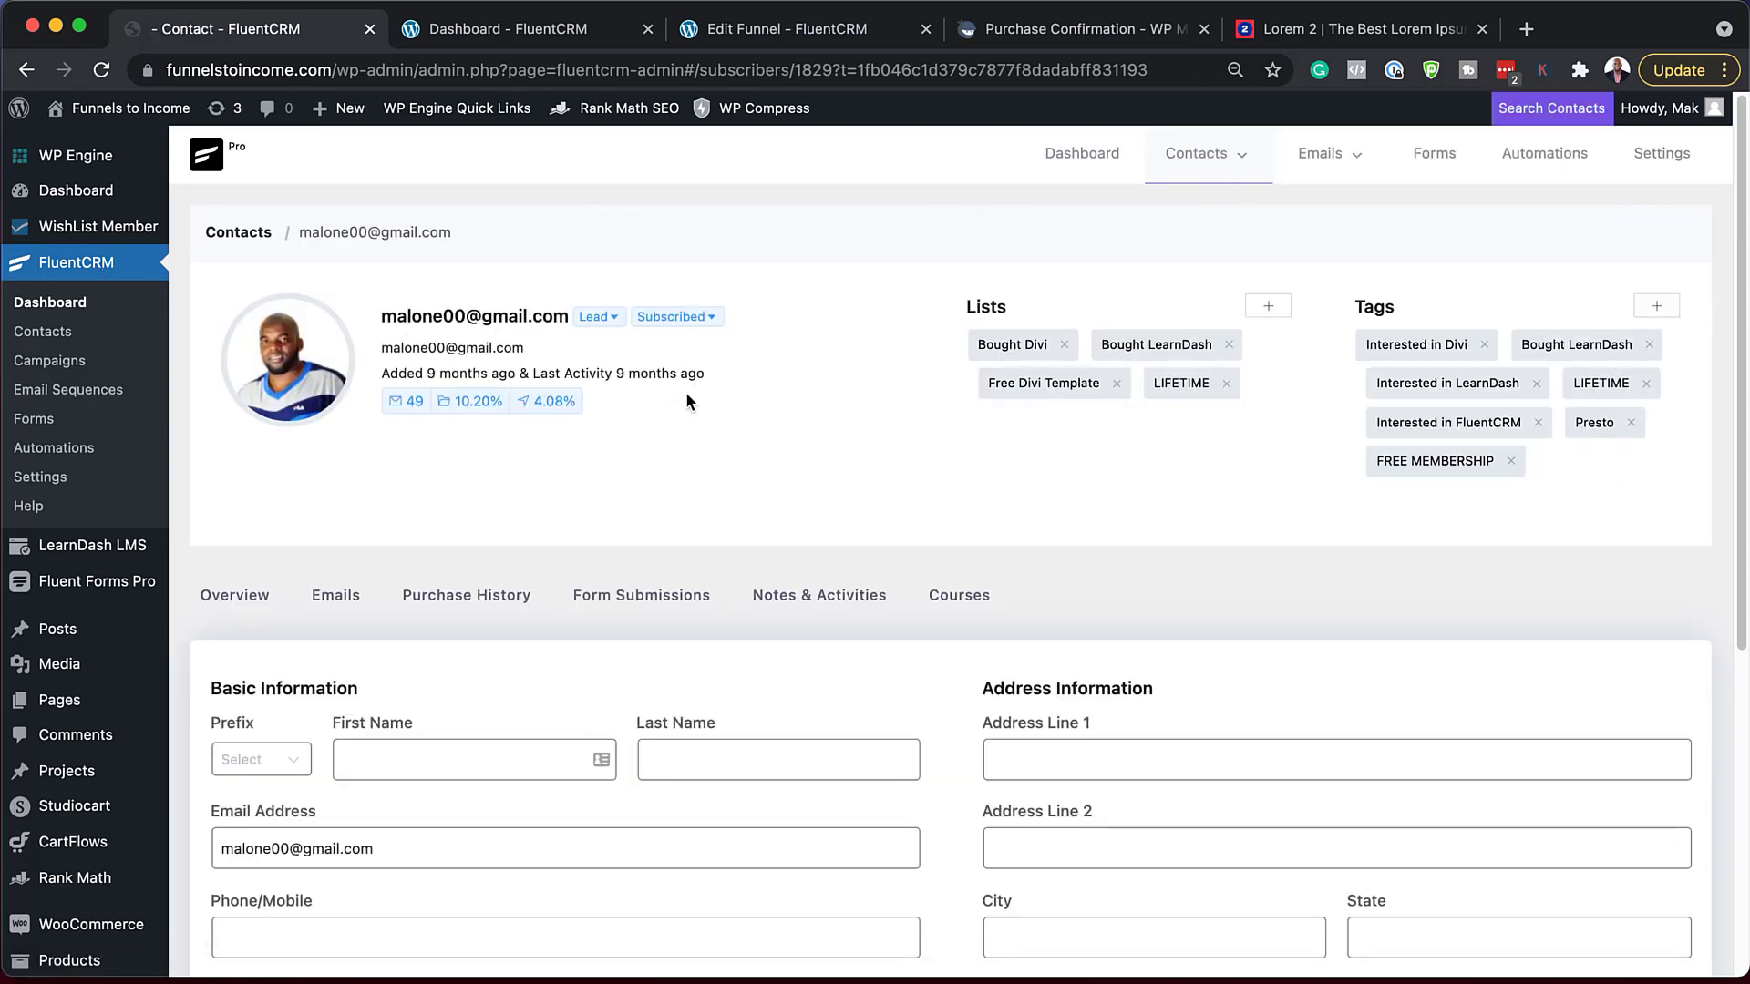
{"action": "scroll", "coordinate": [870, 510], "scroll_direction": "down", "scroll_amount": 3}
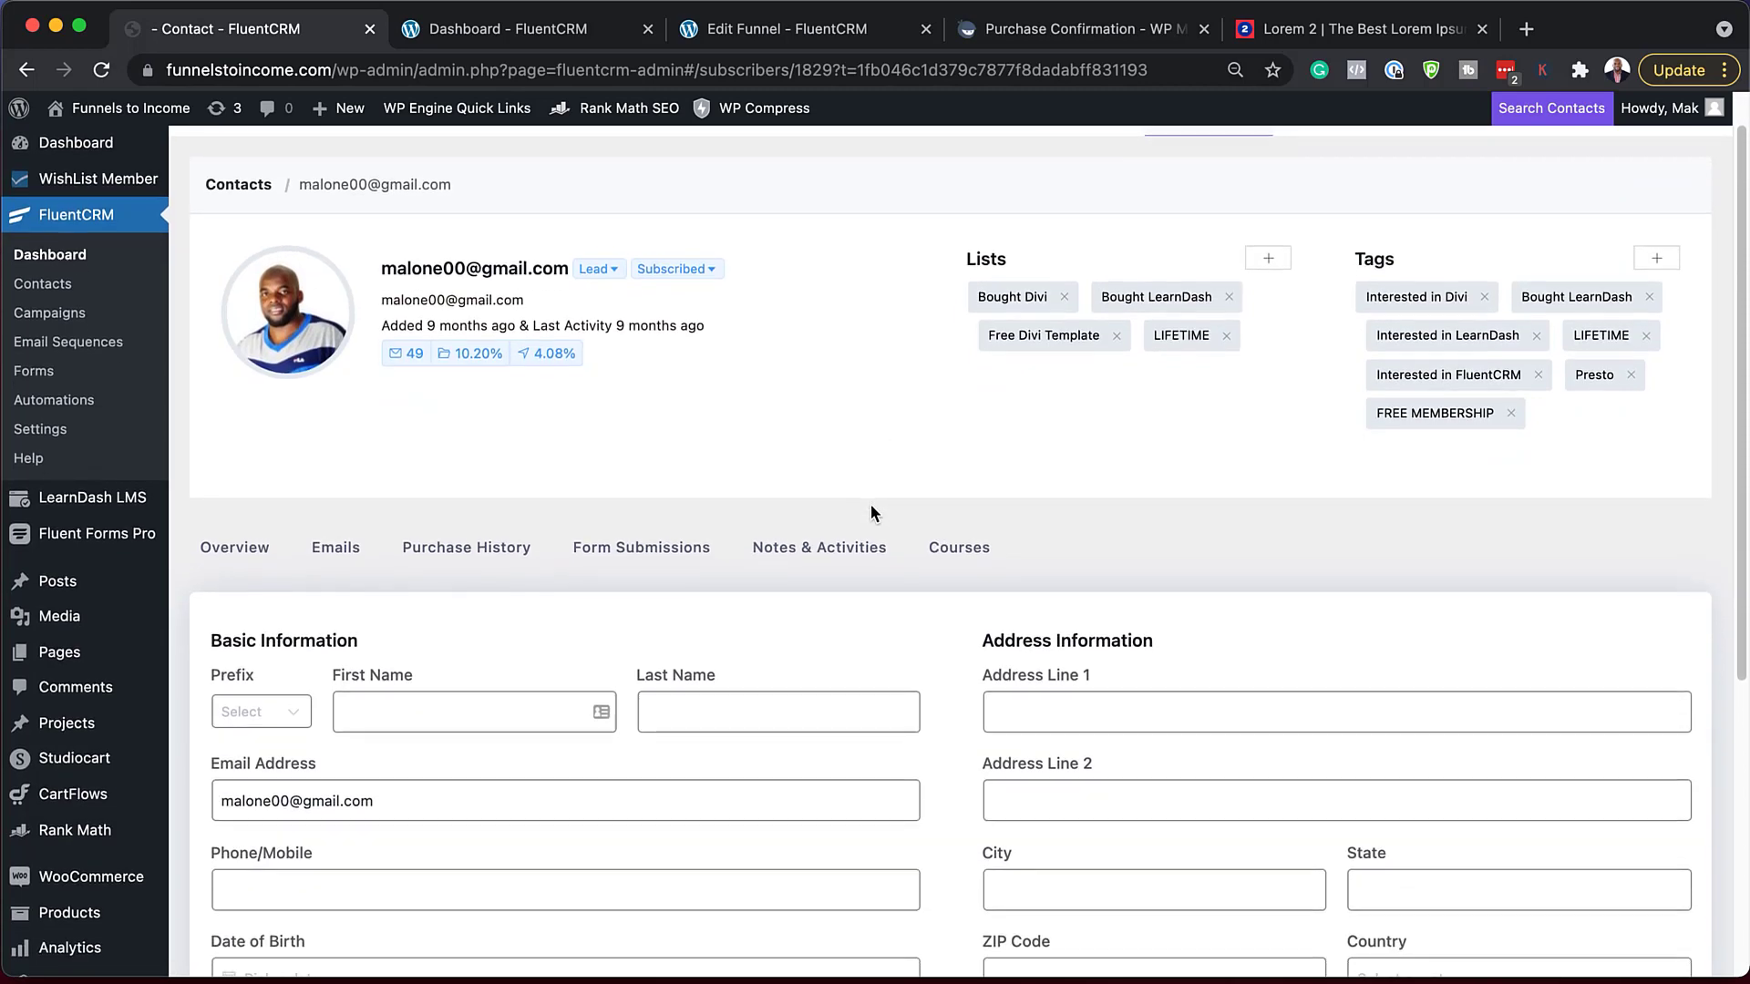
{"action": "scroll", "coordinate": [871, 504], "scroll_direction": "down", "scroll_amount": 1}
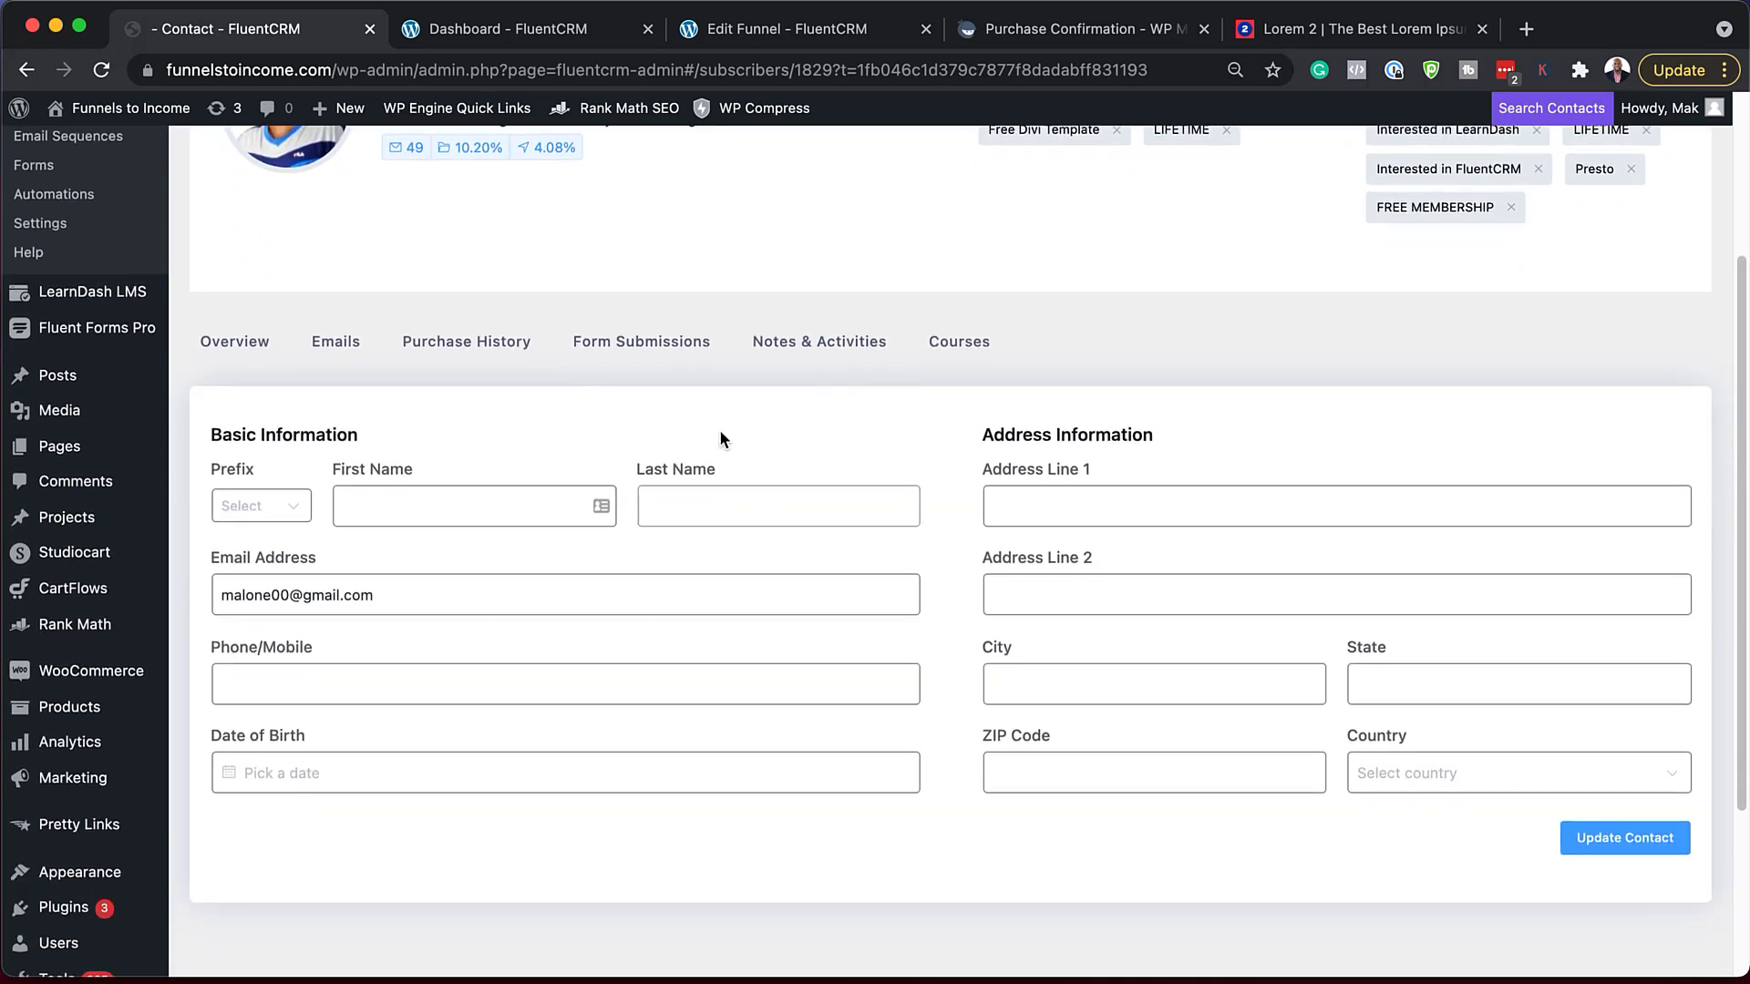
{"action": "left_click", "coordinate": [489, 343]}
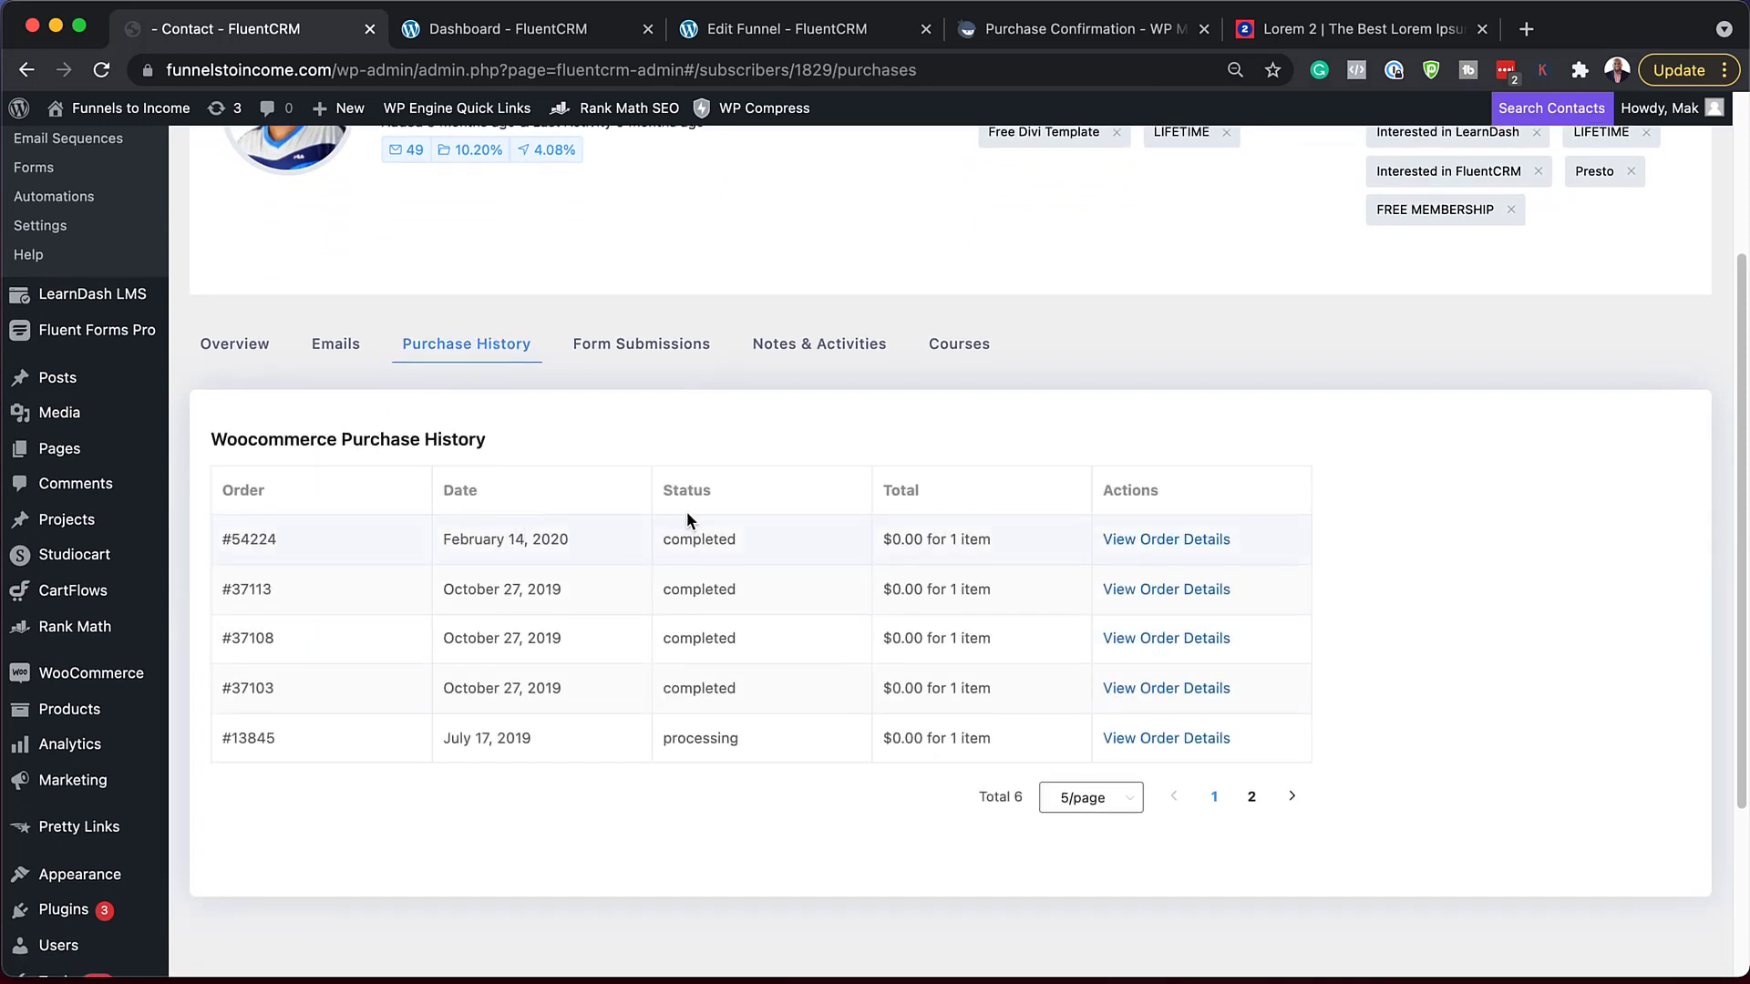
{"action": "scroll", "coordinate": [686, 511], "scroll_direction": "up", "scroll_amount": 5}
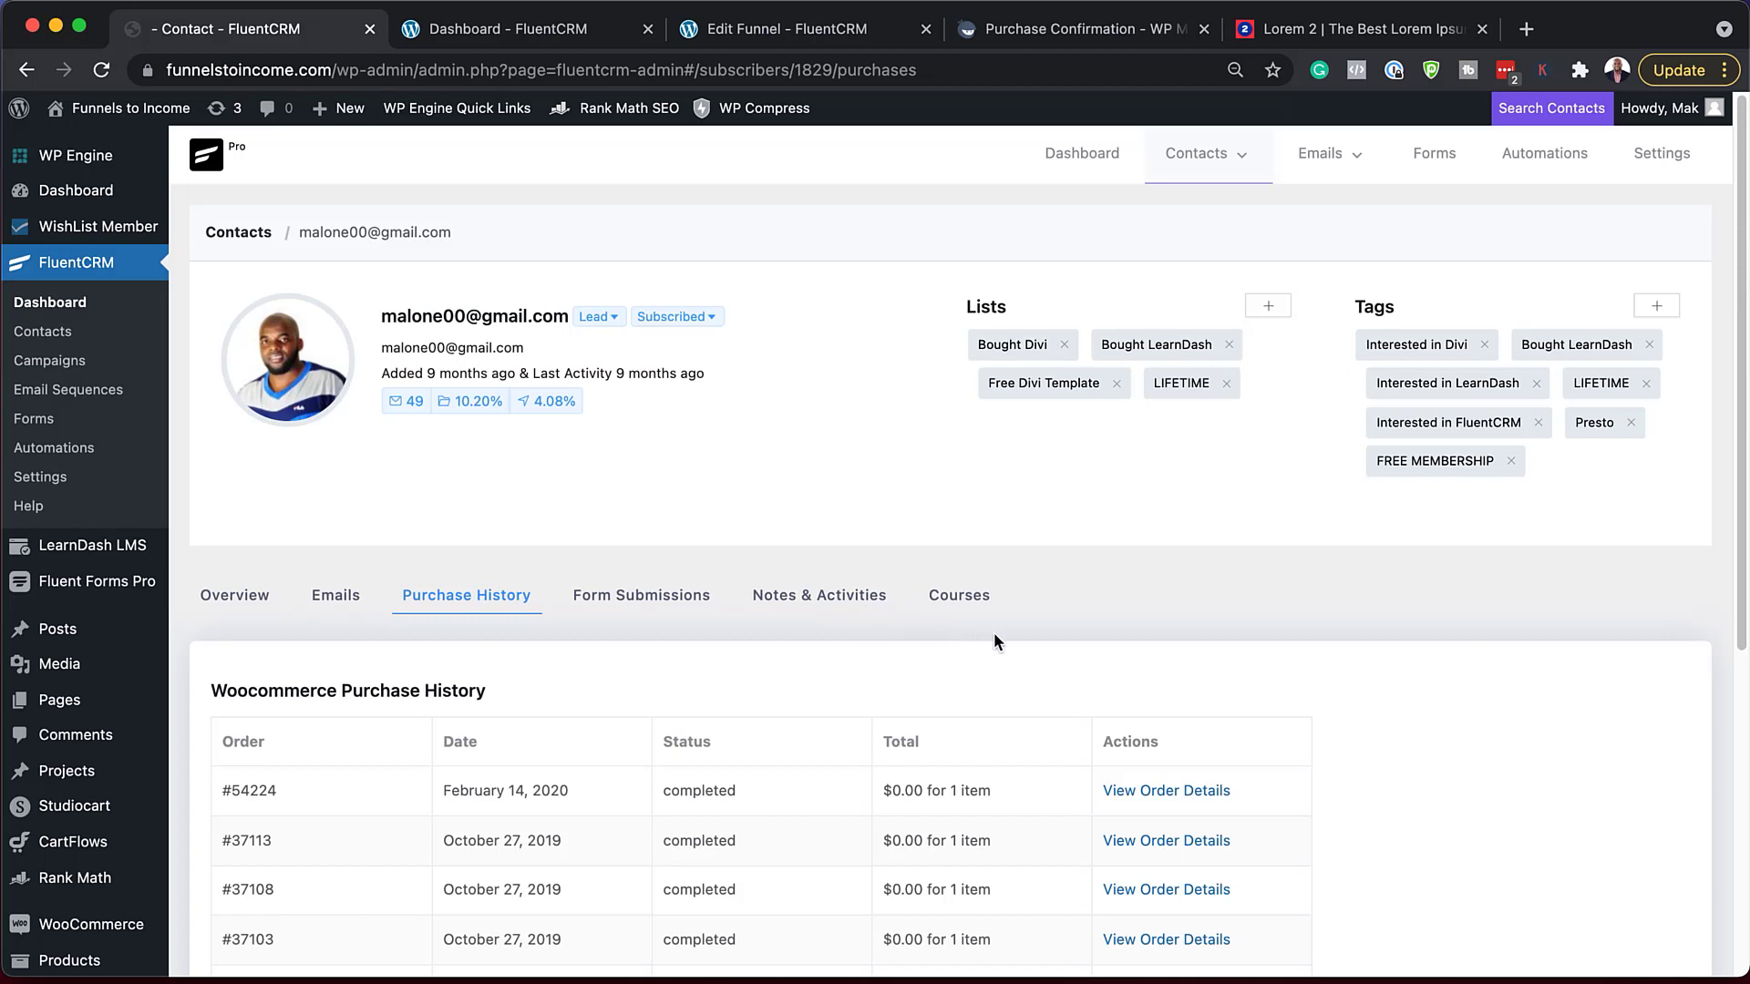
- Examine the contact's LearnDash courses
{"action": "left_click", "coordinate": [954, 605]}
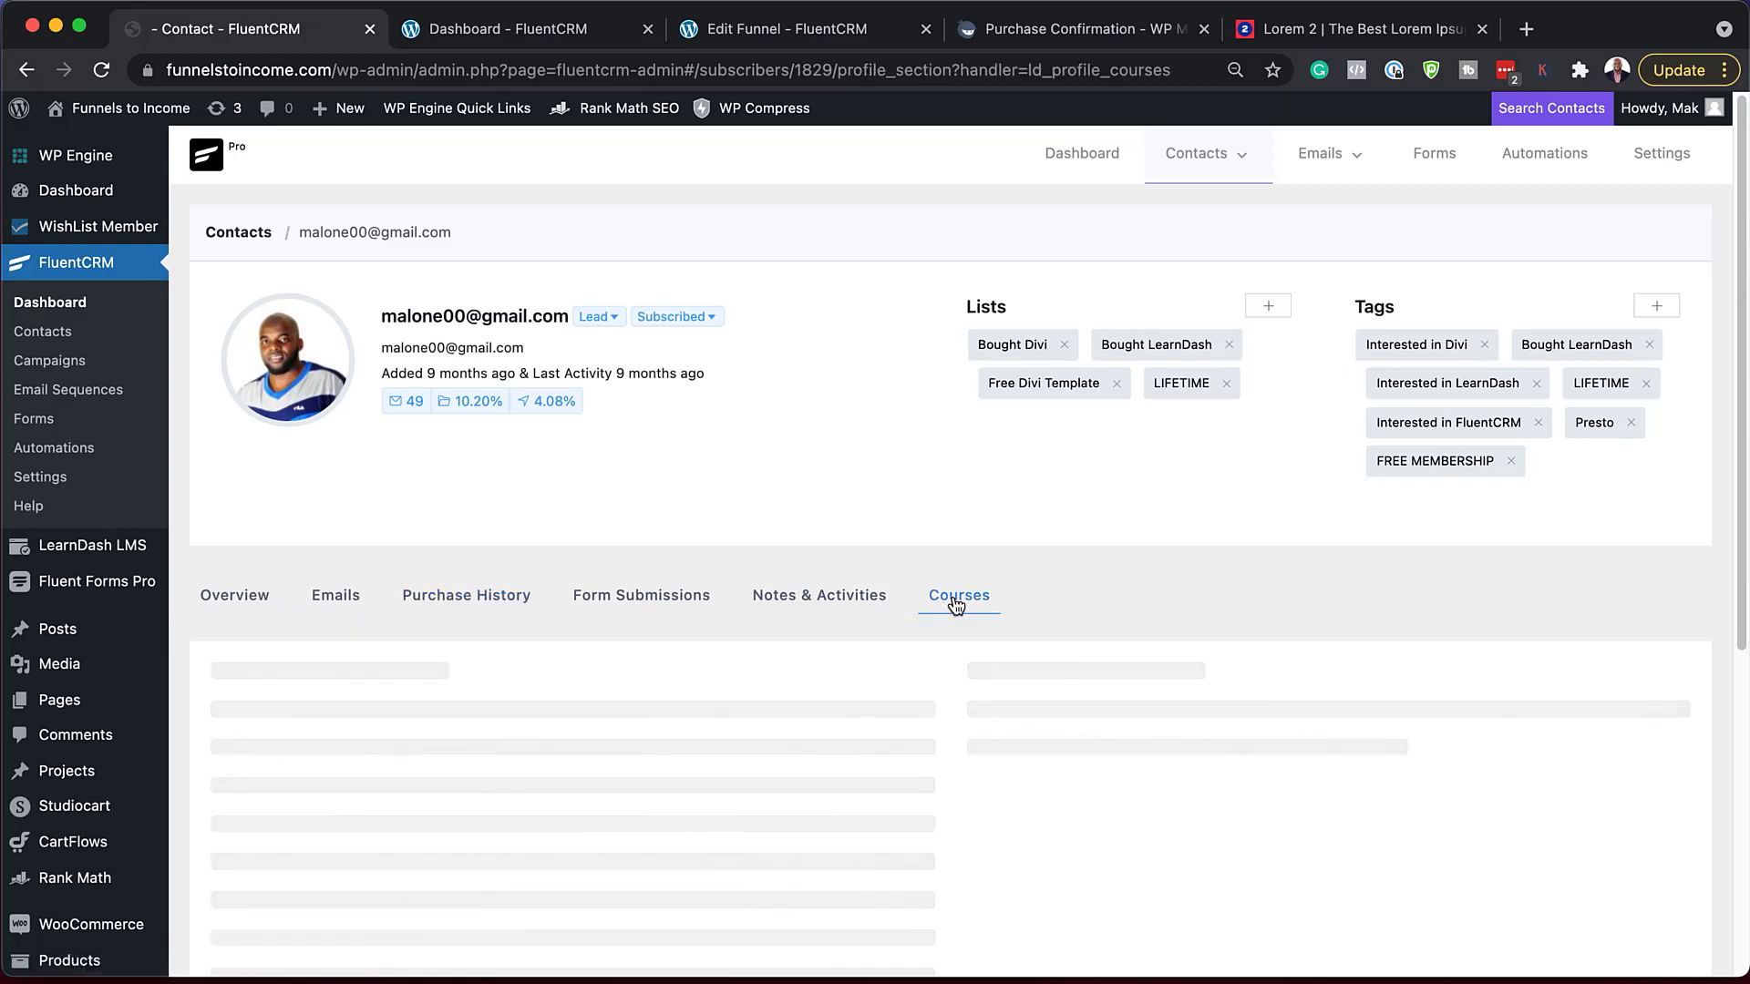
{"action": "scroll", "coordinate": [944, 771], "scroll_direction": "down", "scroll_amount": 3}
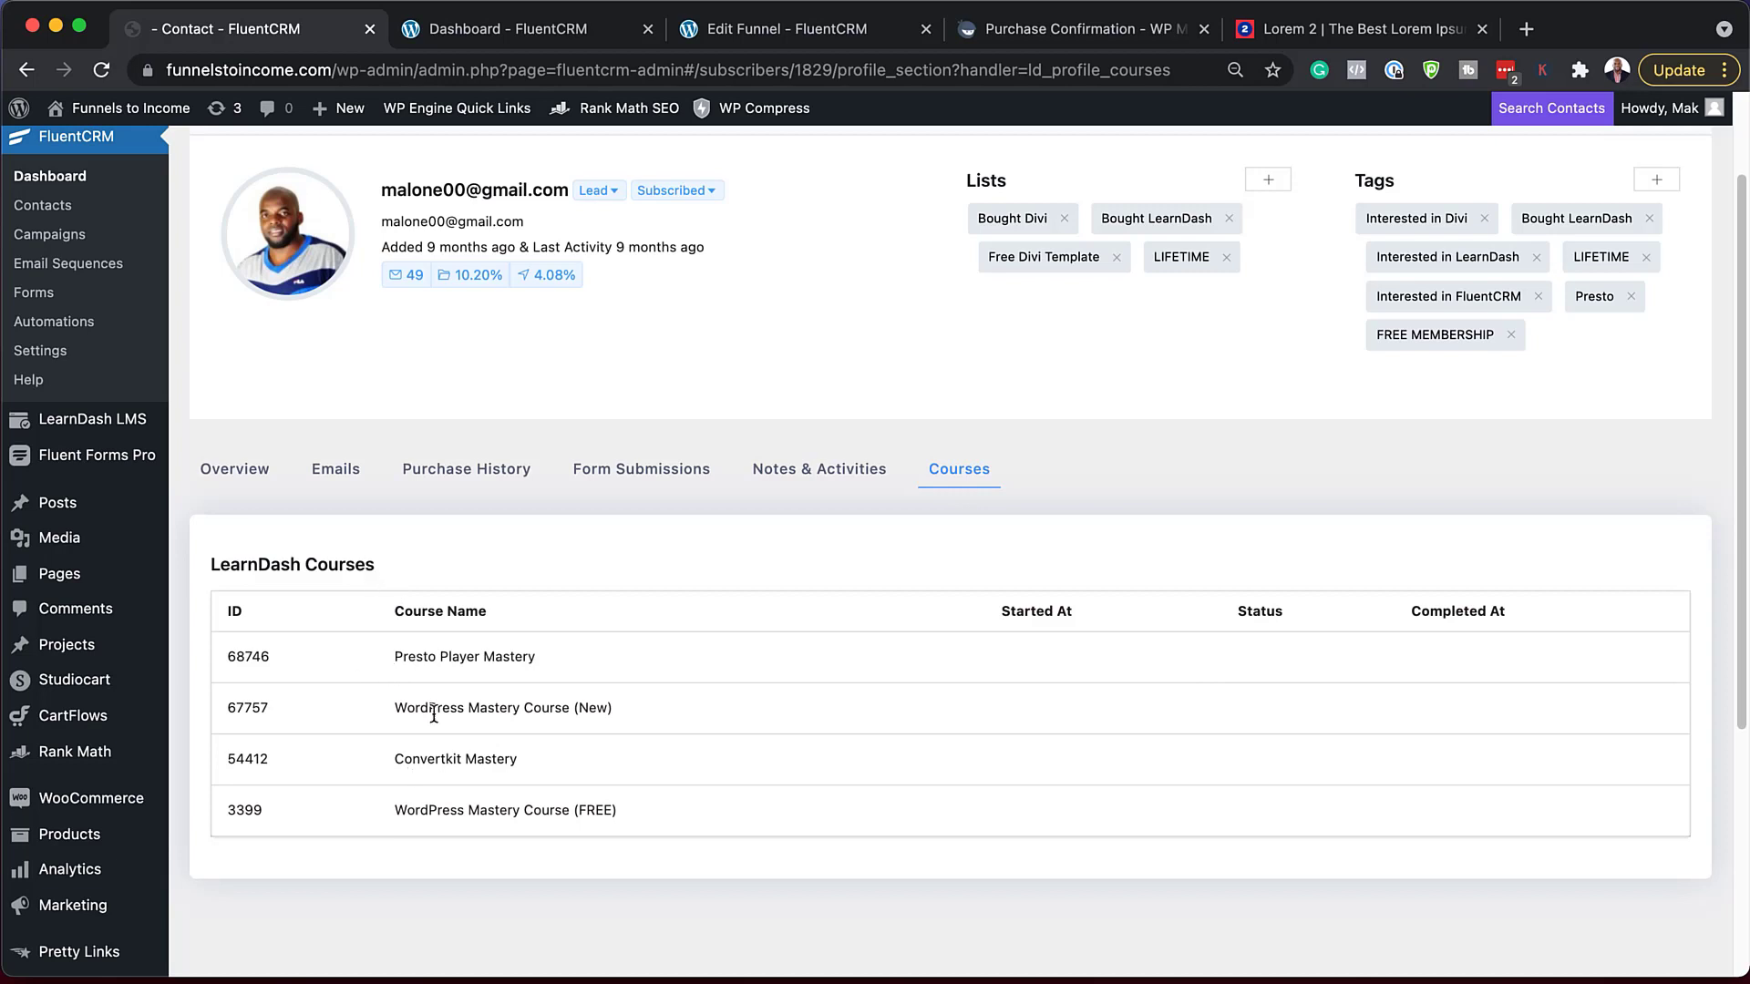
{"action": "scroll", "coordinate": [508, 808], "scroll_direction": "down", "scroll_amount": 1}
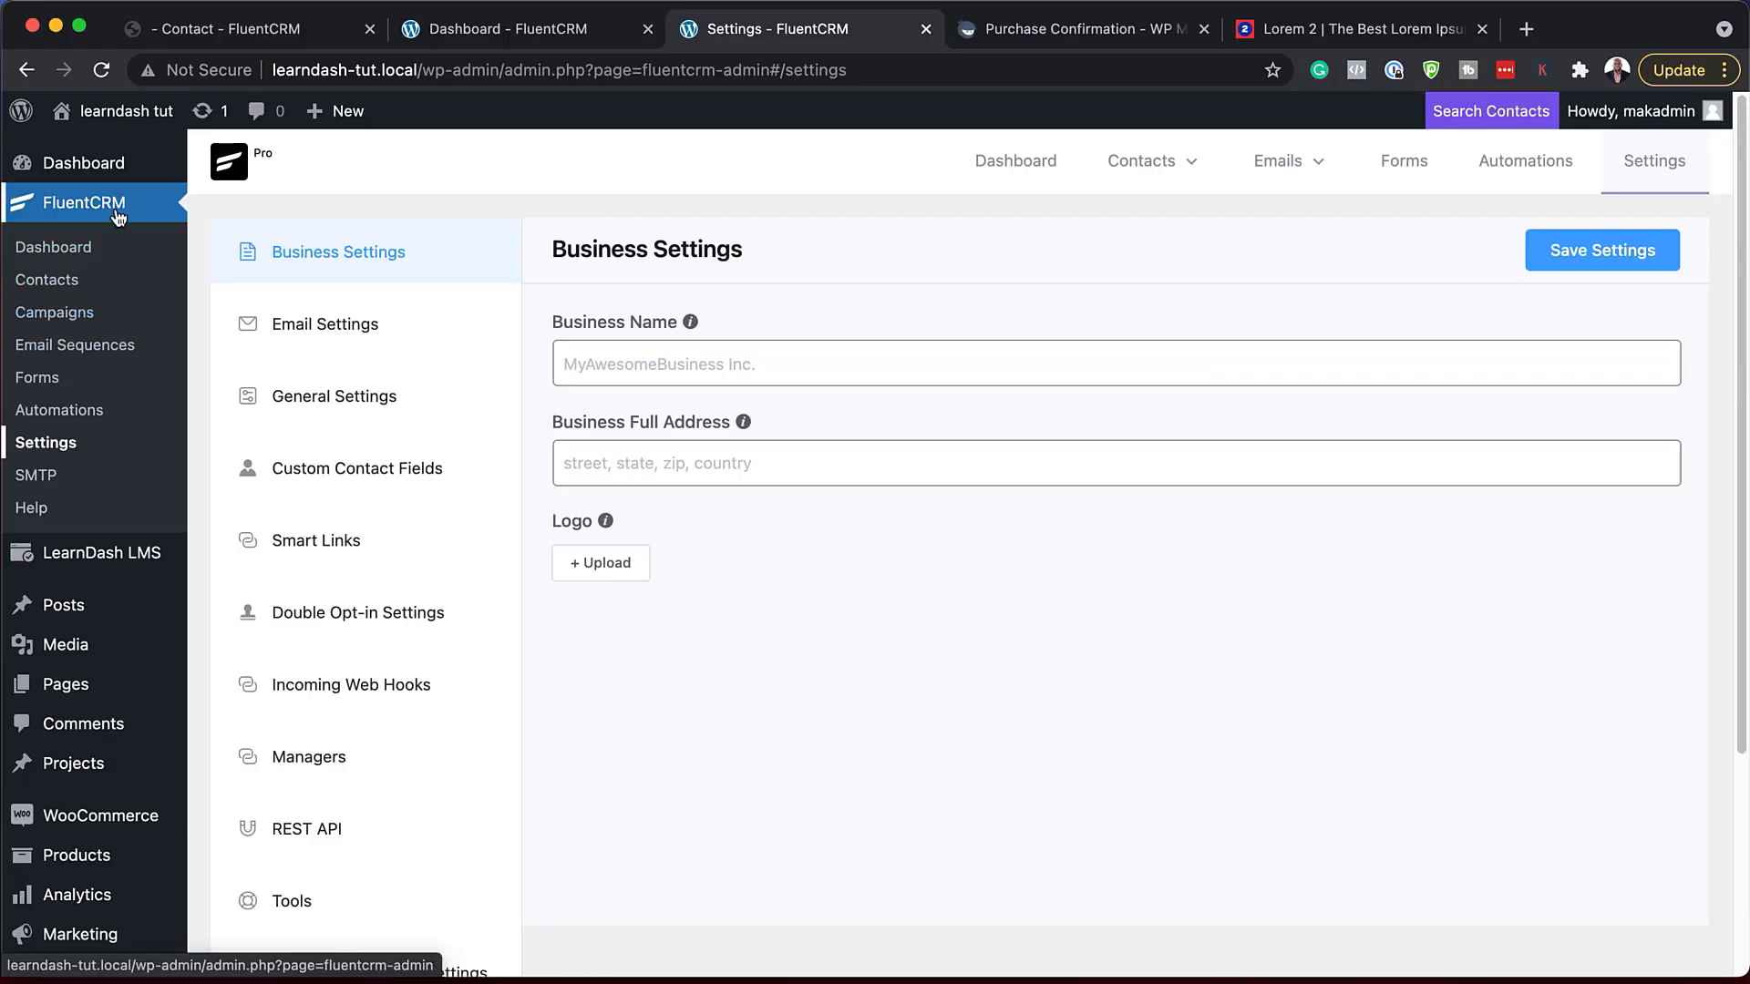
- In FluentCRM's General Settings, enable syncing between WP user data and contact data, and contact deletion on WP user delete
{"action": "left_click", "coordinate": [392, 410]}
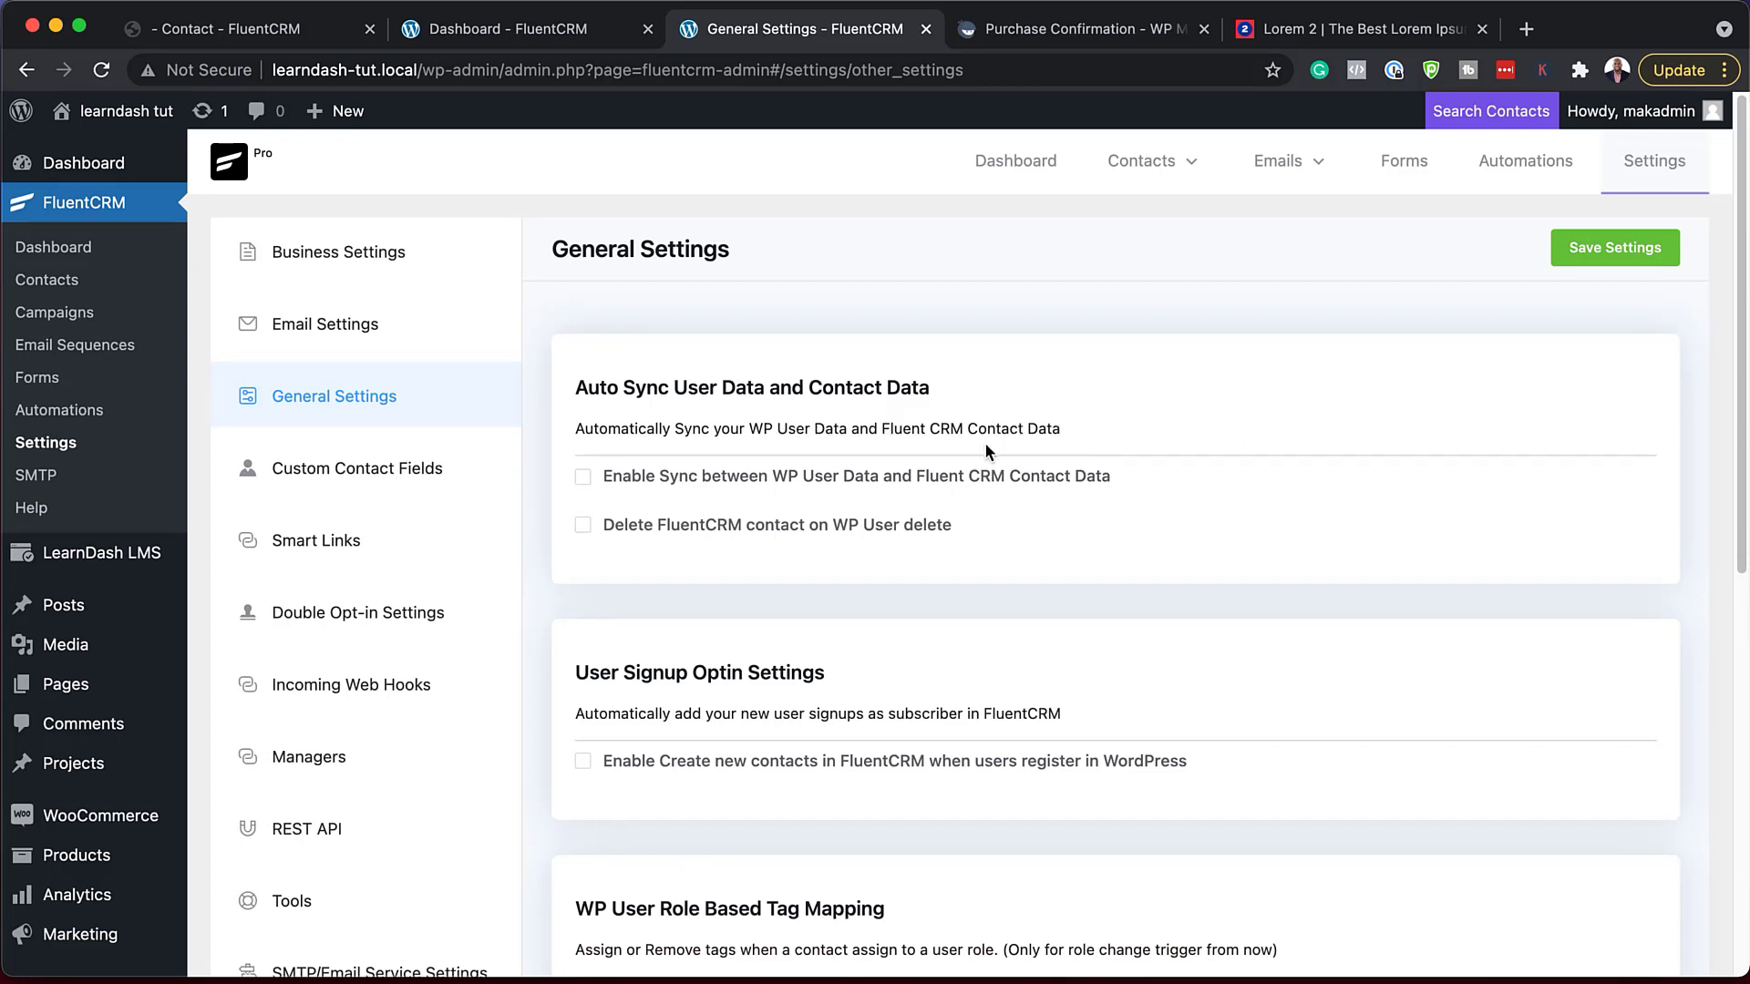
{"action": "left_click", "coordinate": [587, 483]}
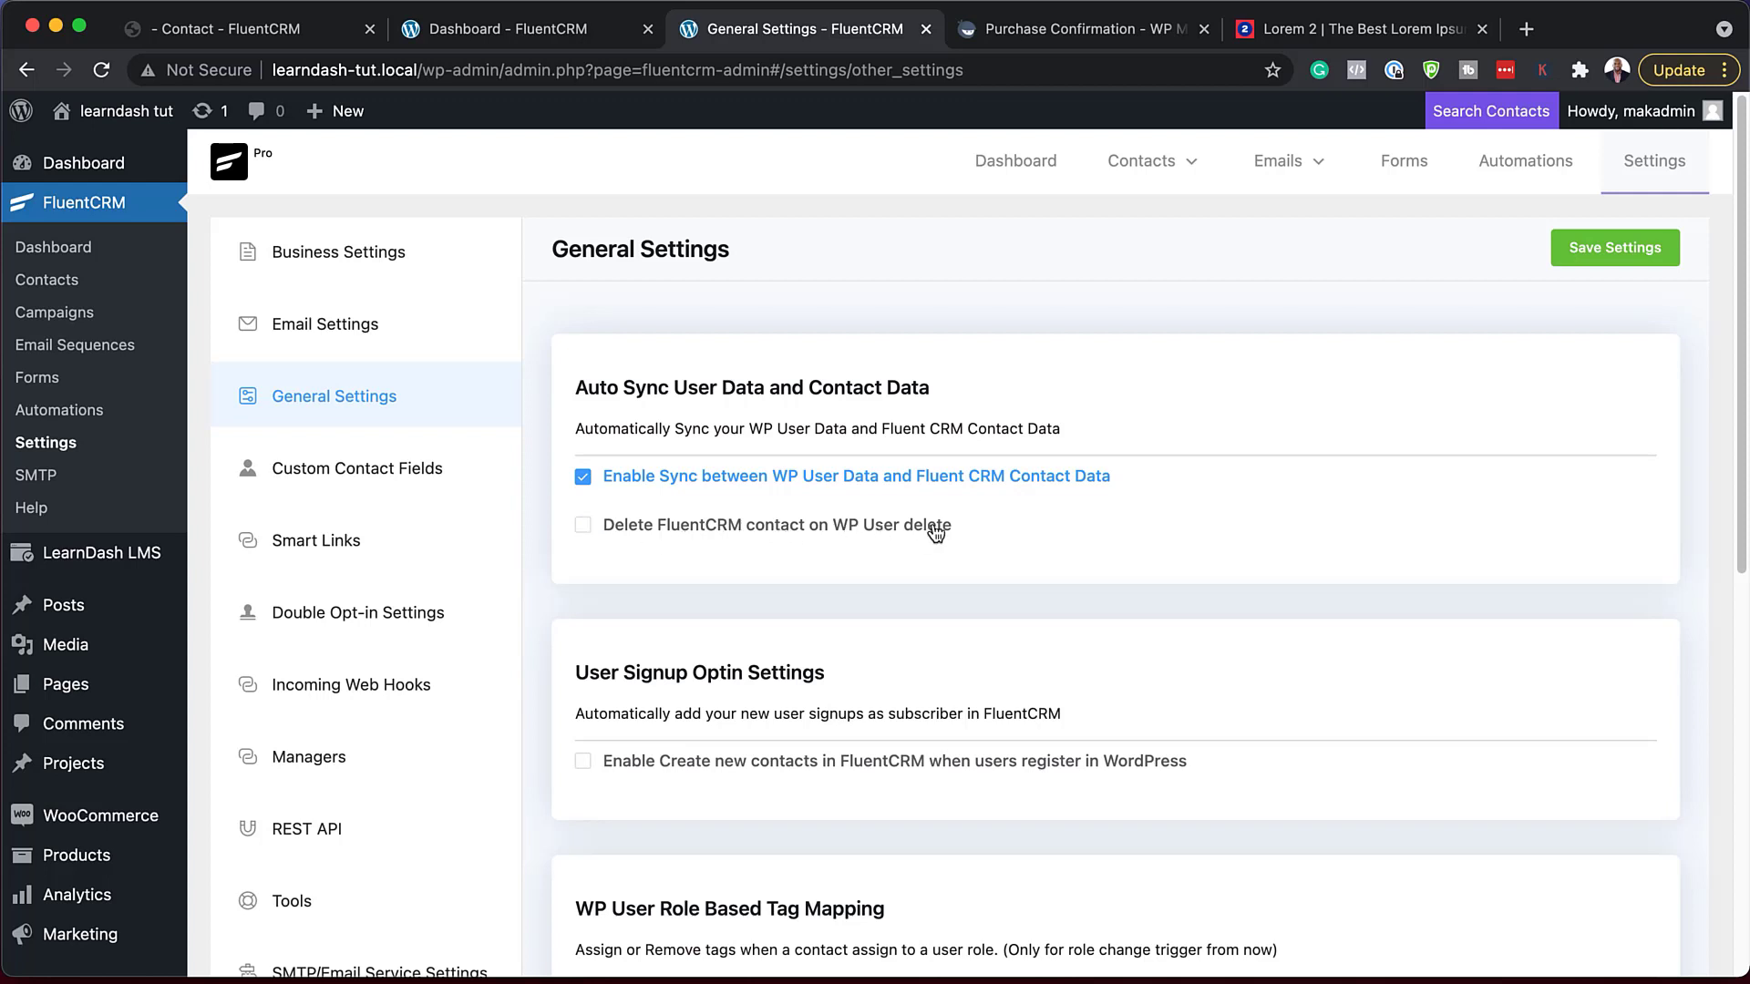
{"action": "left_click", "coordinate": [583, 526]}
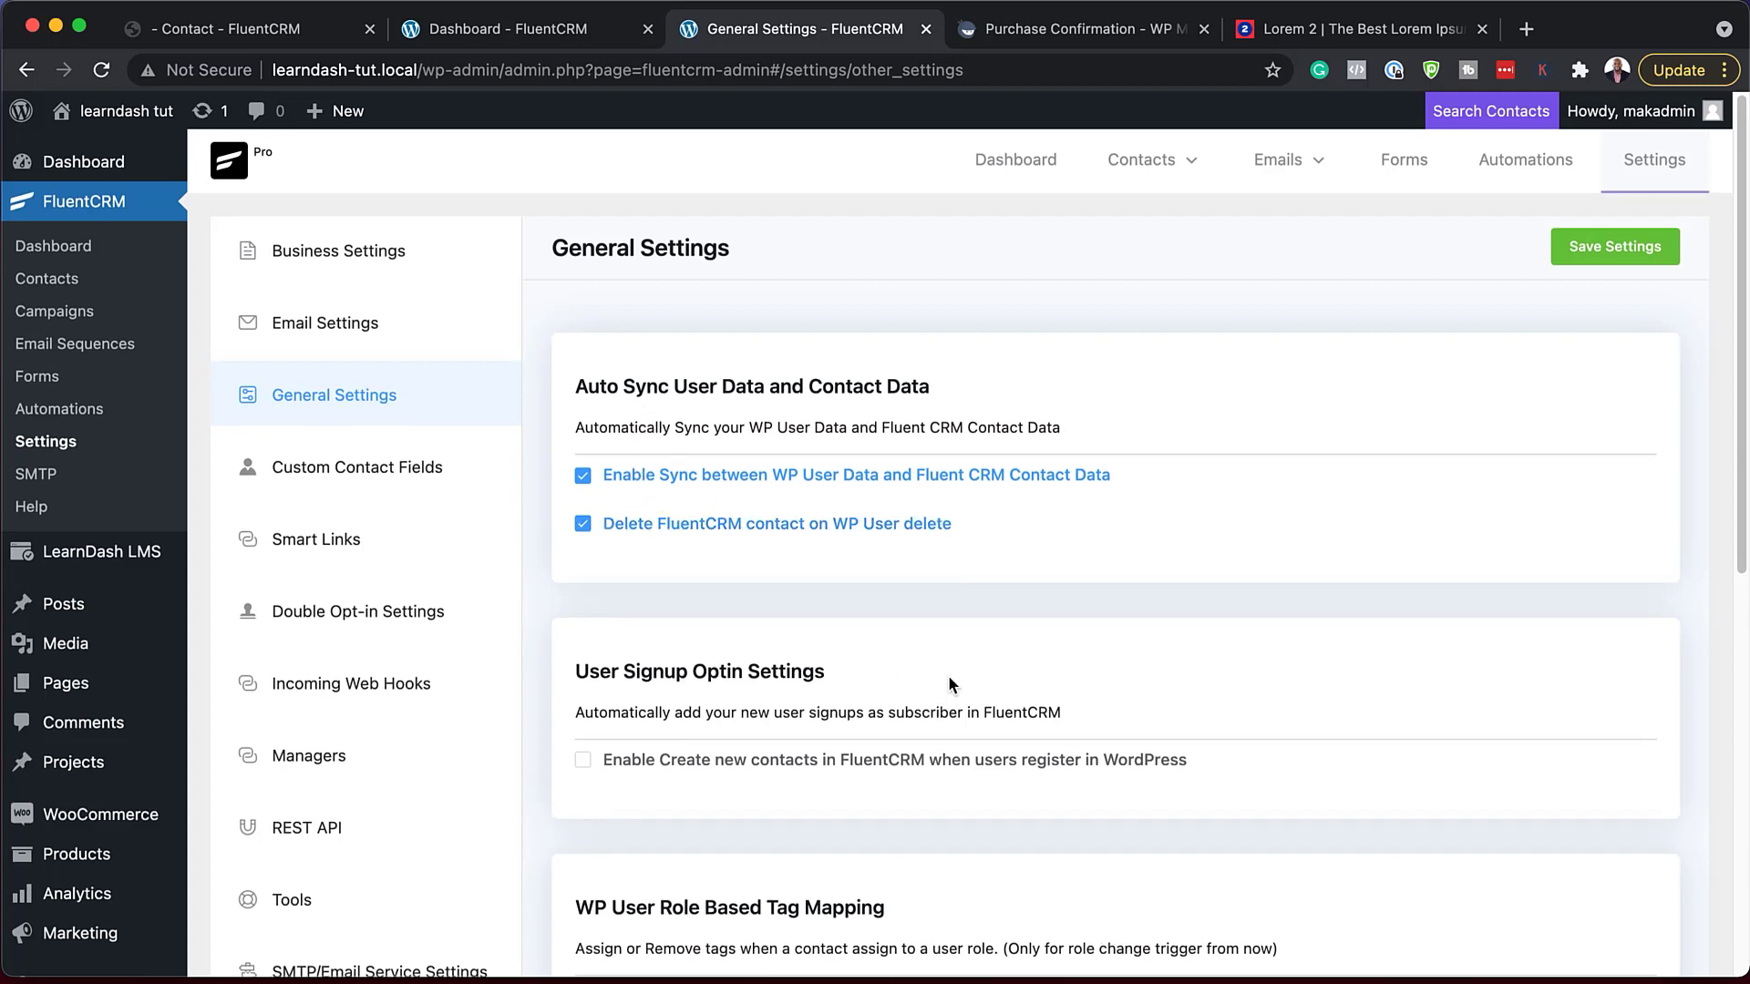
- Examine the general settings for user signup opt-in, role-based tag mapping, comment form subscription and the WooCommerce checkout subscription field
{"action": "scroll", "coordinate": [949, 675], "scroll_direction": "down", "scroll_amount": 3}
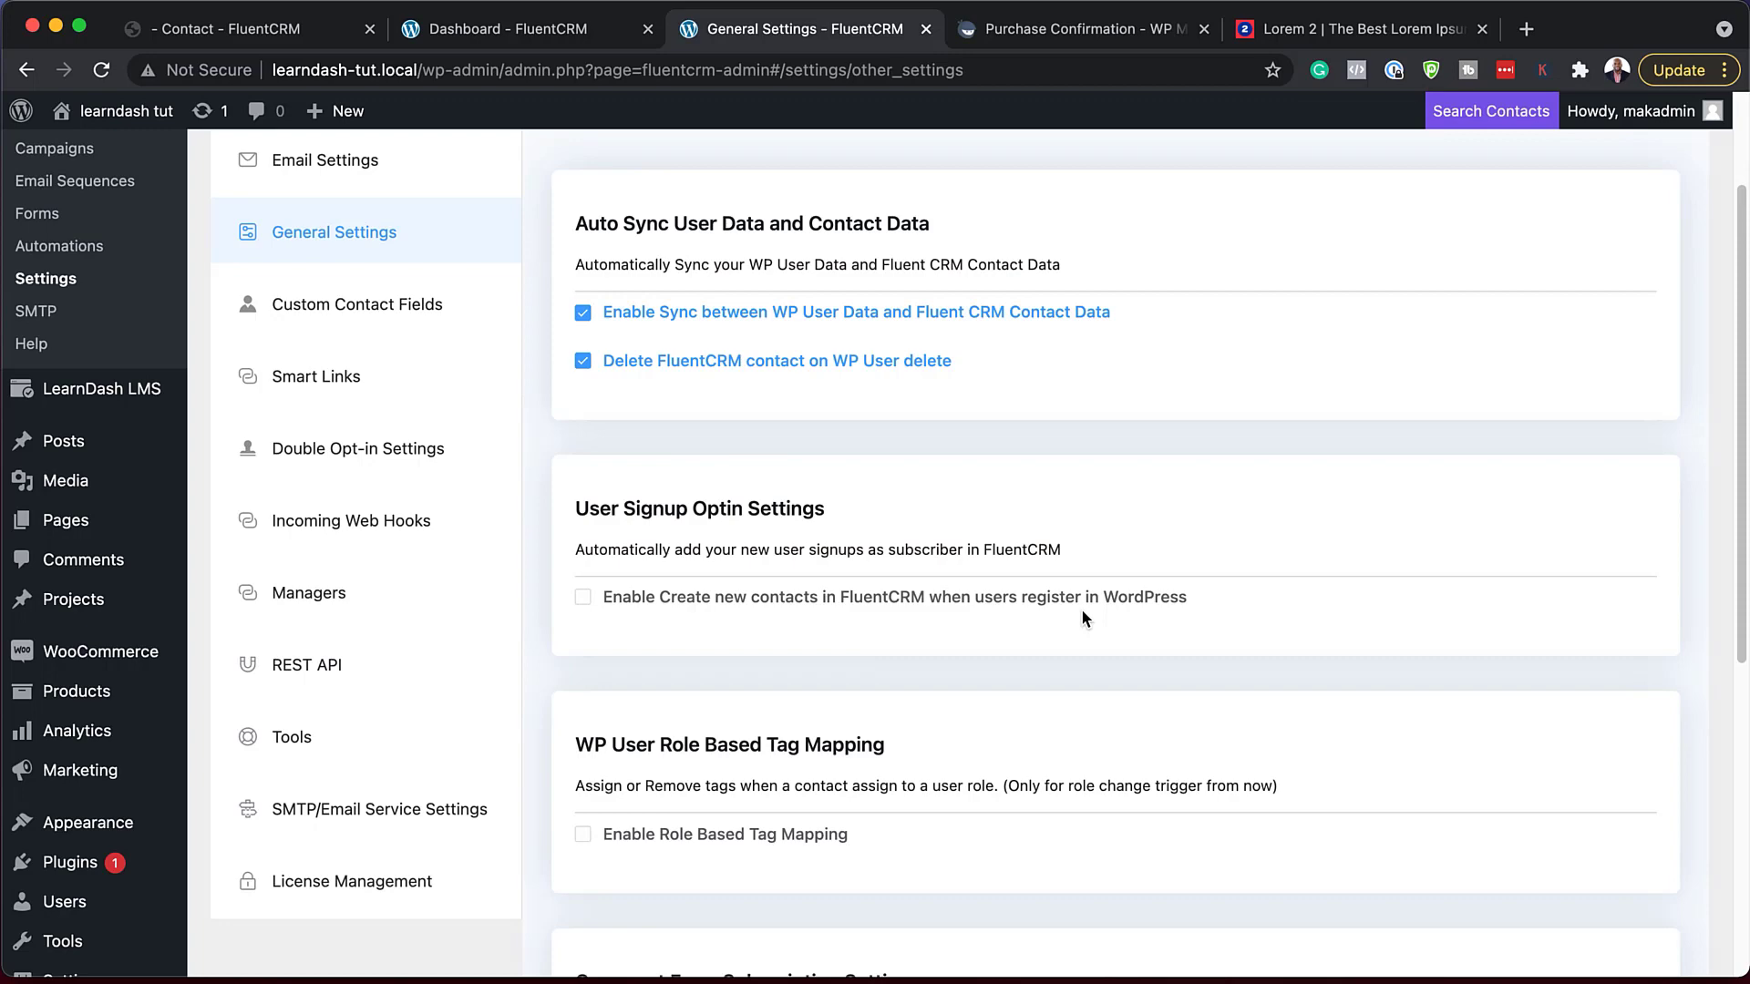
{"action": "scroll", "coordinate": [998, 761], "scroll_direction": "down", "scroll_amount": 5}
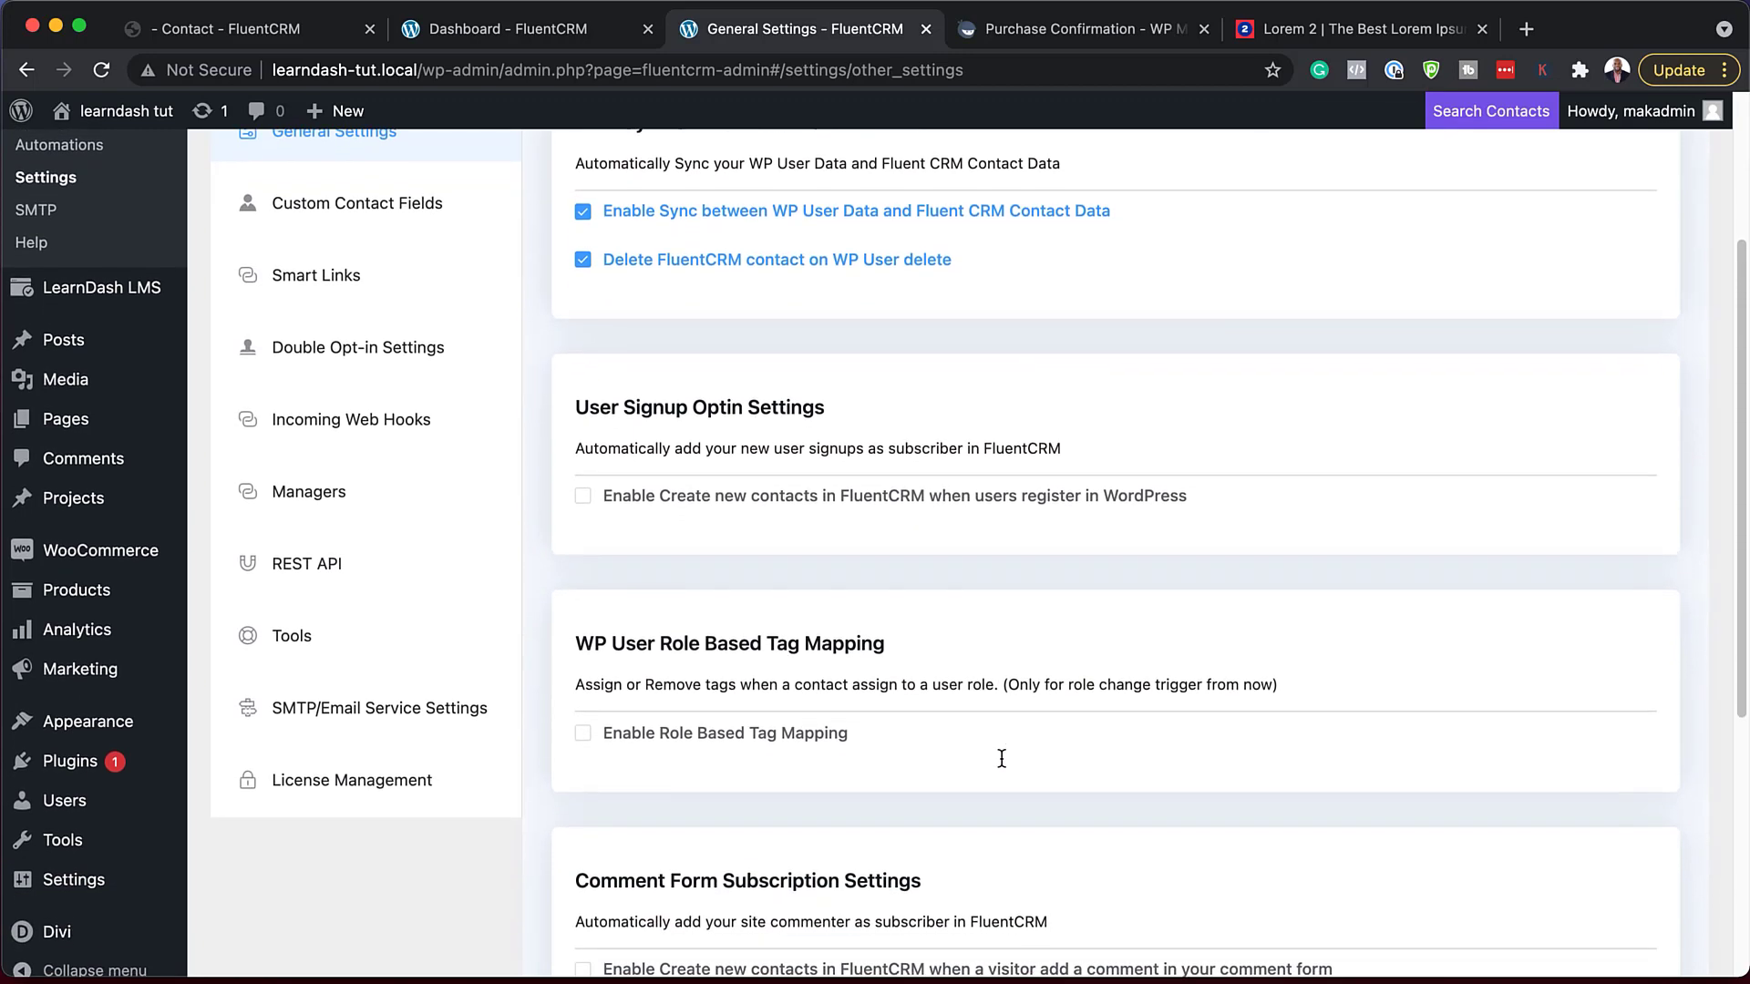
{"action": "scroll", "coordinate": [1001, 764], "scroll_direction": "down", "scroll_amount": 3}
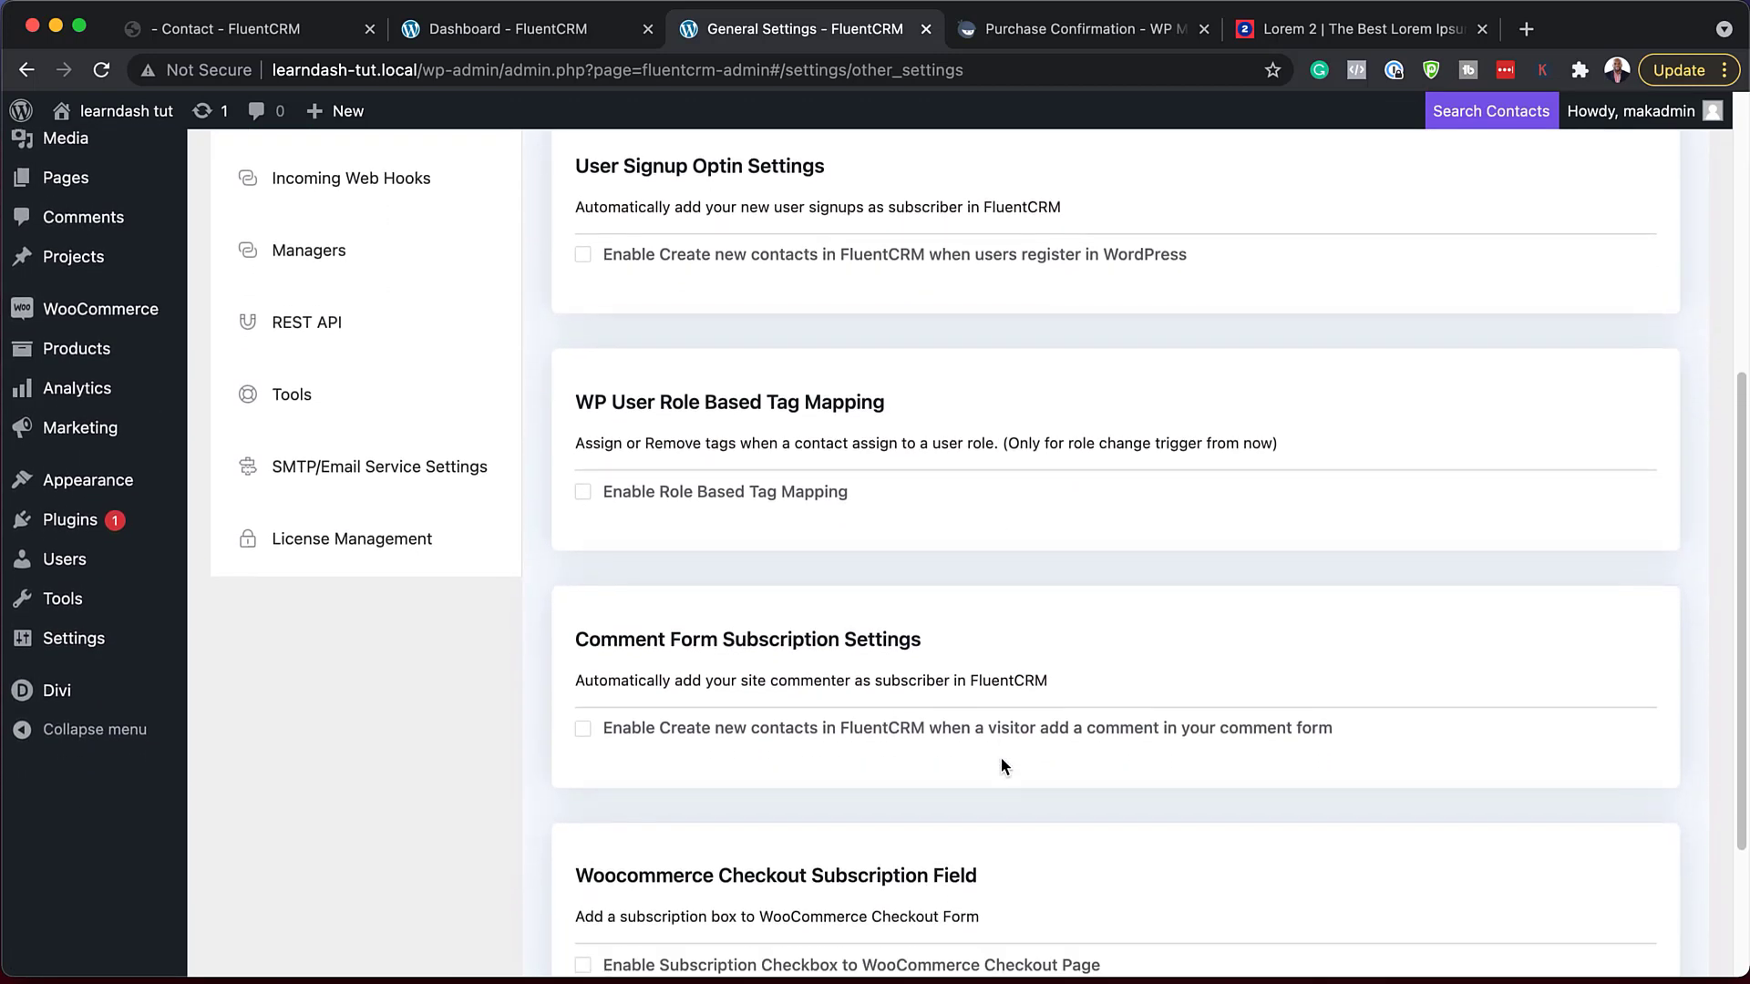
{"action": "scroll", "coordinate": [1000, 757], "scroll_direction": "down", "scroll_amount": 1}
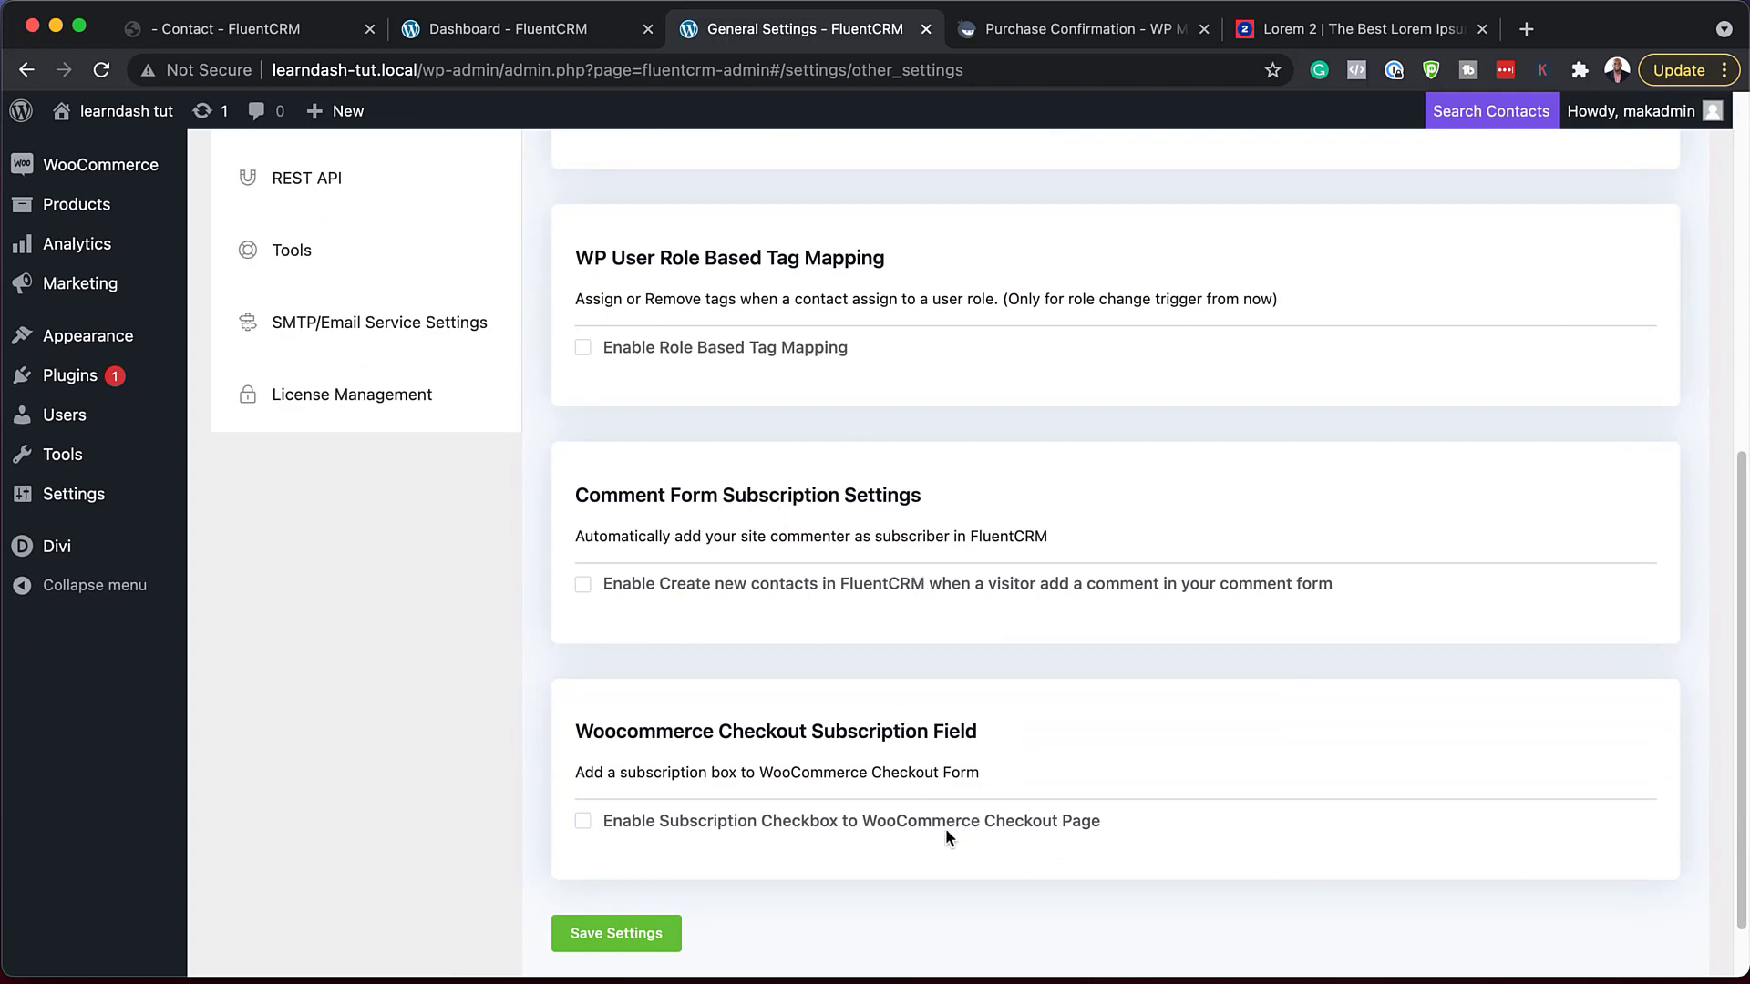
{"action": "scroll", "coordinate": [869, 764], "scroll_direction": "up", "scroll_amount": 8}
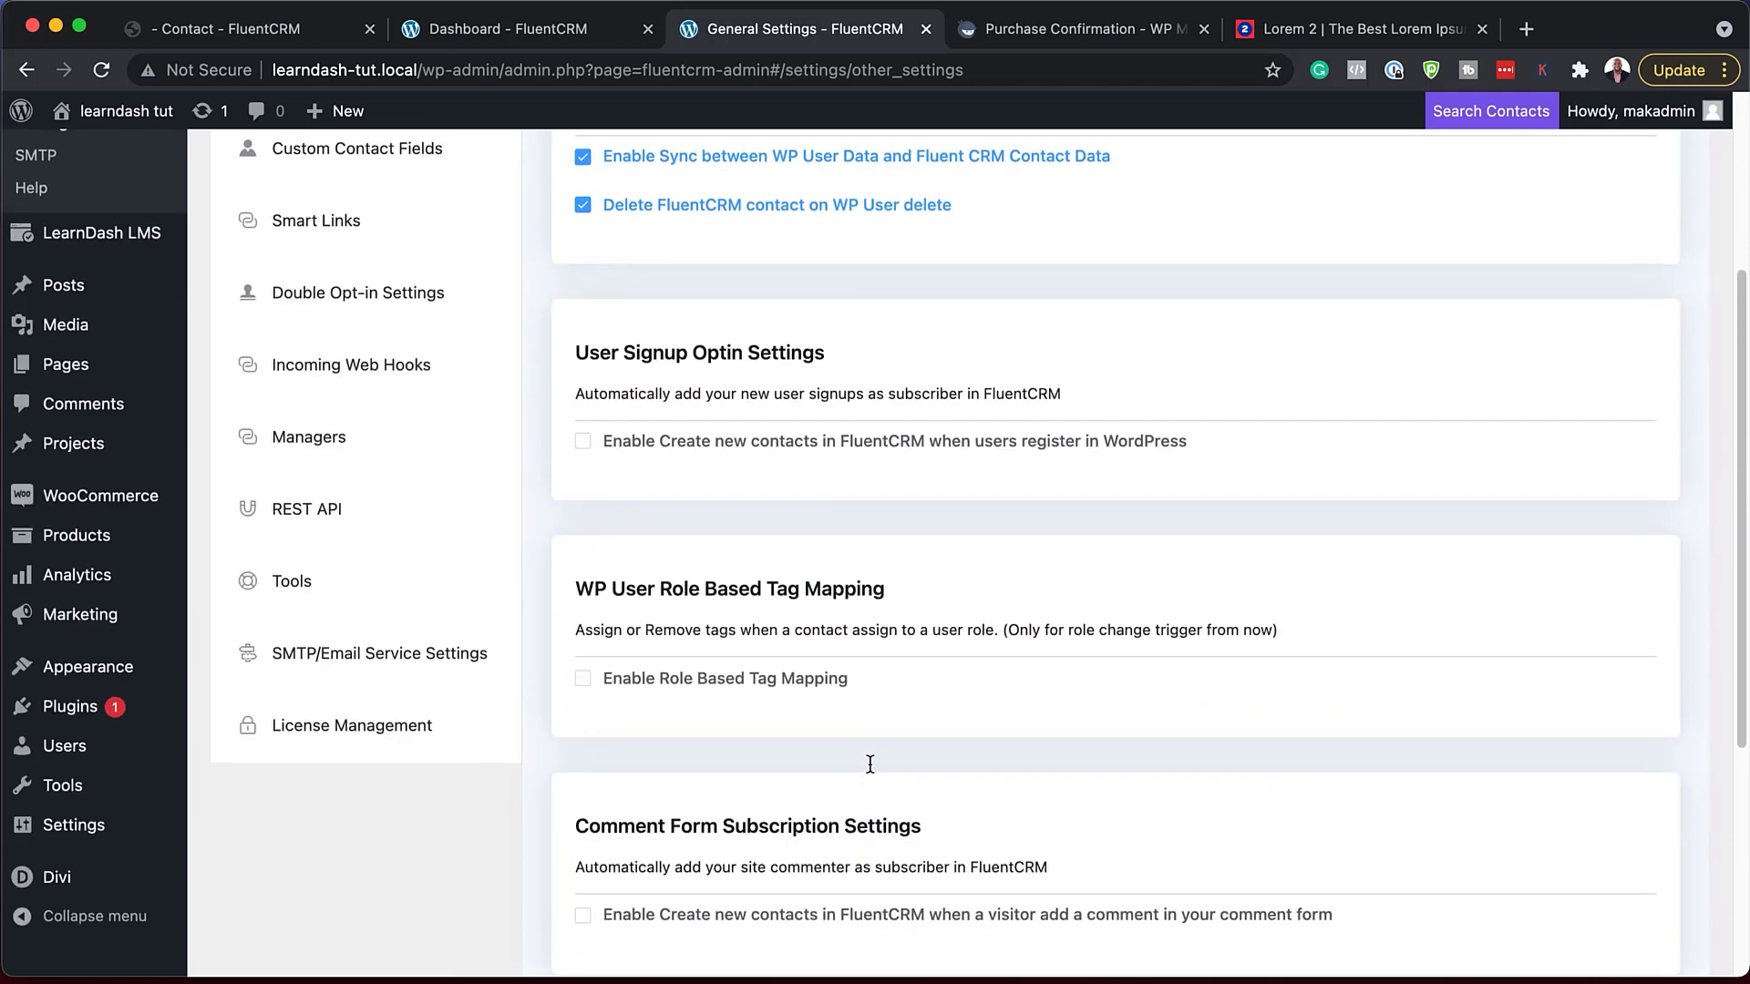
{"action": "scroll", "coordinate": [868, 762], "scroll_direction": "up", "scroll_amount": 2}
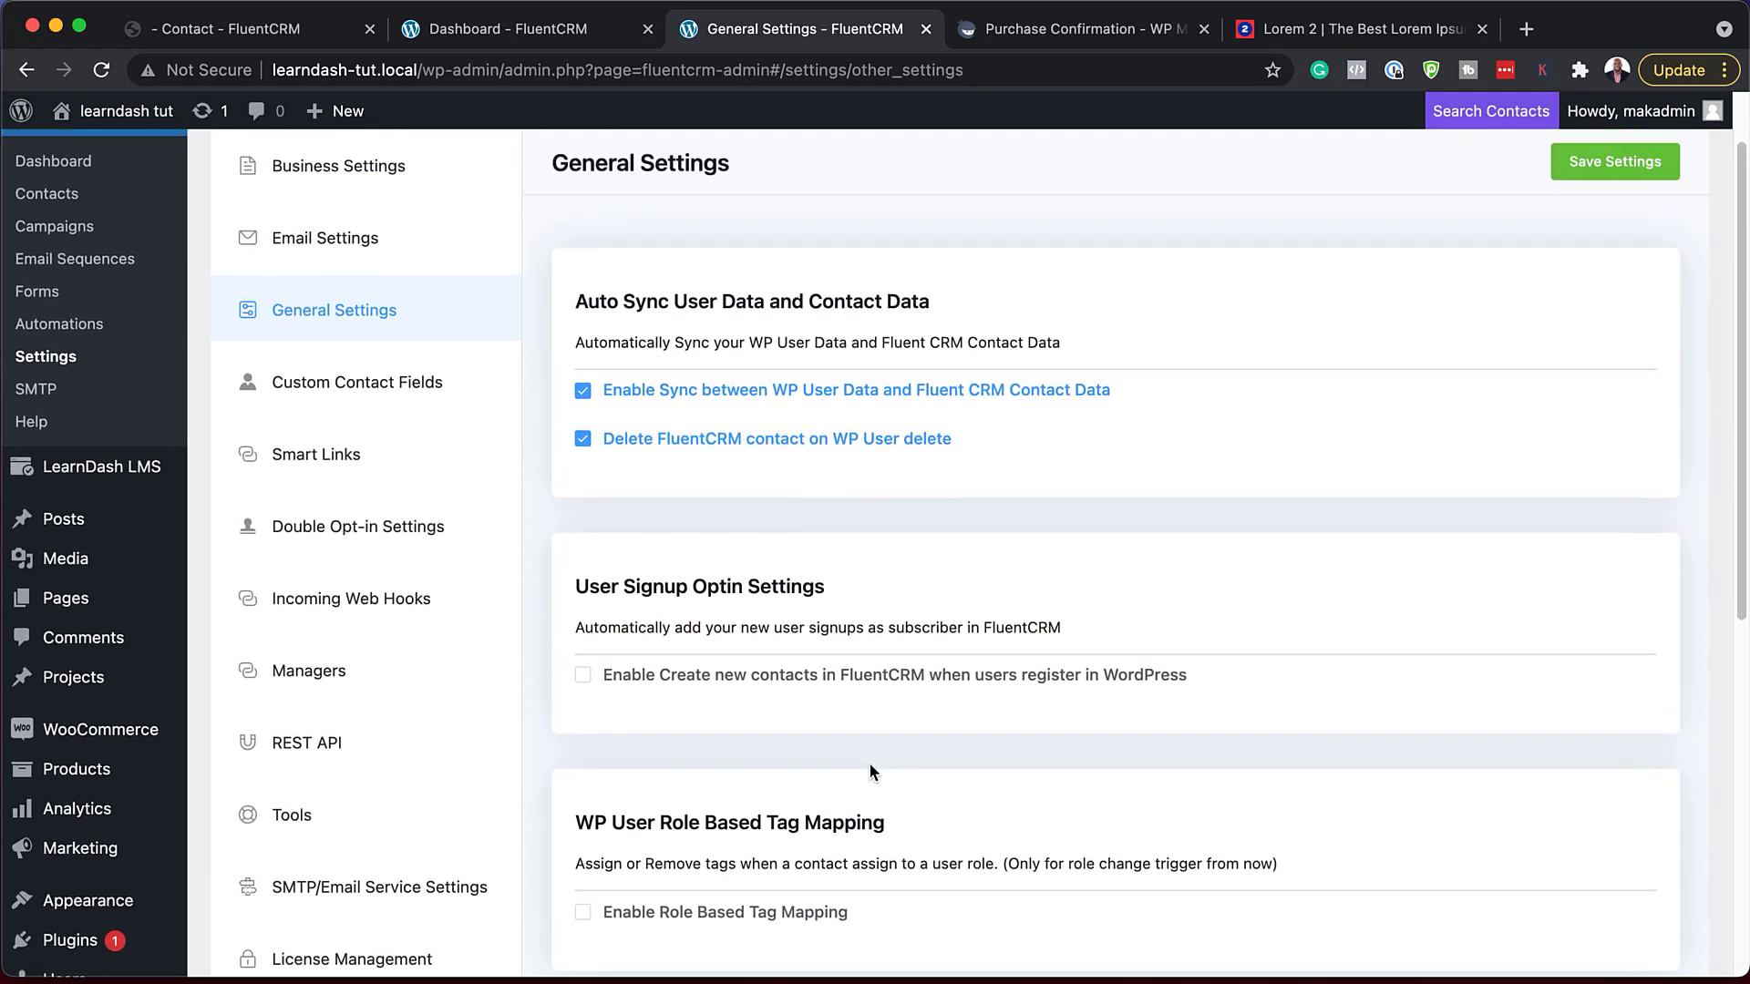